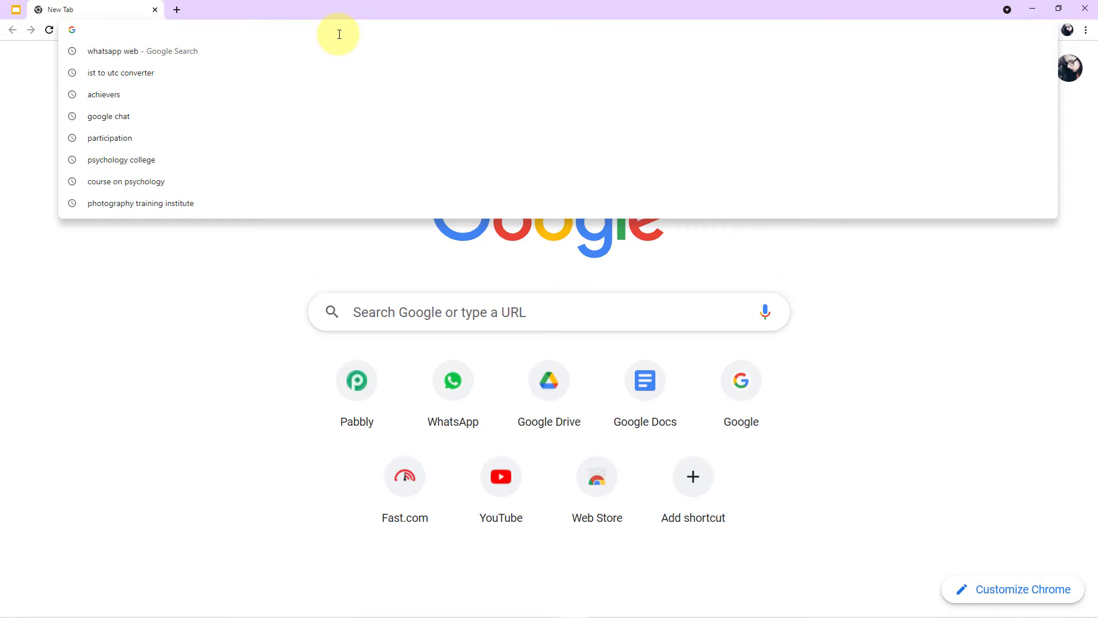
Step: Go to pabbly.com and open the Connect product from the site's product list
text(pabbly)
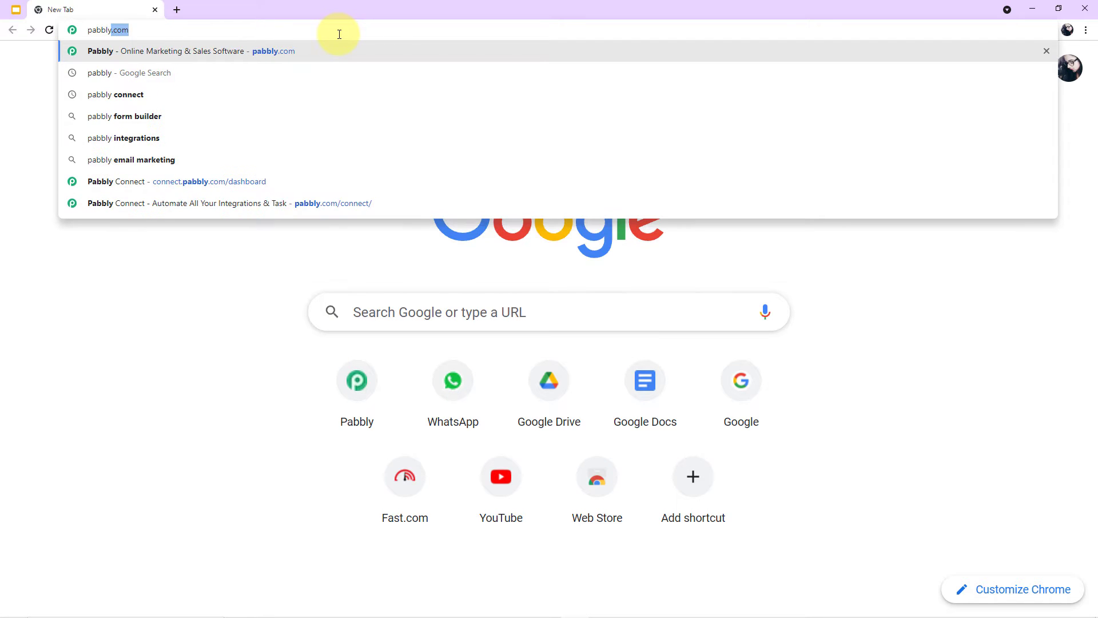
key(Return)
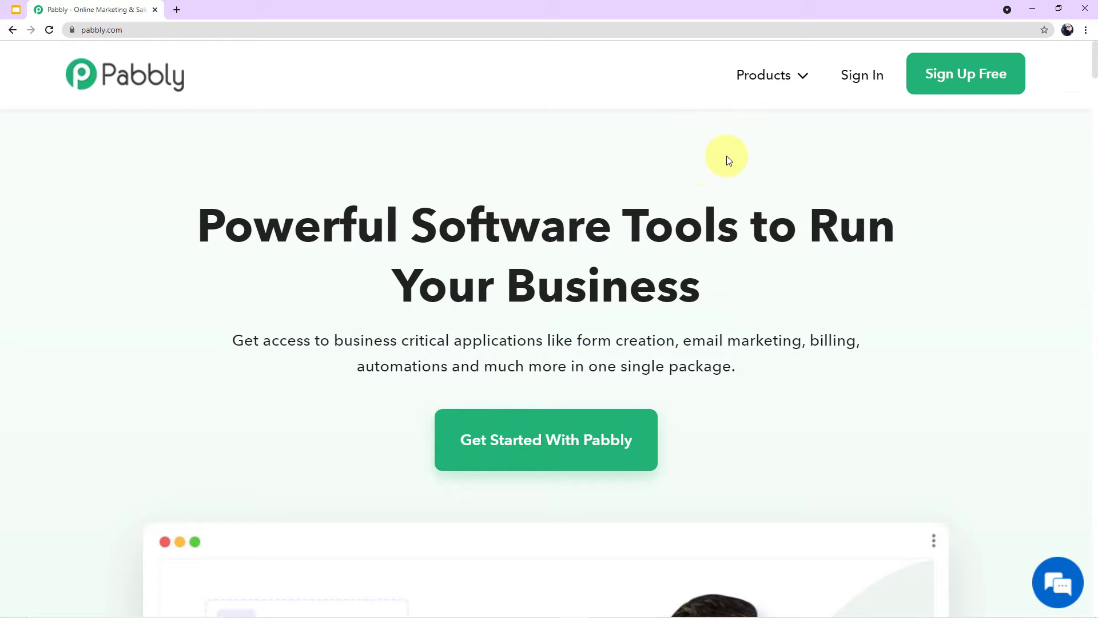
mouse_move(772, 77)
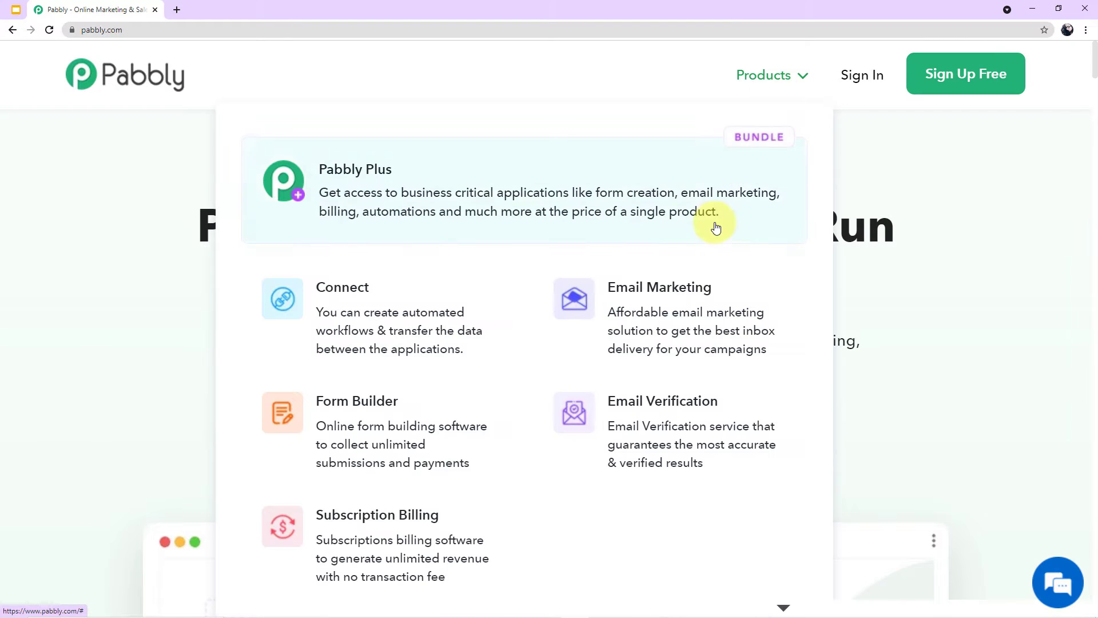
click(507, 307)
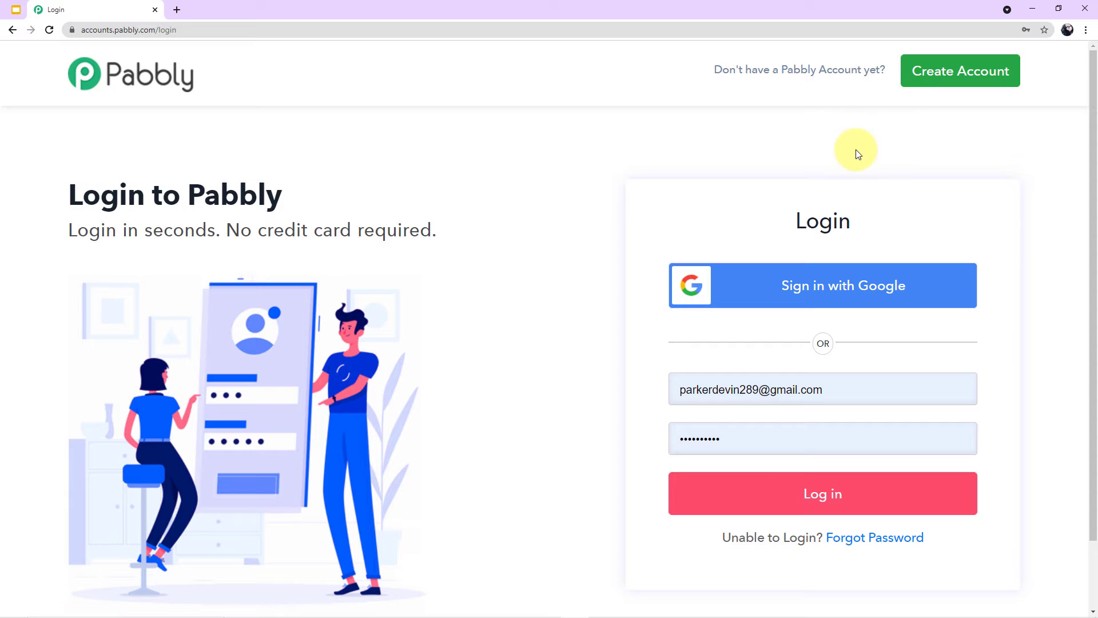
Step: Log in to the Pabbly account with the prefilled credentials and access the Connect app
click(823, 491)
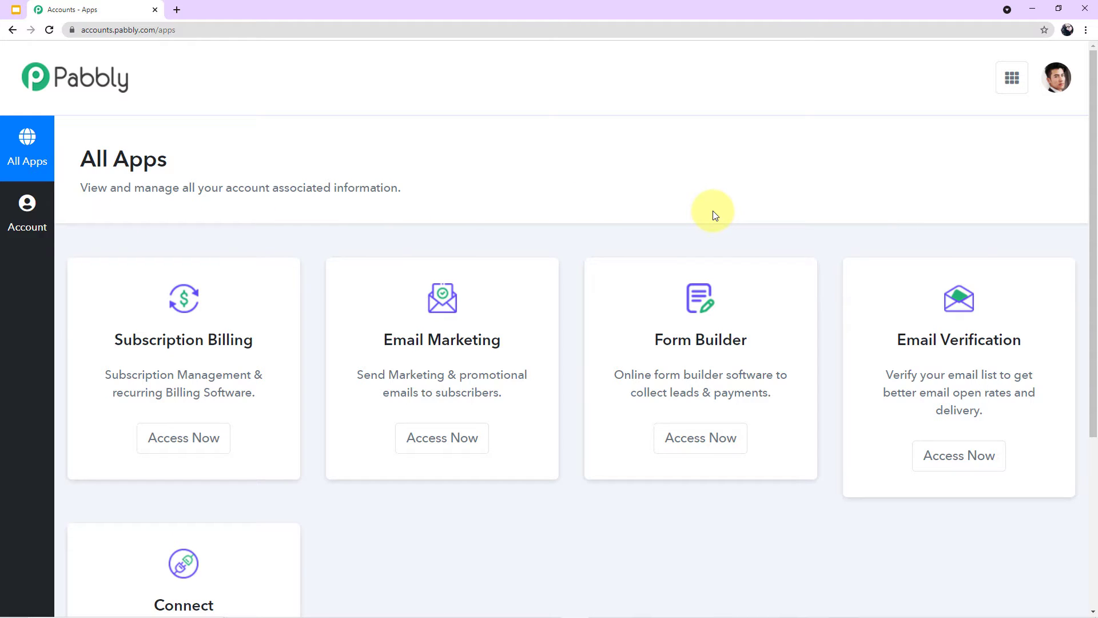
scroll(714, 215, down, 3)
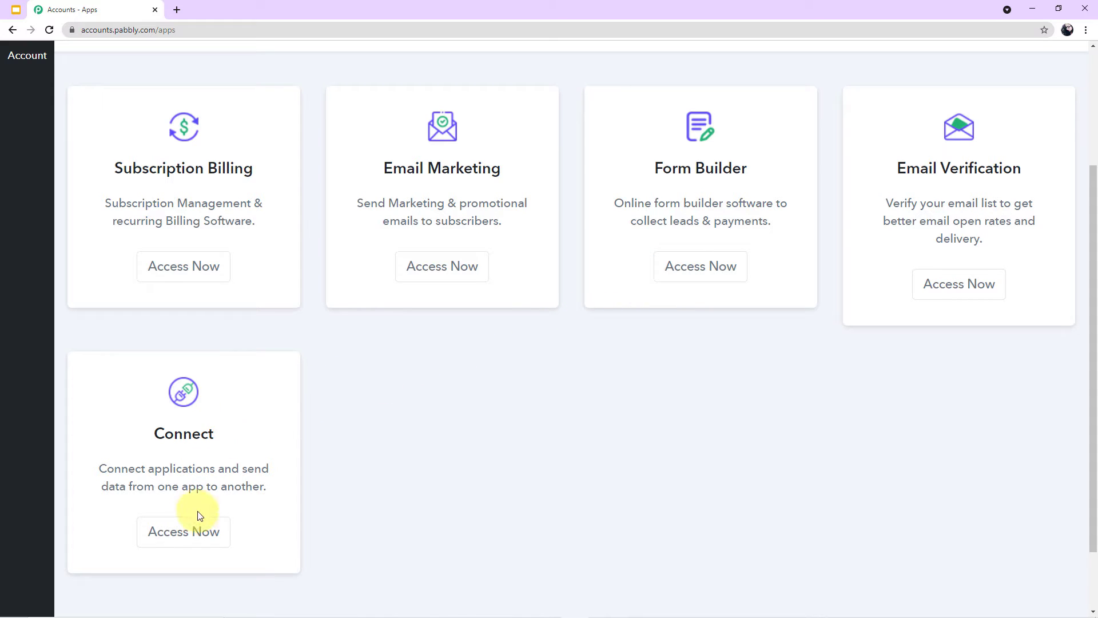
click(197, 531)
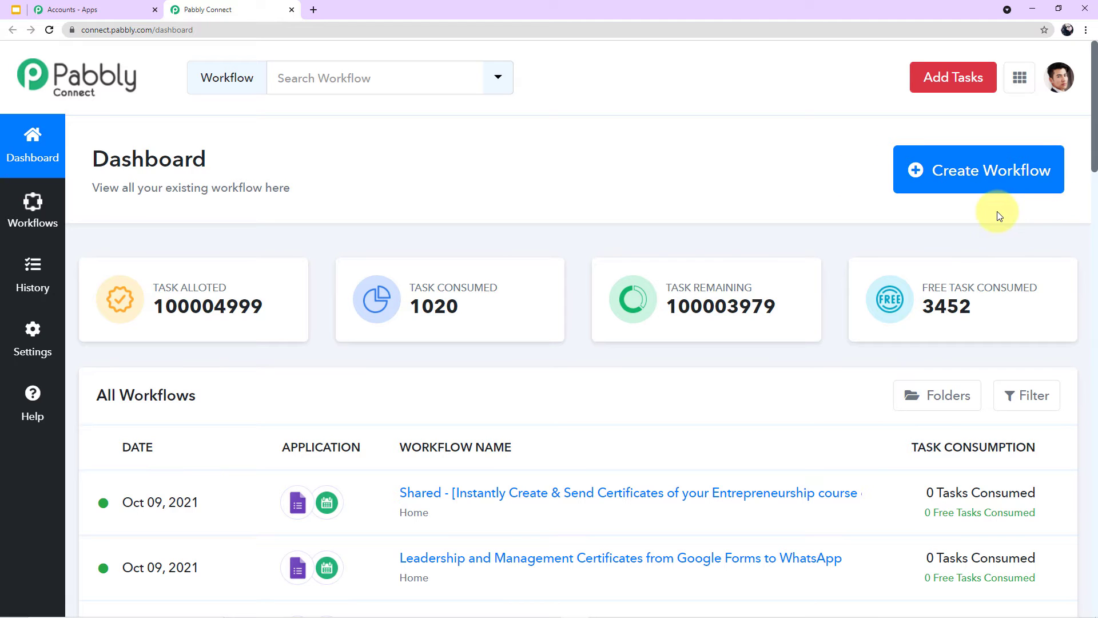
Step: Create a workflow named "Send Business Administration Course Certificates on WhatsApp"
click(982, 182)
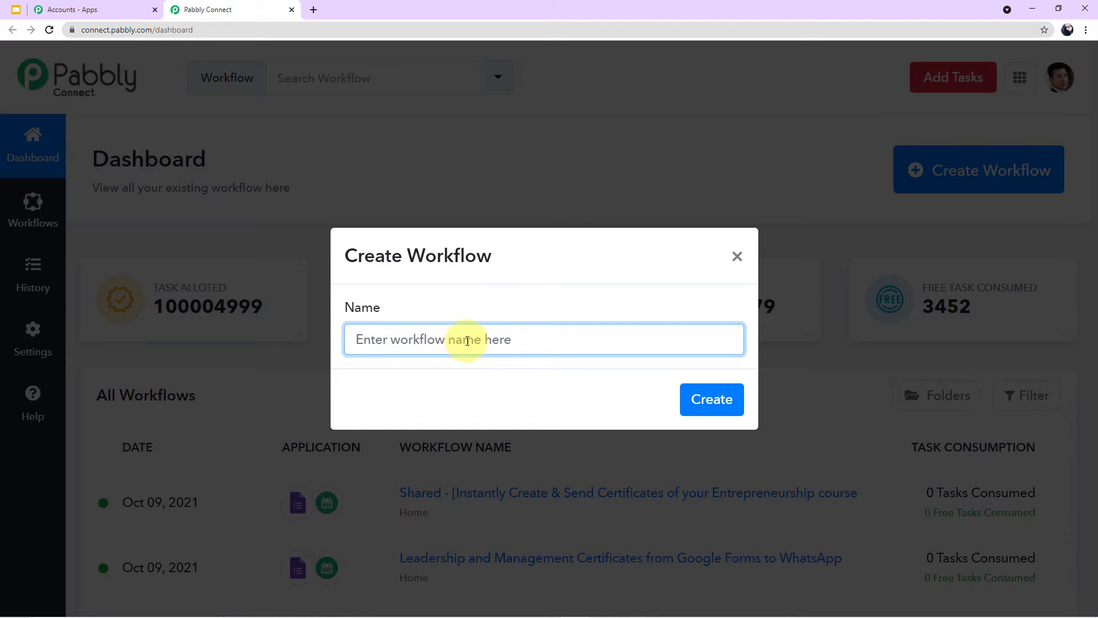
text(Send Business Administration Course Certificates on WhatsApp)
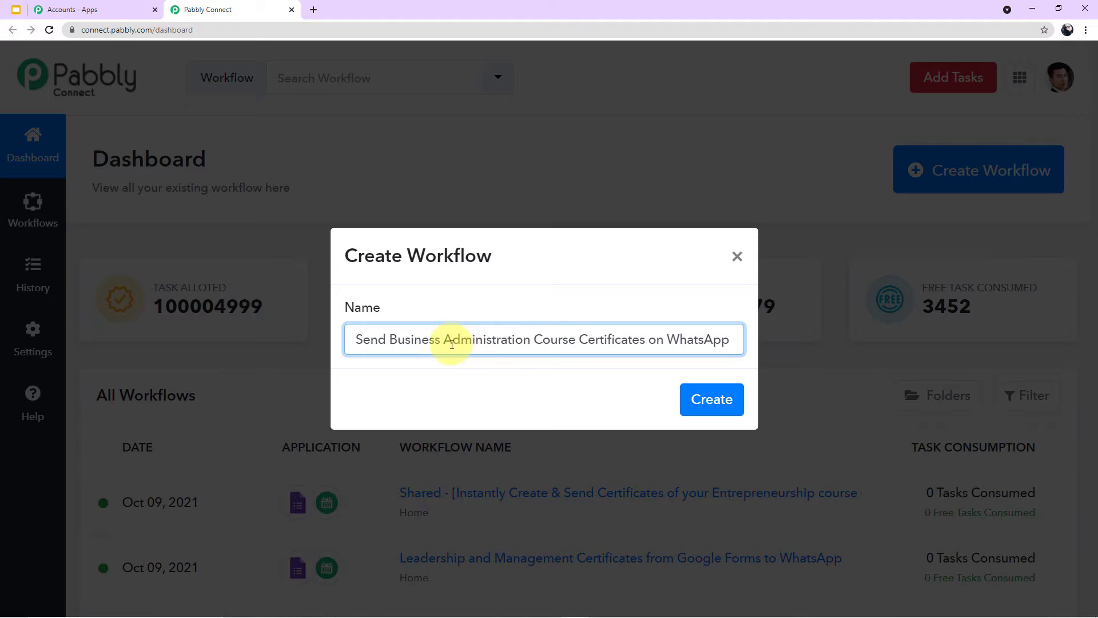
drag(355, 340, 723, 343)
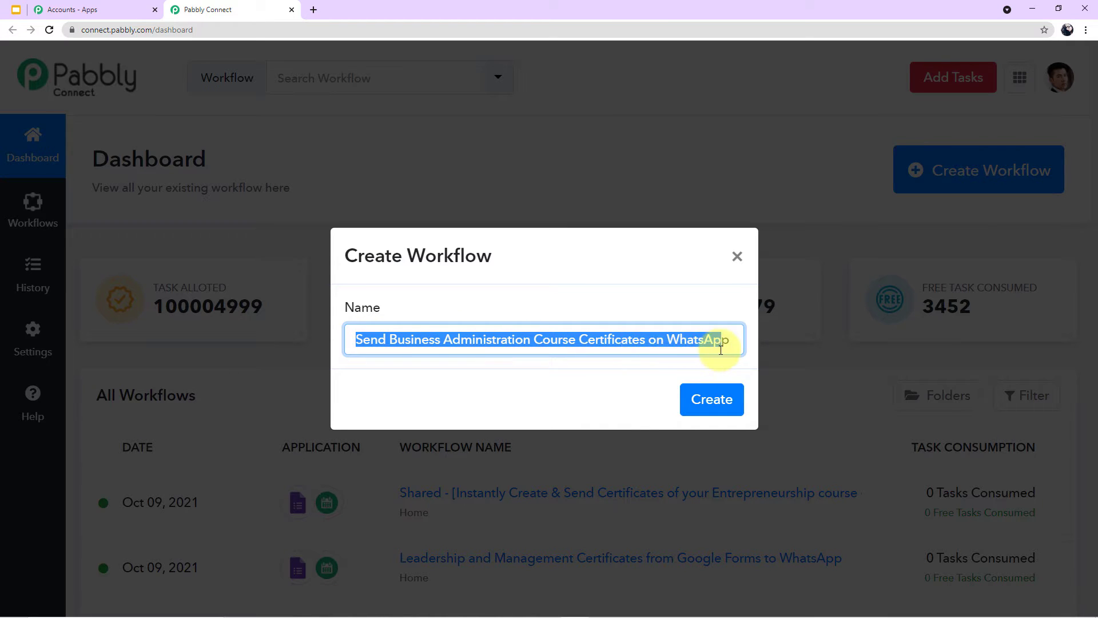
click(515, 385)
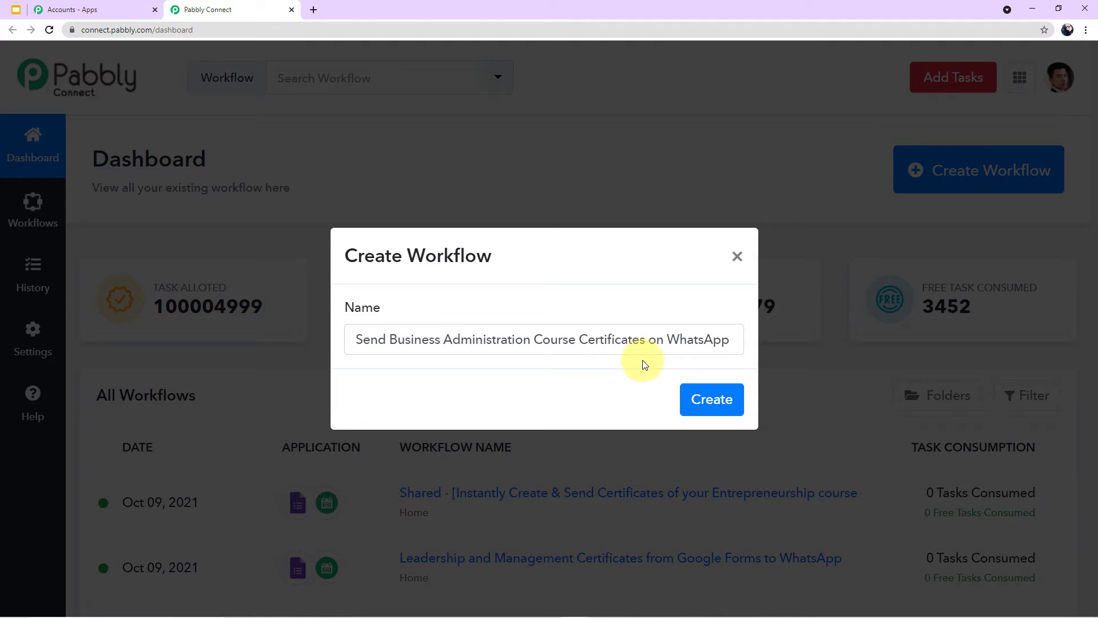
click(697, 398)
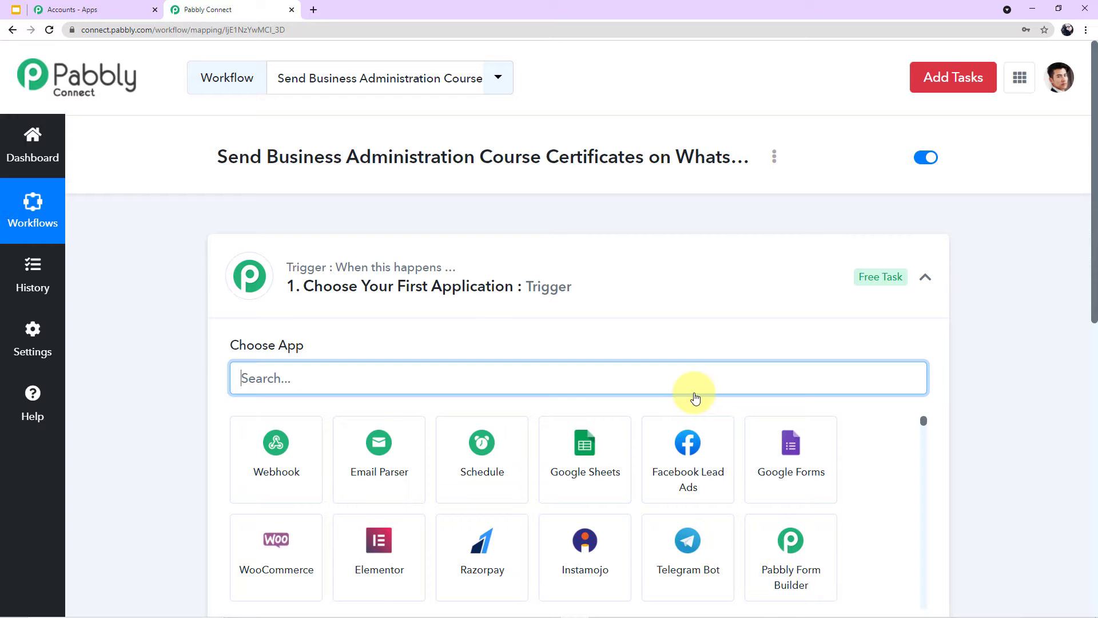
Step: Set Google Forms as the workflow's trigger app with New Response in Spreadsheet as the trigger event
click(932, 282)
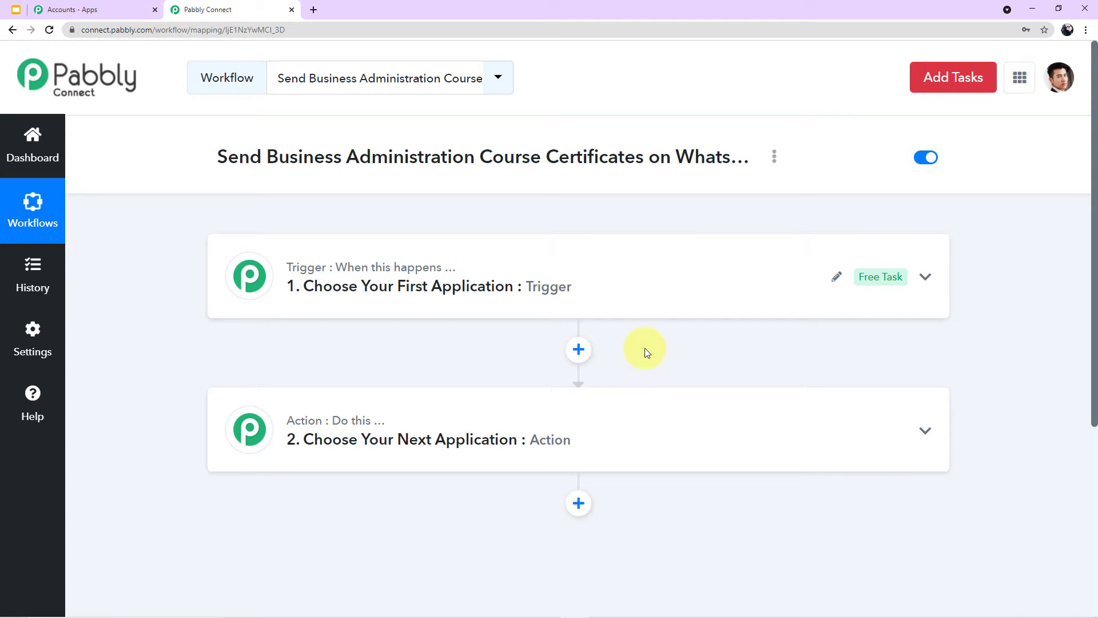
click(605, 286)
click(455, 368)
text(G)
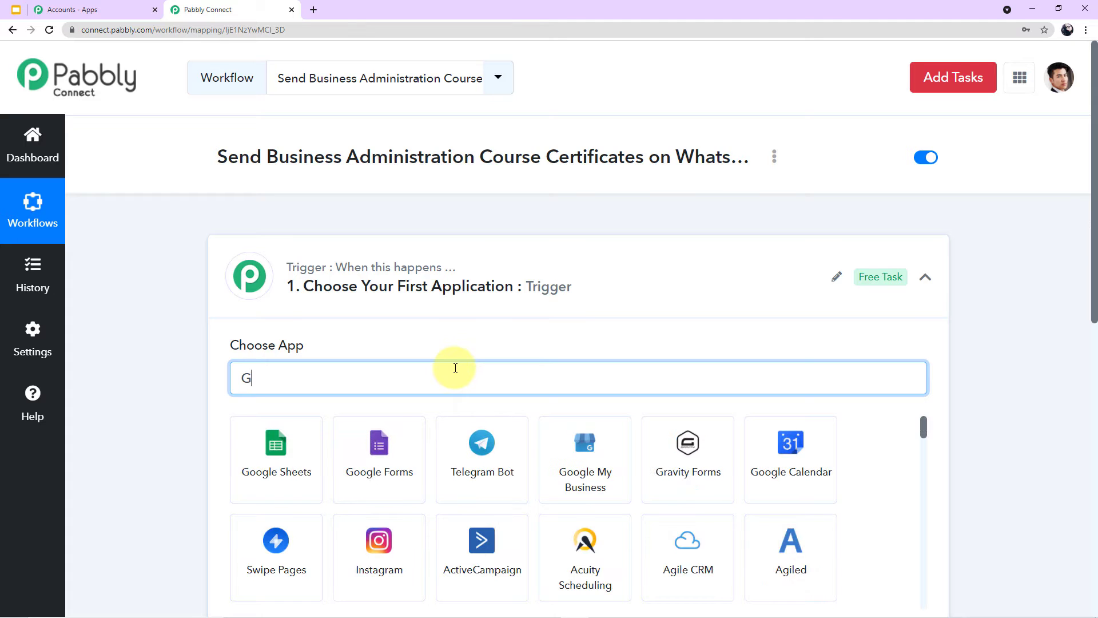
text(oogle fo)
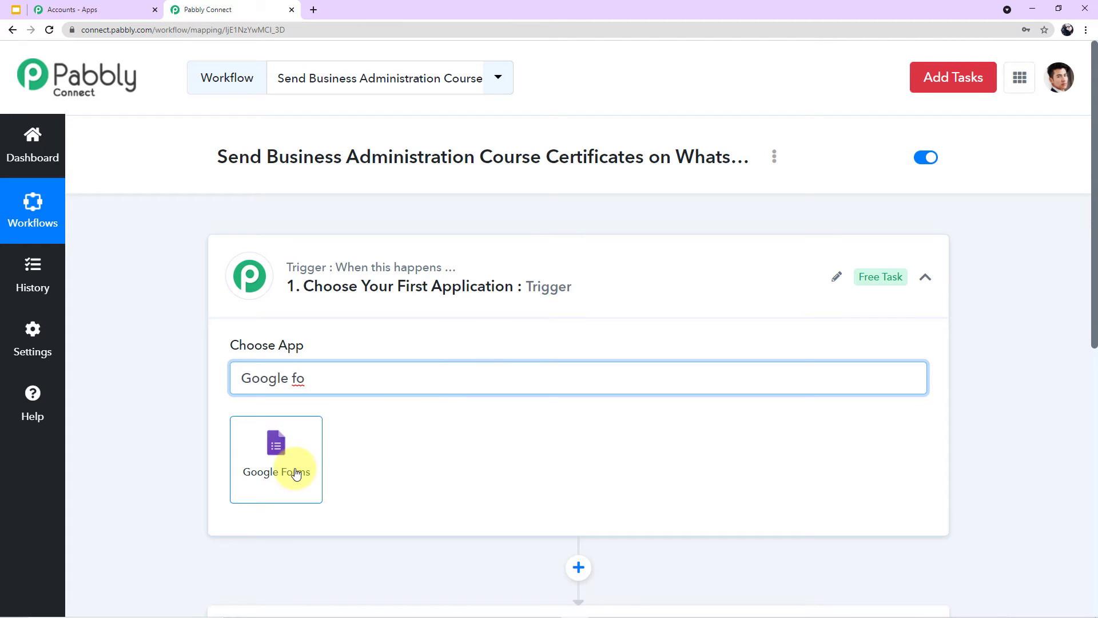
click(295, 474)
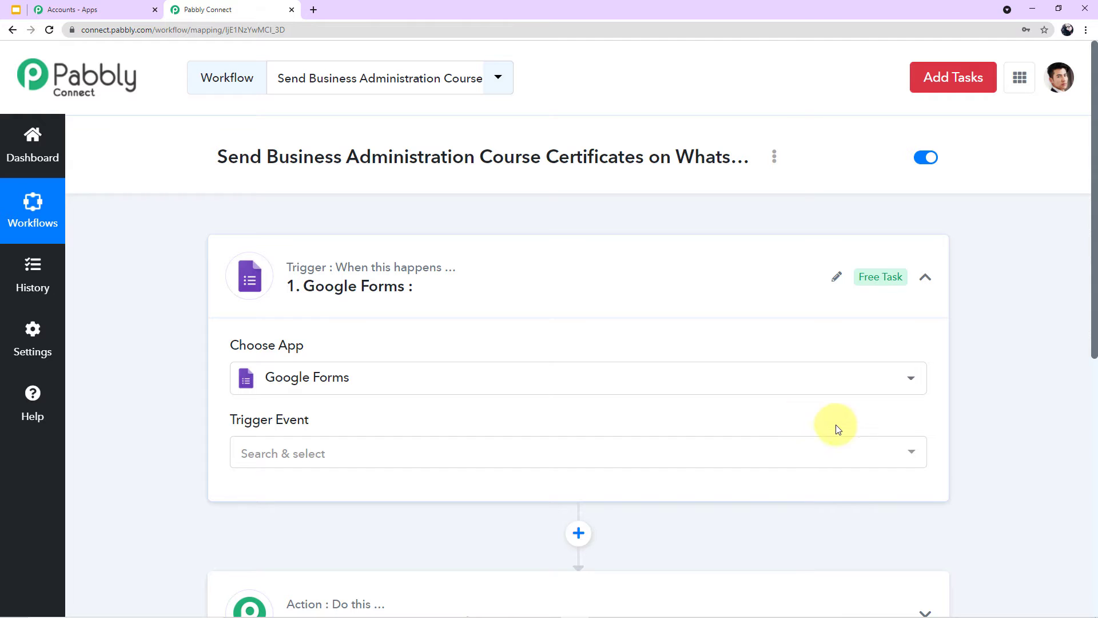
click(909, 452)
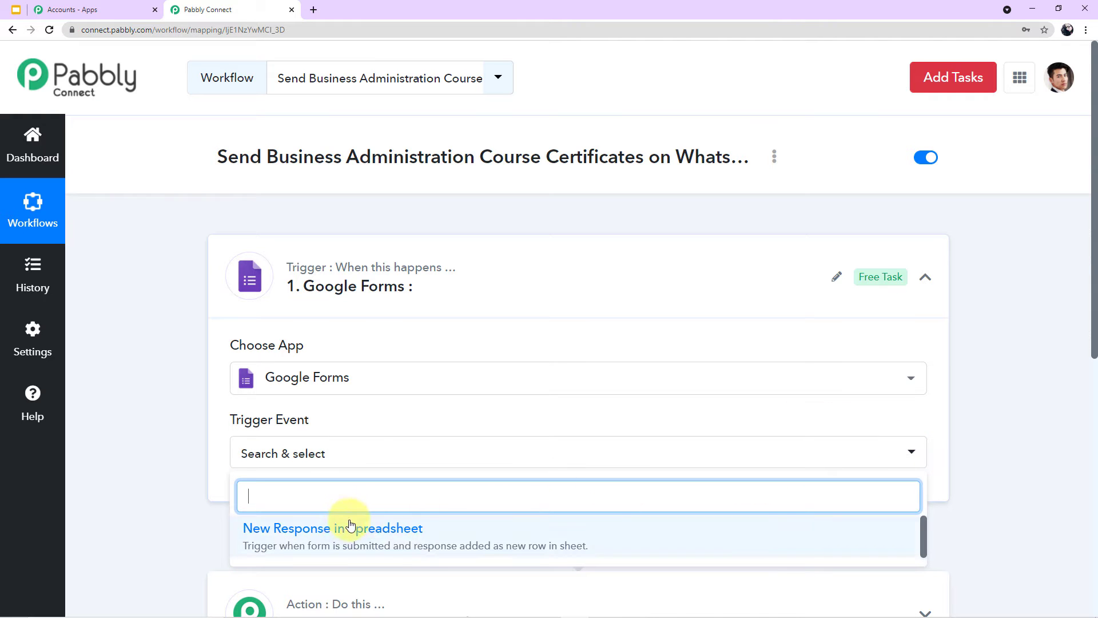
click(409, 538)
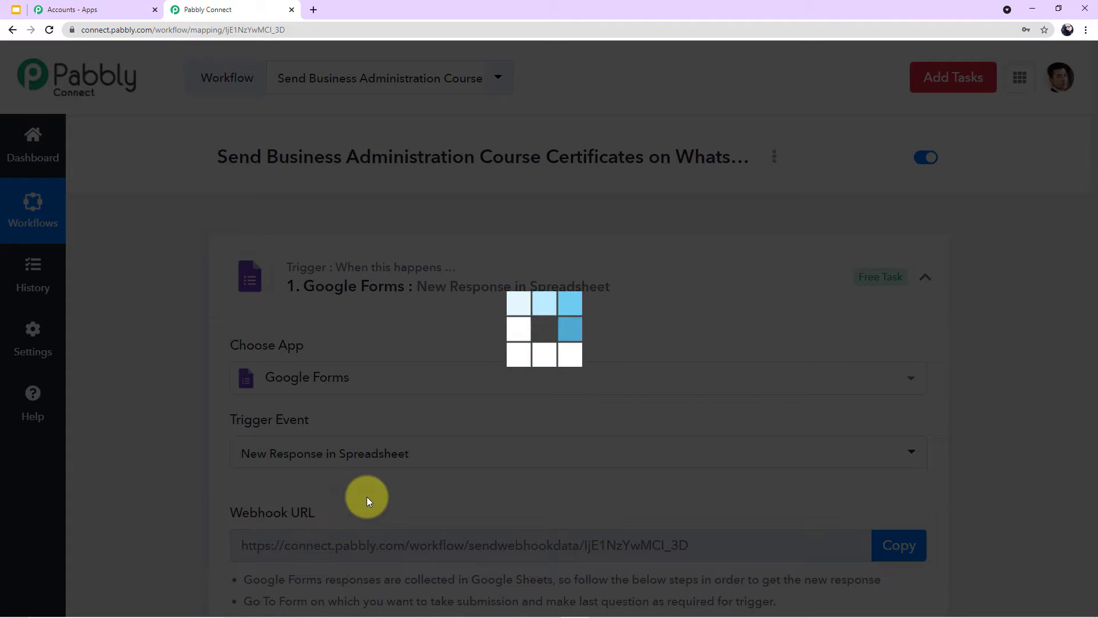
Step: Read the Google Forms trigger's setup instructions beneath the Webhook URL
scroll(503, 486, down, 3)
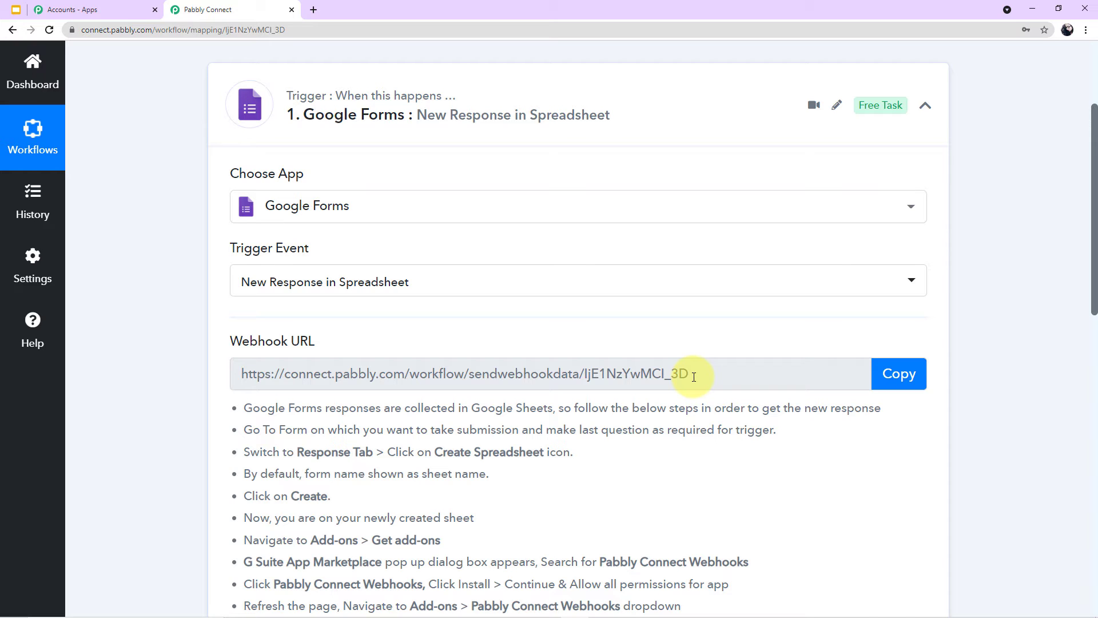
scroll(694, 377, down, 2)
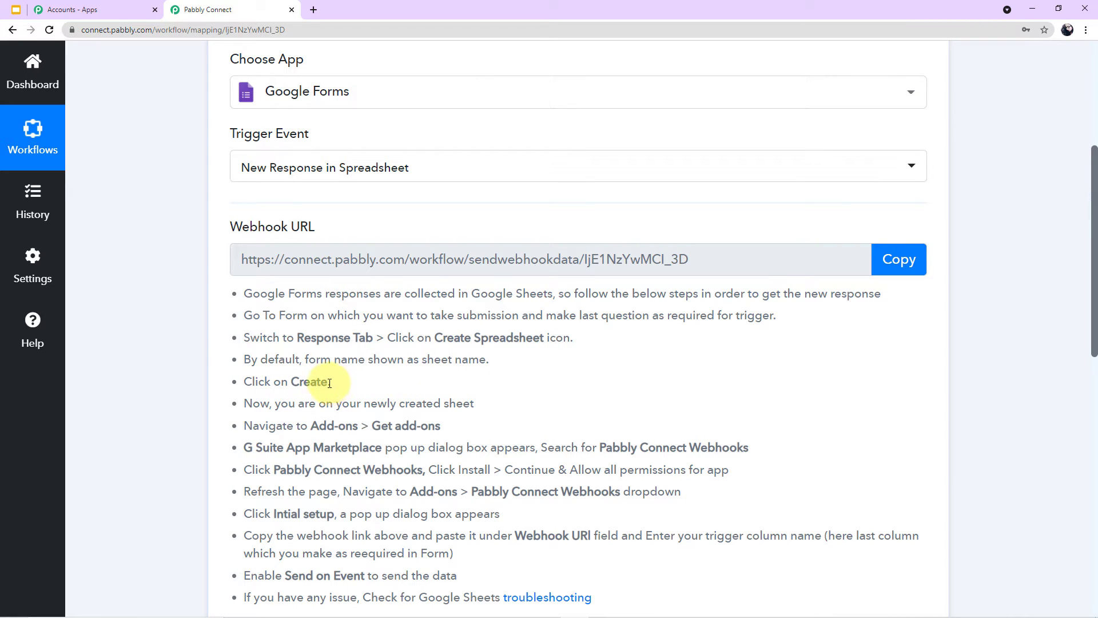
drag(329, 383, 243, 293)
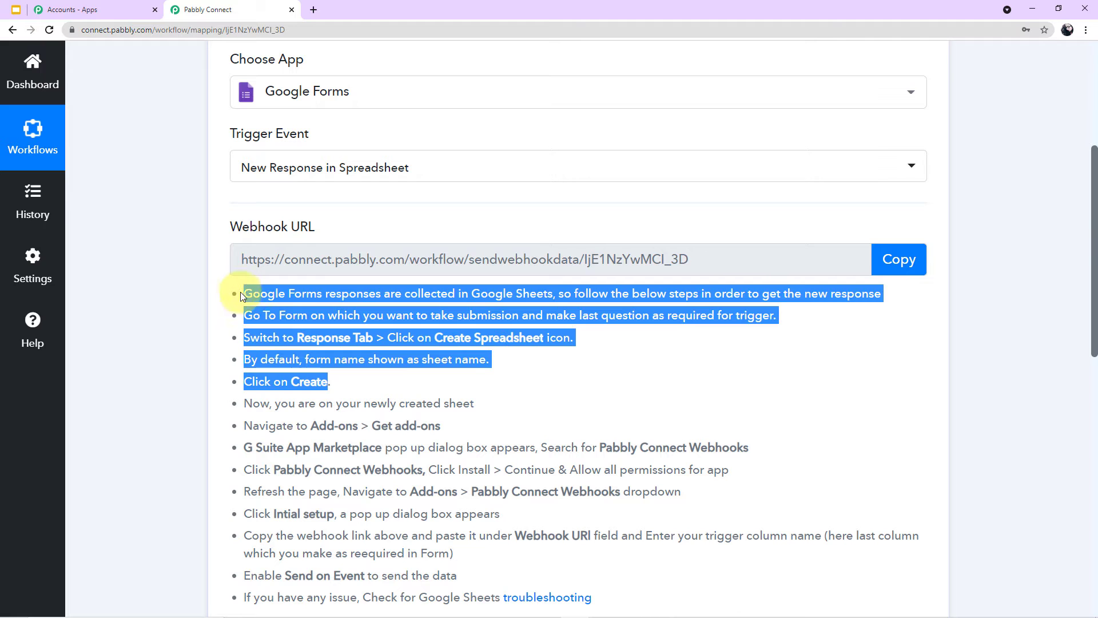
click(501, 387)
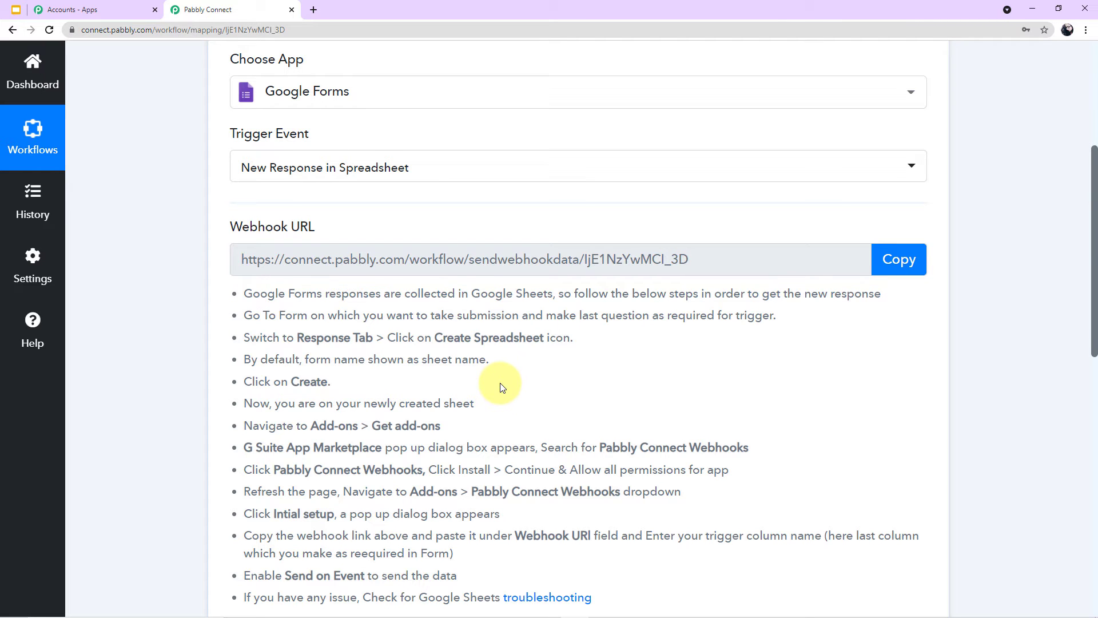
scroll(500, 387, up, 4)
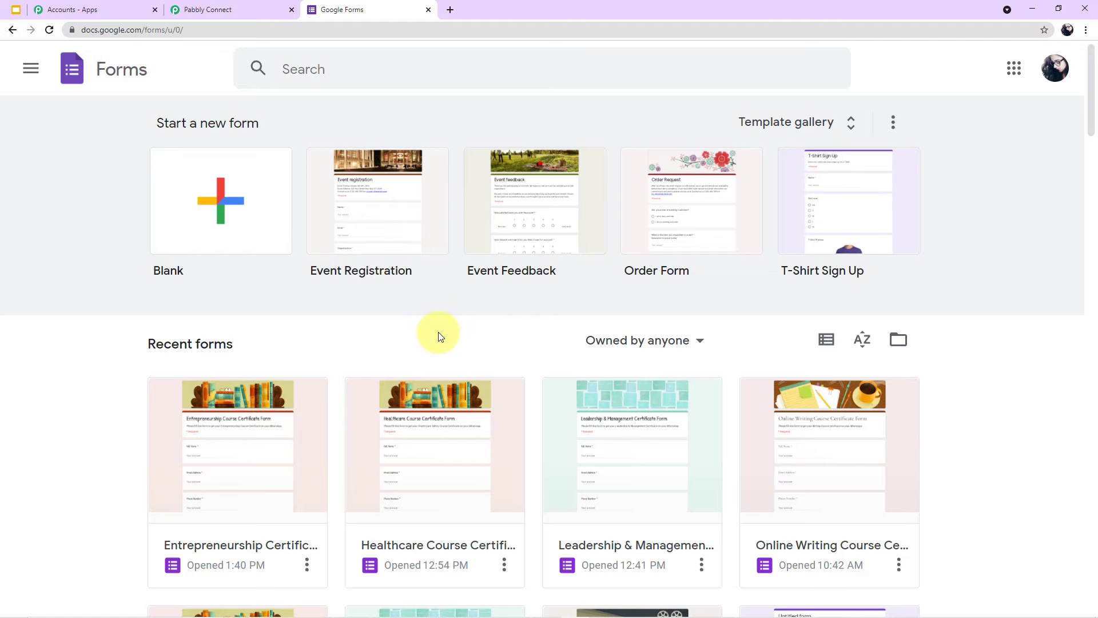
scroll(438, 335, down, 3)
scroll(440, 337, down, 2)
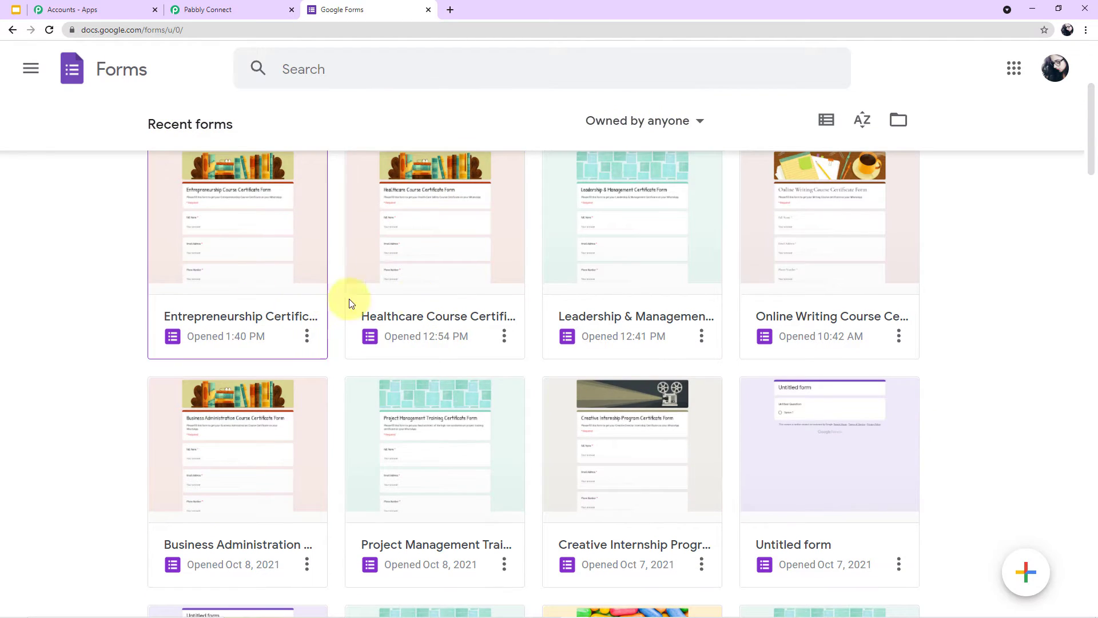
scroll(652, 390, down, 6)
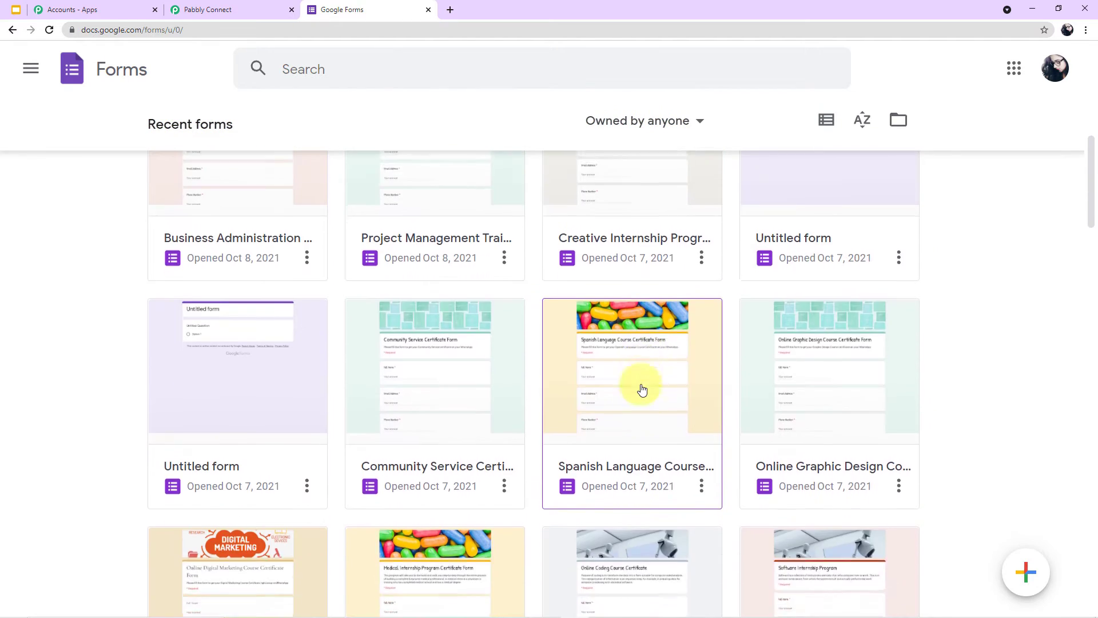
scroll(559, 433, up, 12)
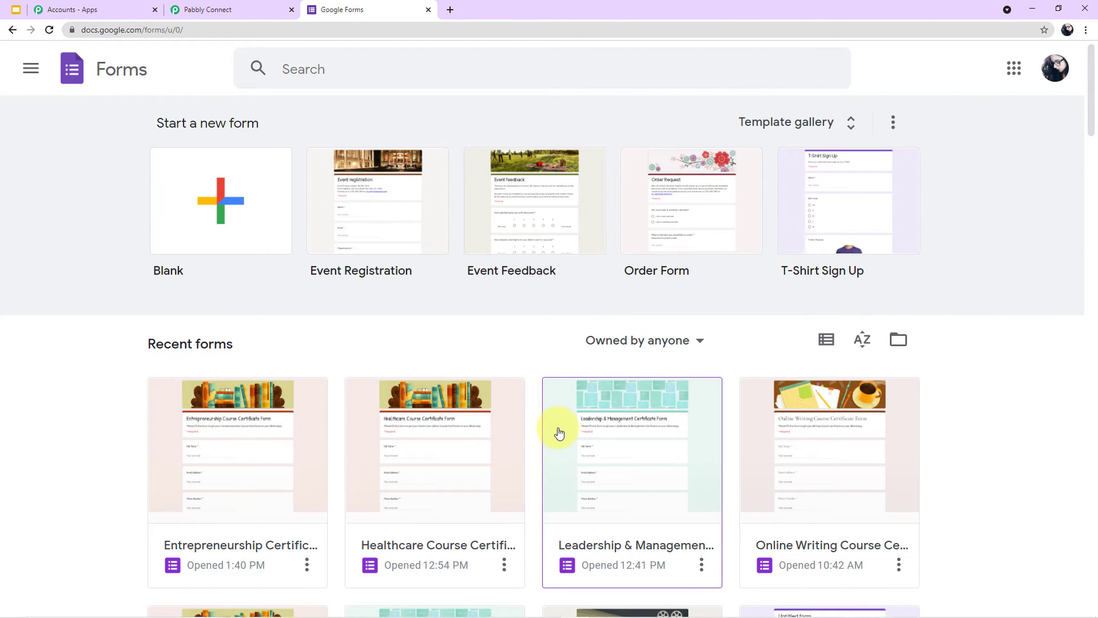
click(220, 213)
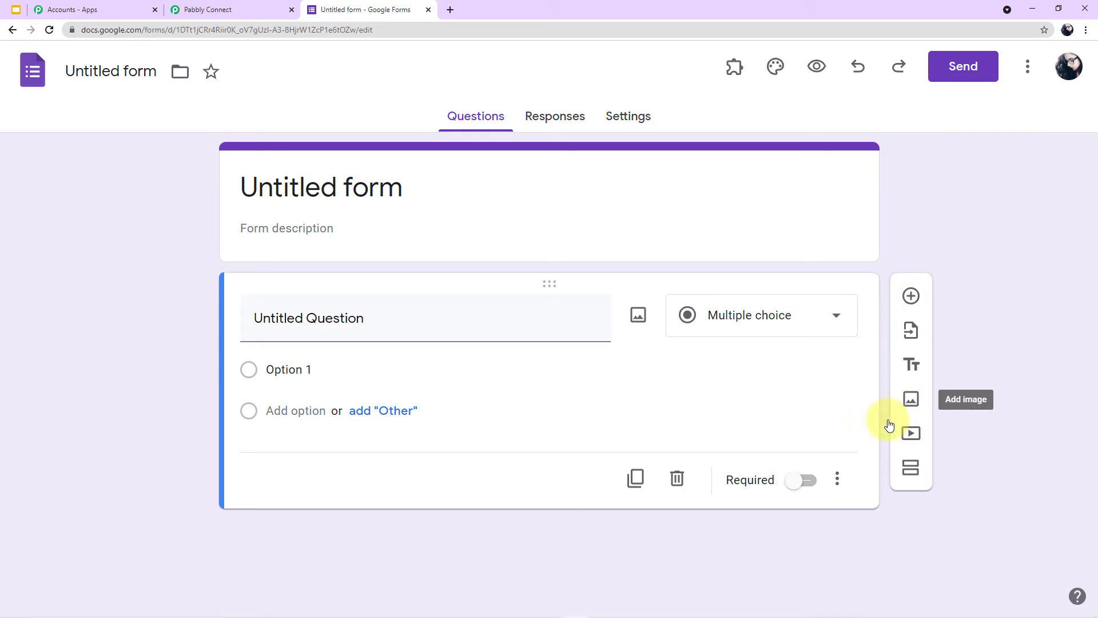
click(33, 69)
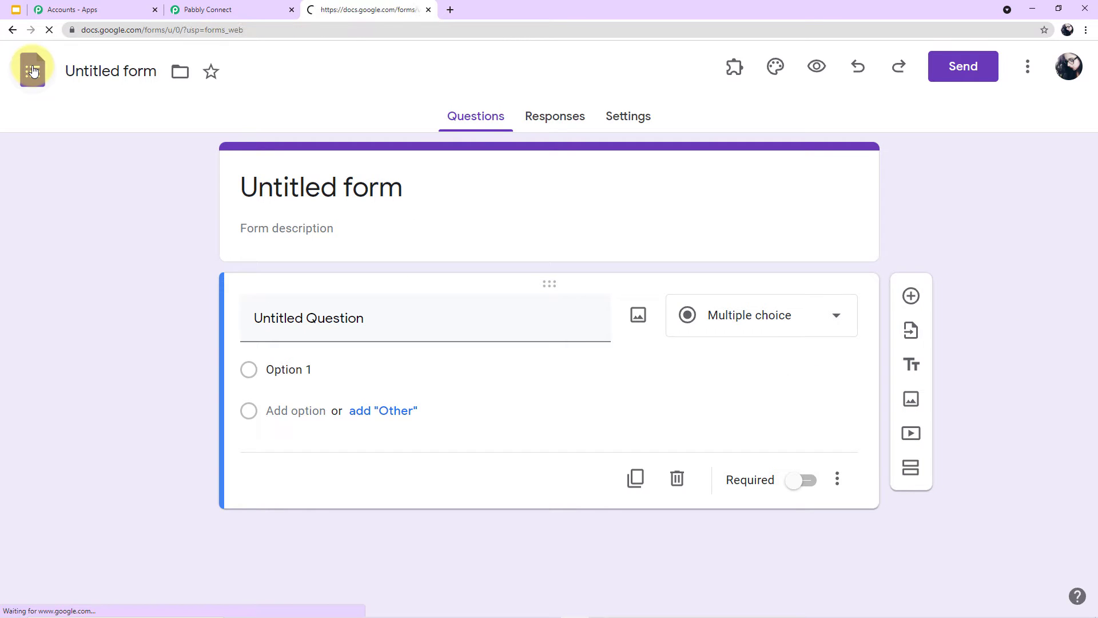
Step: Open the existing Business Administration Course Certificate Form from the recent forms in Google Forms
scroll(276, 280, down, 2)
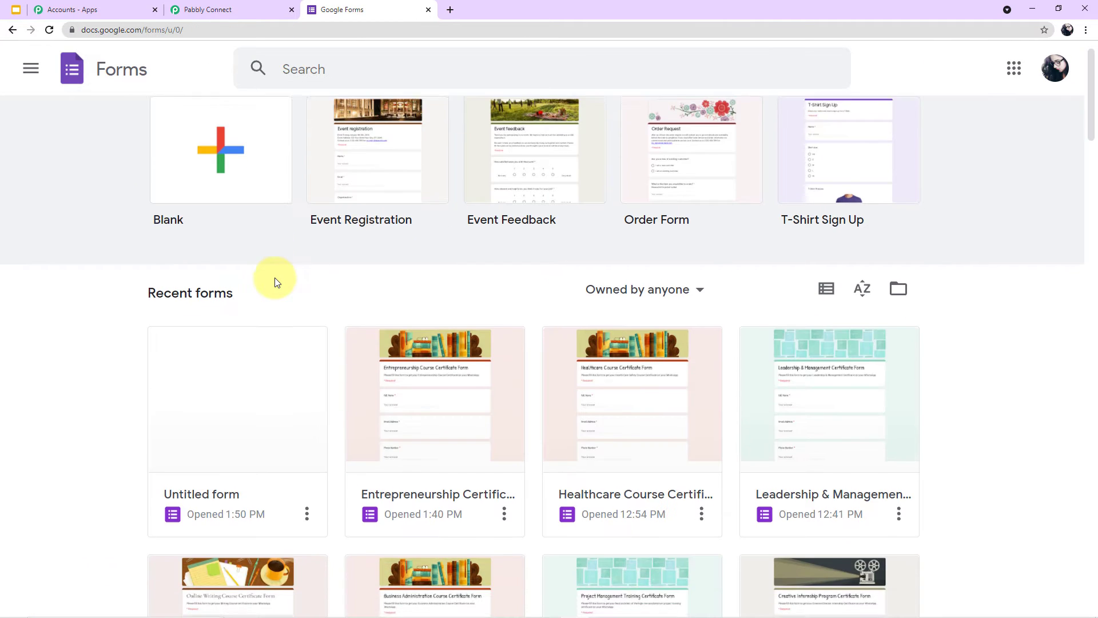
scroll(276, 282, down, 5)
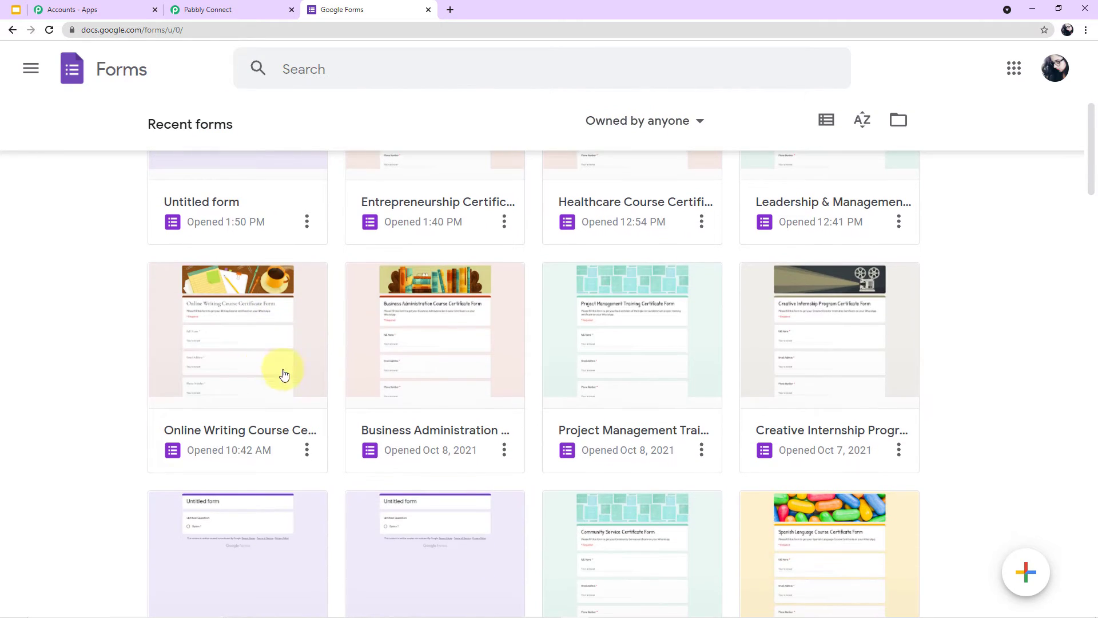
click(470, 391)
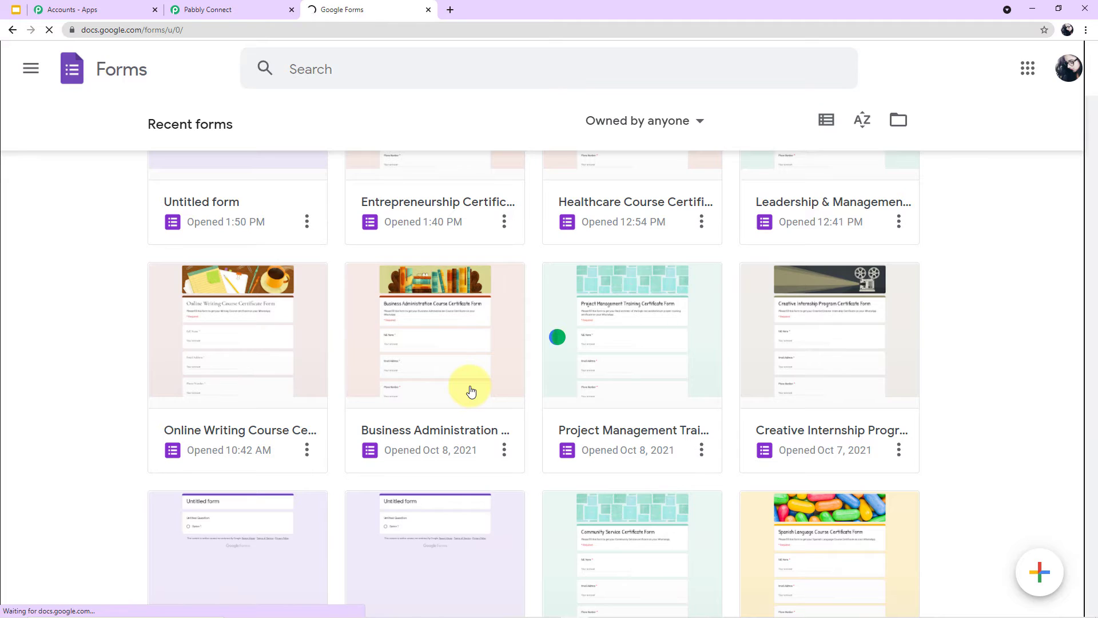
Step: Review the certificate form's name, email and phone questions, and open its collected responses
scroll(735, 286, down, 2)
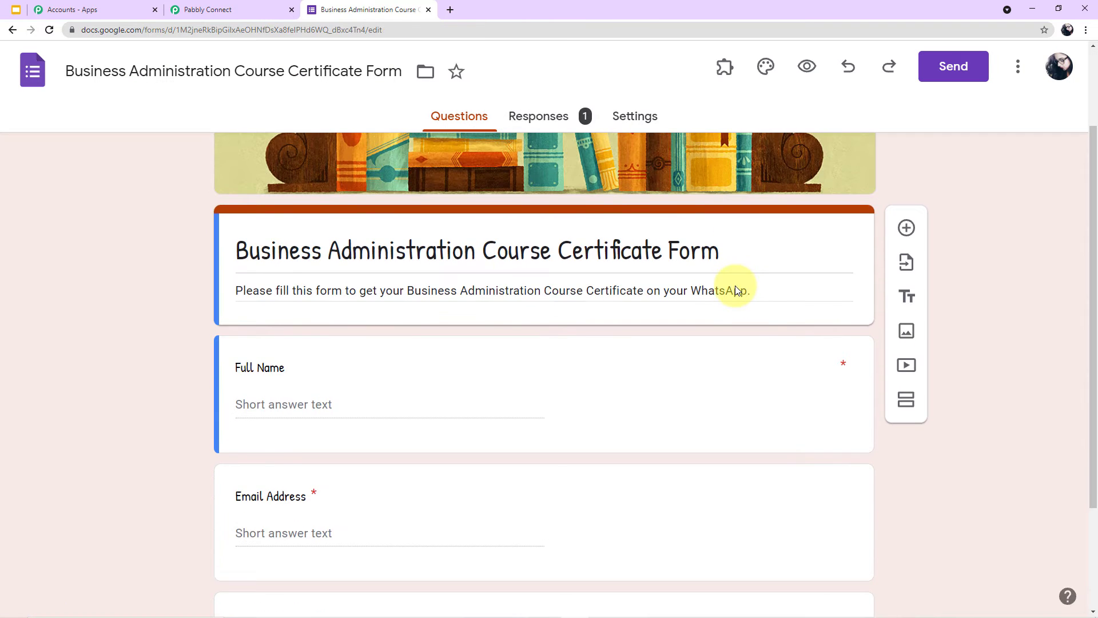
scroll(735, 286, down, 3)
scroll(735, 286, up, 1)
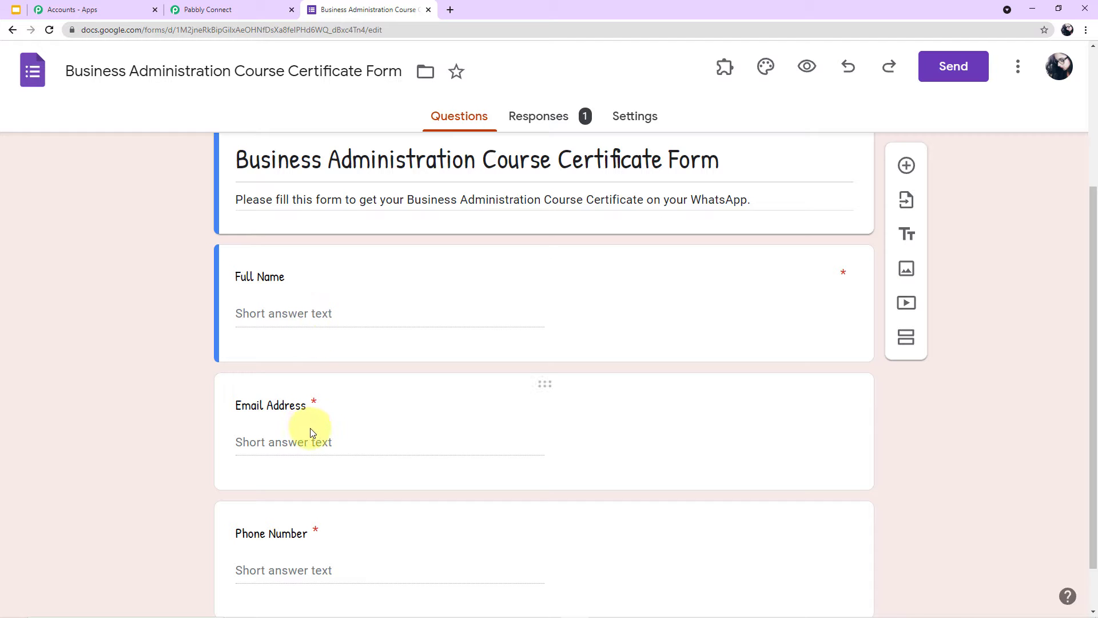
scroll(393, 383, up, 1)
scroll(394, 384, up, 2)
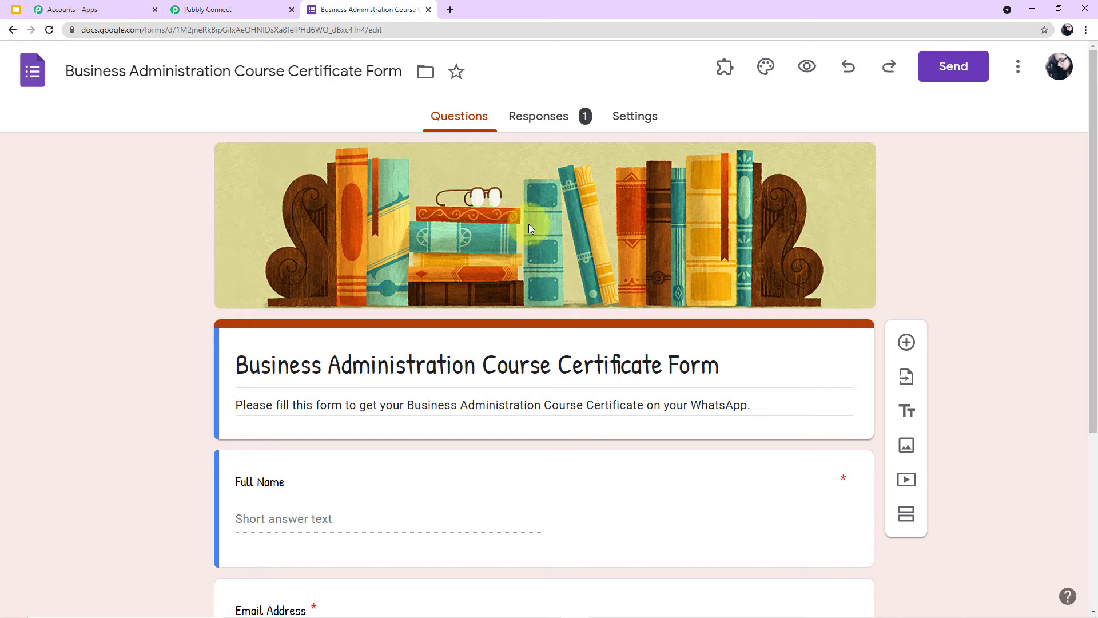
click(528, 122)
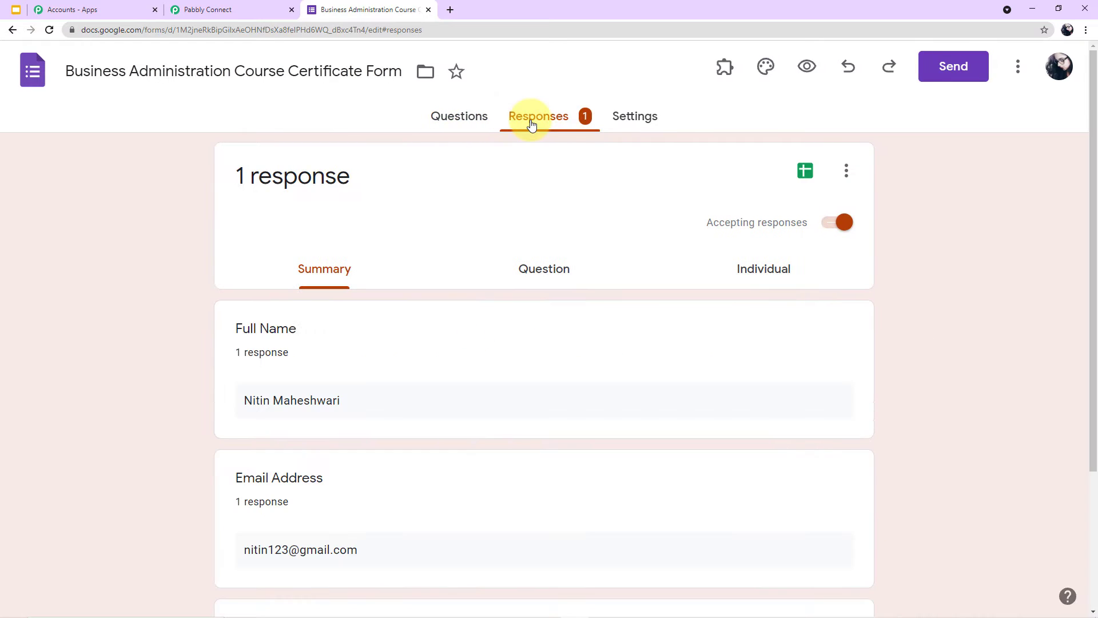
Step: Open the form's linked response spreadsheet and clear the existing response in row 2
click(805, 172)
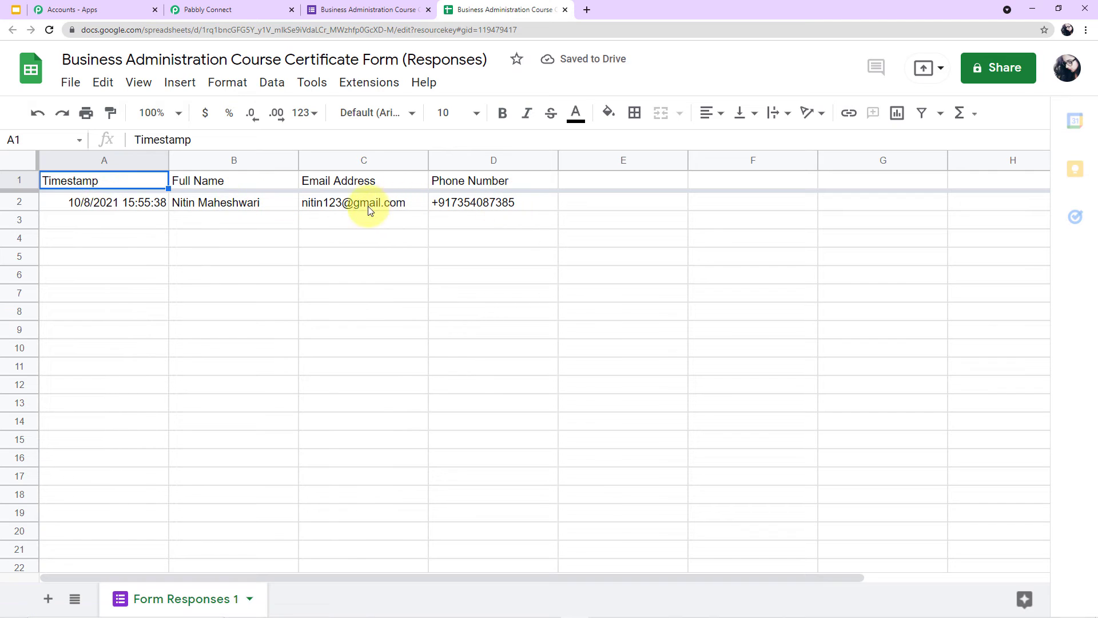
click(7, 200)
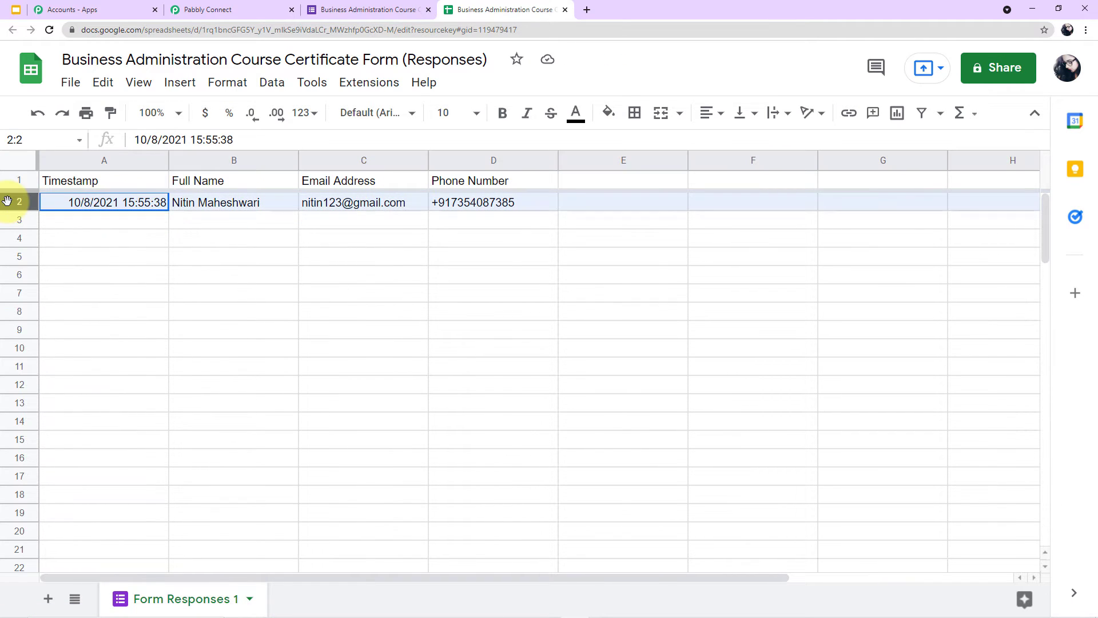
key(Delete)
click(88, 225)
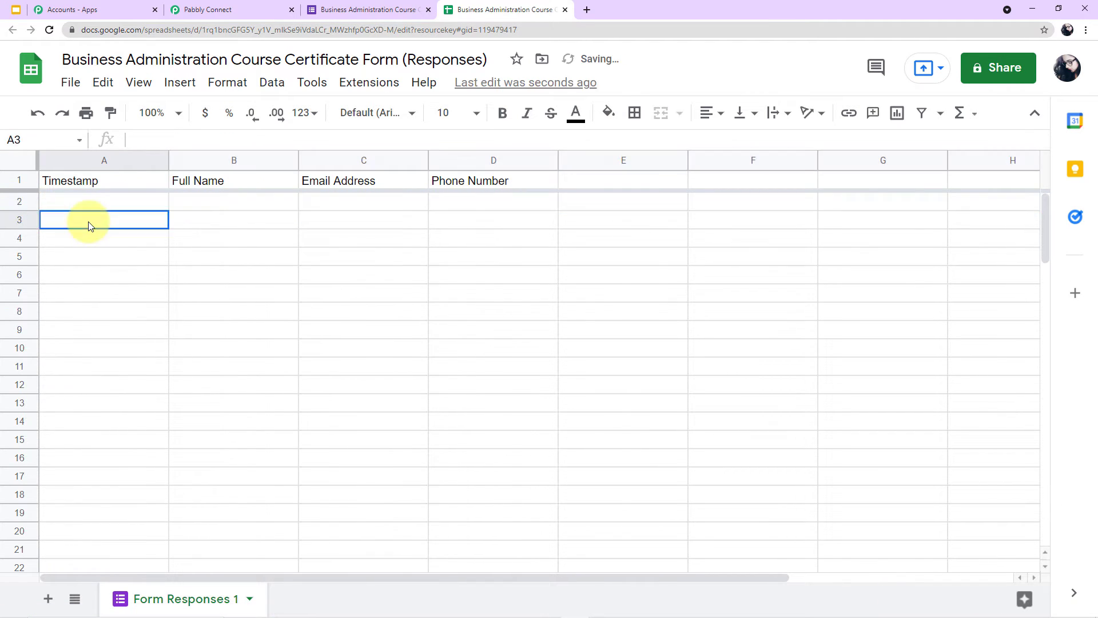
Step: Preview the certificate form and submit a test response with a full name, email address and phone number
click(387, 12)
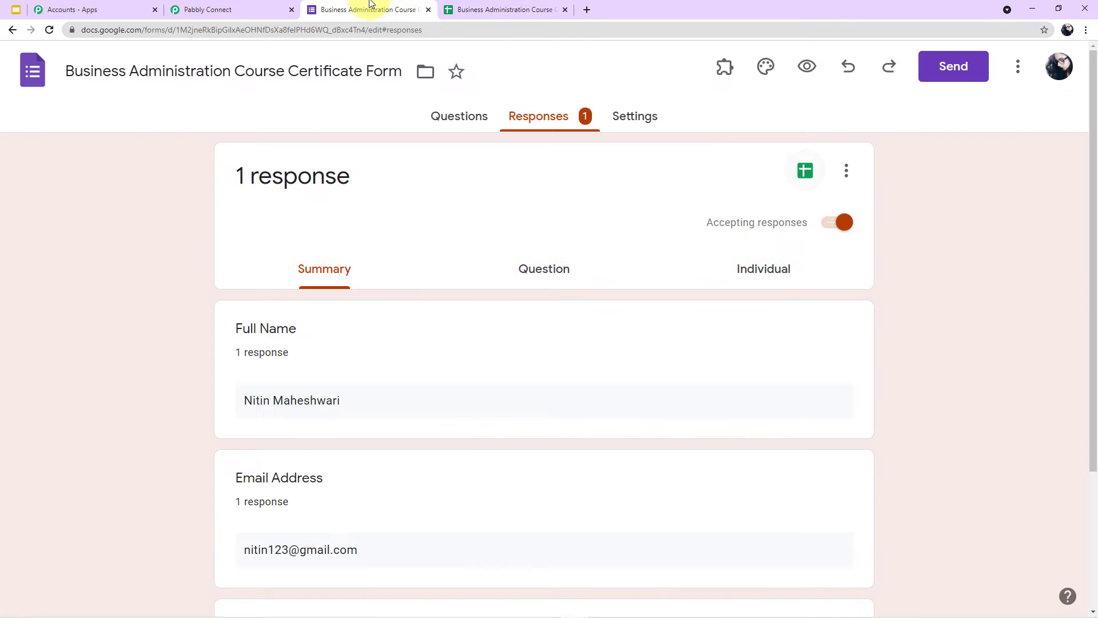
click(470, 126)
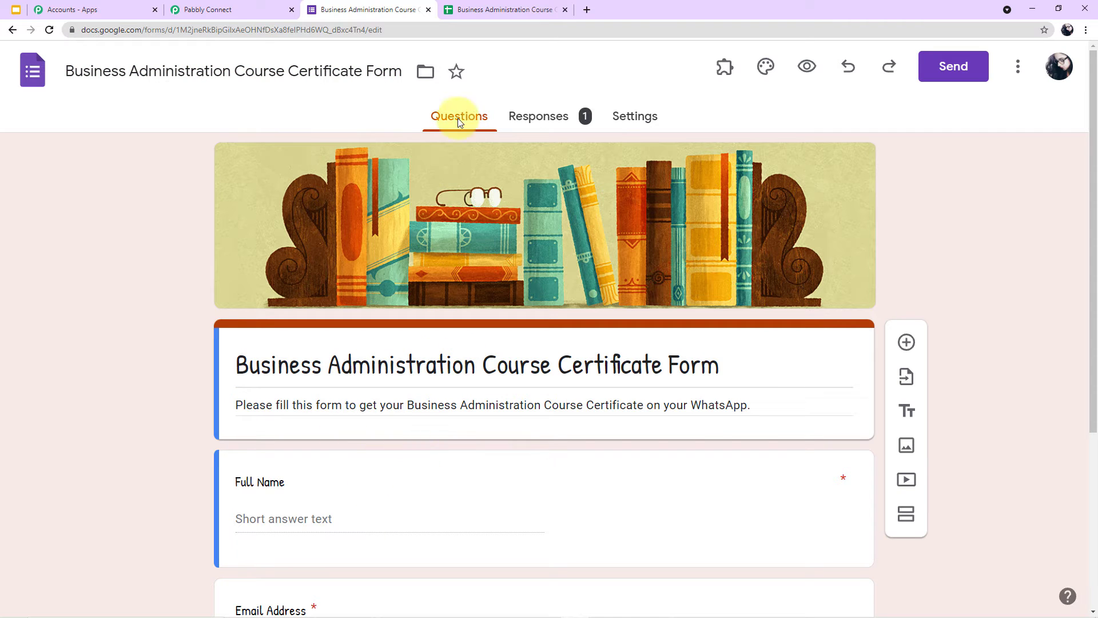
click(474, 7)
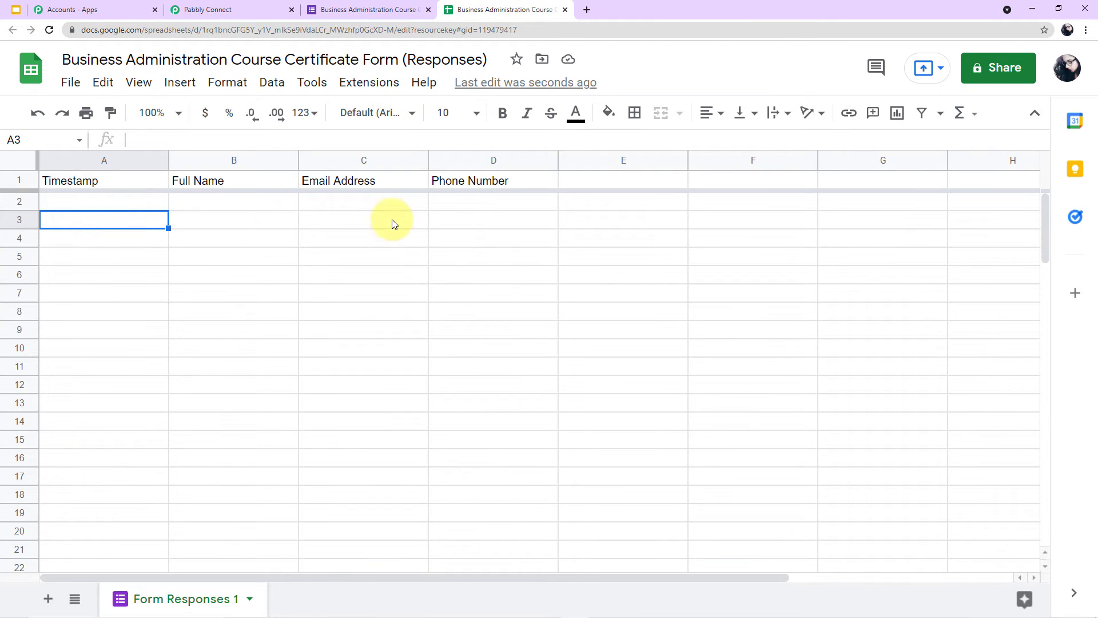
click(347, 5)
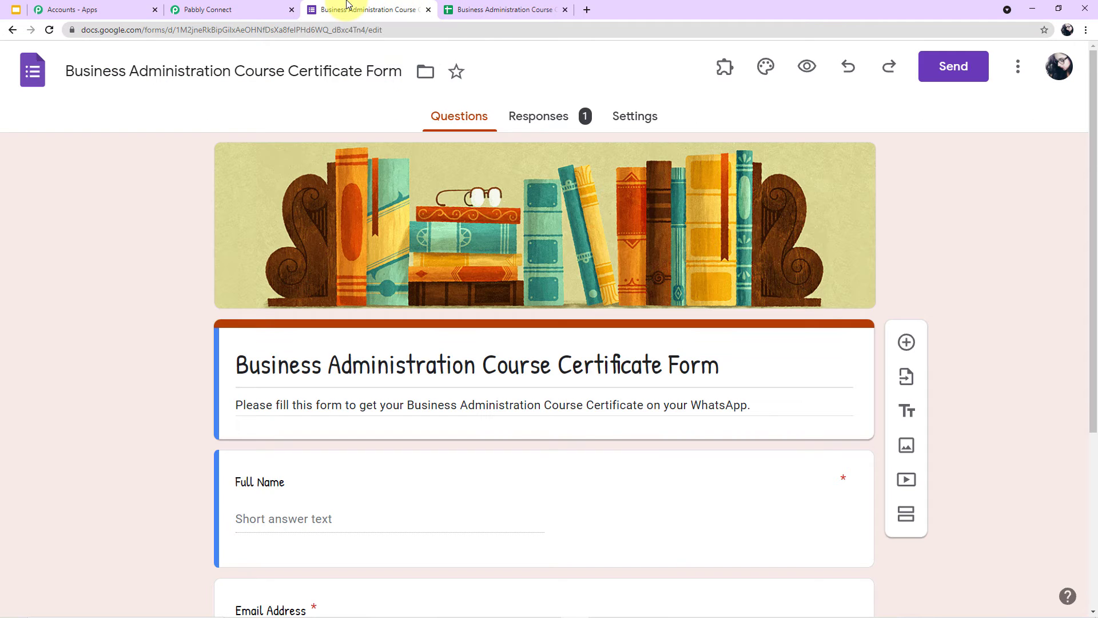
click(808, 67)
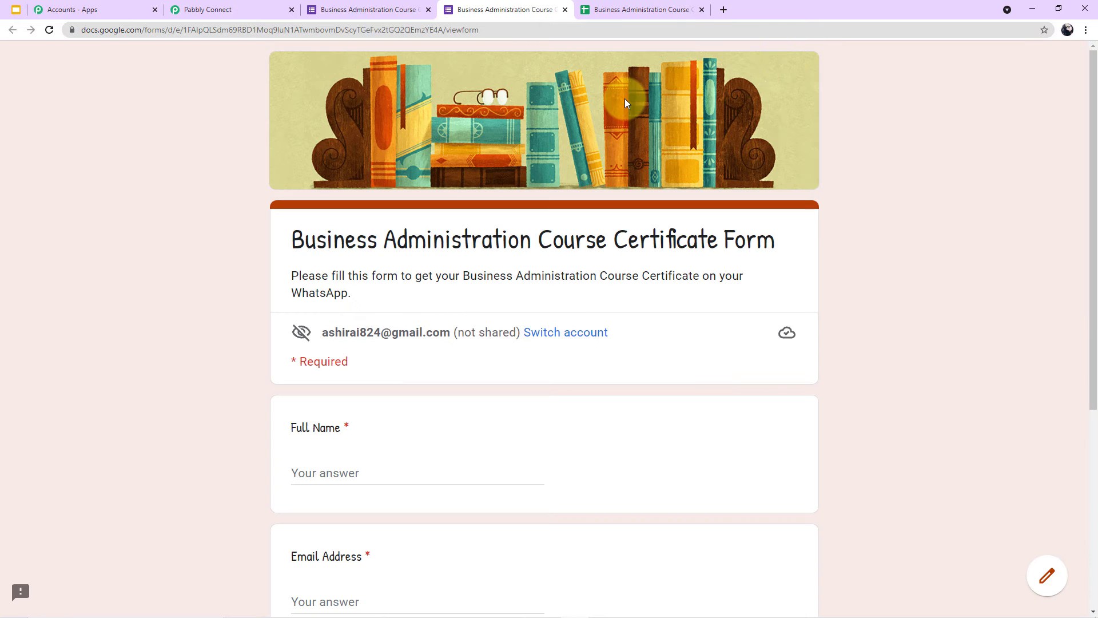
scroll(620, 190, down, 2)
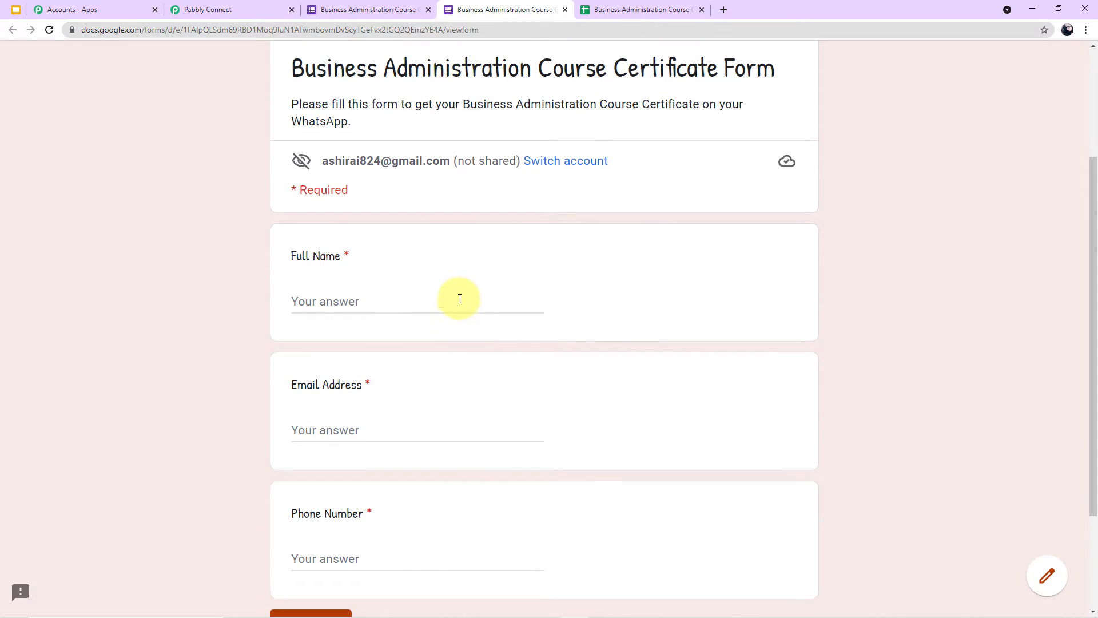
scroll(406, 303, down, 1)
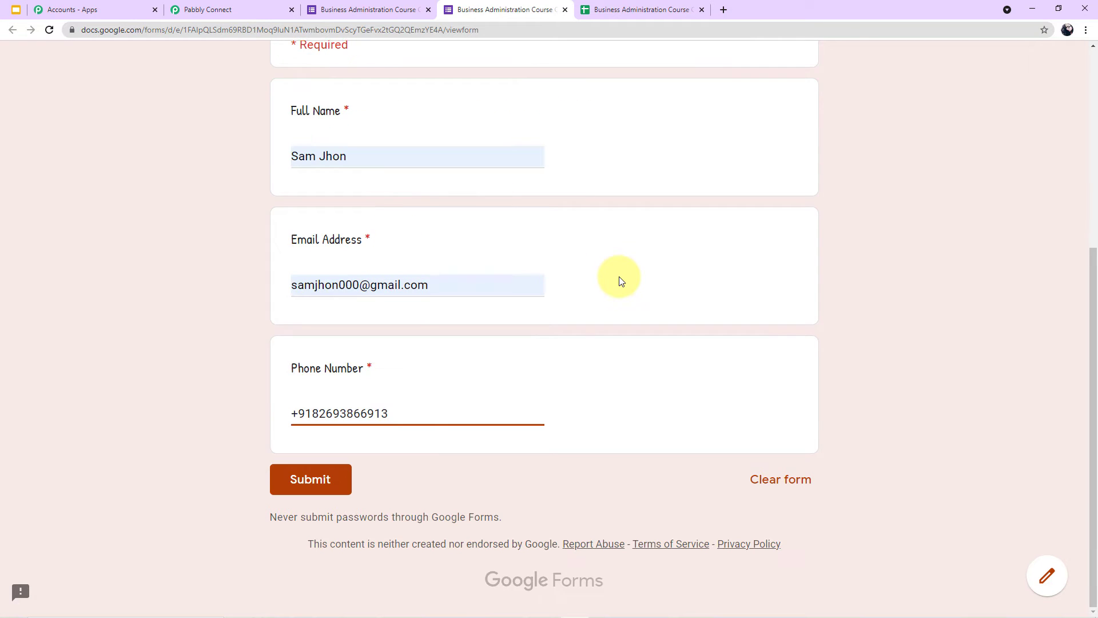
scroll(620, 280, up, 2)
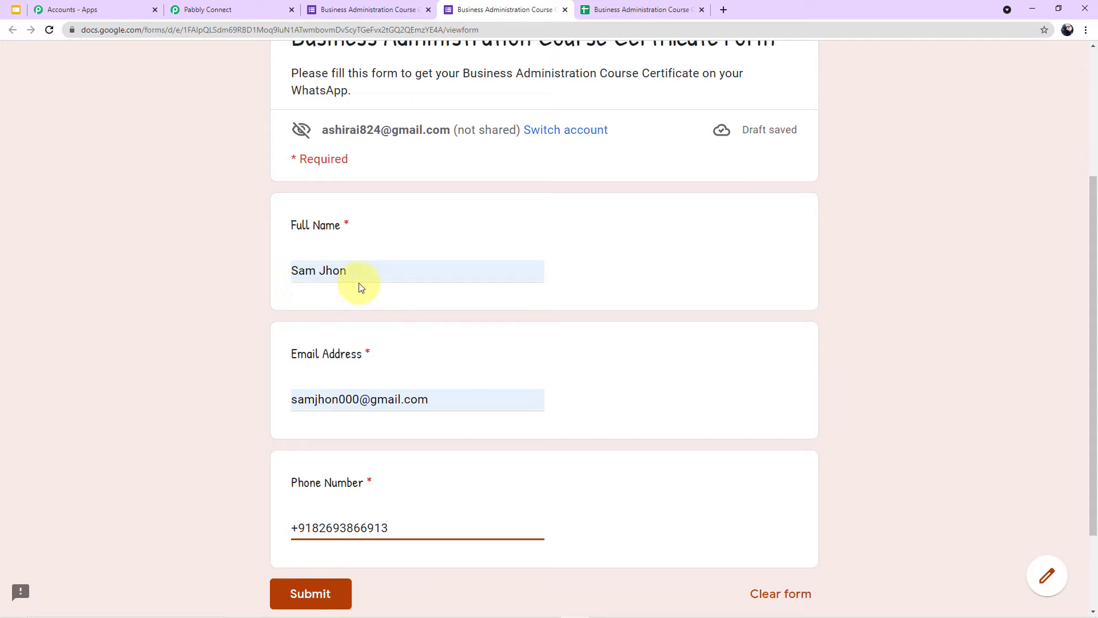
scroll(435, 446, down, 1)
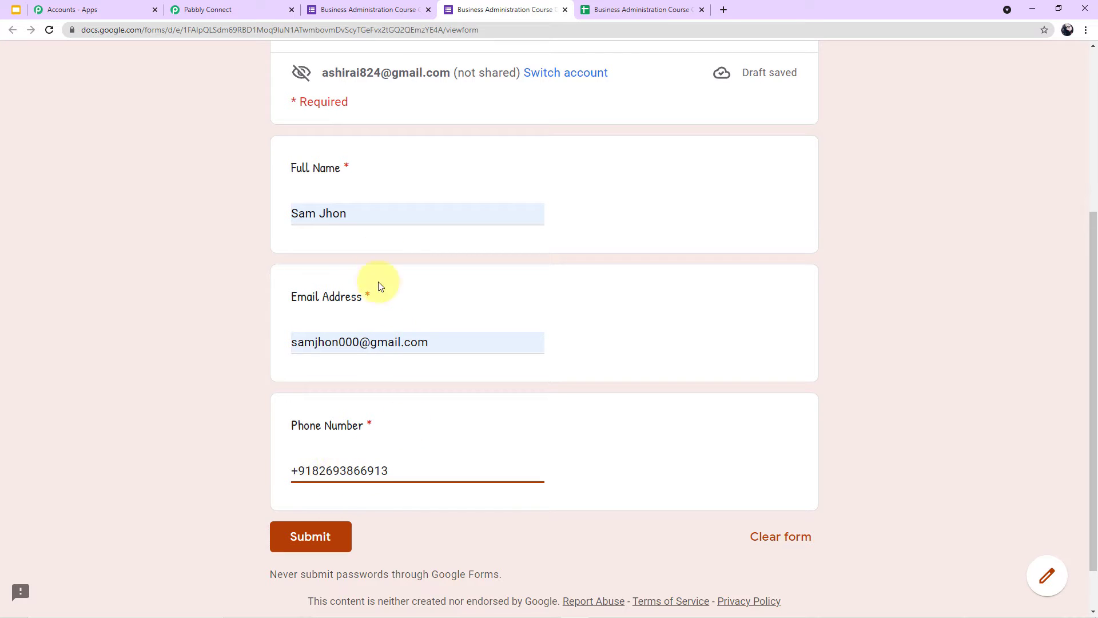
click(342, 534)
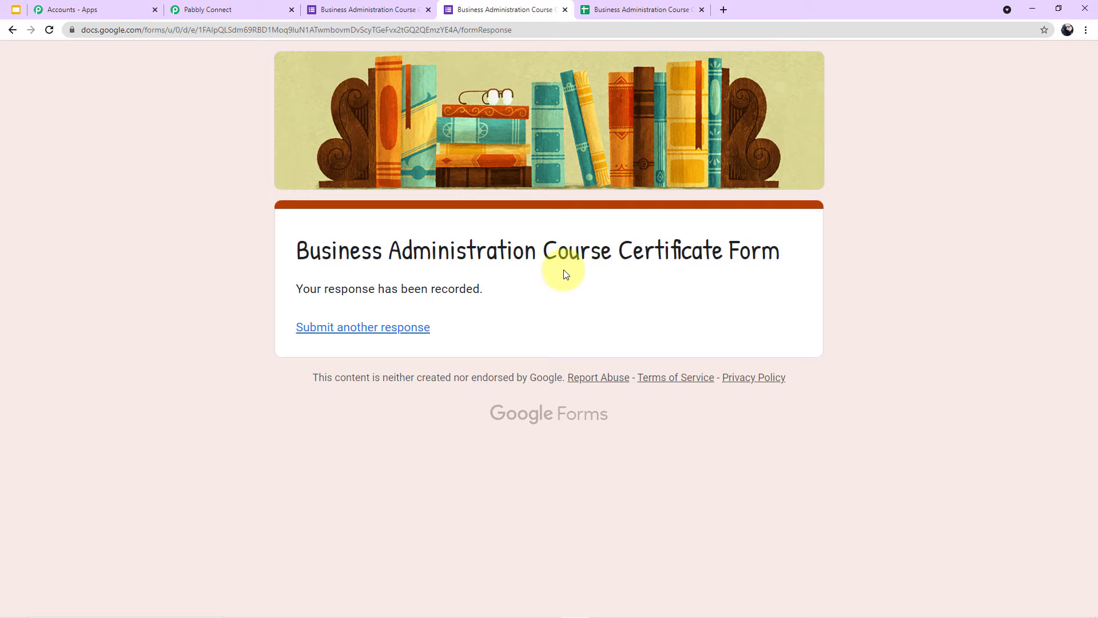
Step: Return to the response spreadsheet and widen the Full Name, Email Address and Phone Number columns
click(644, 12)
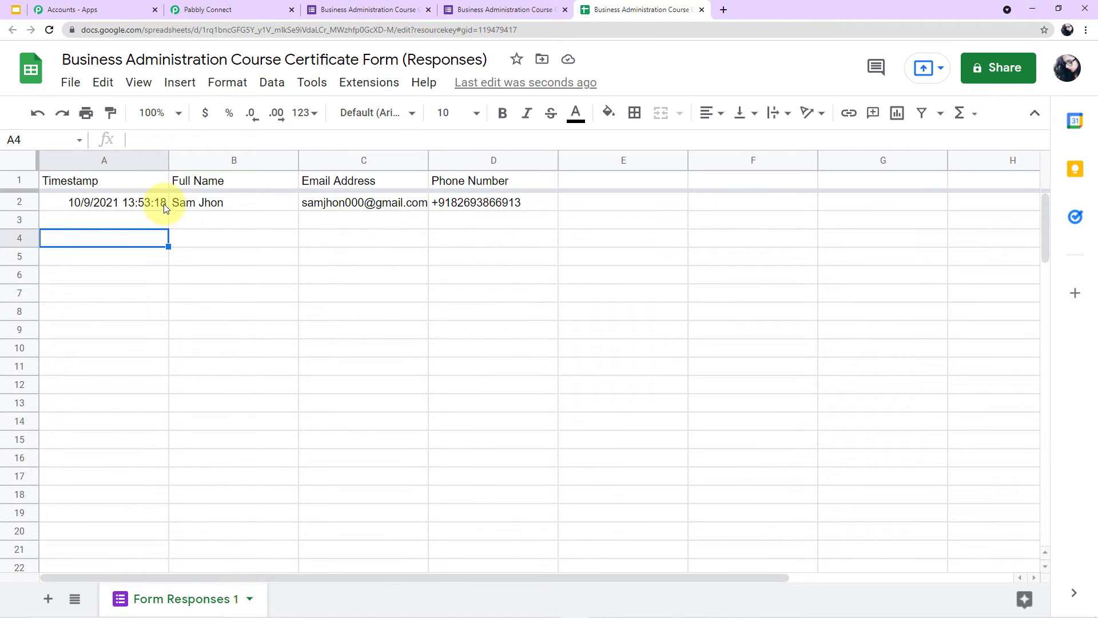
click(136, 201)
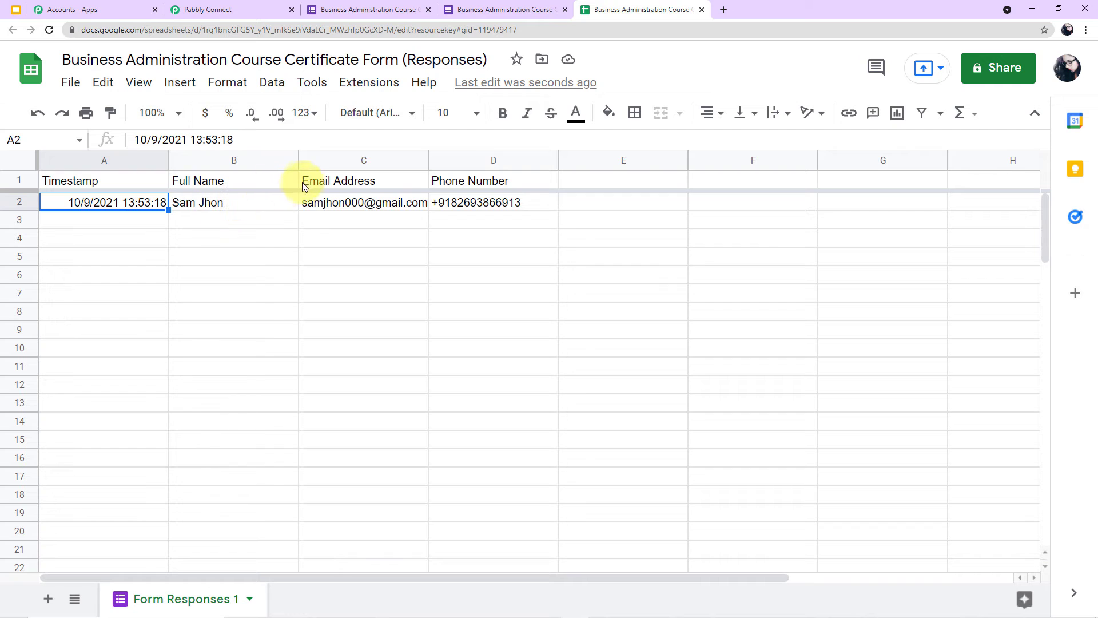
drag(298, 160, 350, 160)
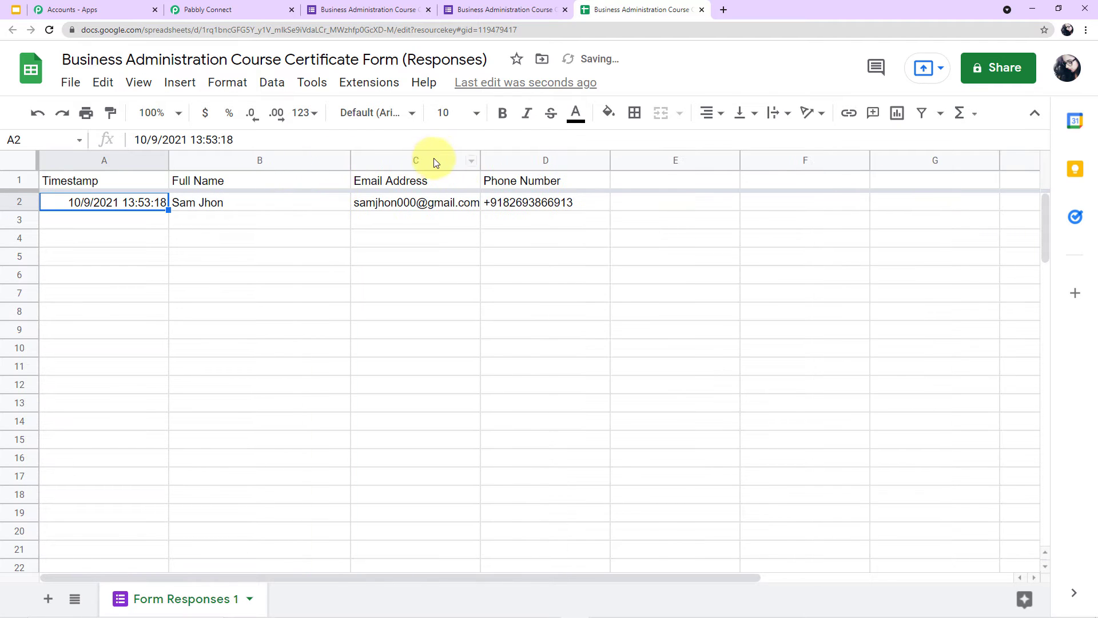
drag(479, 160, 540, 160)
drag(666, 164, 740, 162)
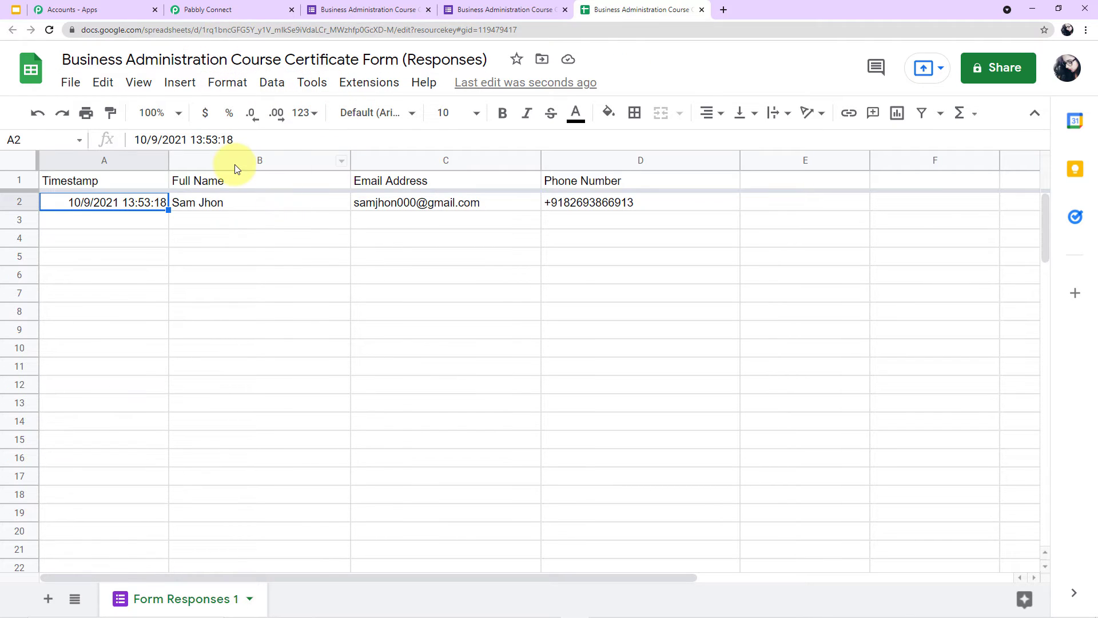
Step: Search the Google Workspace Marketplace for the Pabbly Connect Webhooks add-on, close the marketplace and reload the spreadsheet
click(363, 89)
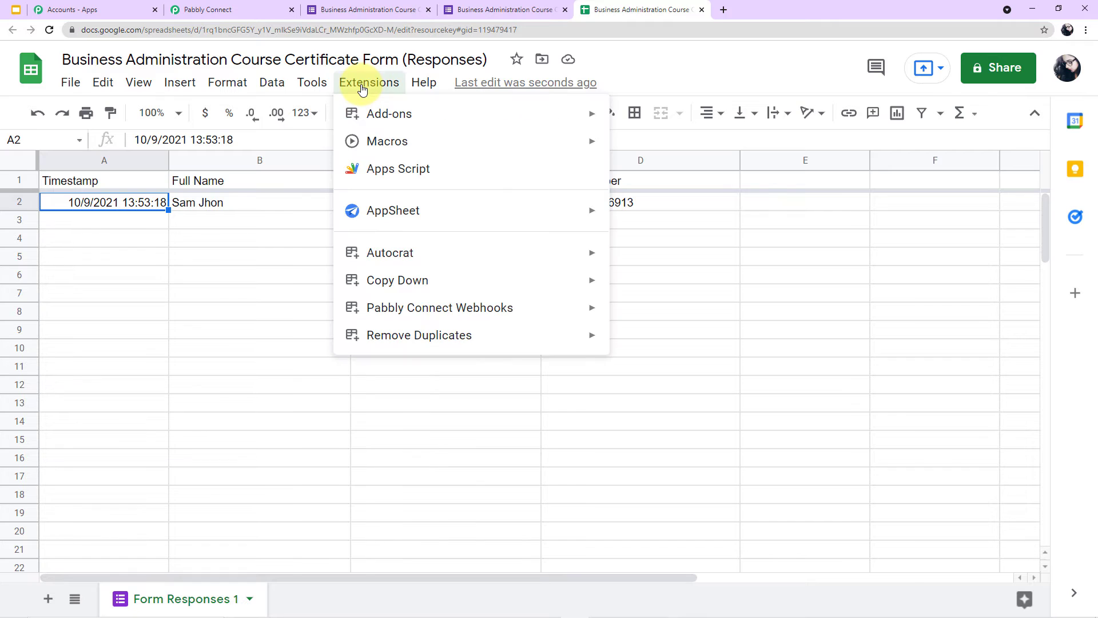
mouse_move(380, 114)
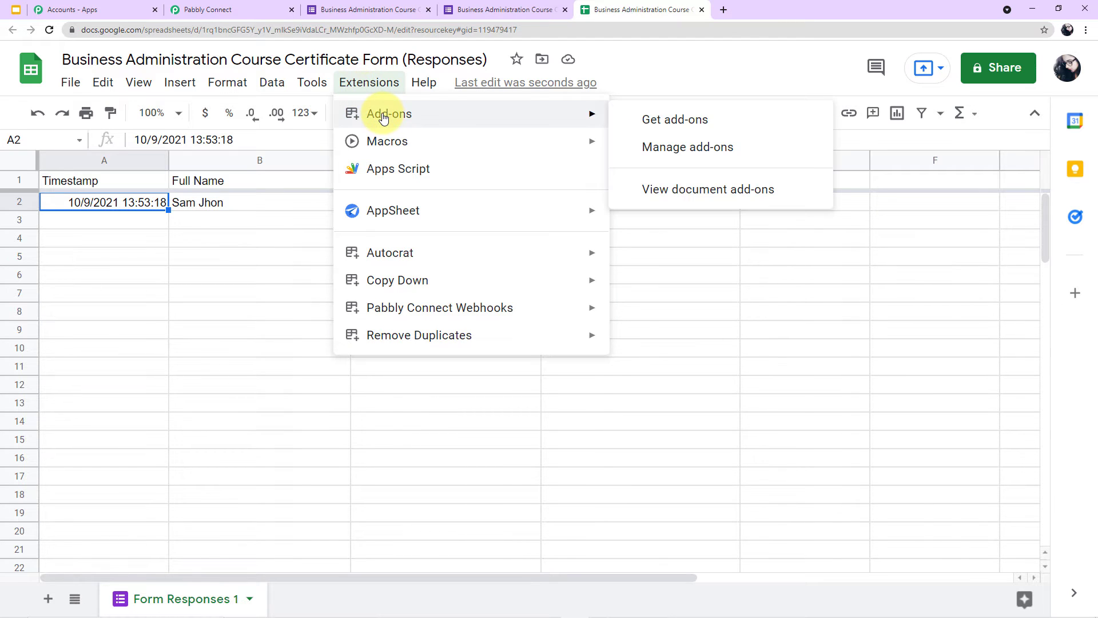
click(656, 126)
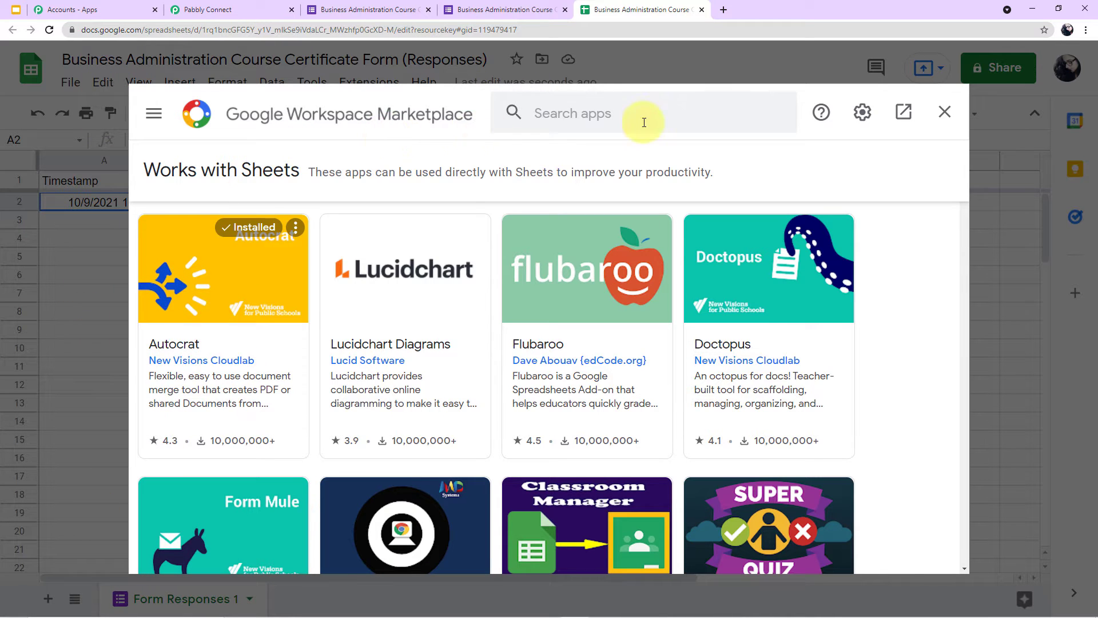
click(565, 119)
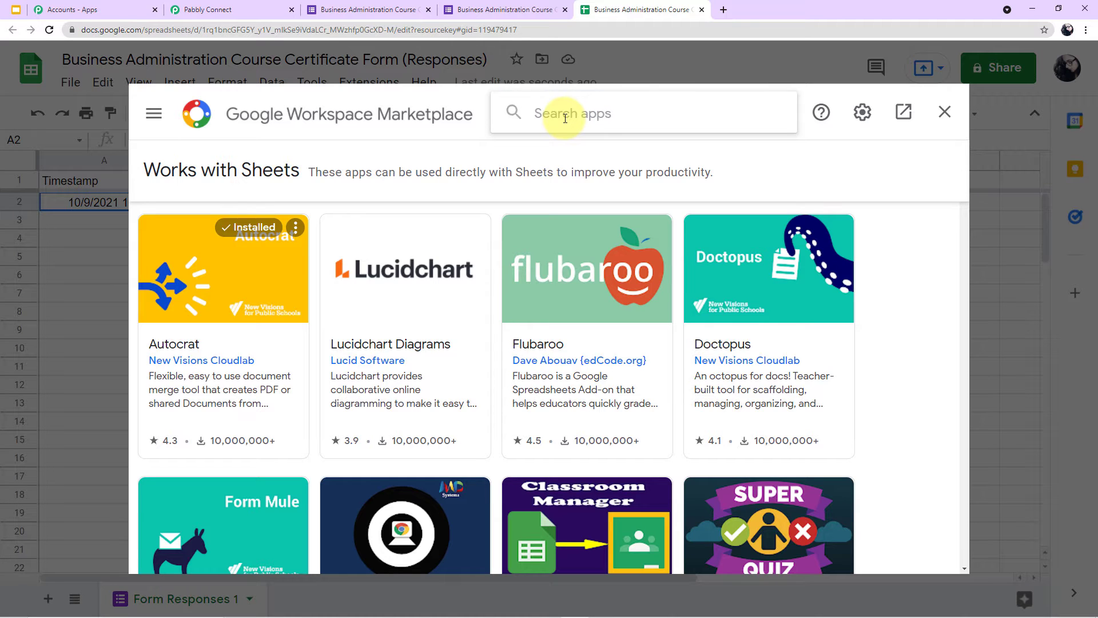
text(pabbl)
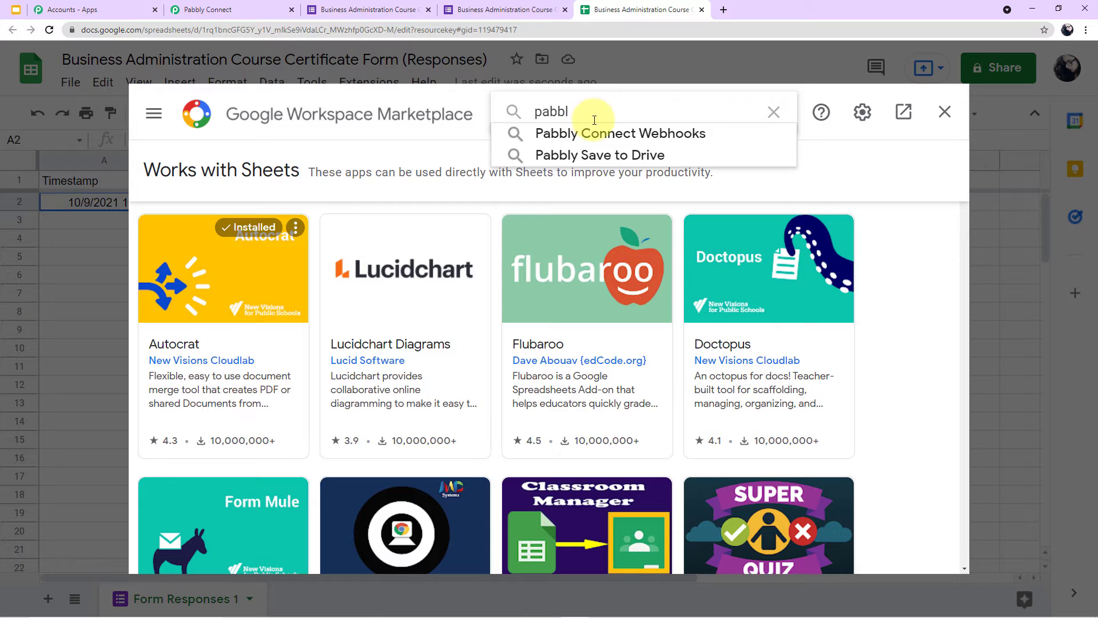
click(591, 131)
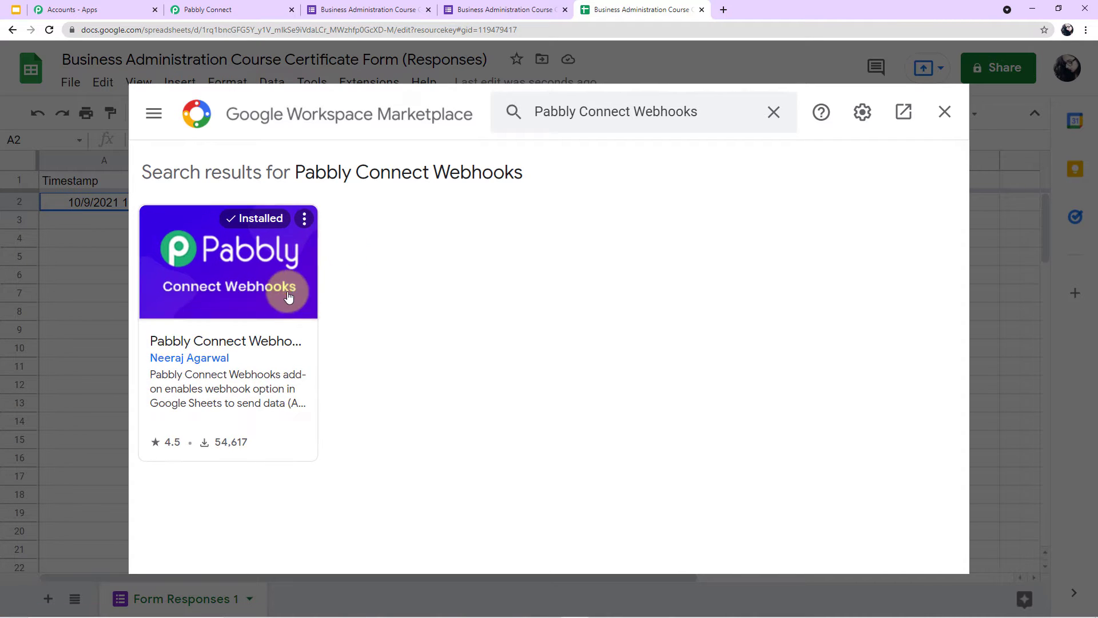
click(944, 112)
click(47, 29)
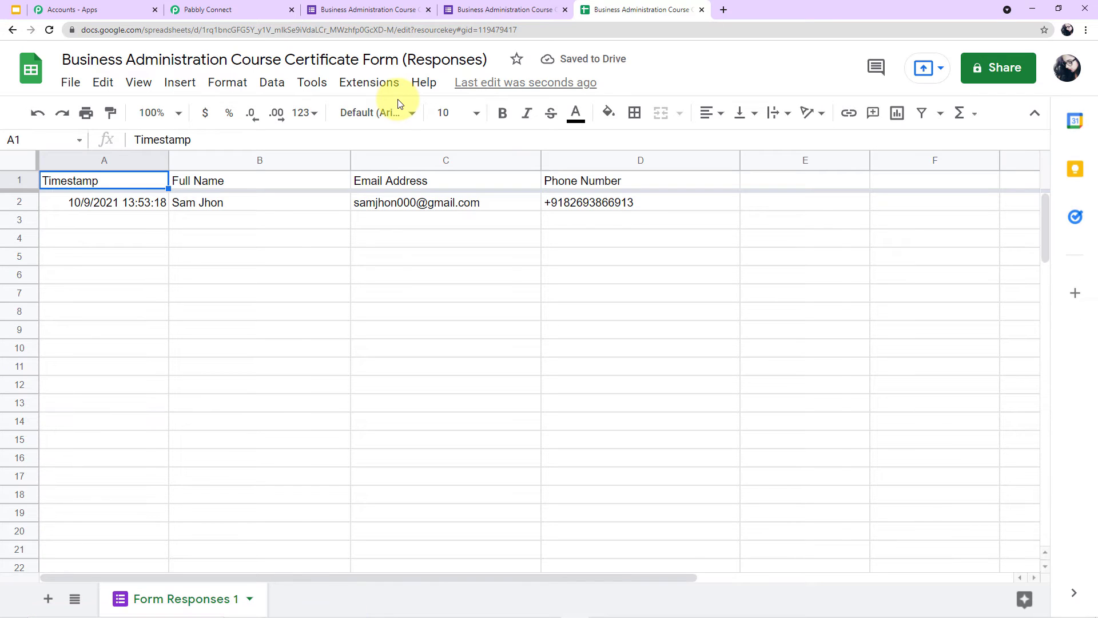
Step: Open the Initial Setup of the Pabbly Connect Webhooks add-on and clear its Webhook URL
click(369, 91)
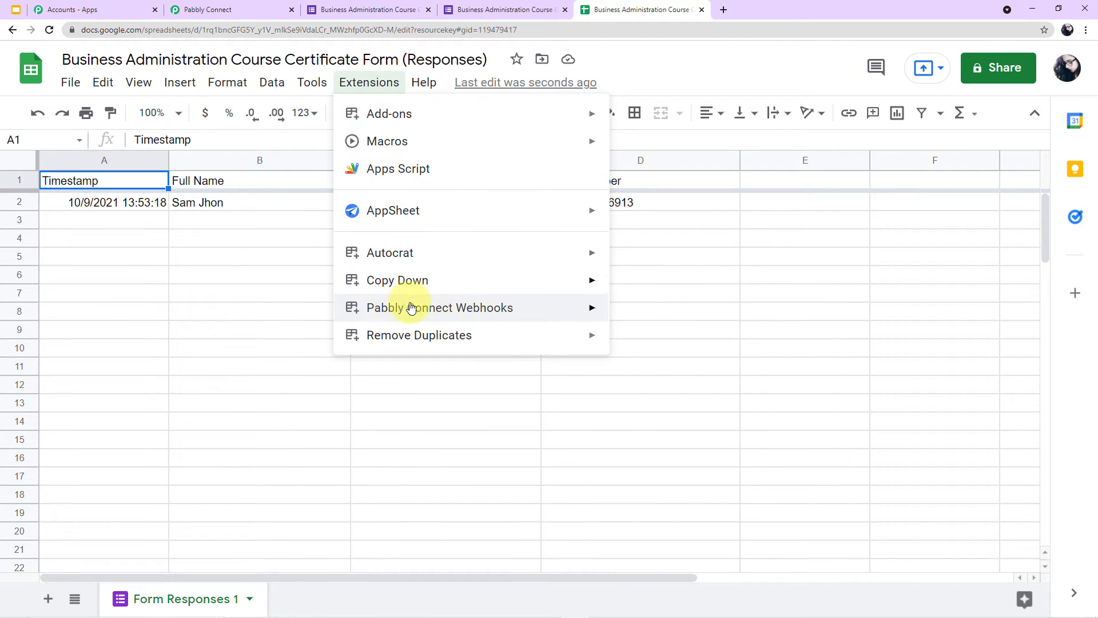
mouse_move(409, 307)
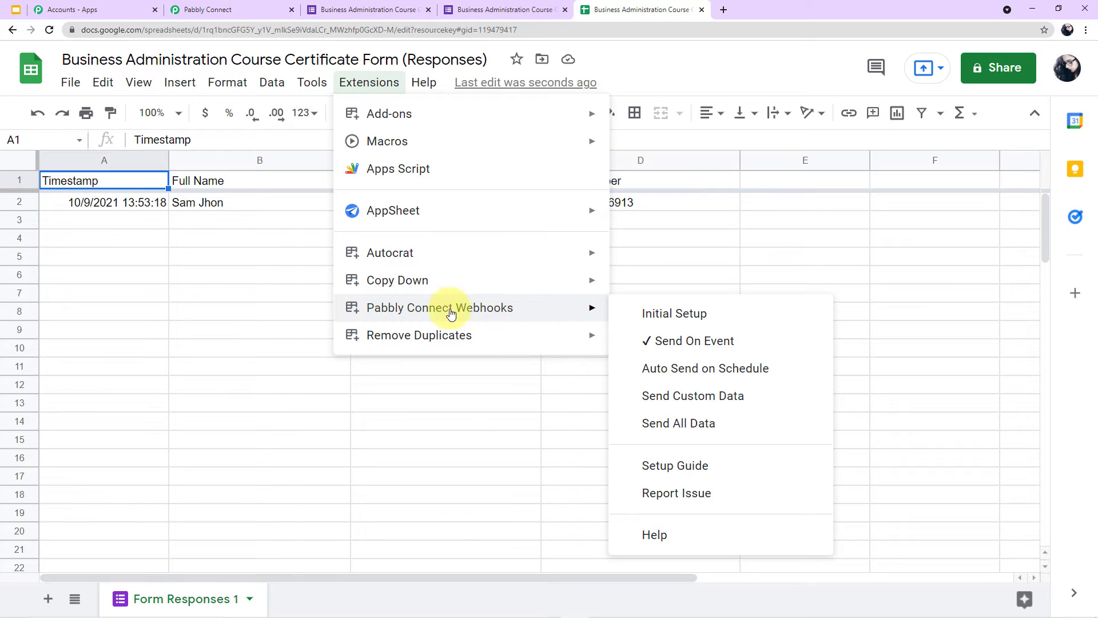
click(697, 326)
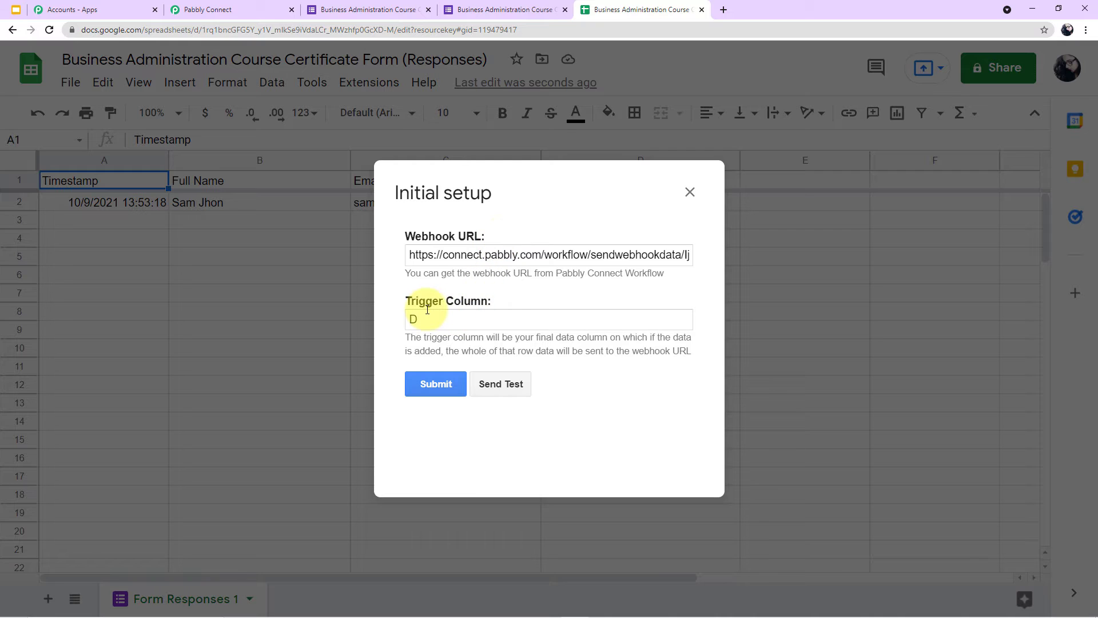
triple_click(528, 249)
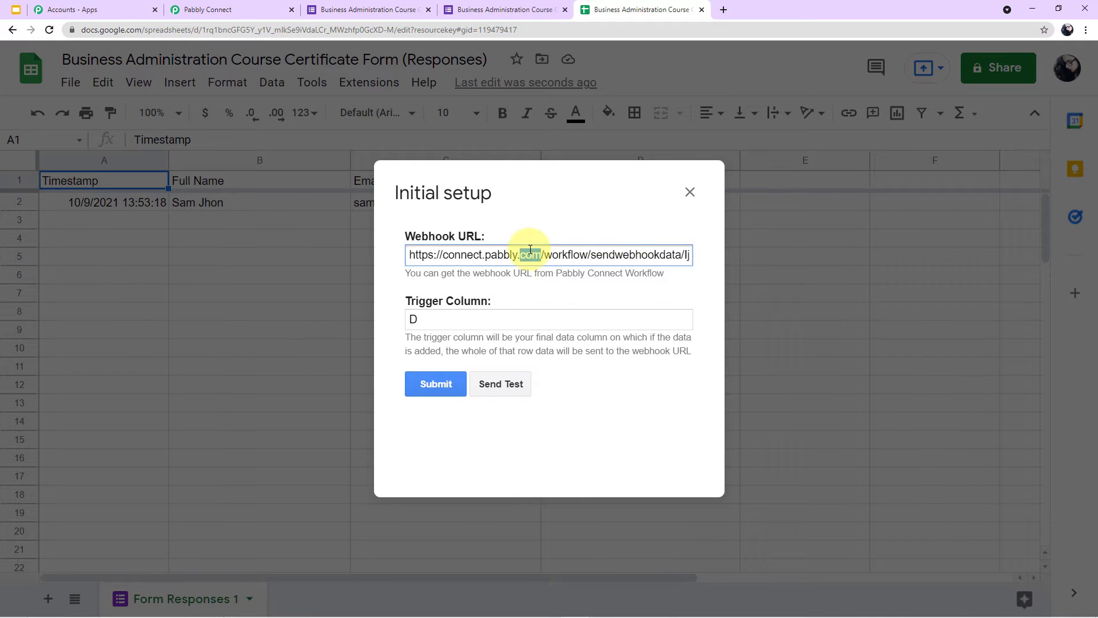
key(BackSpace)
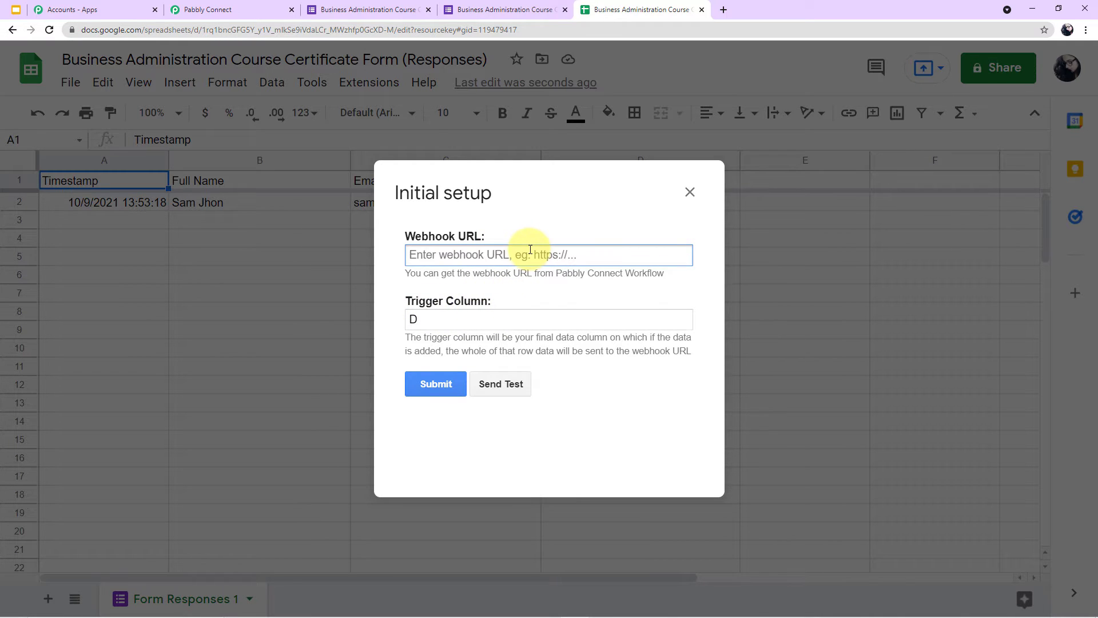
Step: Copy the trigger's Webhook URL from Pabbly Connect into the add-on's Initial setup and return to the Pabbly Connect workflow
click(255, 7)
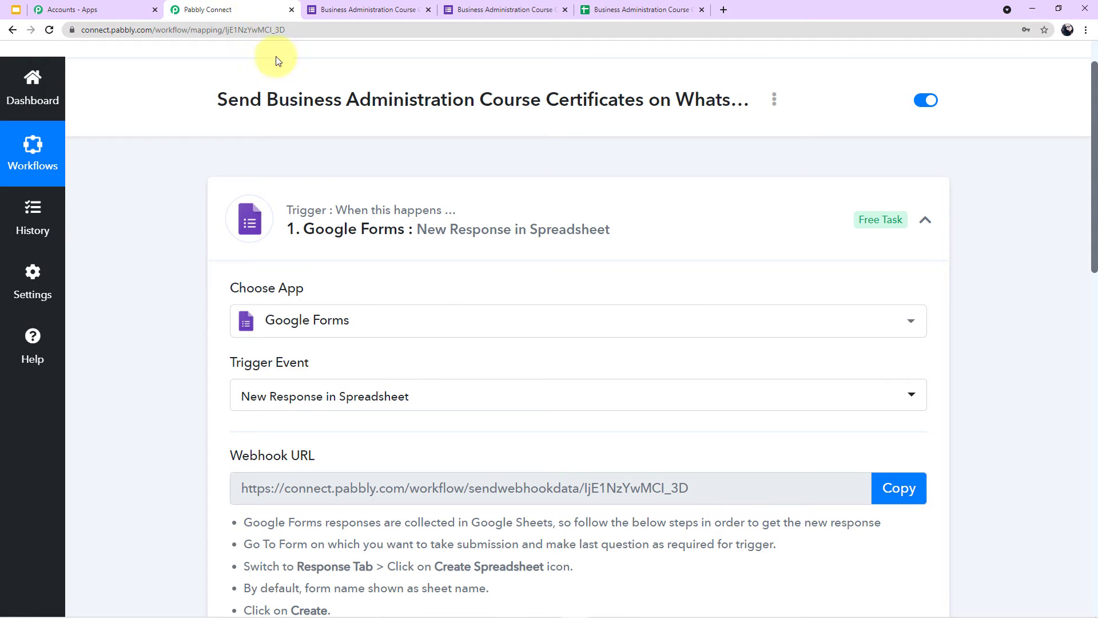
scroll(490, 311, down, 3)
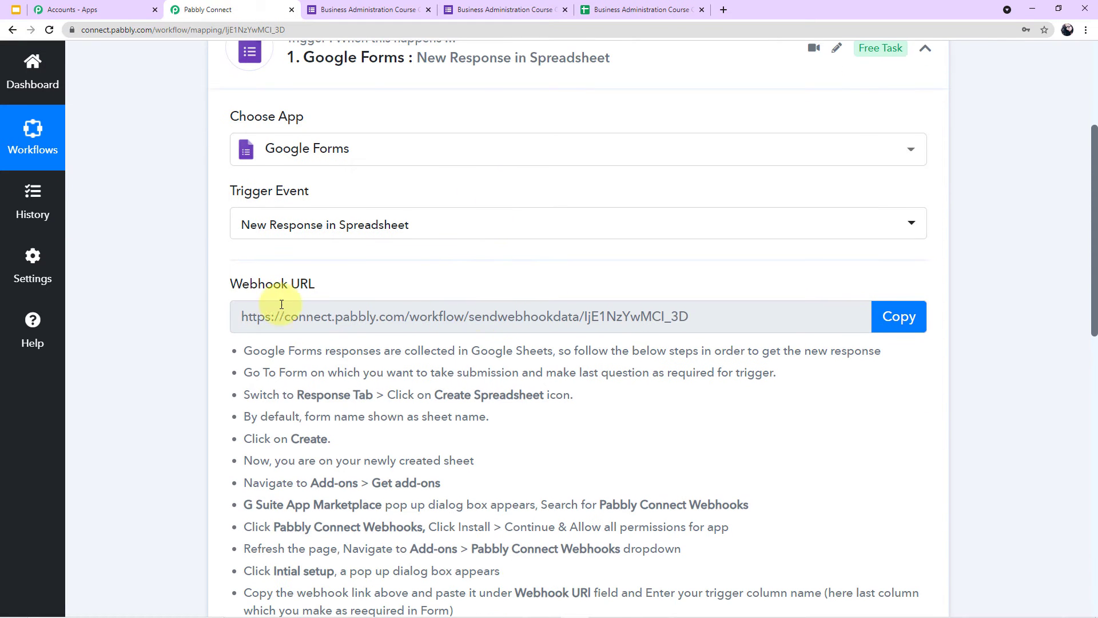
click(892, 316)
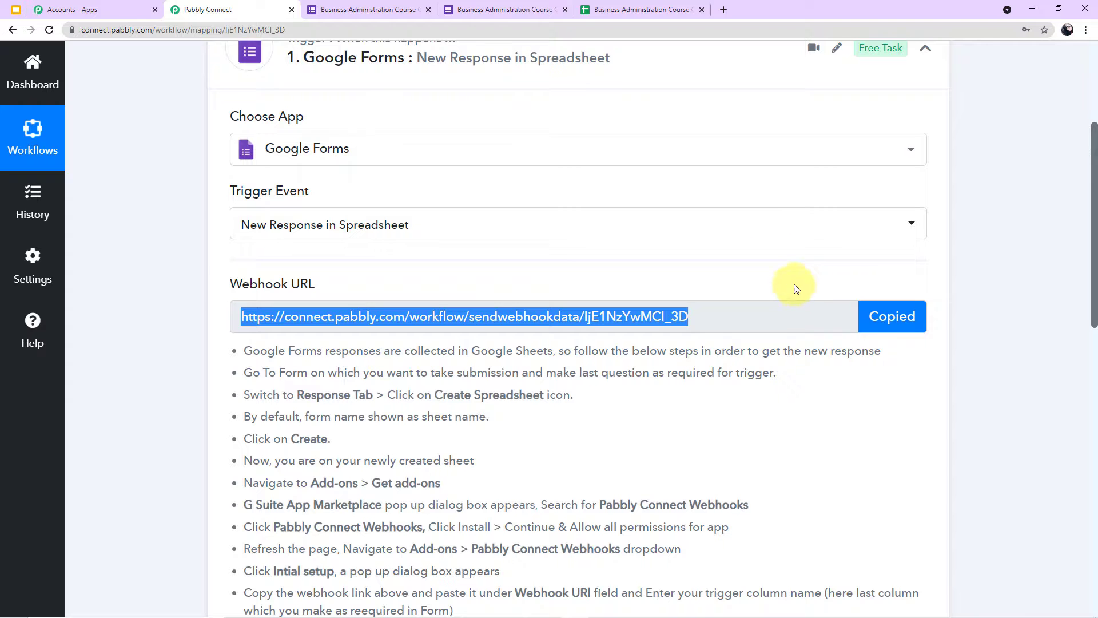
click(640, 4)
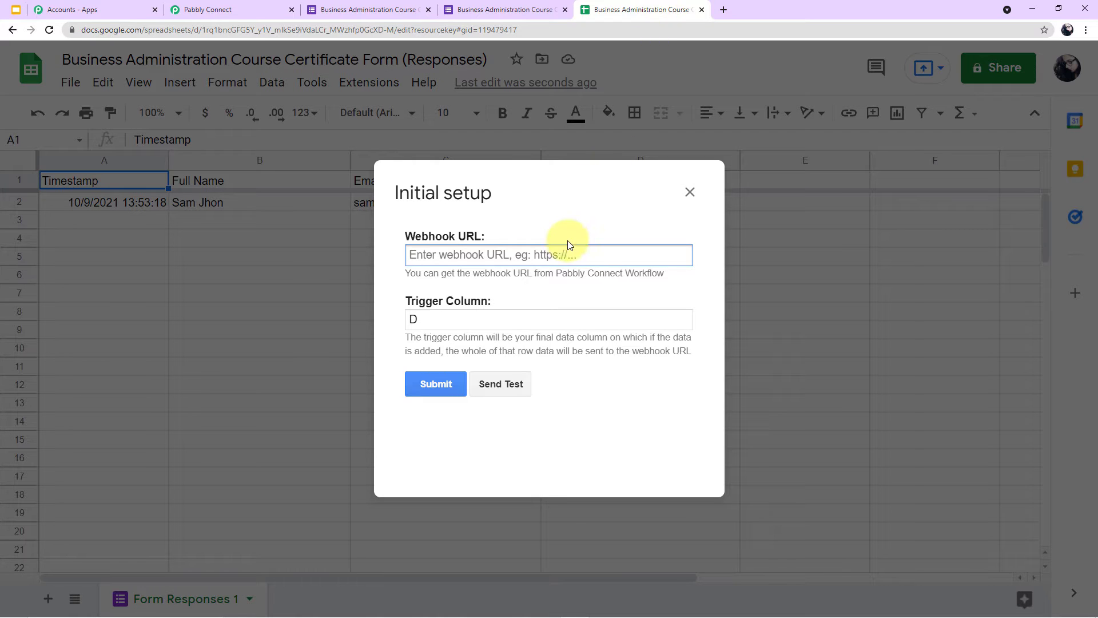
key(ctrl+v)
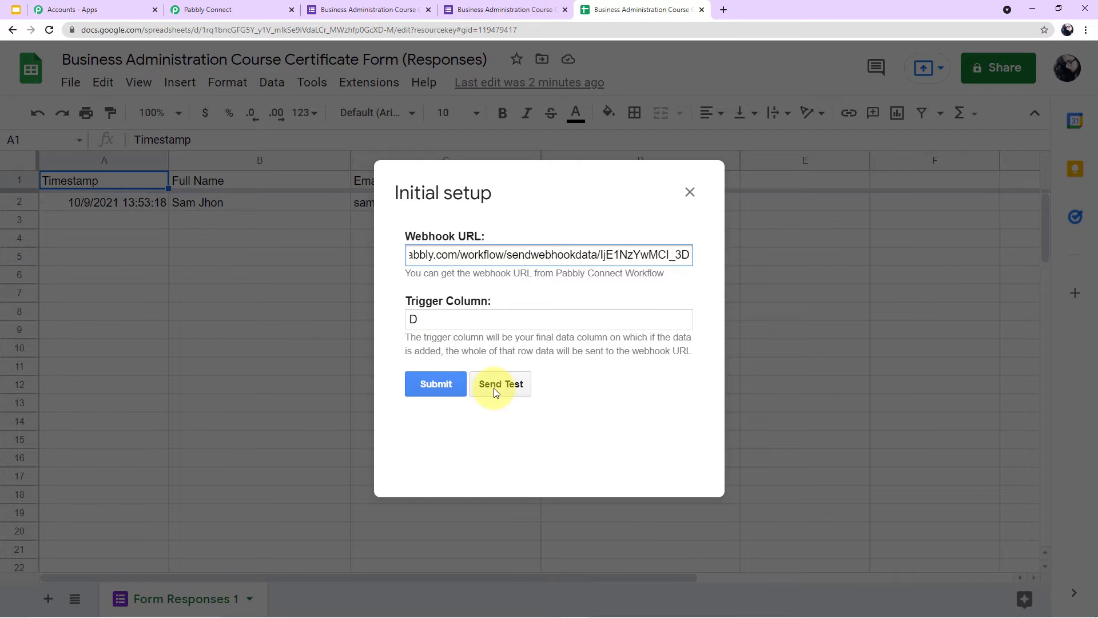
click(212, 10)
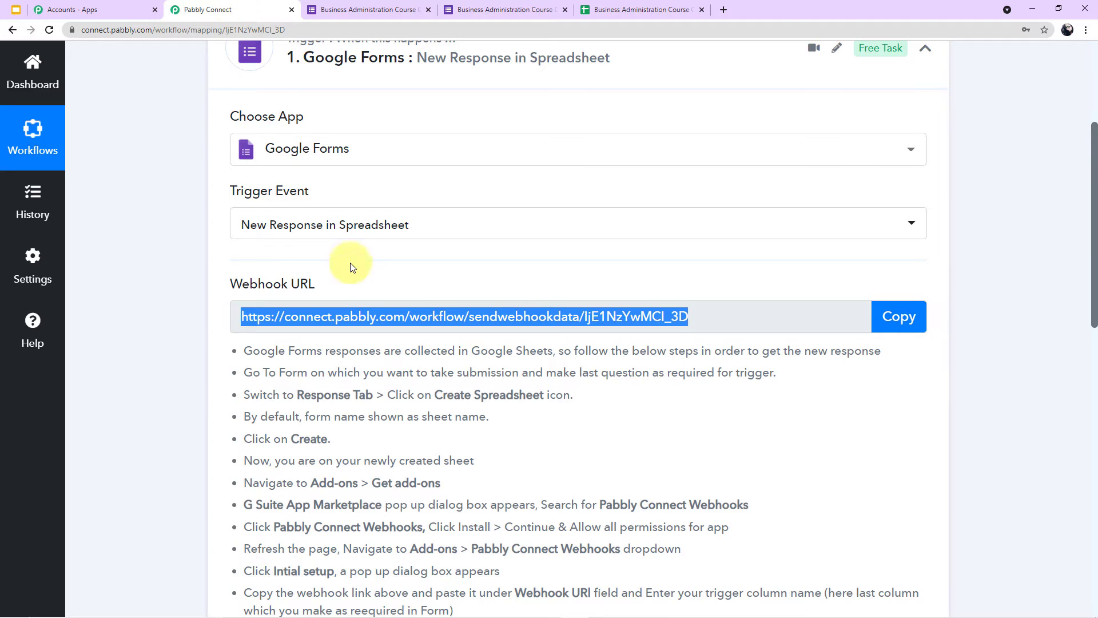
Step: Switch to the response spreadsheet and send test data to the webhook from the add-on's Initial setup
scroll(349, 265, down, 5)
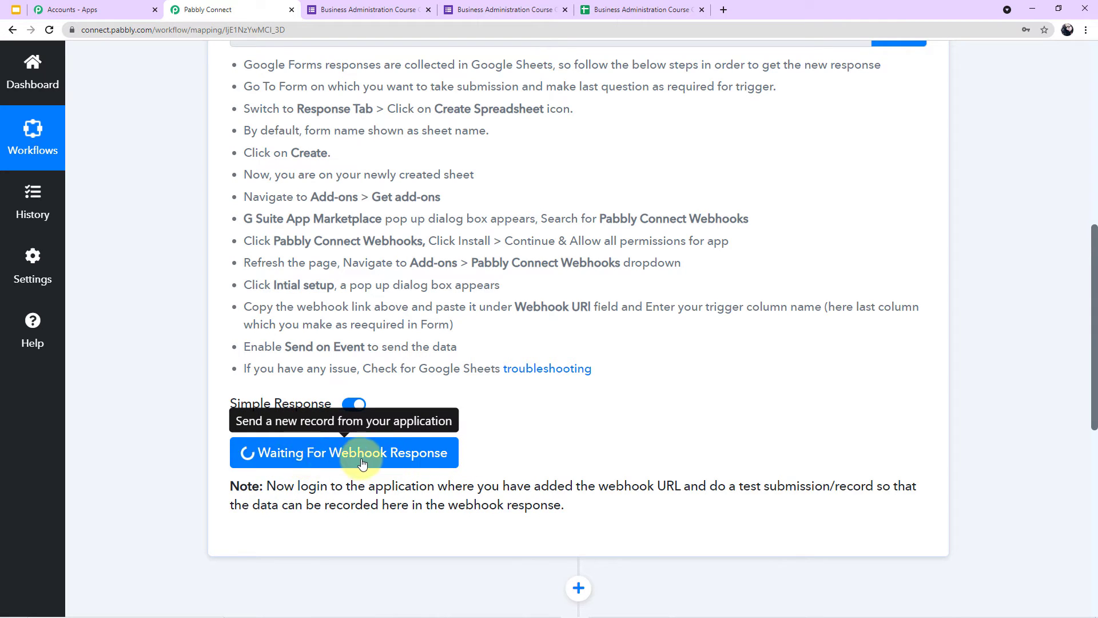
click(599, 5)
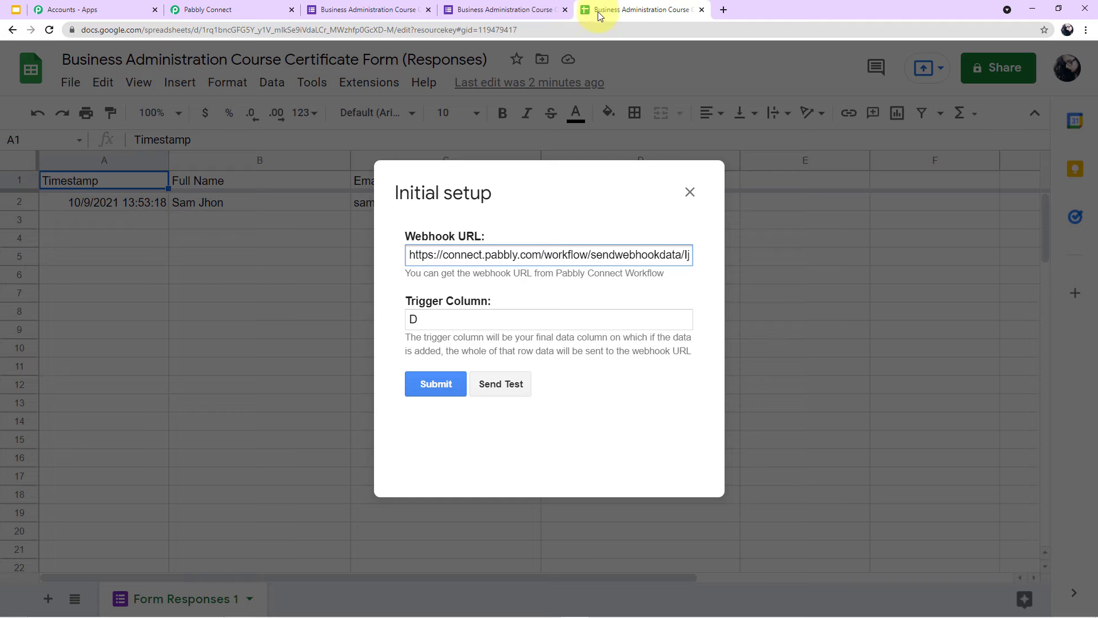
click(495, 386)
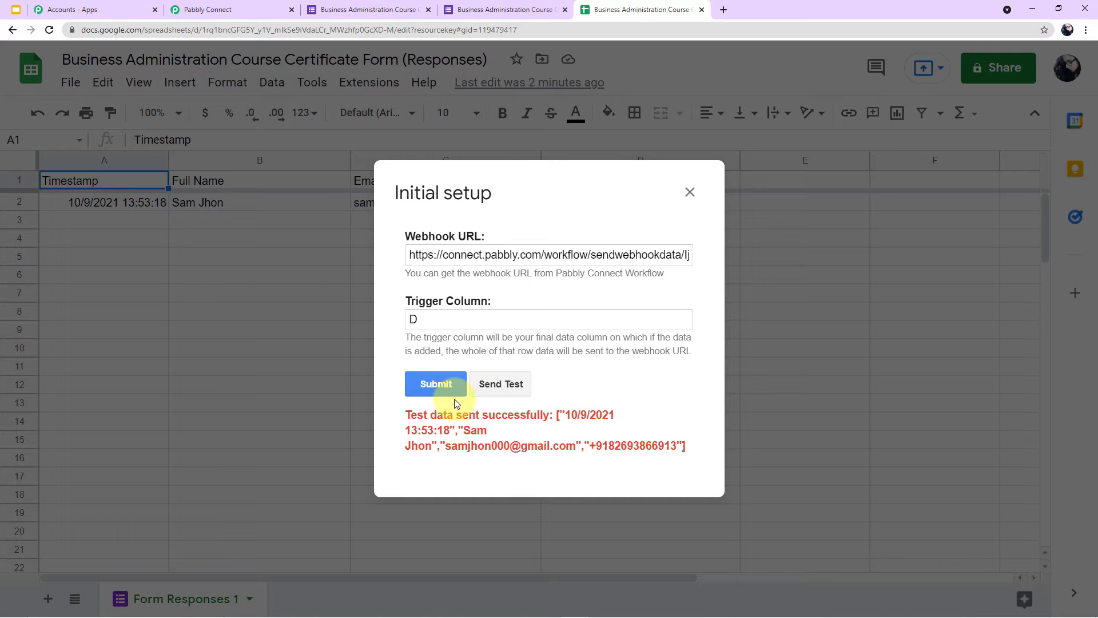
drag(406, 415, 679, 463)
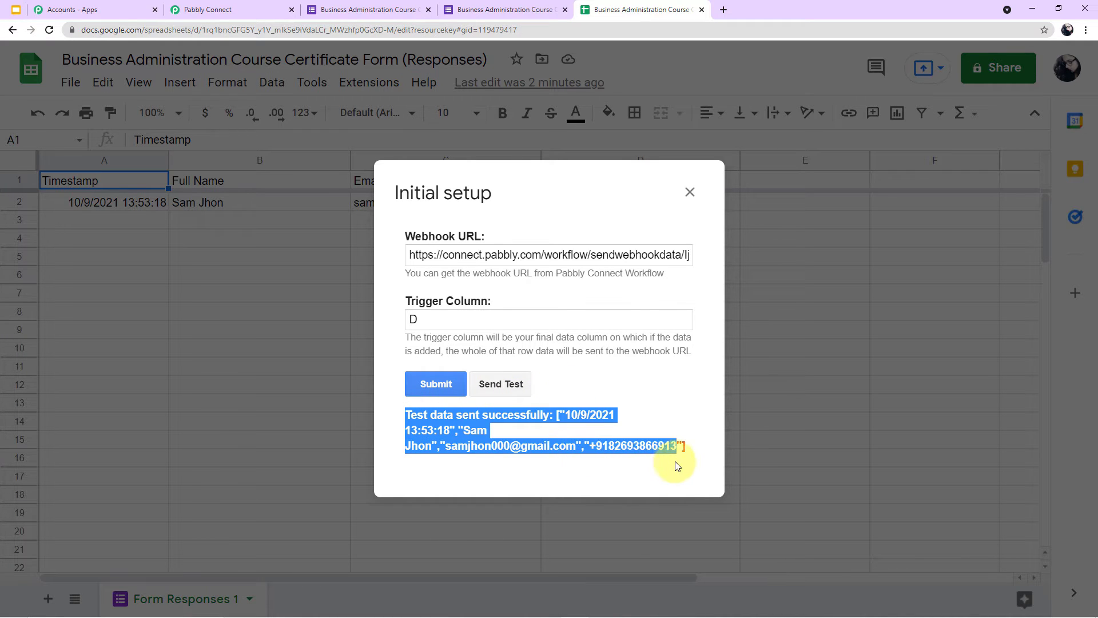
click(682, 410)
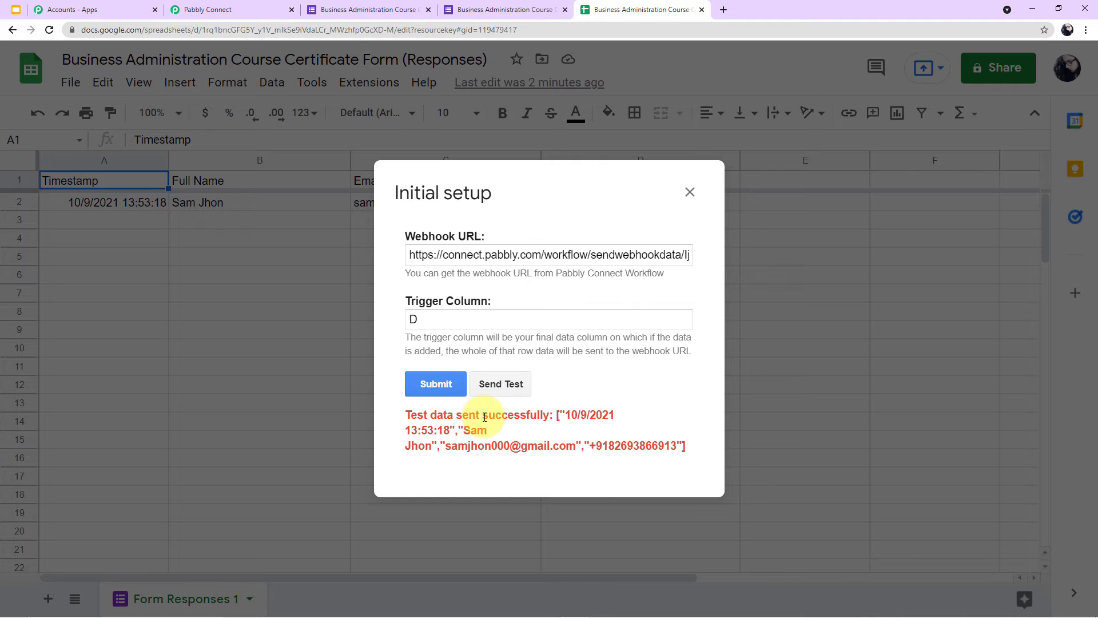
Step: Return to the Pabbly Connect workflow and examine the received response fields, particularly the date and time in the Timestamp
click(219, 10)
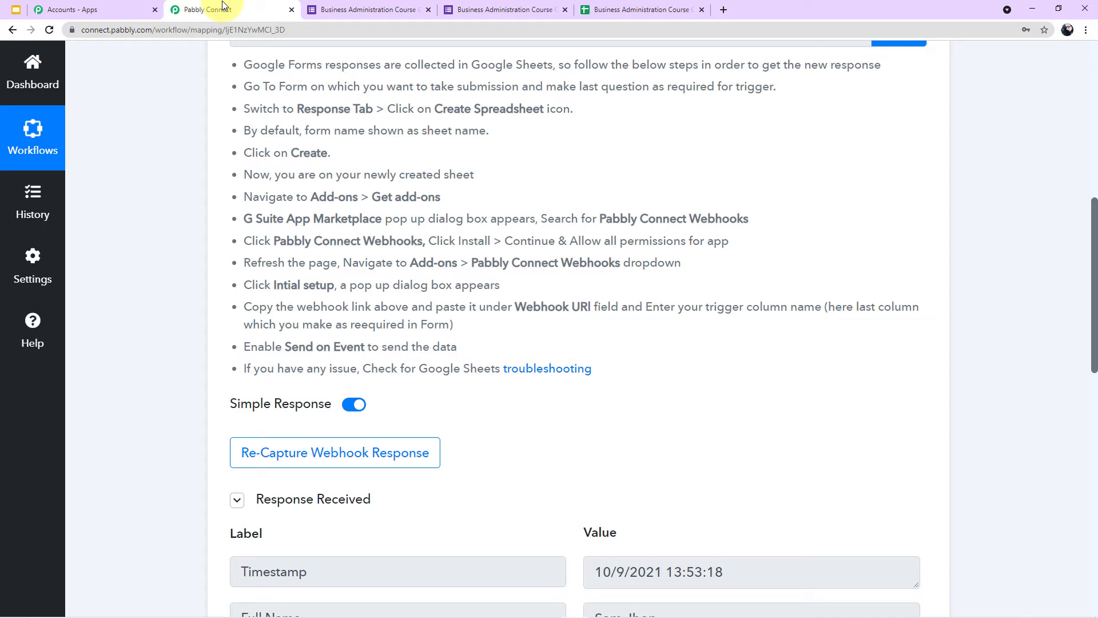
scroll(633, 302, down, 2)
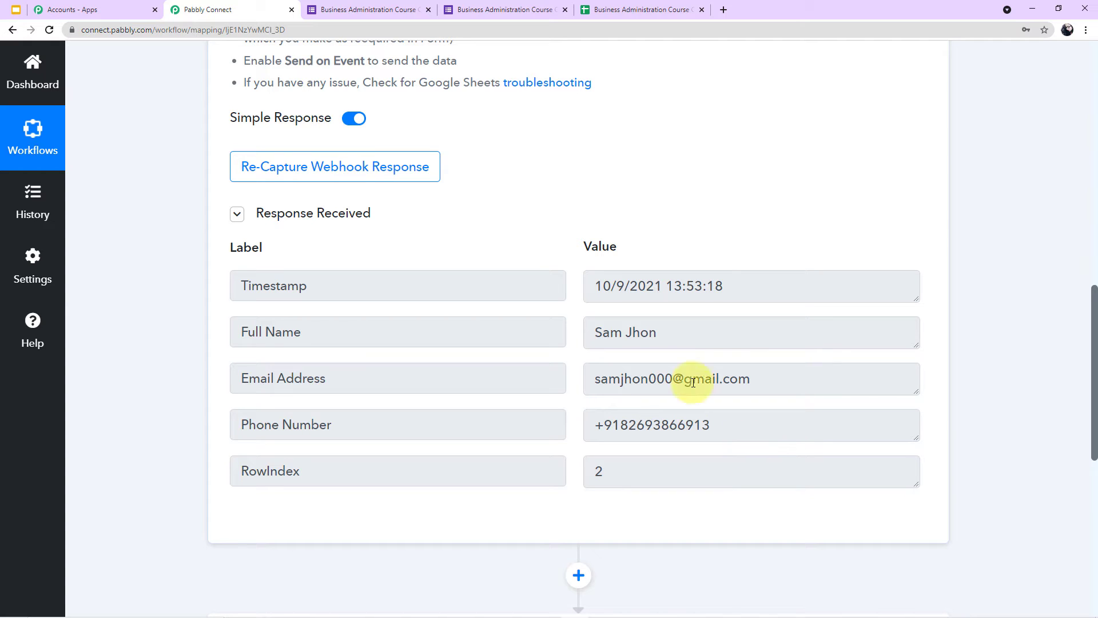
drag(596, 287, 725, 296)
click(739, 293)
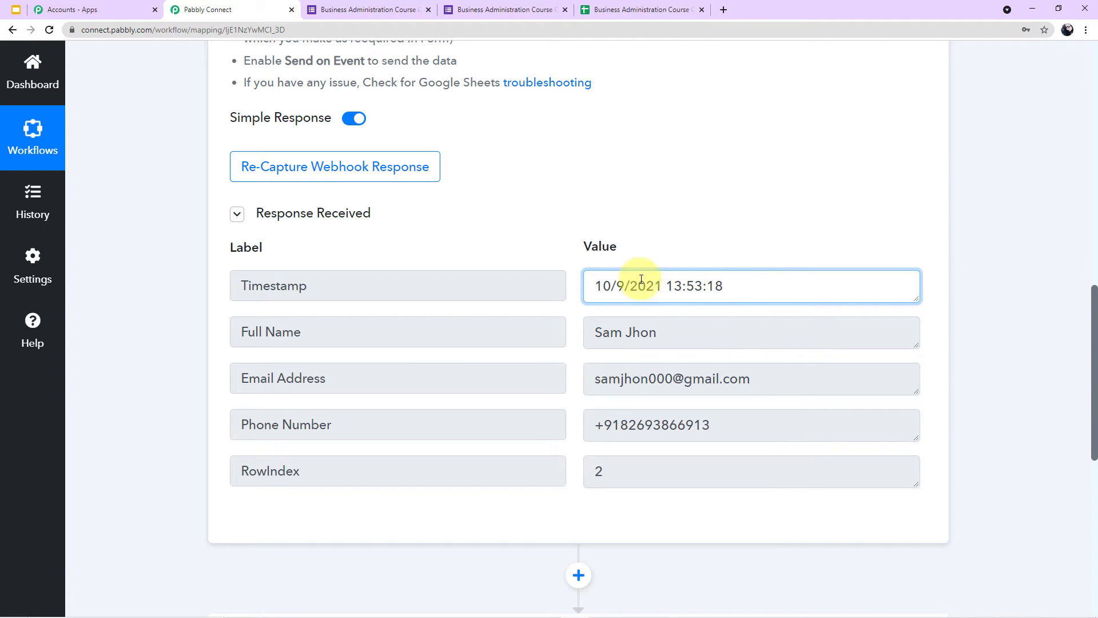
drag(594, 285, 732, 286)
click(730, 286)
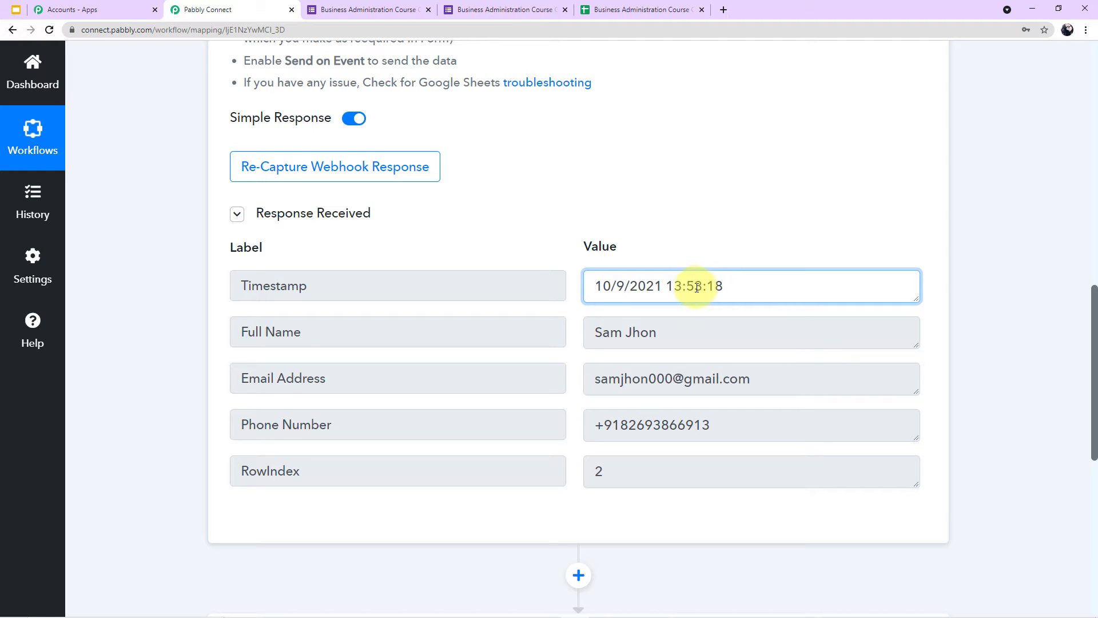
drag(666, 287, 734, 287)
click(732, 286)
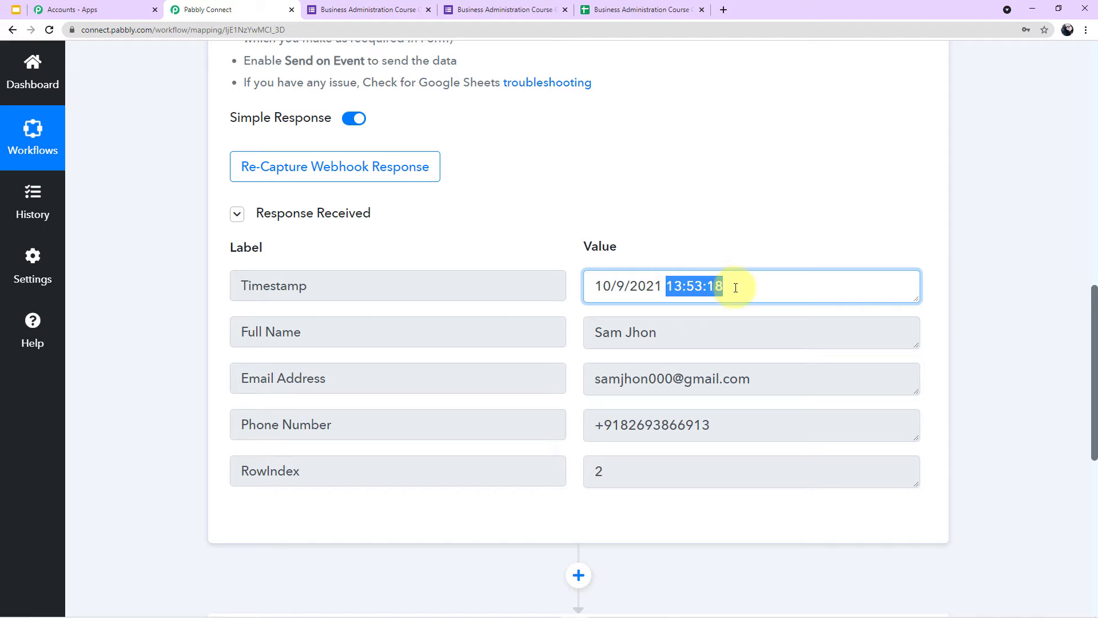
drag(597, 286, 661, 284)
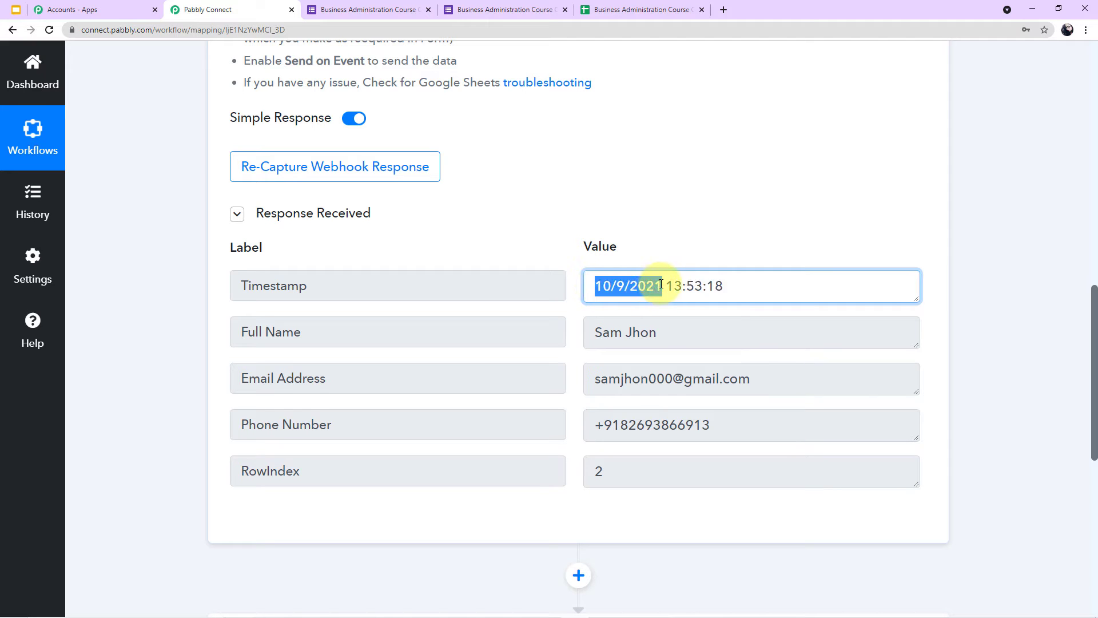
click(740, 285)
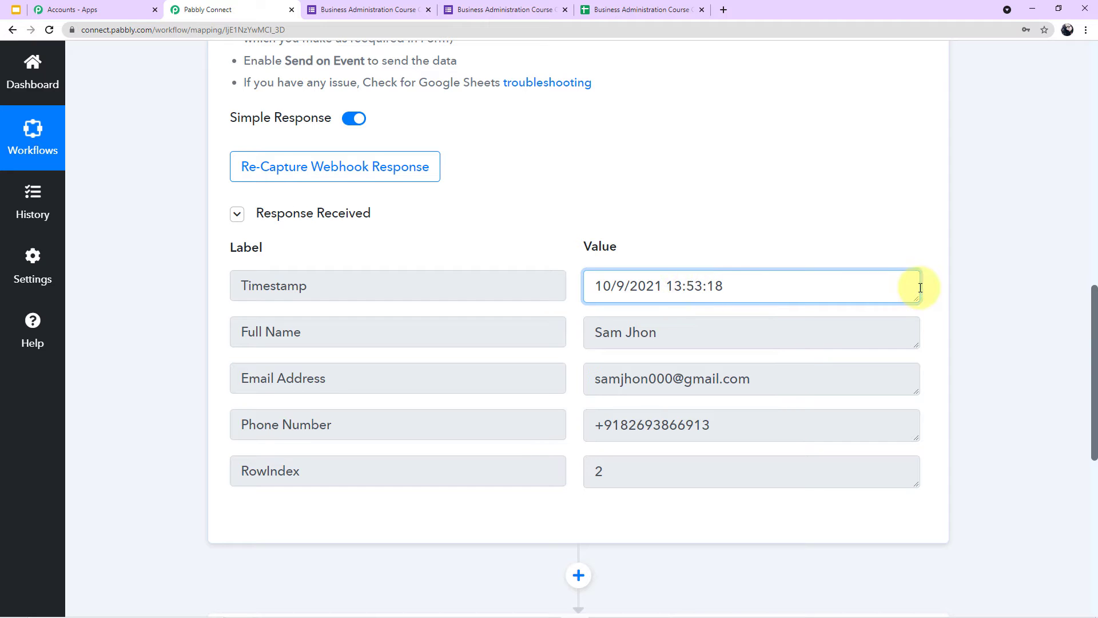
Step: Expand the workflow's second step, search its apps for "date" and choose Date/Time Formatter
scroll(980, 315, down, 4)
scroll(979, 318, down, 1)
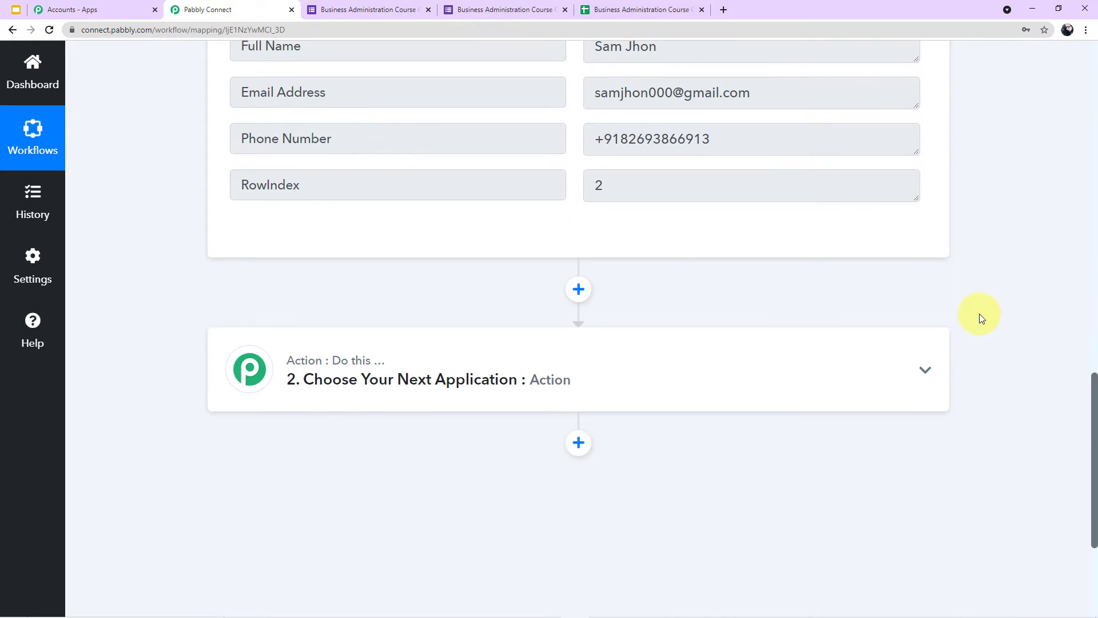
click(635, 373)
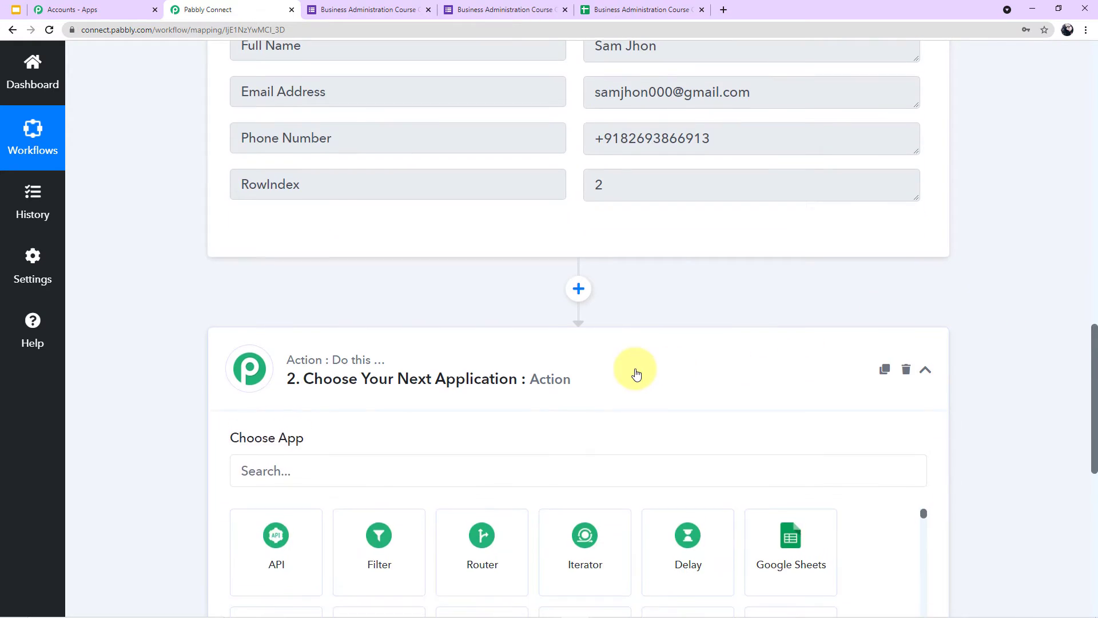
click(461, 359)
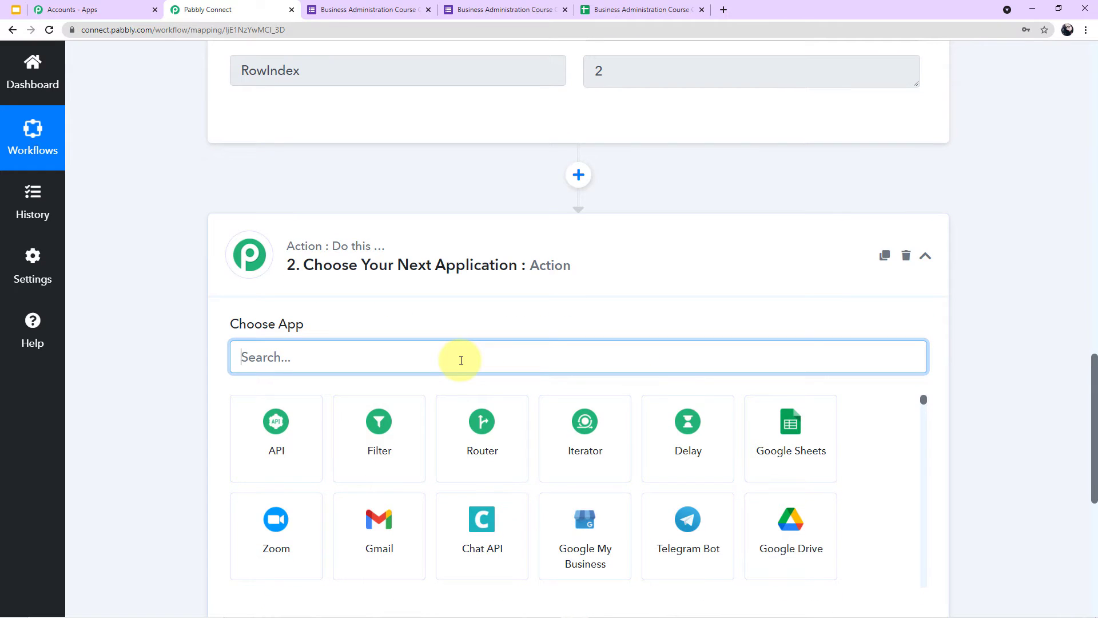
text(date)
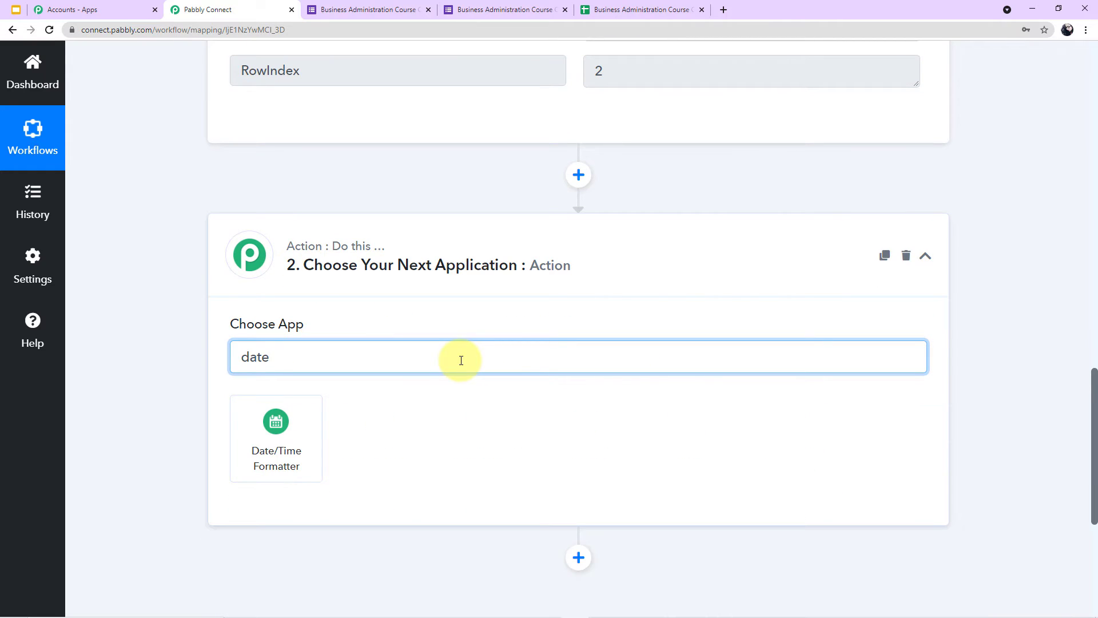
click(312, 436)
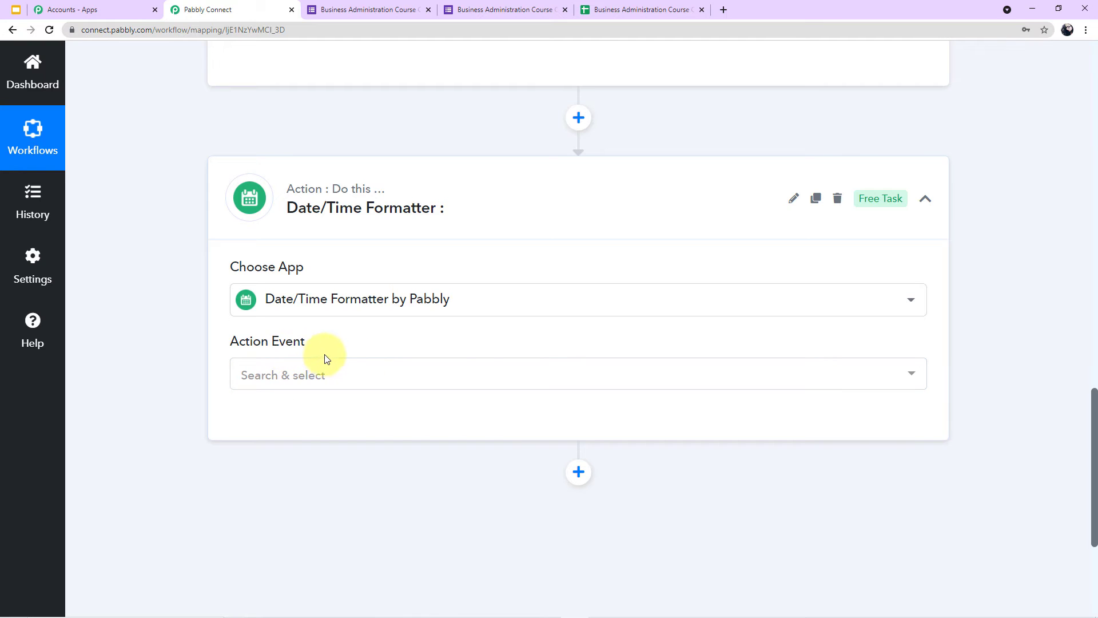
Step: Set the Date/Time Formatter's action event to Format Date Only and connect it
click(916, 384)
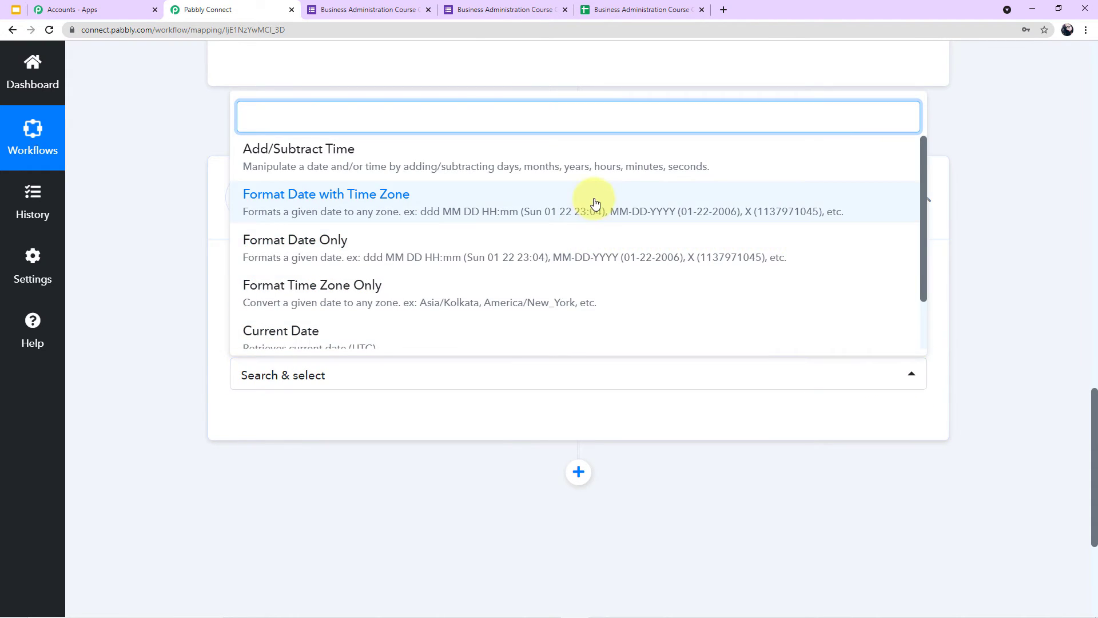
scroll(603, 312, down, 1)
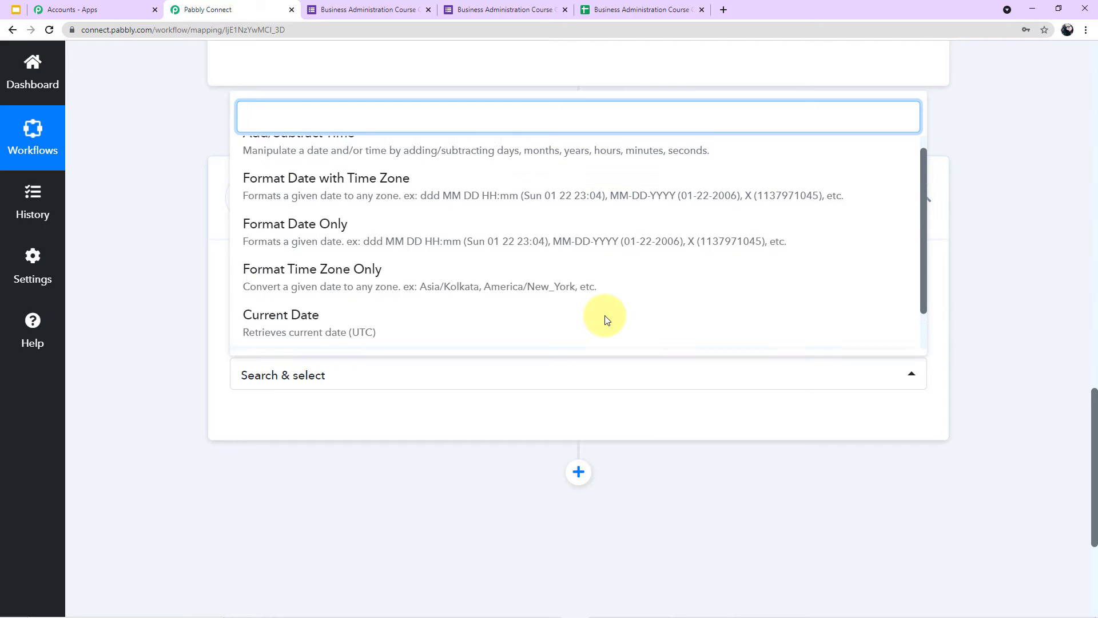
scroll(606, 318, up, 1)
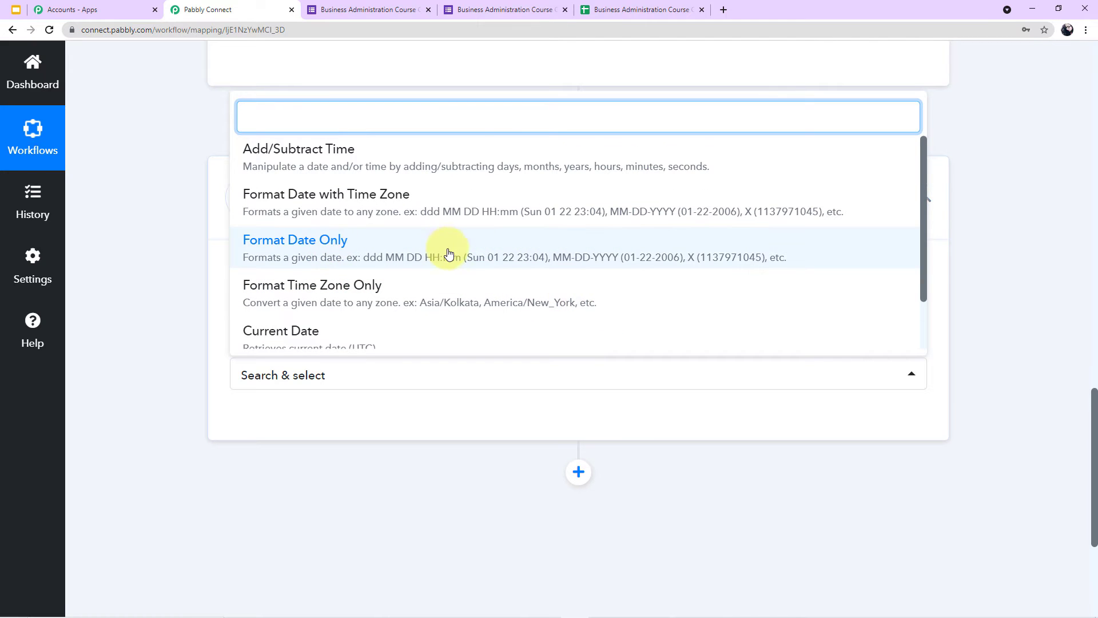
click(351, 244)
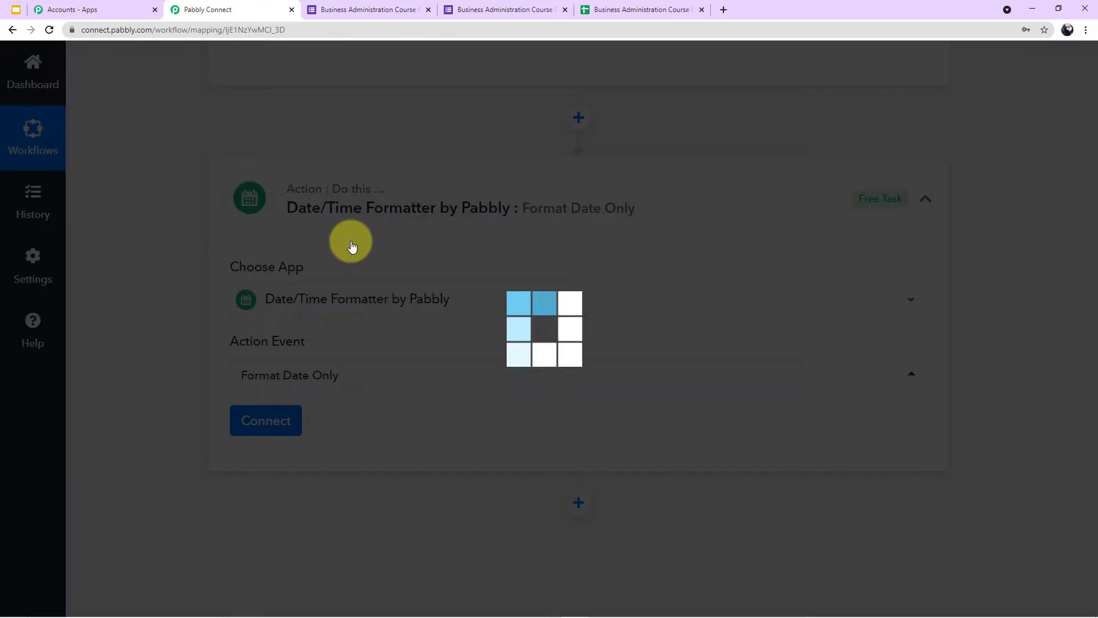
click(269, 421)
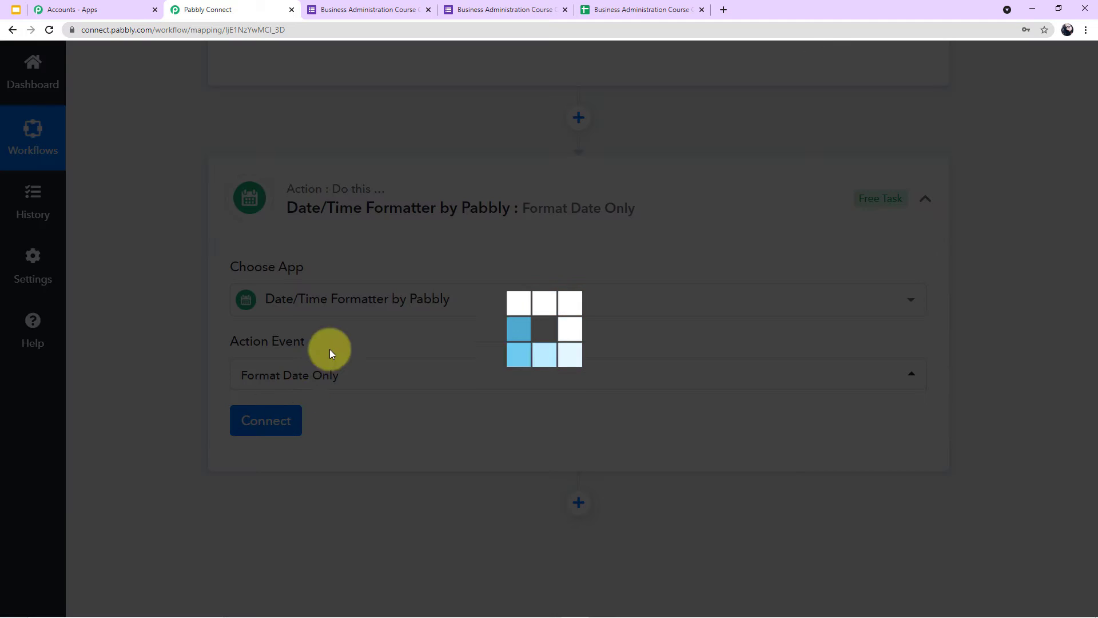
Step: Map the Timestamp from the Google Forms response into the formatter's Date field, checking it against the received response
scroll(429, 242, down, 5)
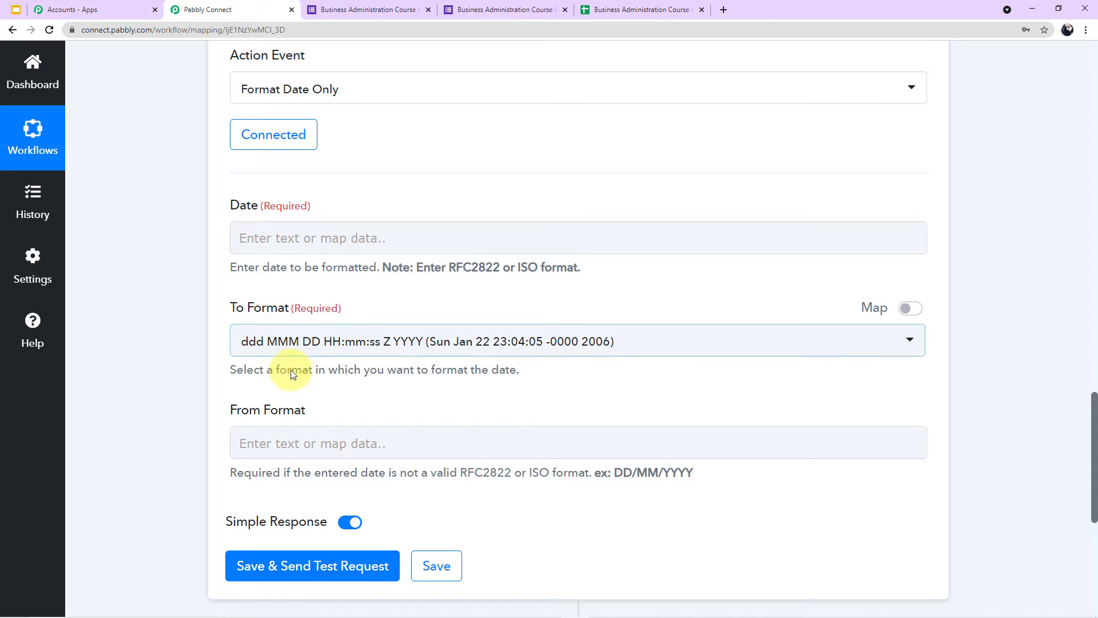
click(293, 240)
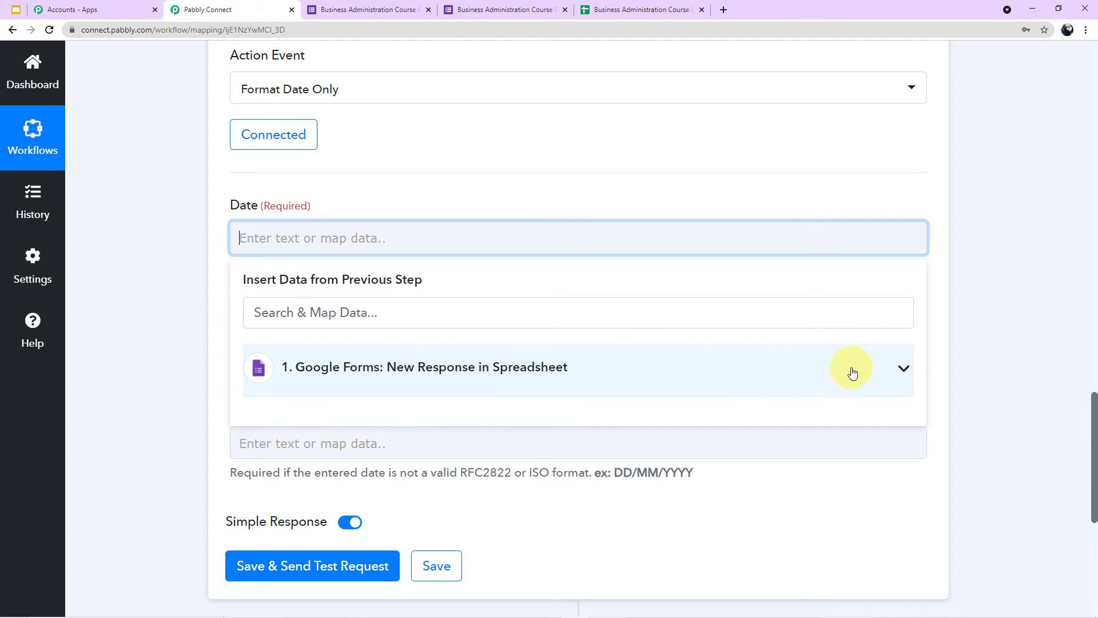
click(887, 372)
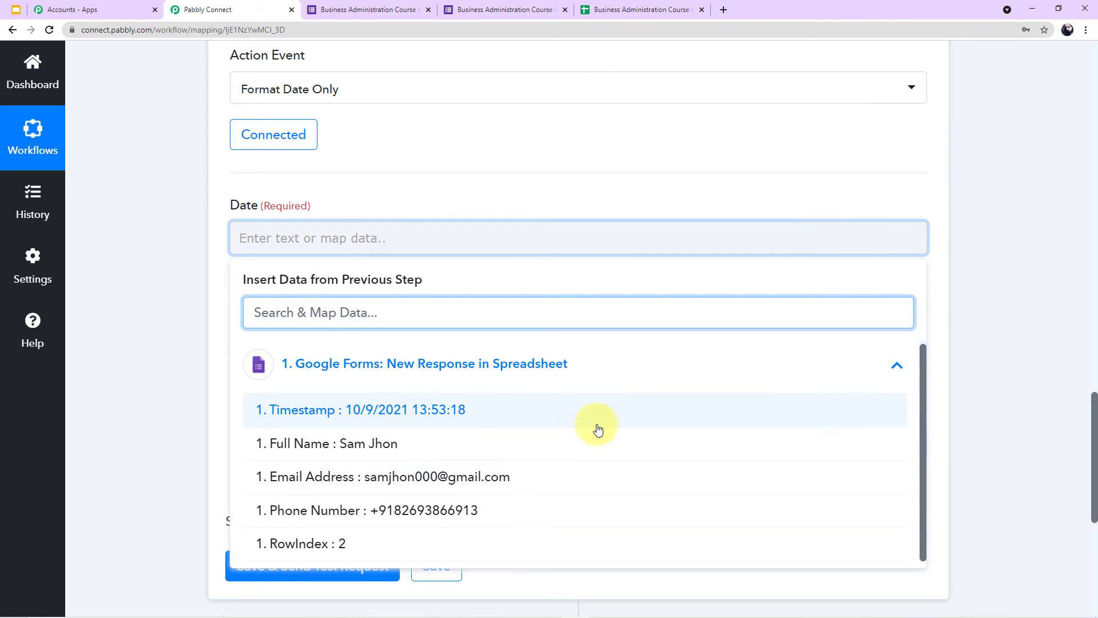
scroll(970, 426, up, 10)
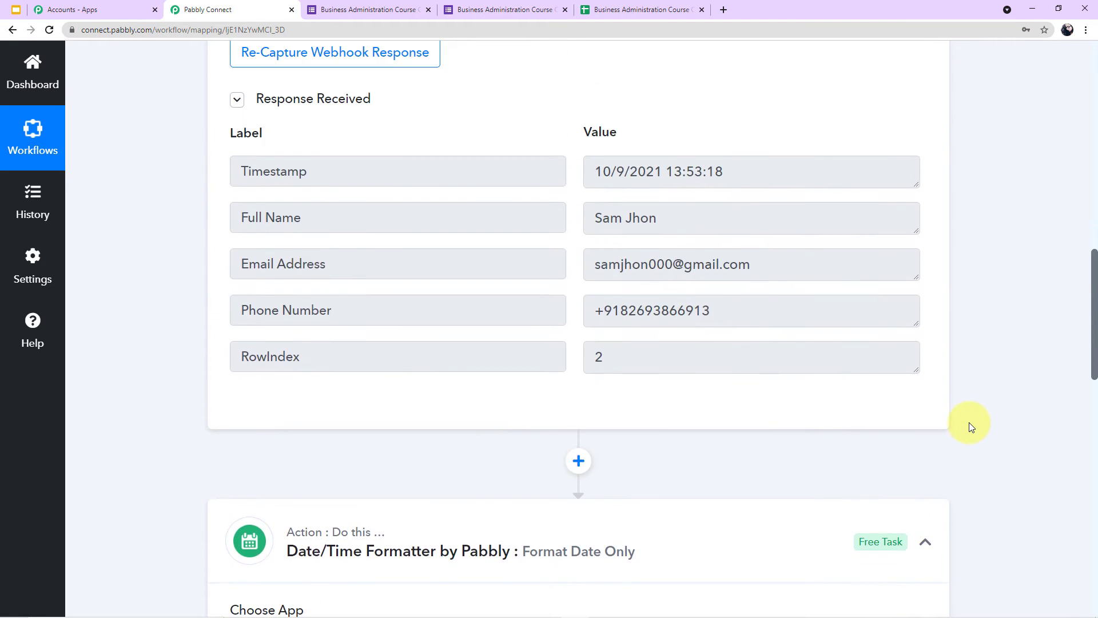
scroll(970, 426, up, 2)
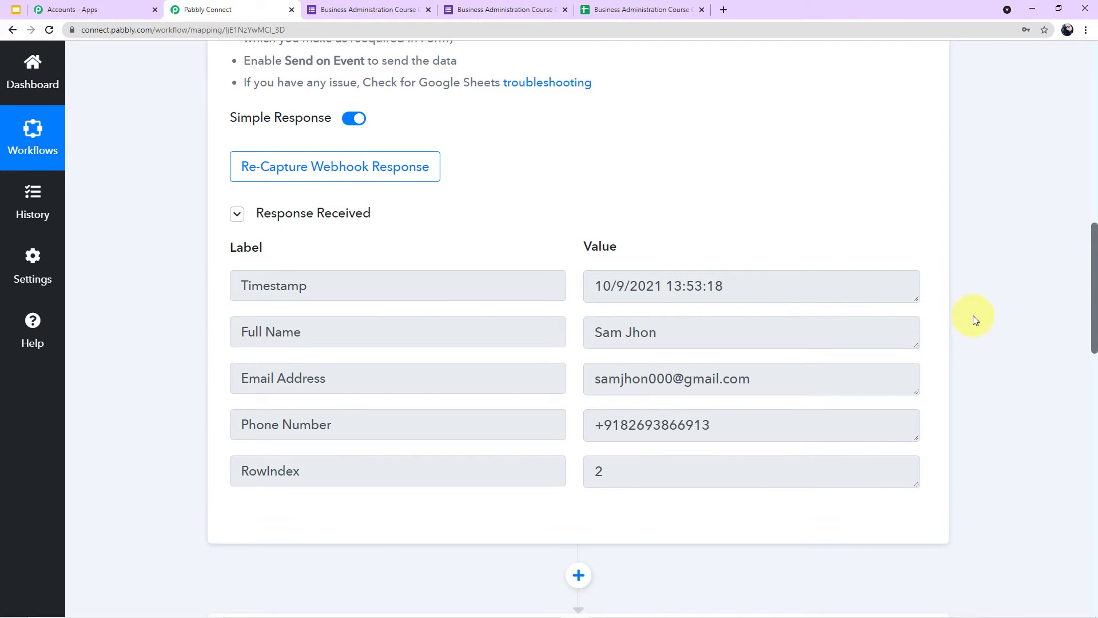
scroll(974, 318, down, 5)
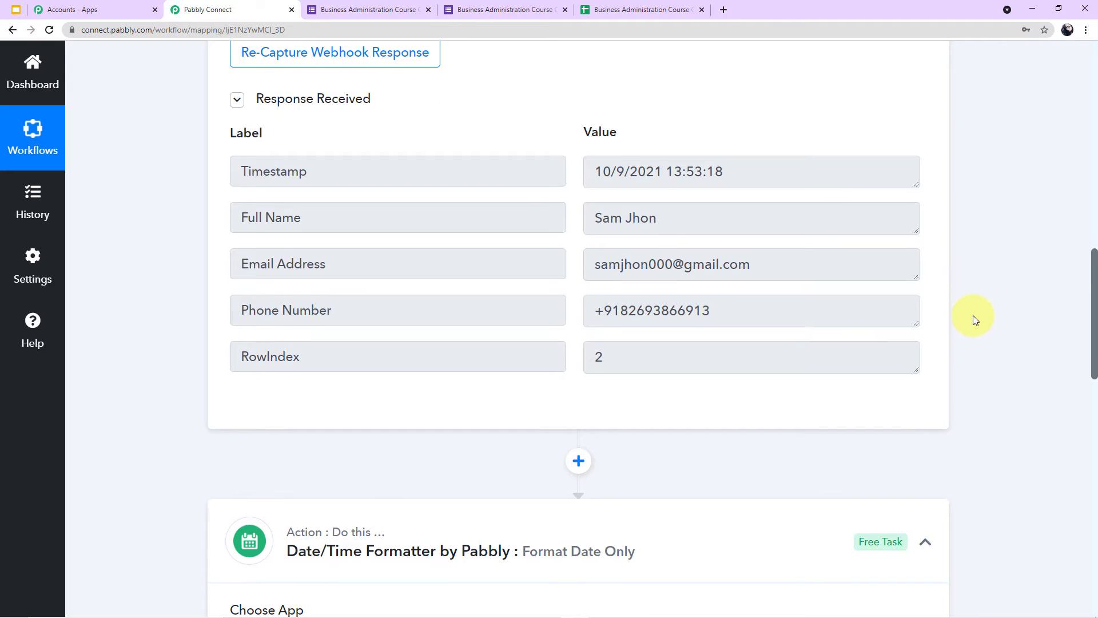
scroll(973, 315, down, 6)
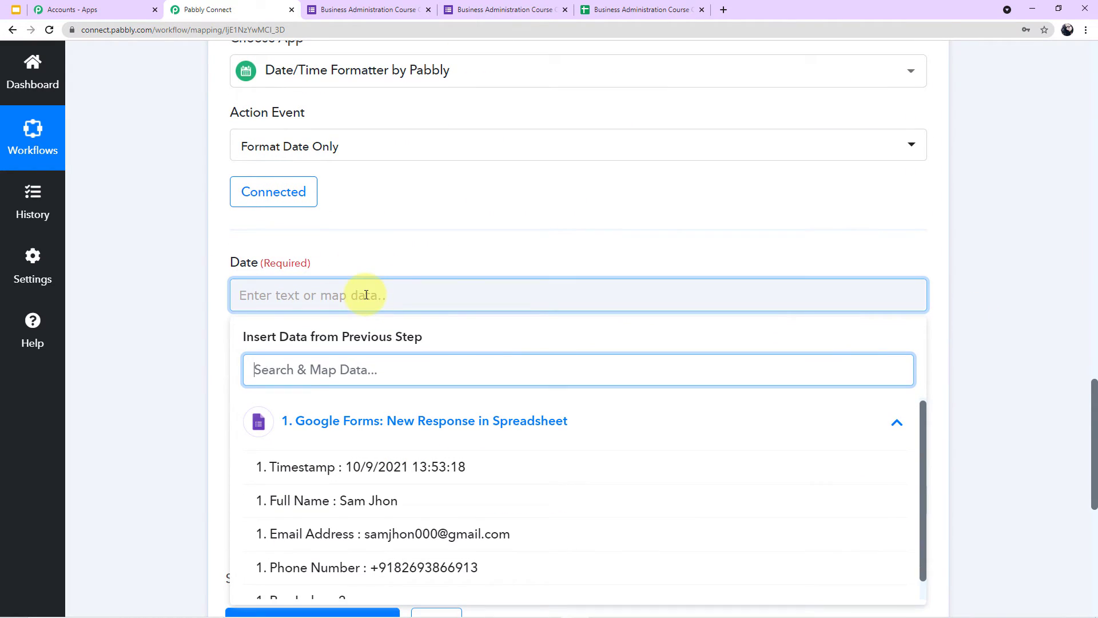
scroll(974, 261, up, 9)
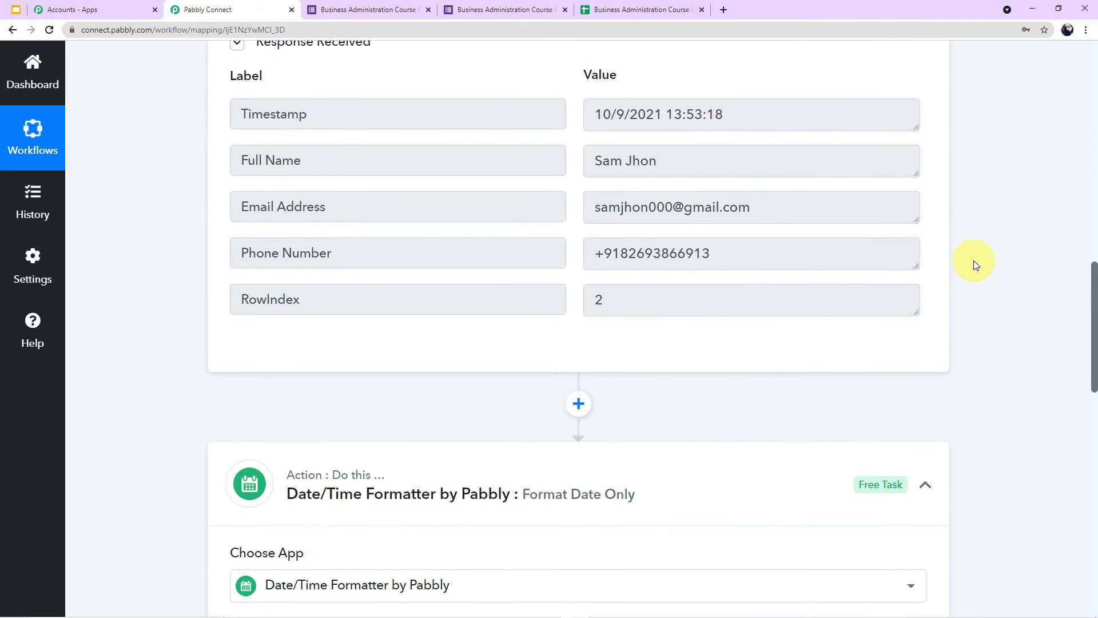
scroll(938, 255, down, 7)
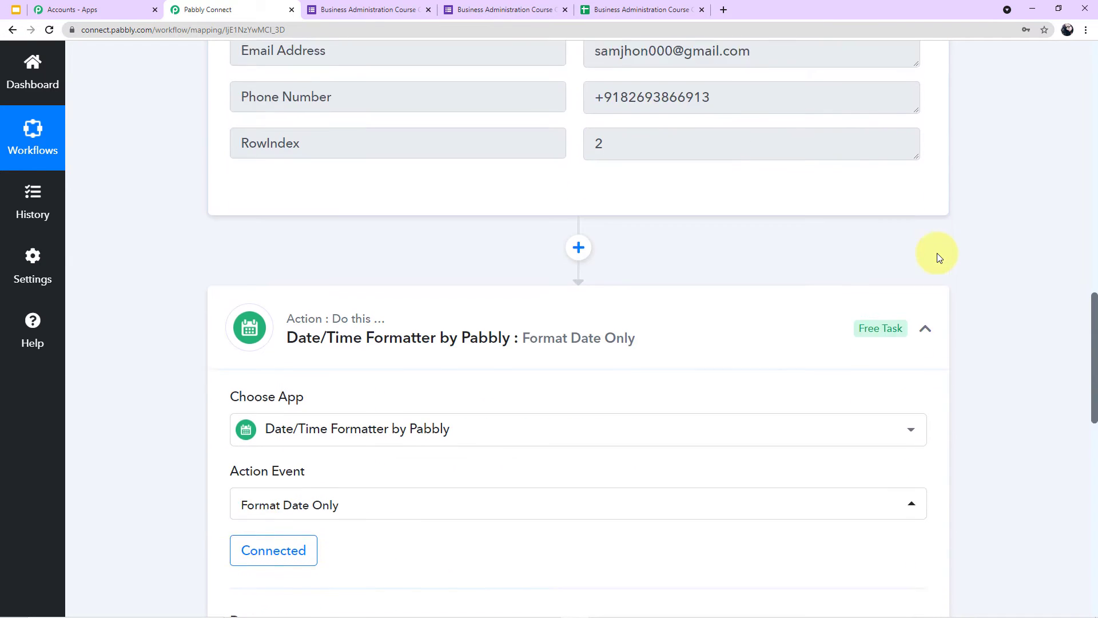
scroll(491, 357, down, 2)
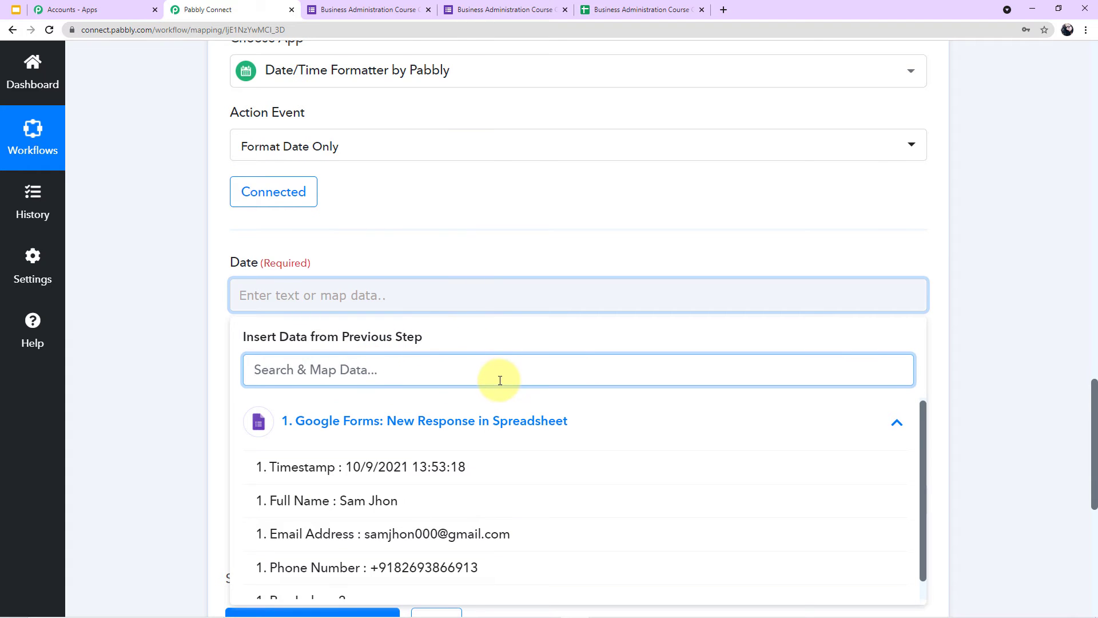
scroll(497, 311, down, 2)
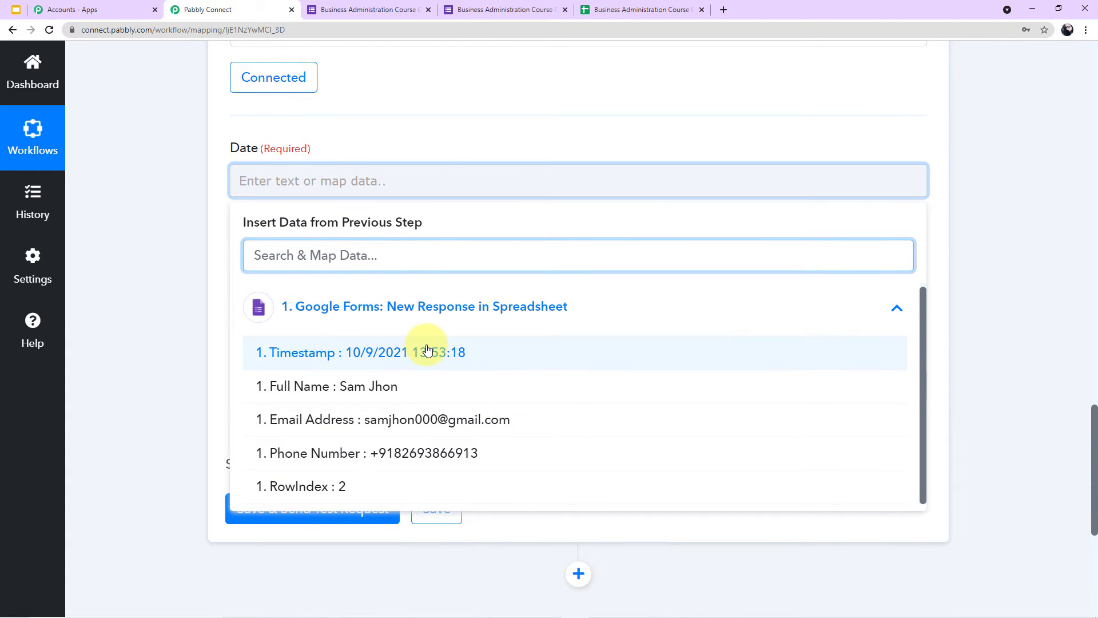
click(427, 350)
click(166, 191)
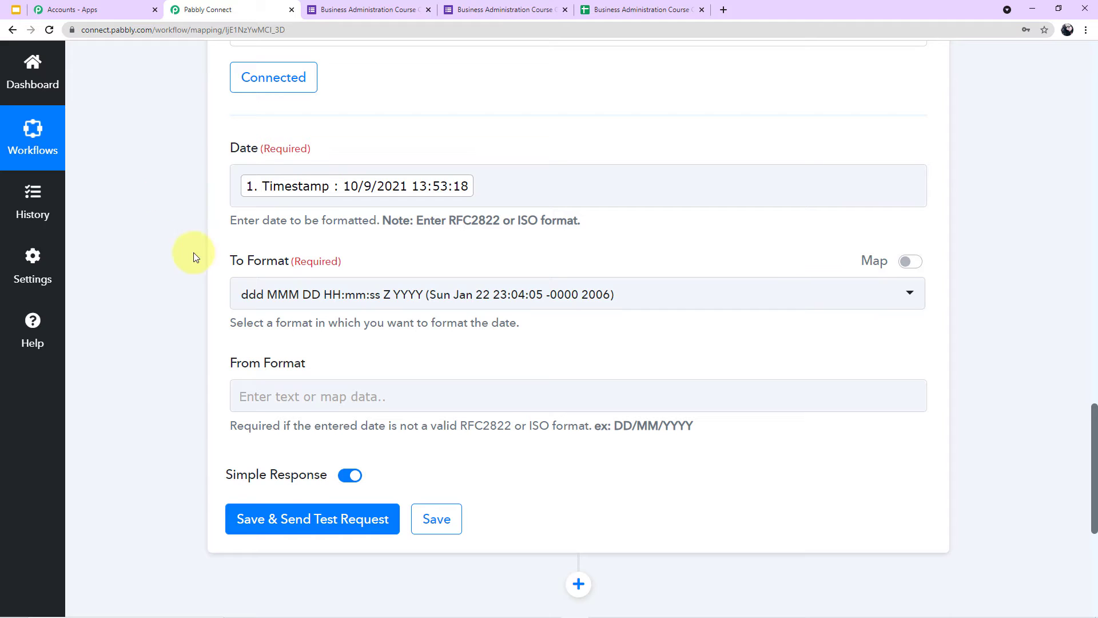
Step: Set the formatter's To Format to DD MMM YYYY (27 Oct 2020), save the step and send a test request
click(914, 297)
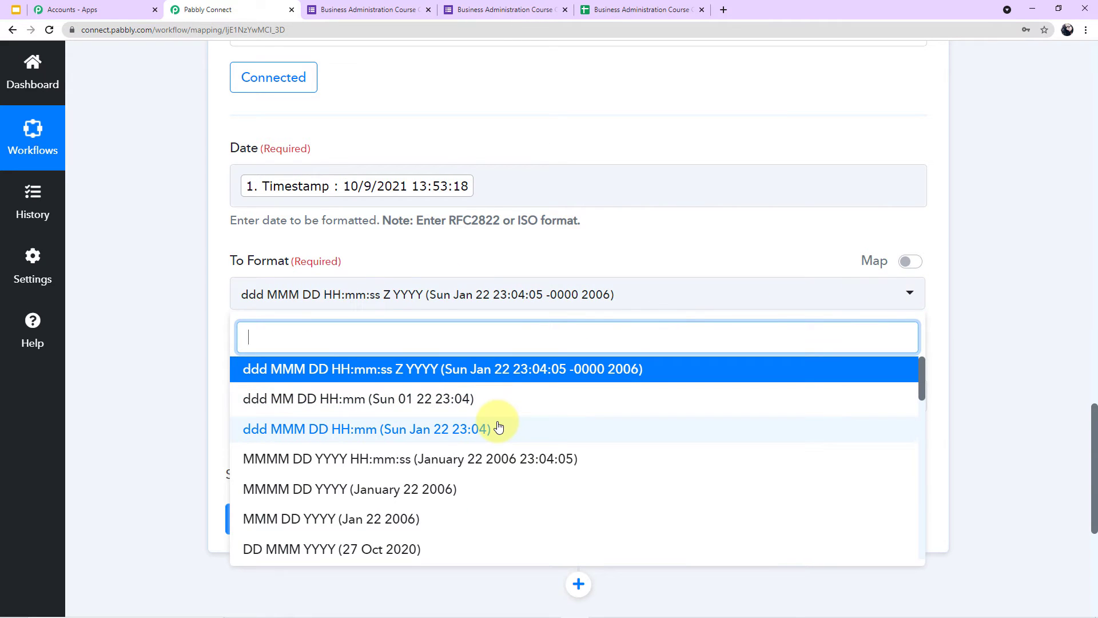
scroll(498, 424, down, 1)
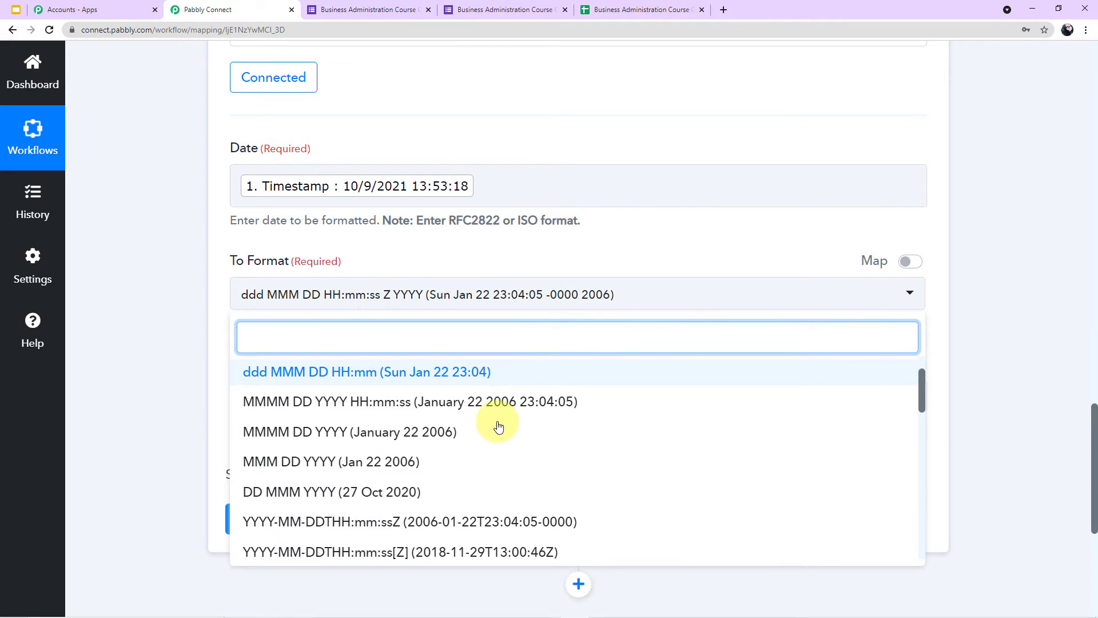
click(326, 501)
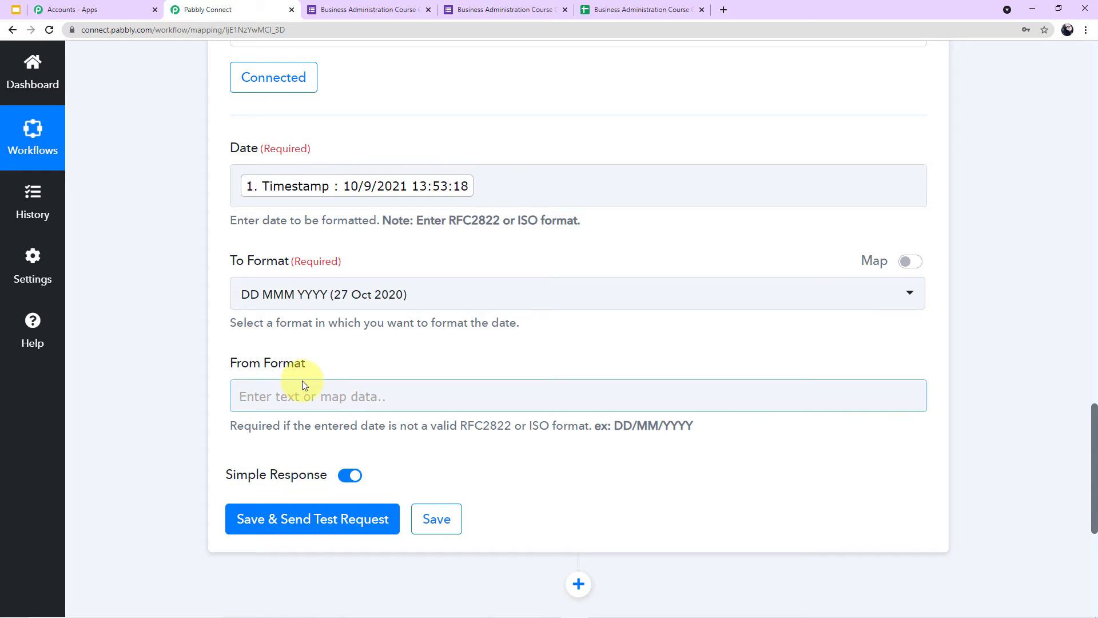
click(360, 518)
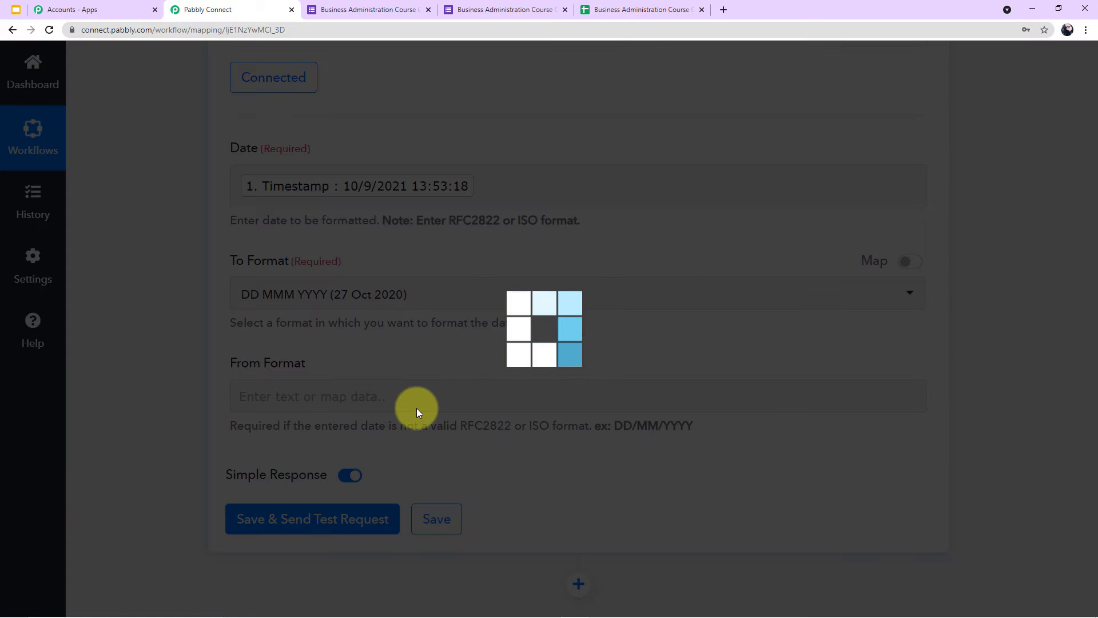
Step: Examine the test response, particularly the formatted date in its Result field
scroll(417, 407, down, 2)
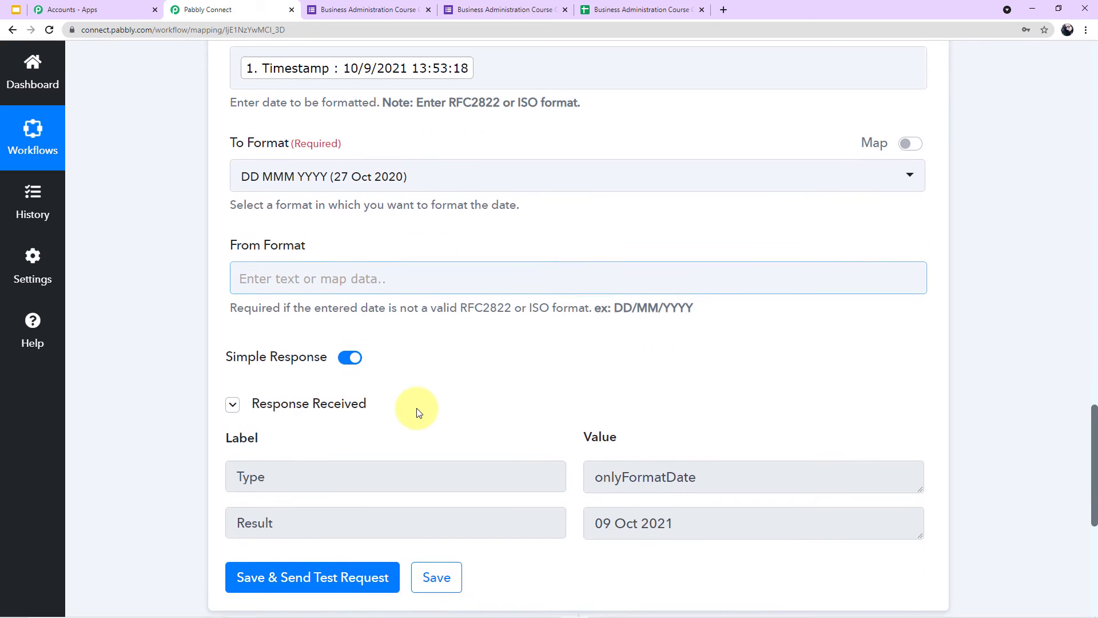
scroll(417, 411, down, 1)
mouse_move(595, 470)
mouse_down()
mouse_move(703, 480)
mouse_move(588, 468)
mouse_up()
click(735, 483)
click(702, 476)
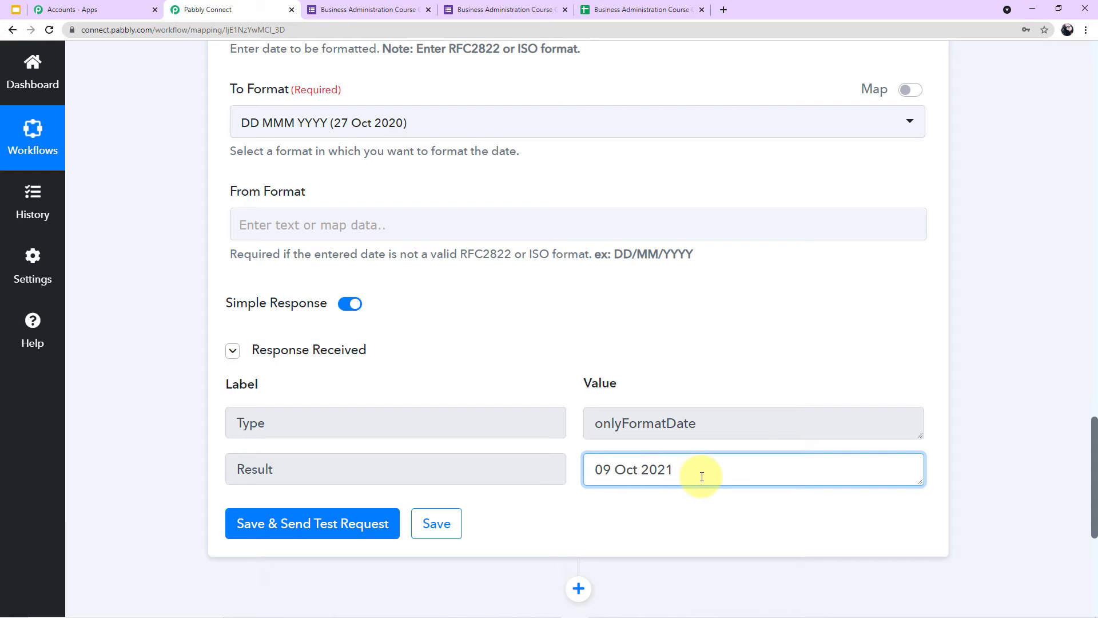
drag(669, 470, 589, 470)
click(712, 476)
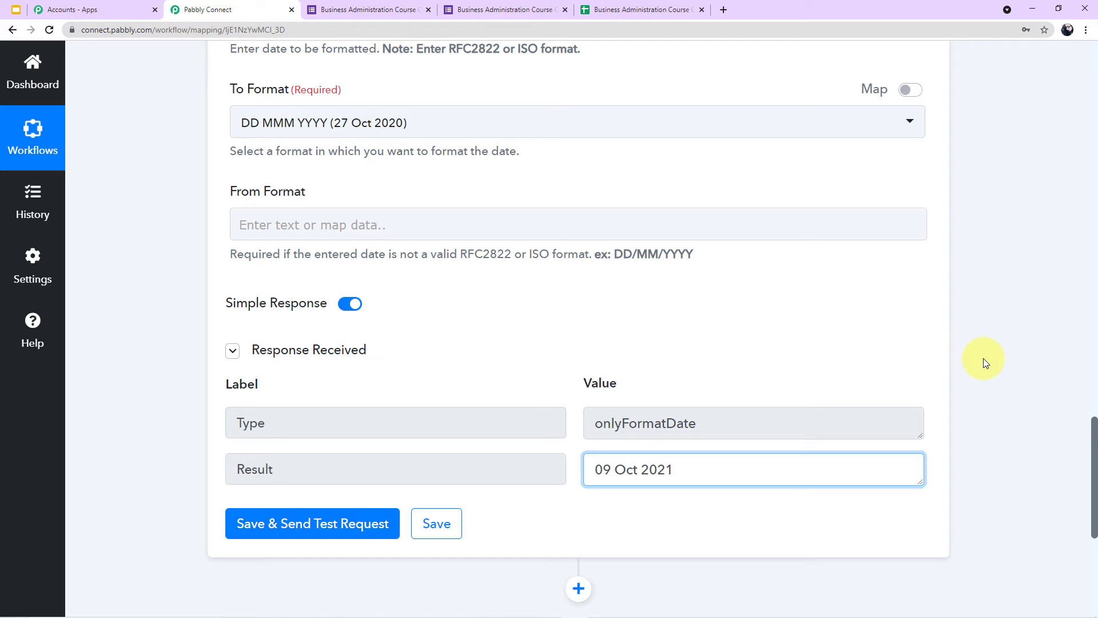
Step: Add another action step after the date formatter, search its apps for "google sl" and choose Google Slides
scroll(983, 358, down, 2)
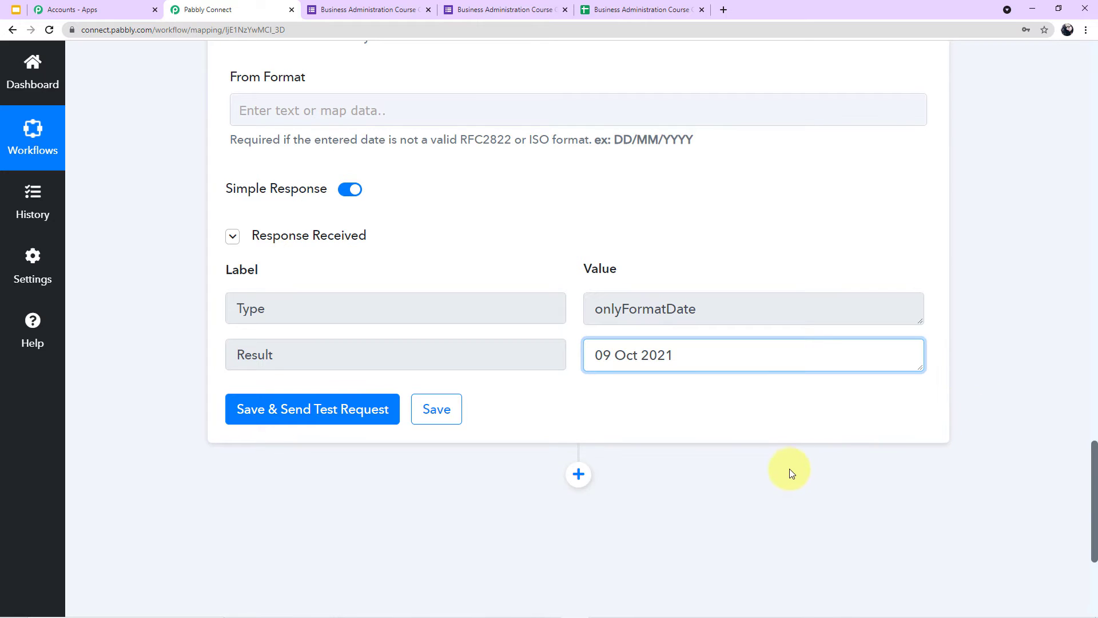
scroll(675, 476, down, 2)
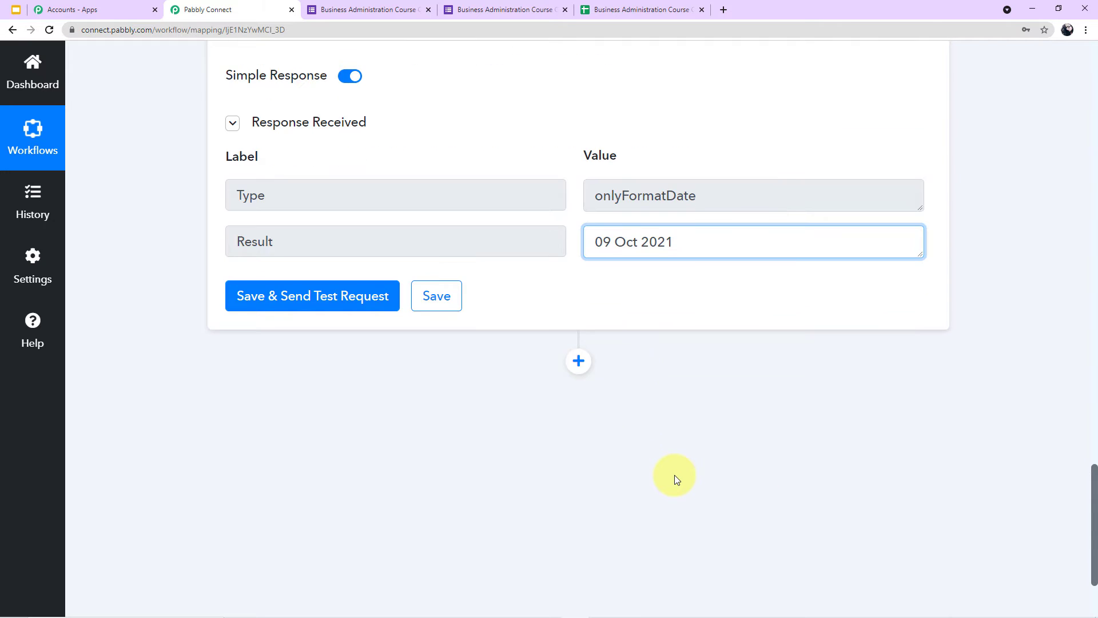
click(578, 370)
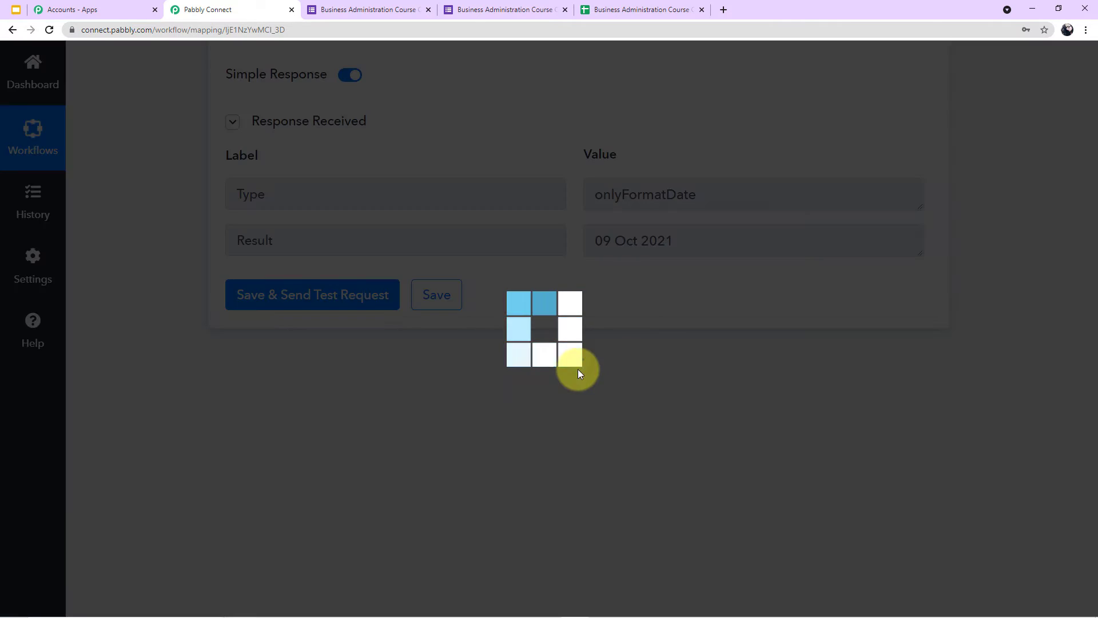
scroll(681, 359, down, 2)
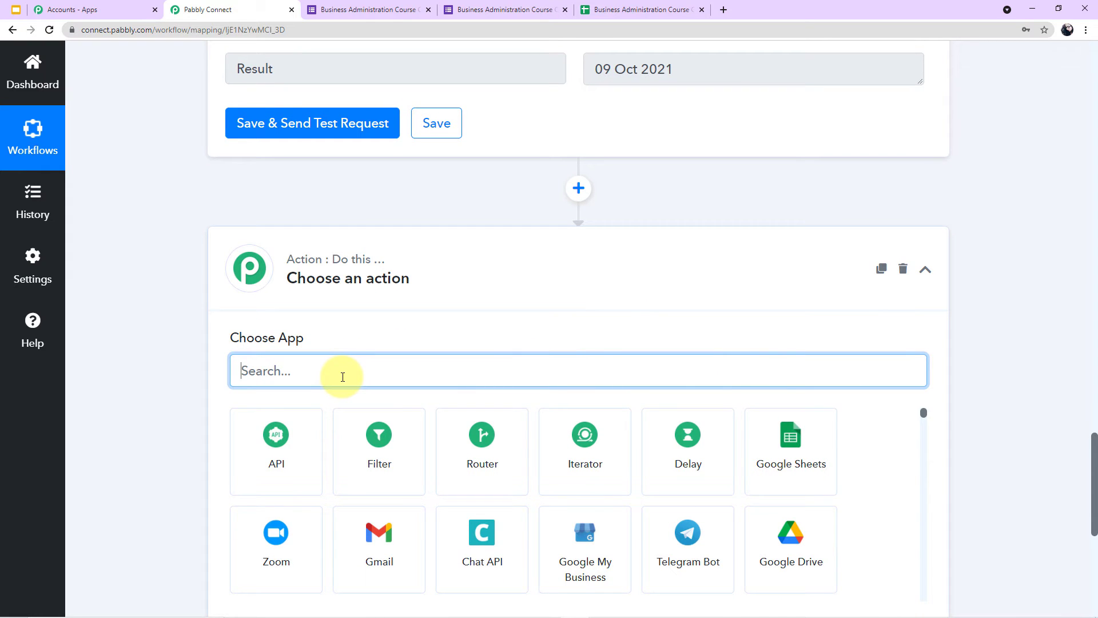
text(google sl)
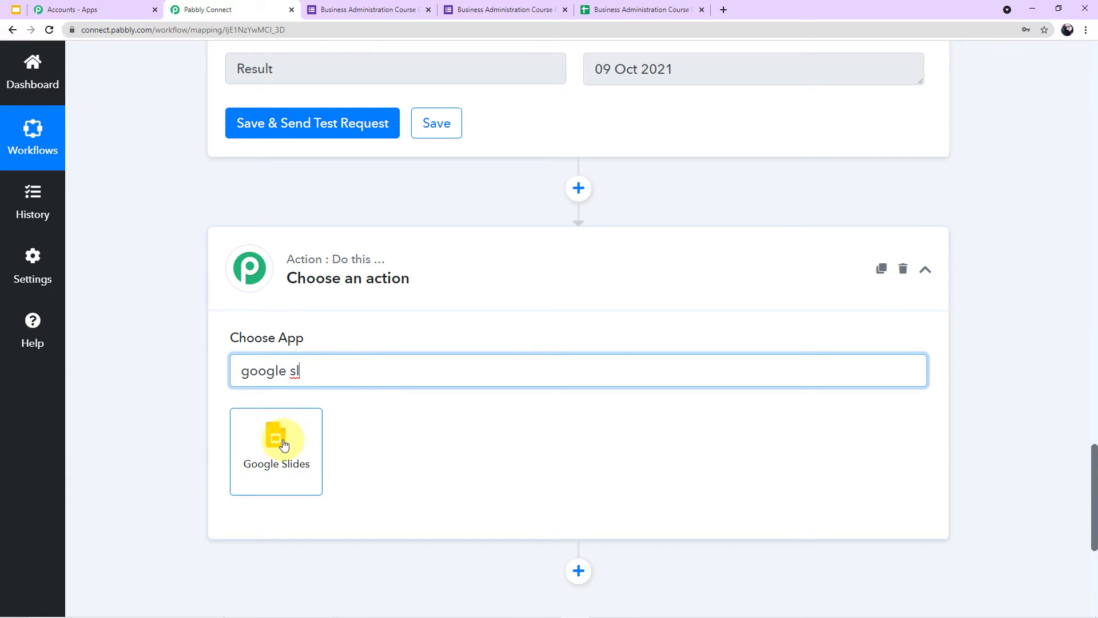
click(284, 444)
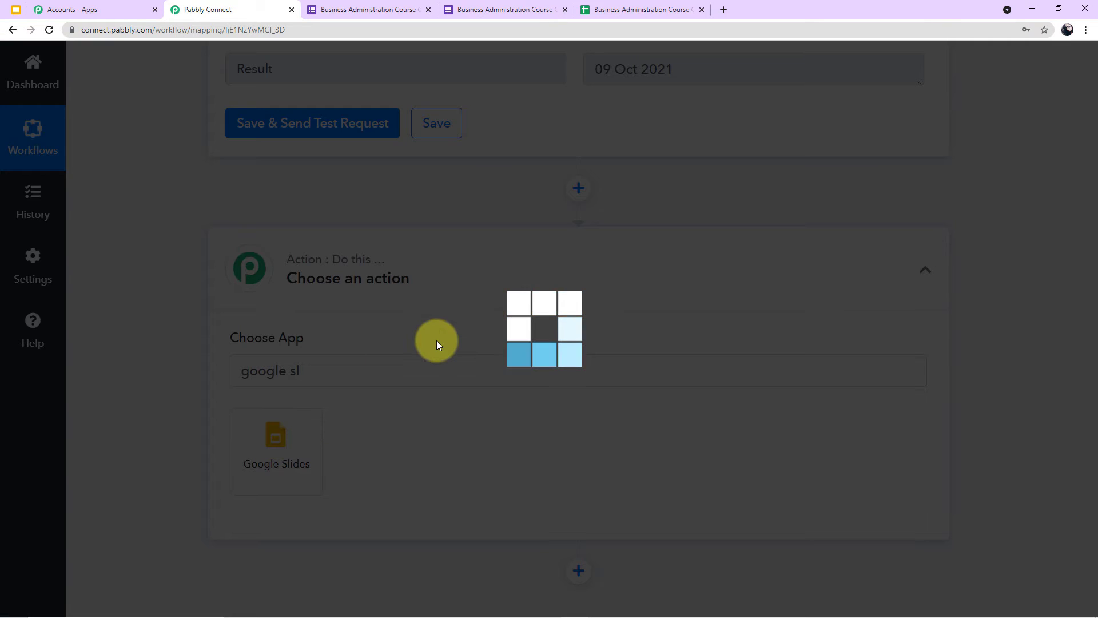
Step: Set the Google Slides action event to Create Presentation From Template after reviewing the available events
scroll(437, 343, down, 2)
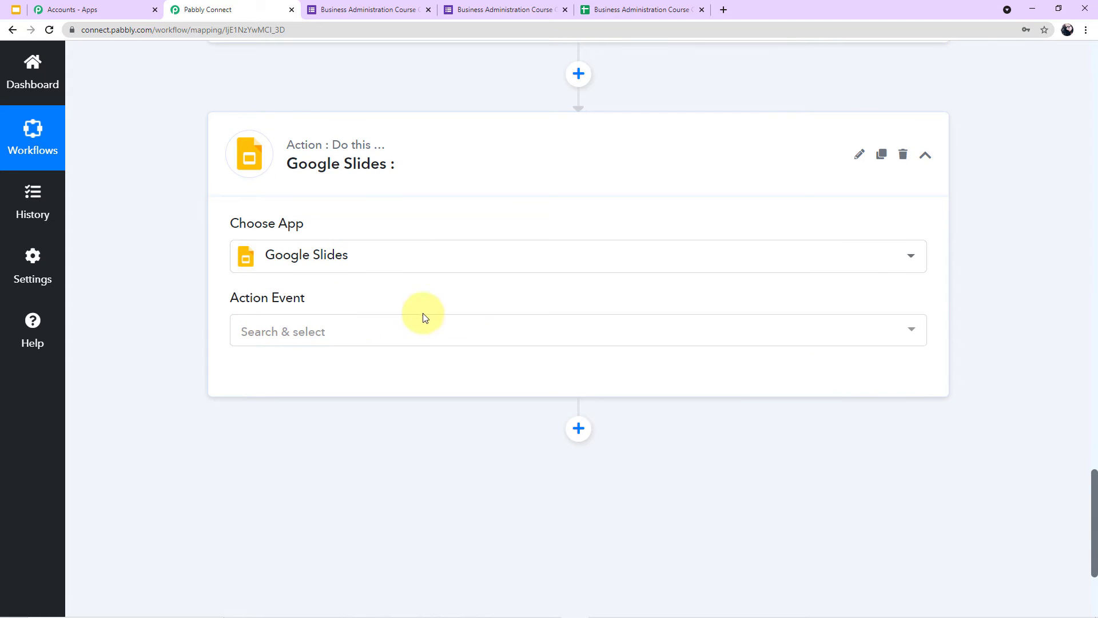
click(913, 336)
scroll(548, 446, down, 2)
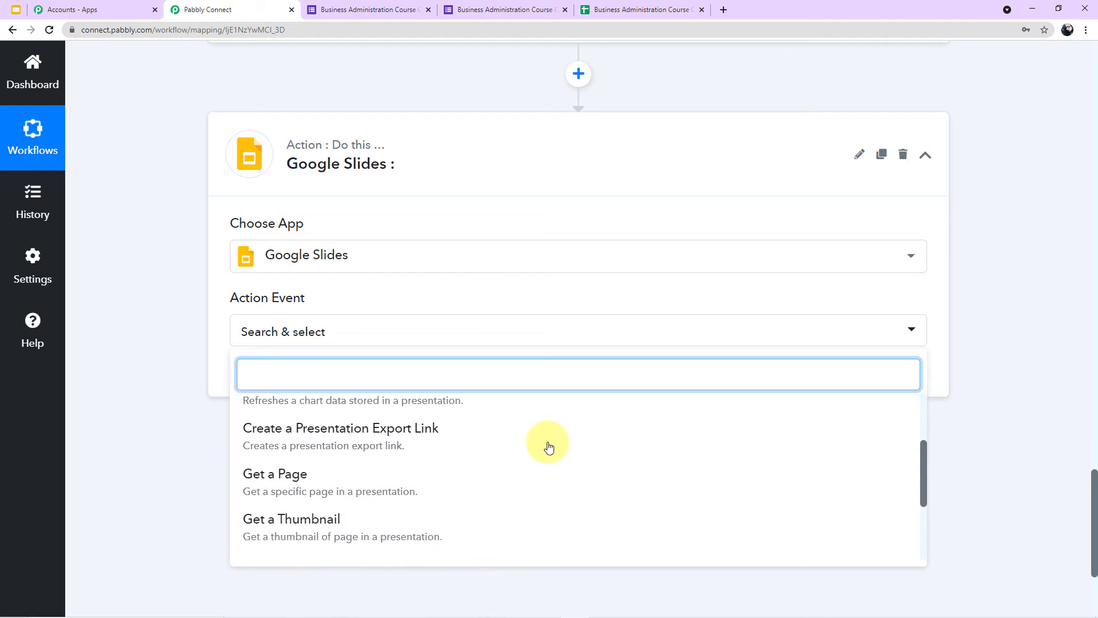
scroll(549, 458, down, 2)
scroll(551, 507, down, 1)
scroll(550, 508, up, 5)
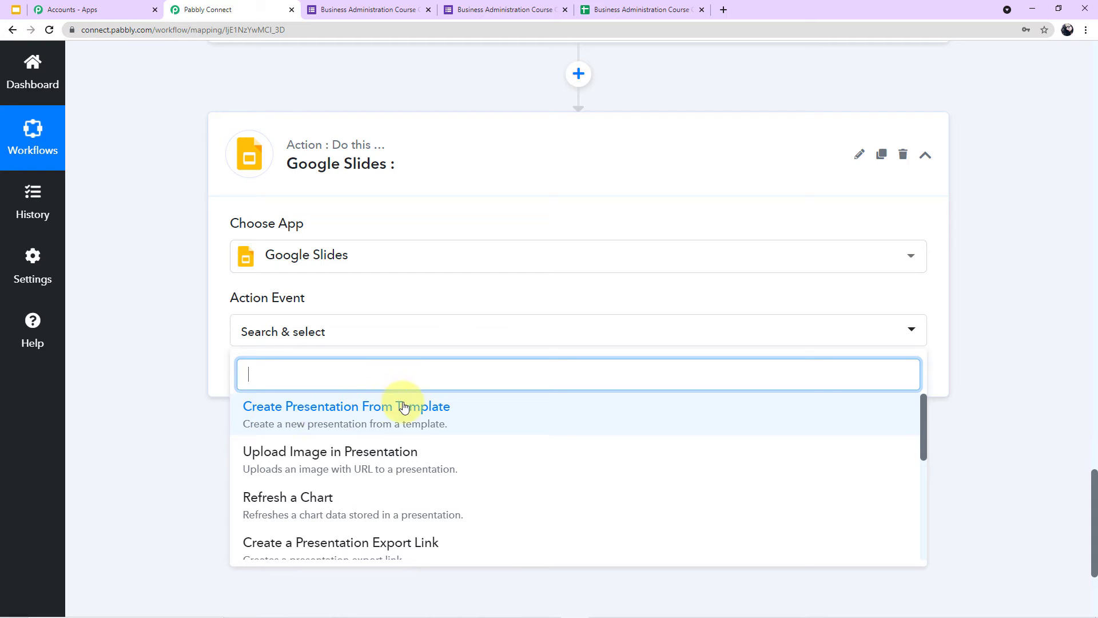
click(446, 419)
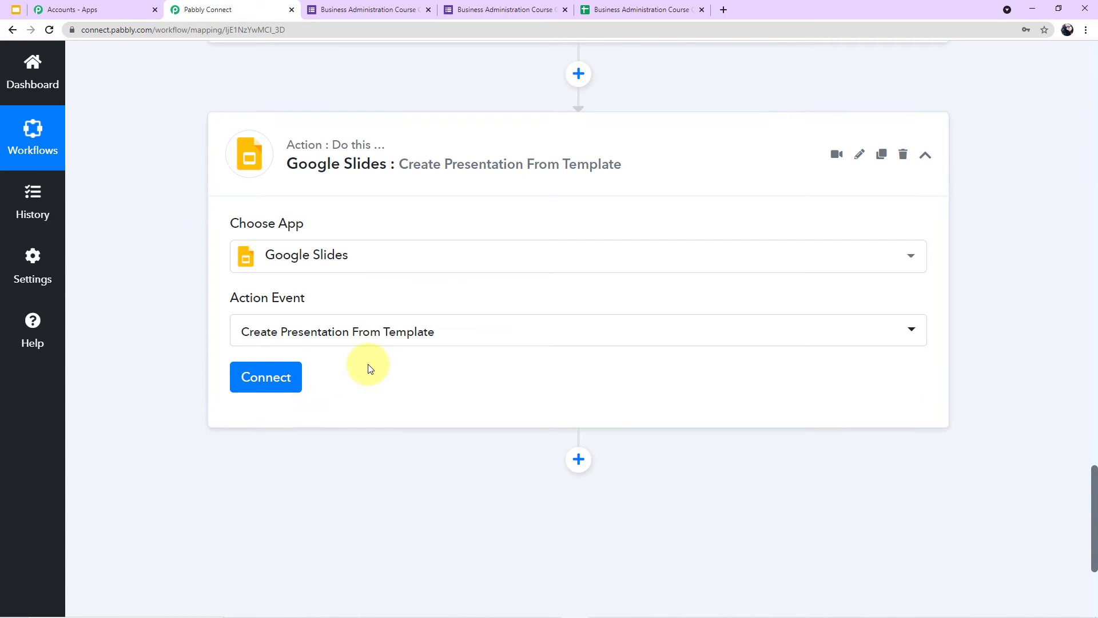
Step: Connect Google Slides through a new connection, choosing the Google account and granting Pabbly Connect Drive access
click(272, 377)
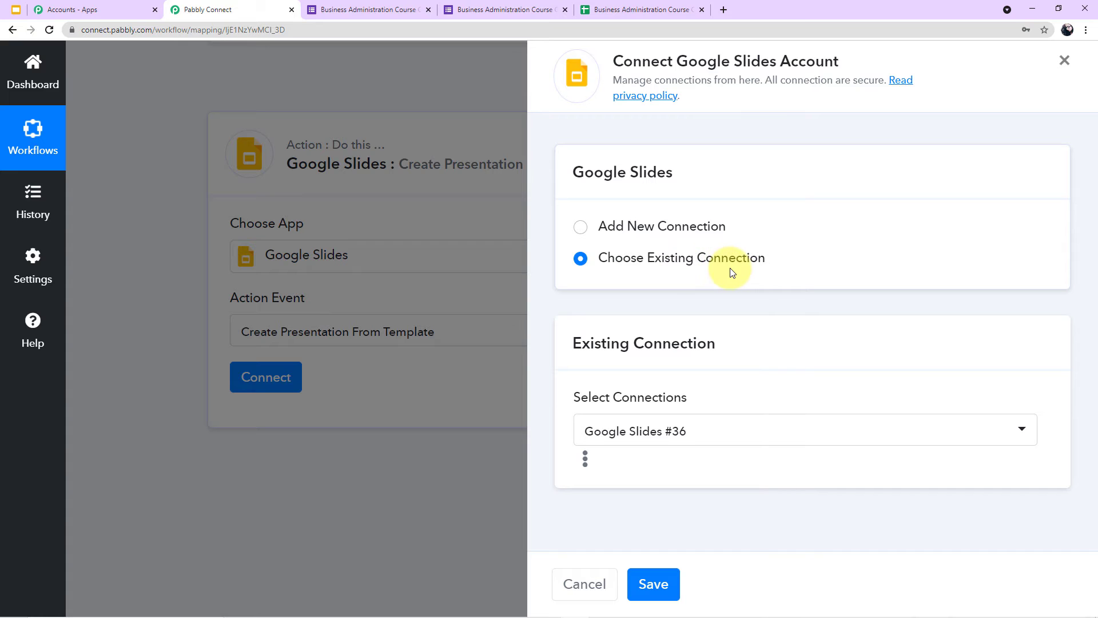
click(581, 227)
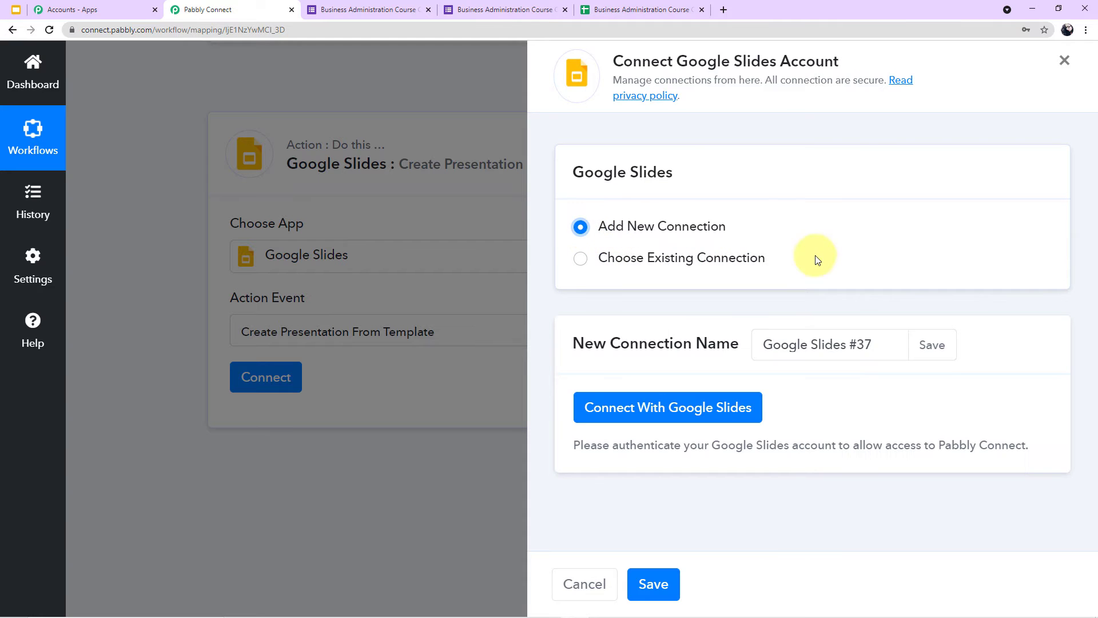
click(657, 408)
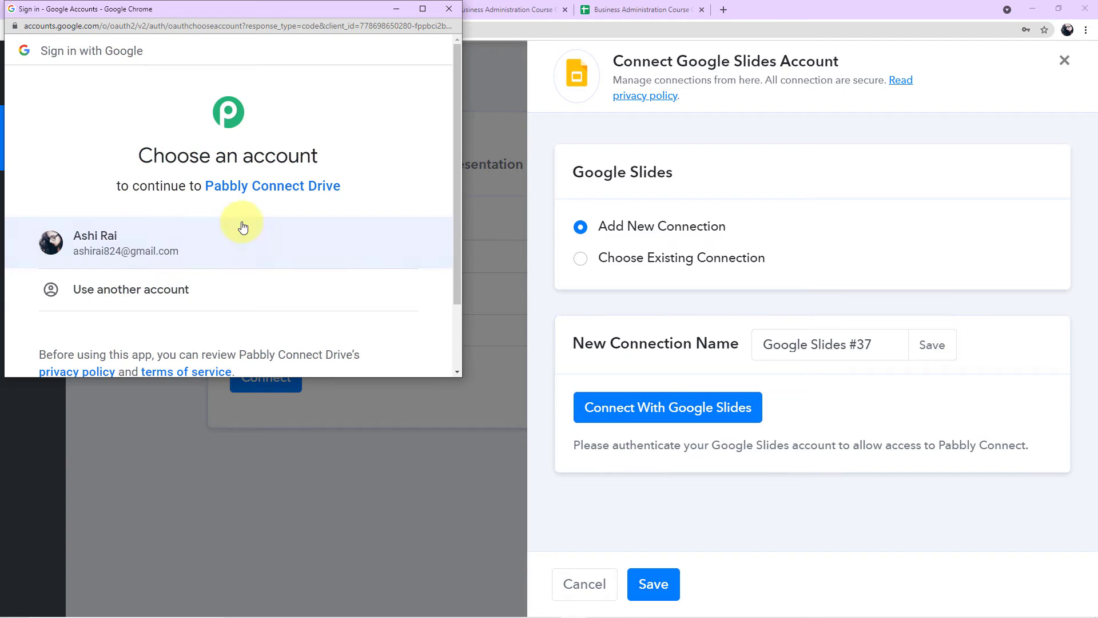
click(192, 250)
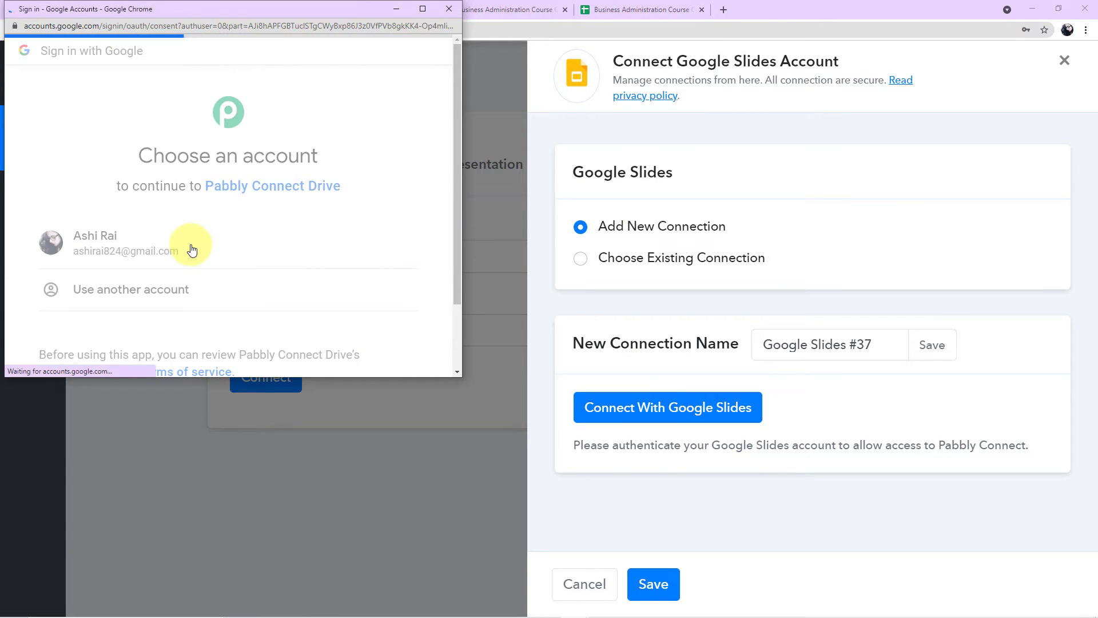
scroll(263, 206, down, 2)
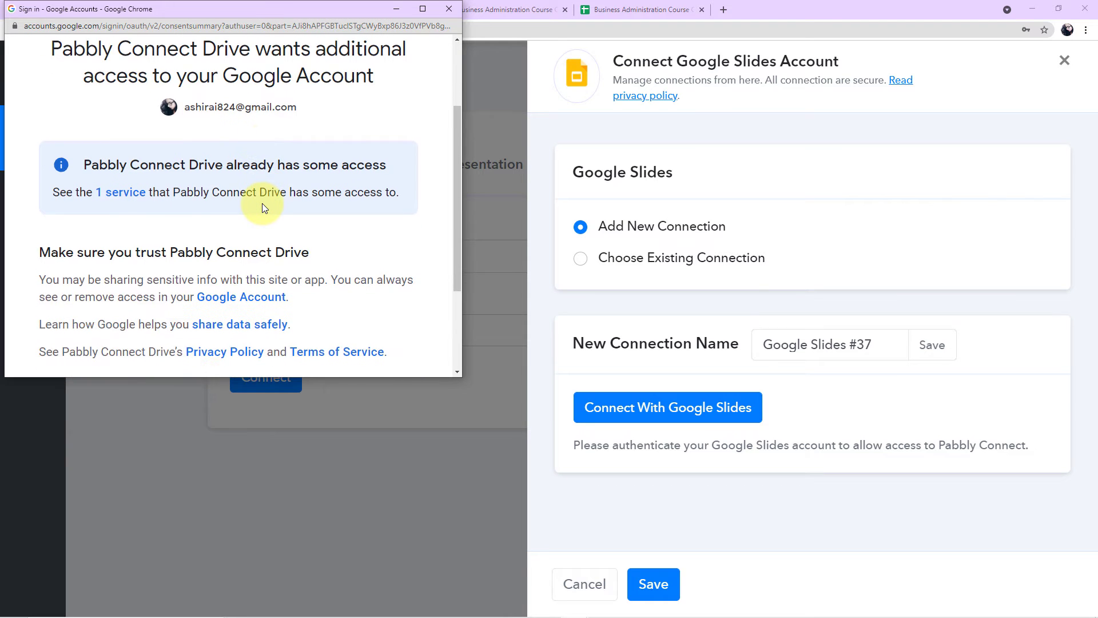
scroll(263, 207, up, 1)
scroll(262, 204, down, 3)
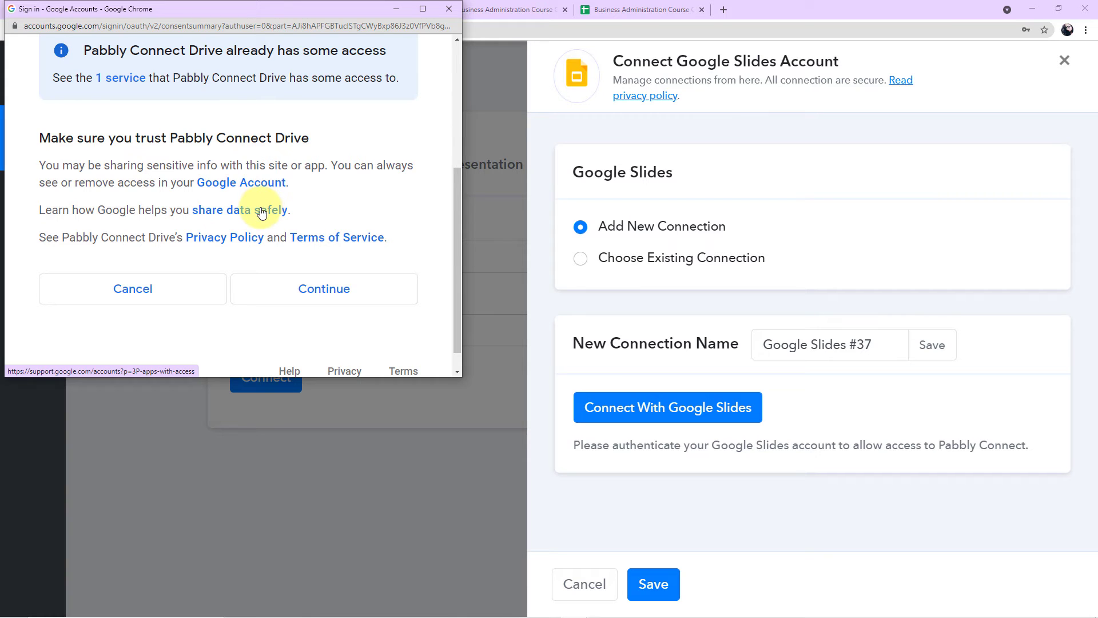
click(292, 285)
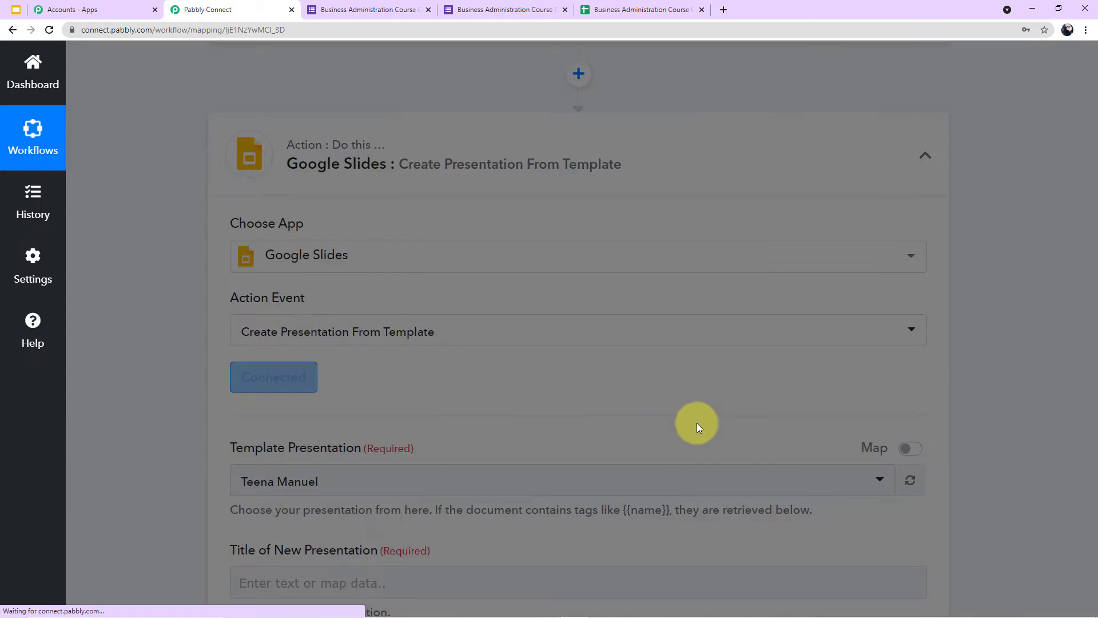
Step: Review the Google Slides step's template fields, then switch to Google Slides and look through the existing presentations
scroll(689, 355, down, 2)
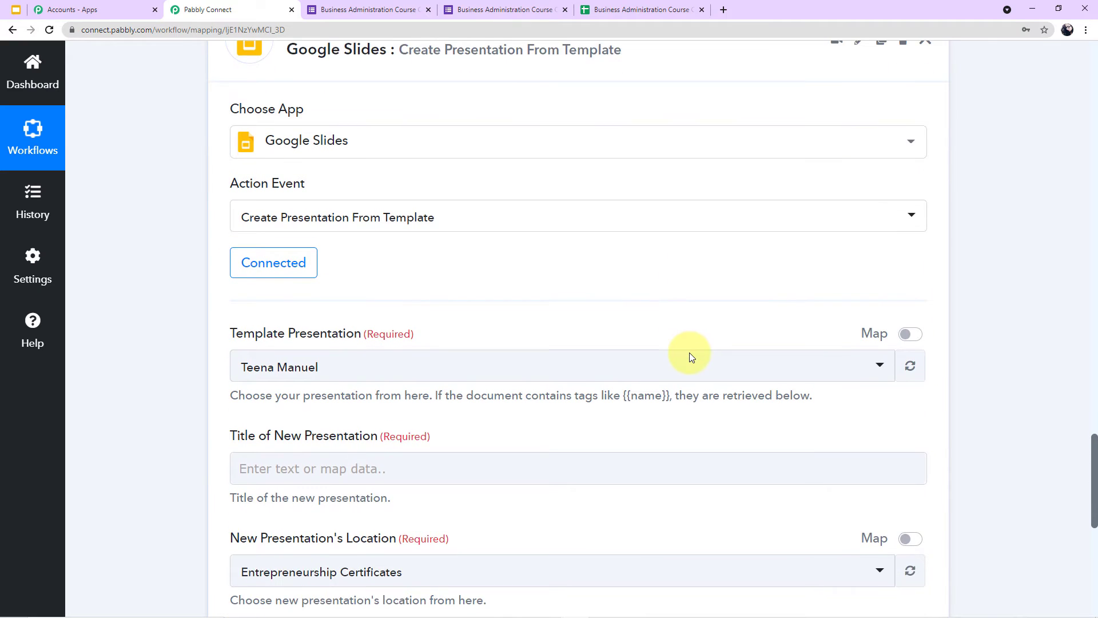
scroll(689, 354, down, 1)
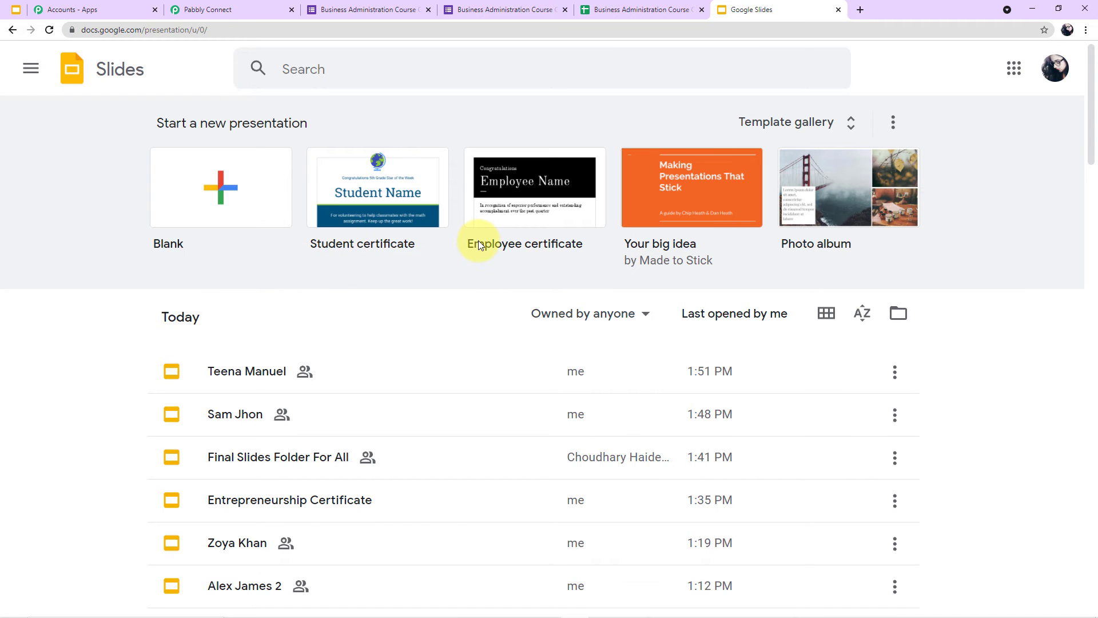
scroll(478, 241, down, 5)
scroll(479, 246, down, 8)
scroll(479, 246, down, 3)
scroll(479, 246, up, 16)
click(227, 193)
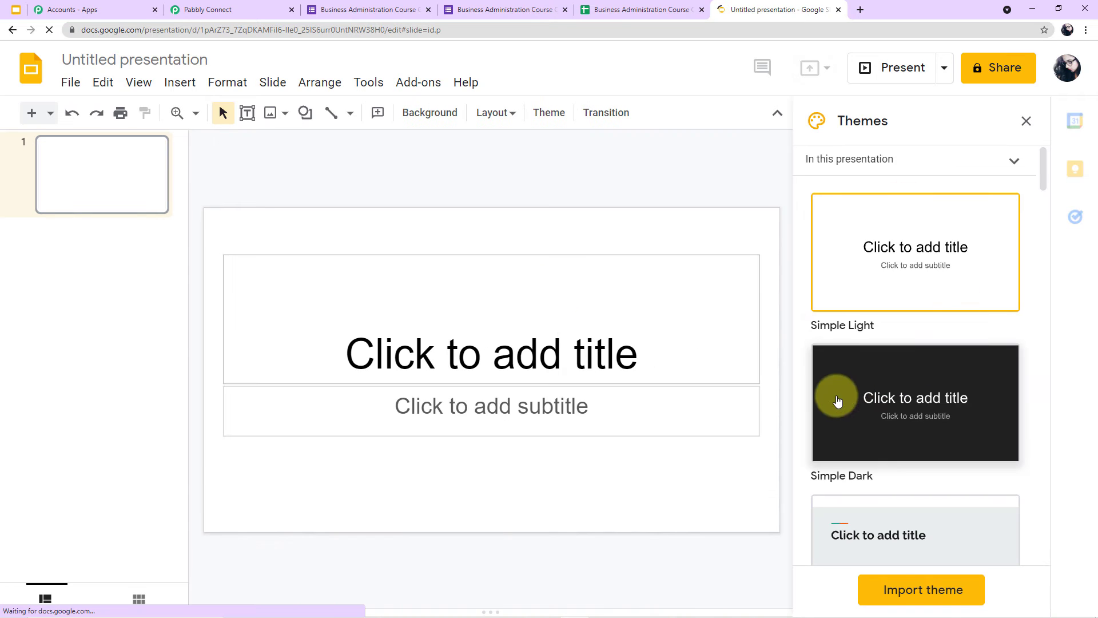
scroll(910, 337, down, 3)
scroll(908, 352, down, 4)
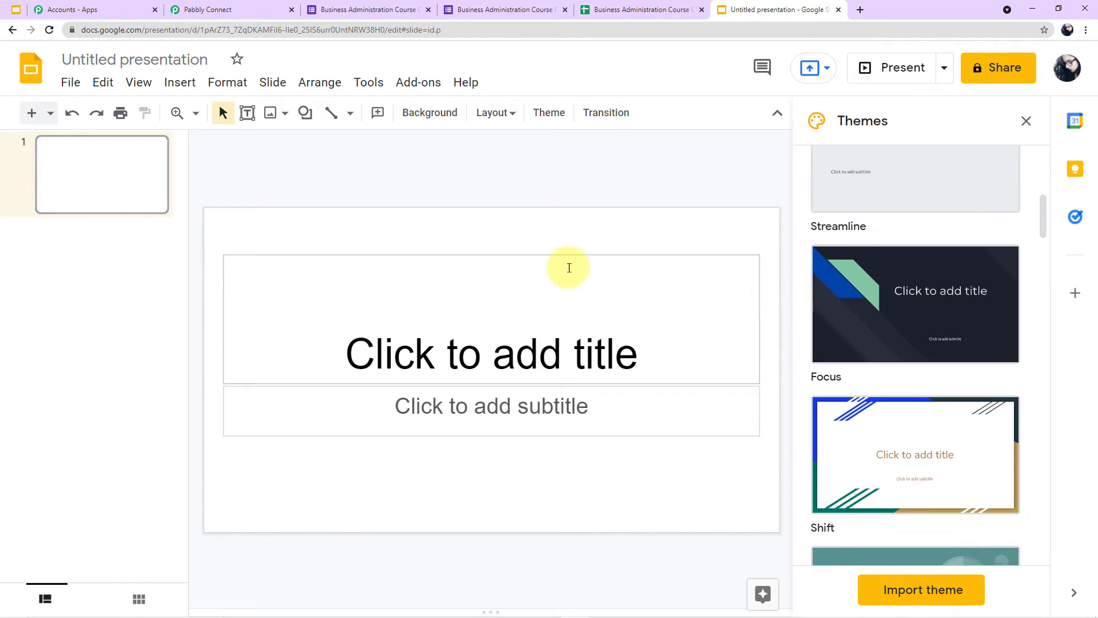
click(34, 76)
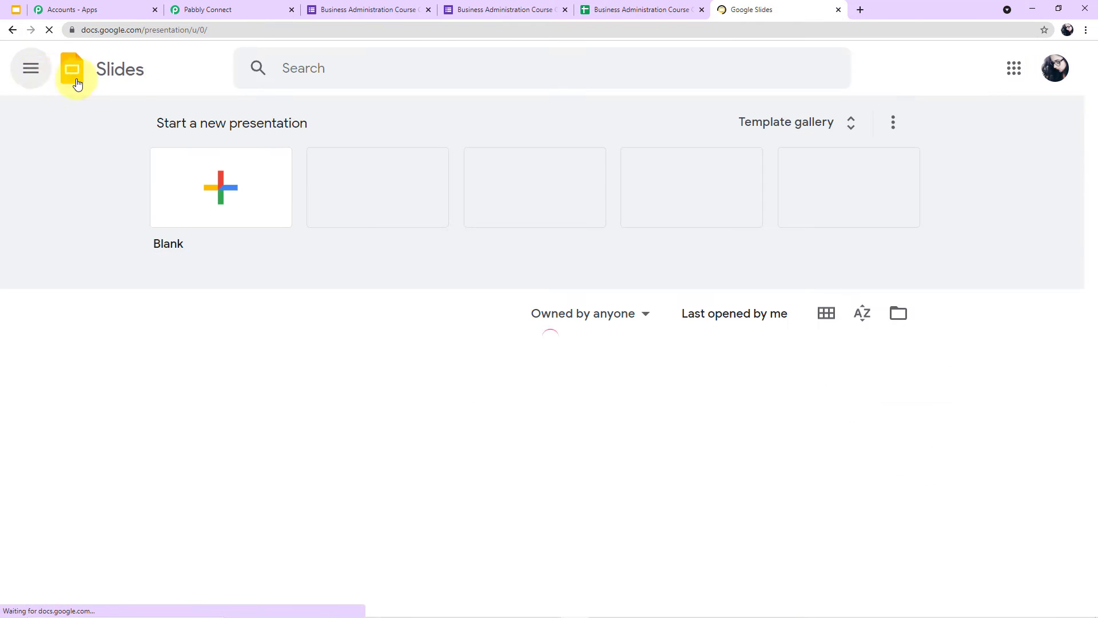
Step: Search Google Slides for "bus" and open the Business Administration Course Certificate presentation to examine its placeholders
click(379, 70)
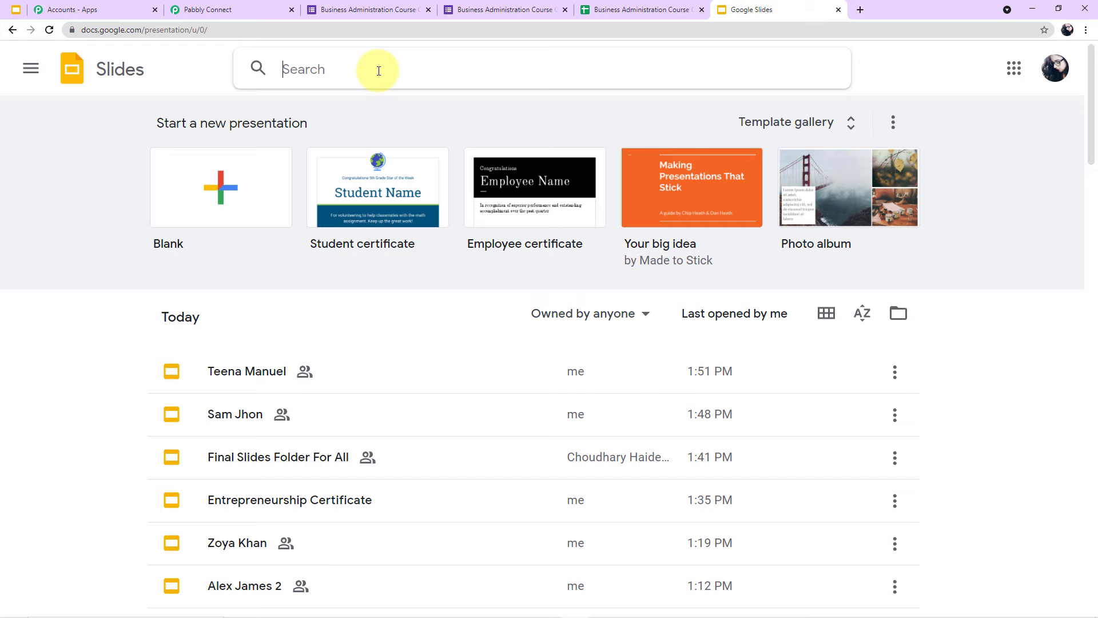
text(bus)
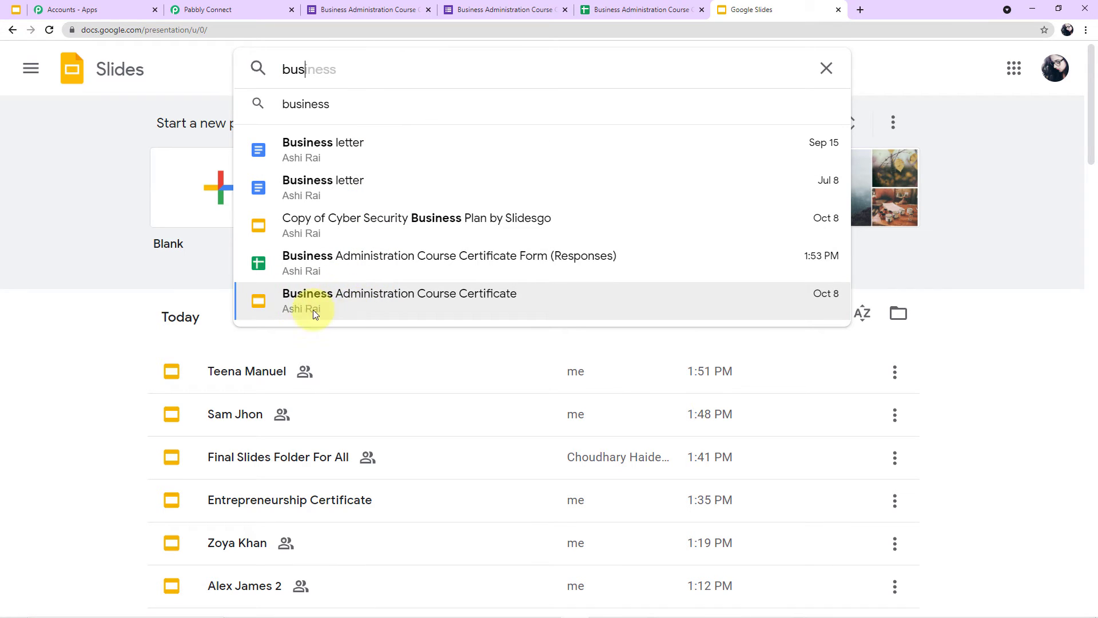
click(376, 307)
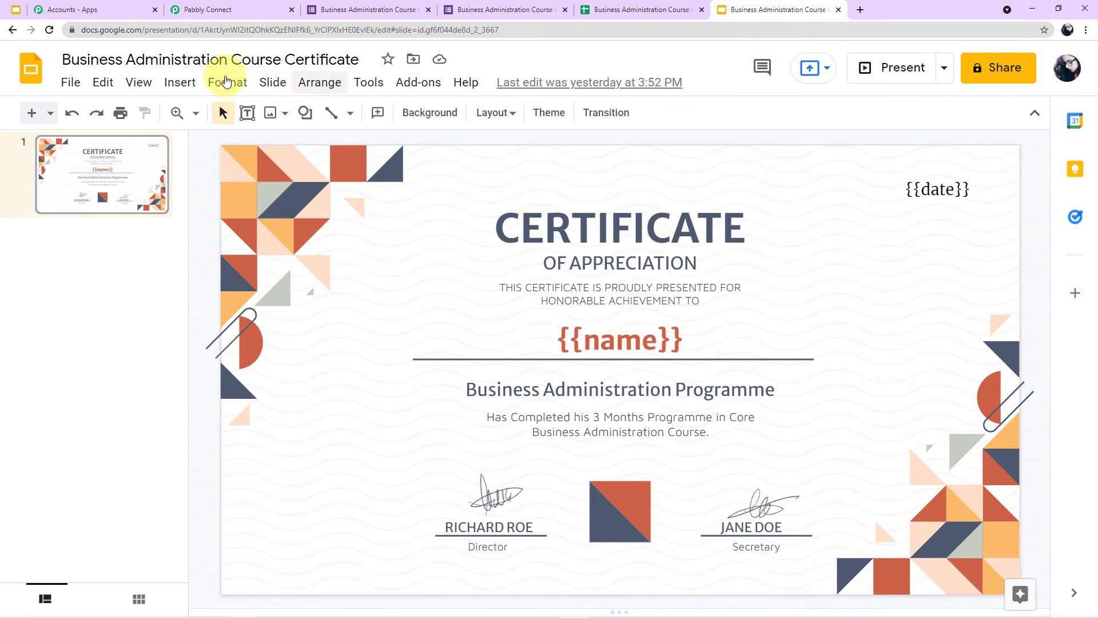
Step: Switch back to Pabbly Connect and, searching for "bus", choose Business Administration Course Certificate as the template presentation
click(231, 9)
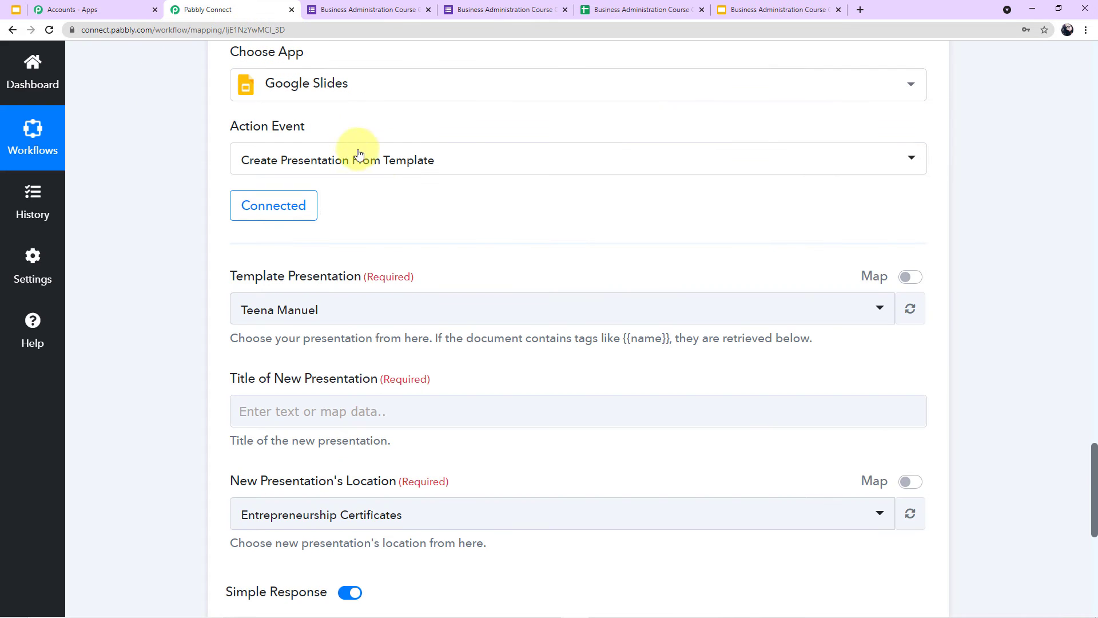
scroll(416, 197, down, 1)
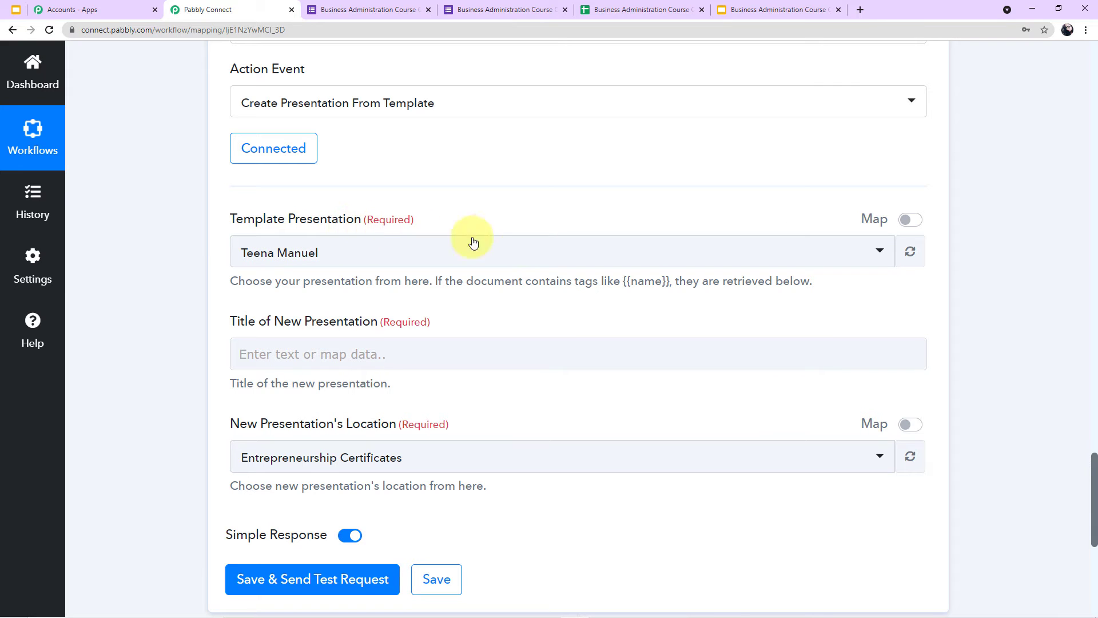
click(881, 254)
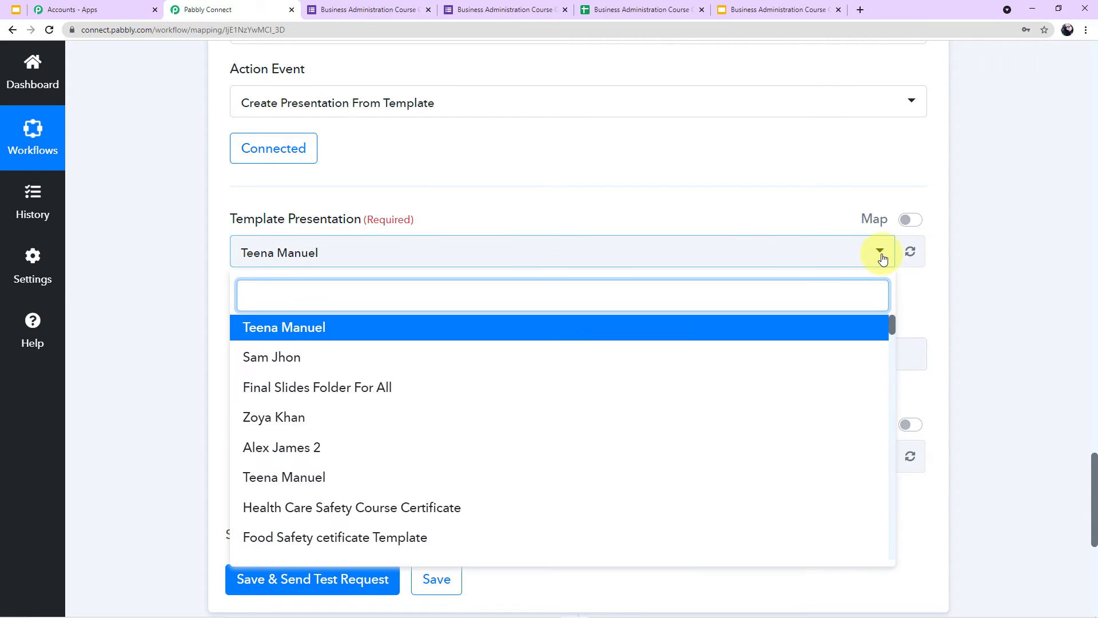
scroll(581, 377, down, 5)
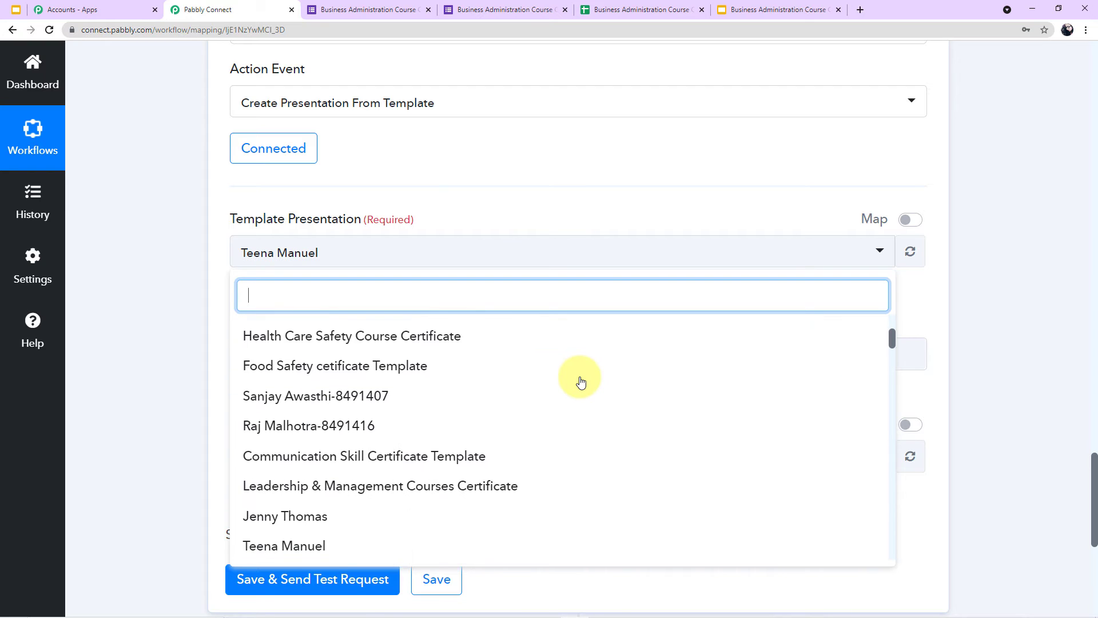
scroll(580, 381, down, 1)
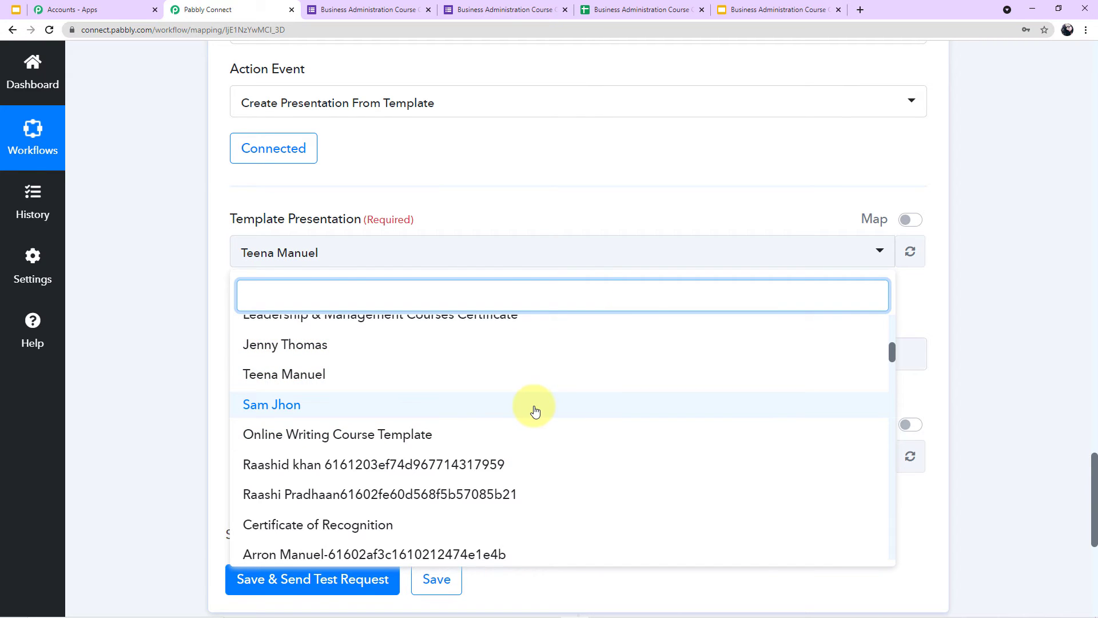
scroll(534, 410, down, 1)
scroll(535, 410, up, 7)
scroll(499, 395, up, 1)
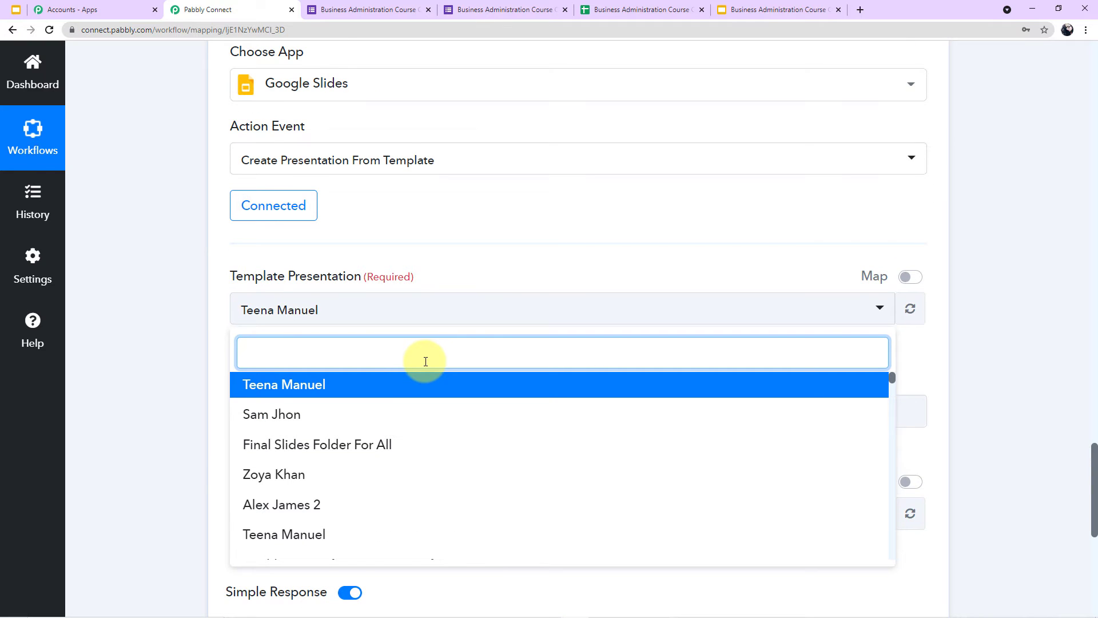
text(bus)
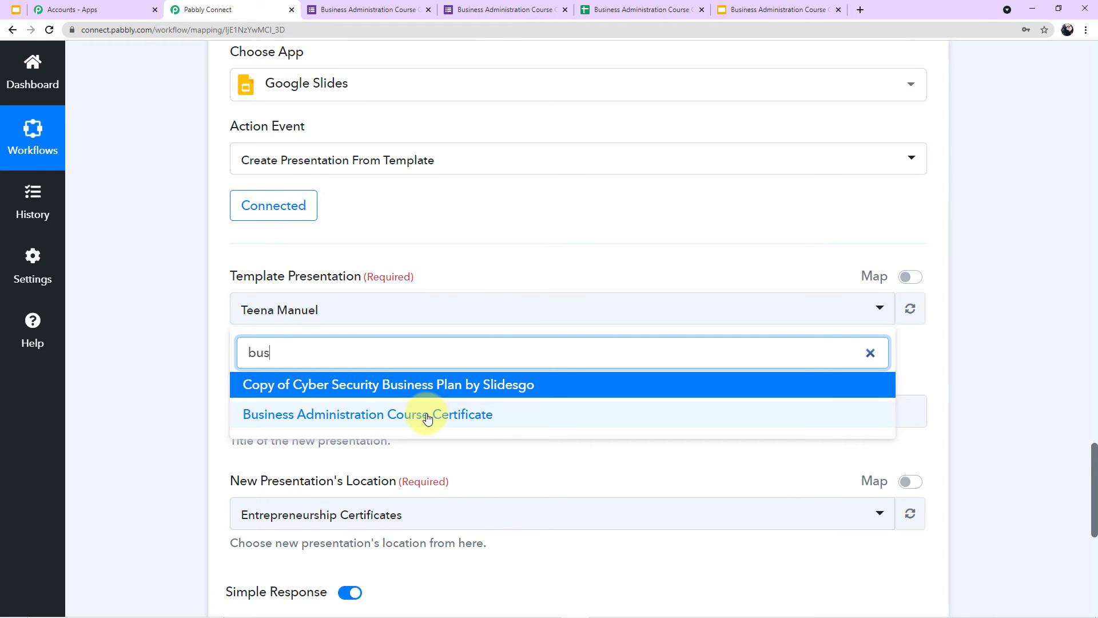
click(427, 416)
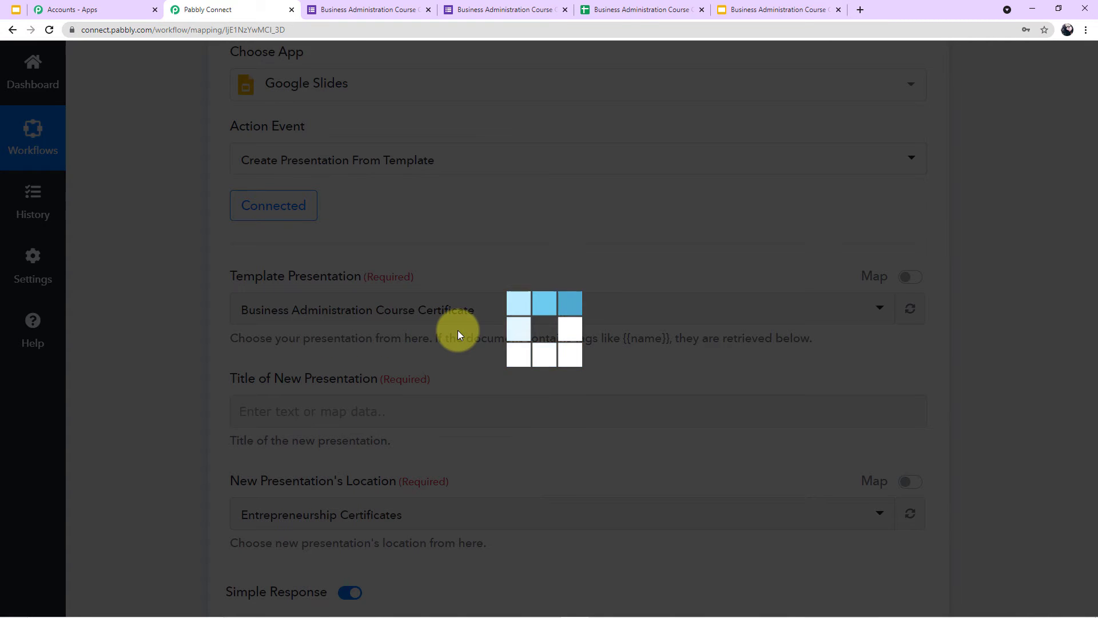
Step: Map the title of the new presentation to the Full Name from the Google Forms response
scroll(457, 329, down, 2)
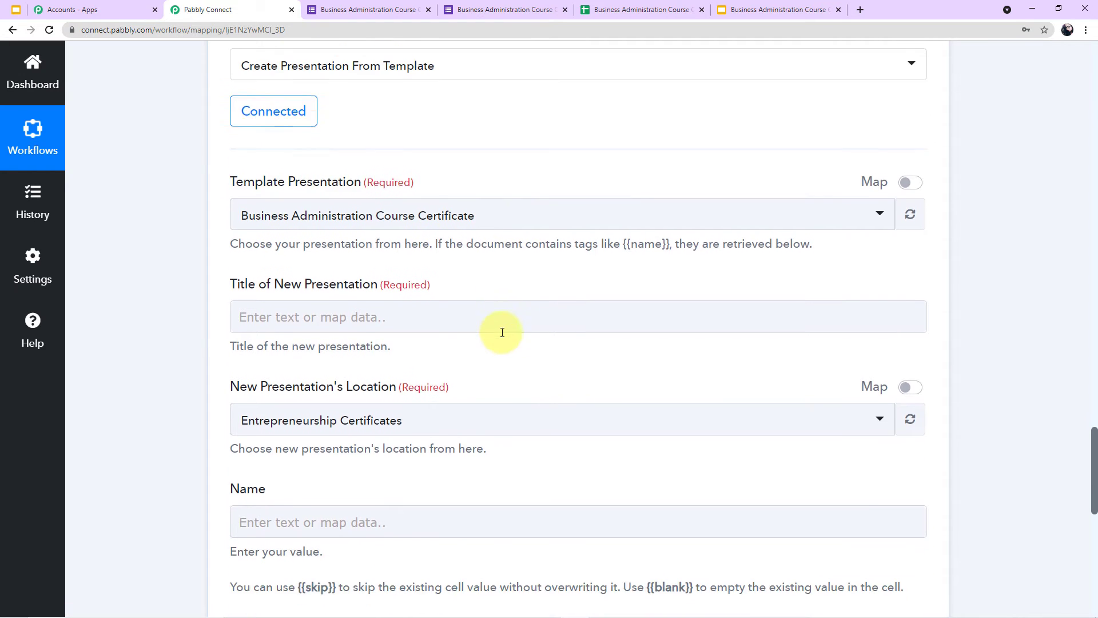
click(250, 290)
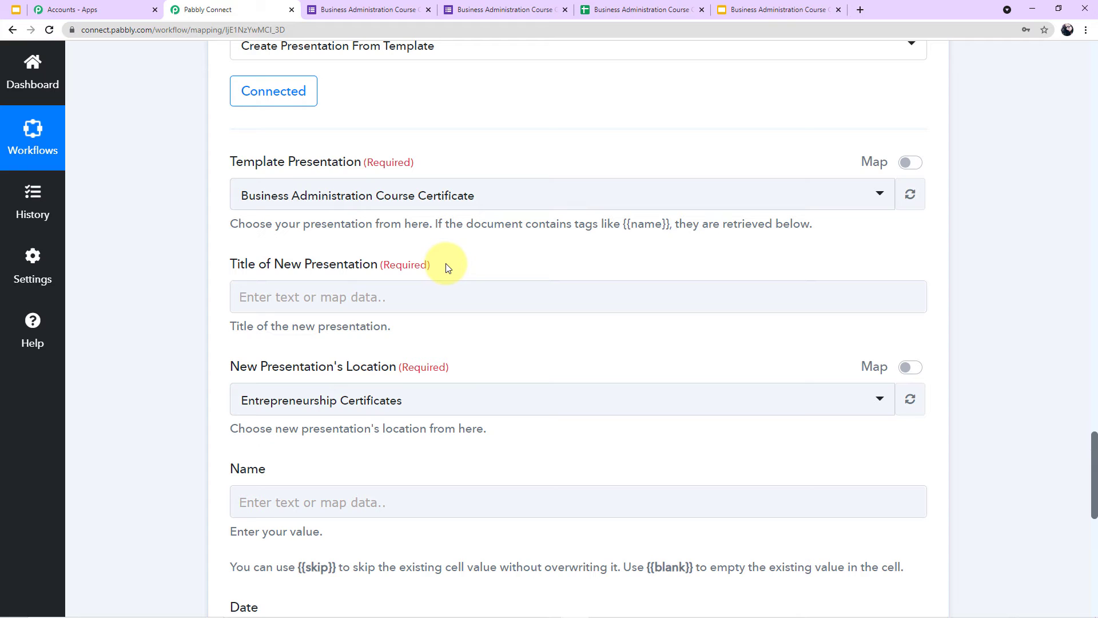
click(427, 288)
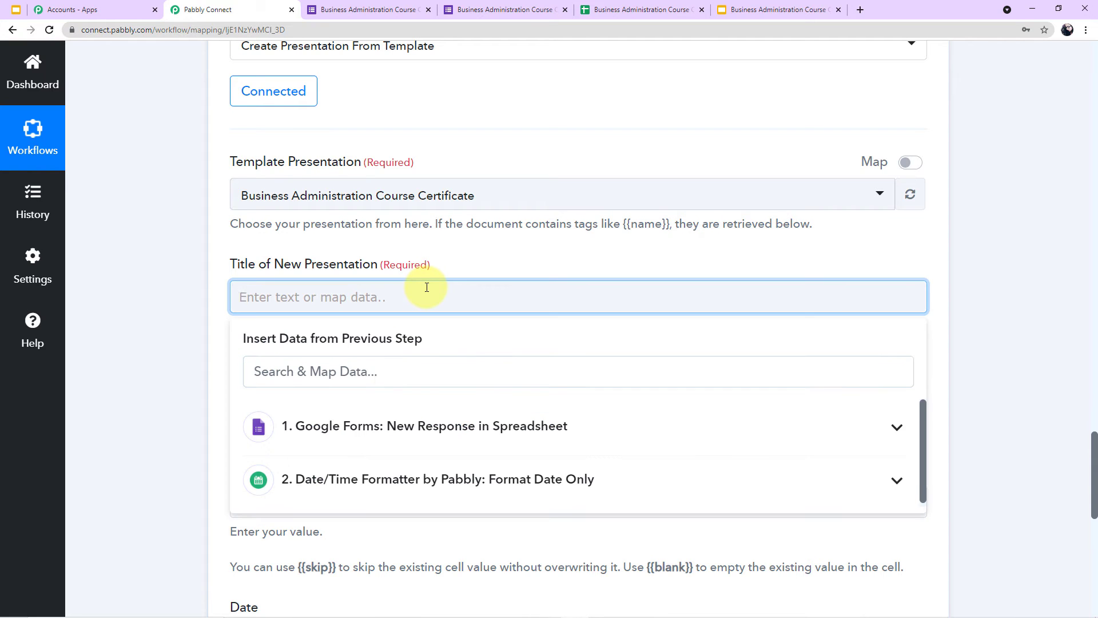
click(487, 427)
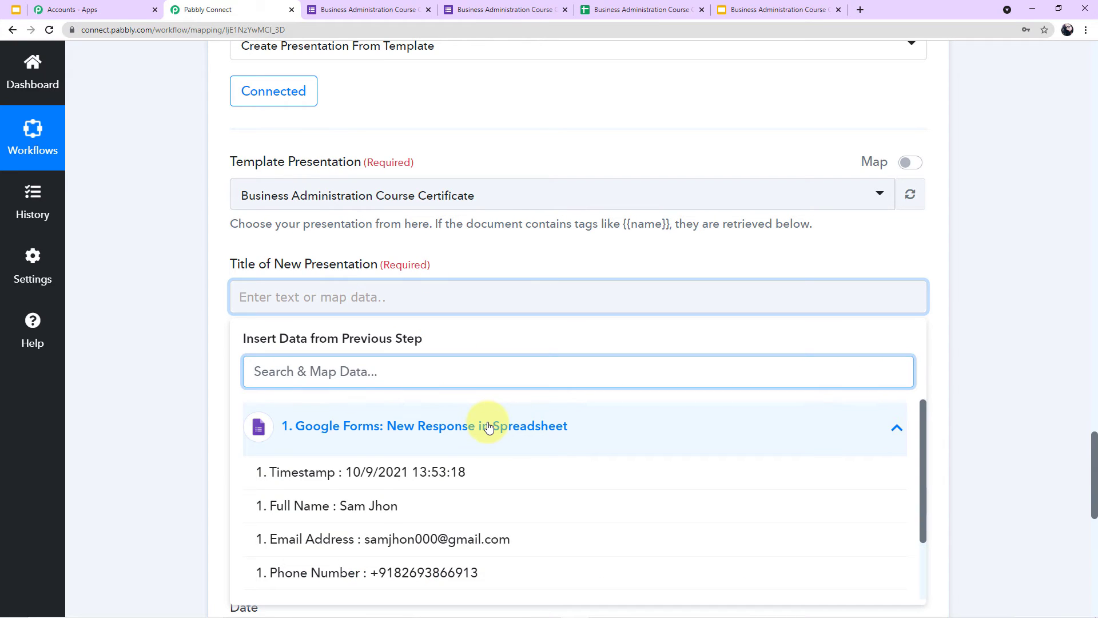
scroll(488, 426, down, 1)
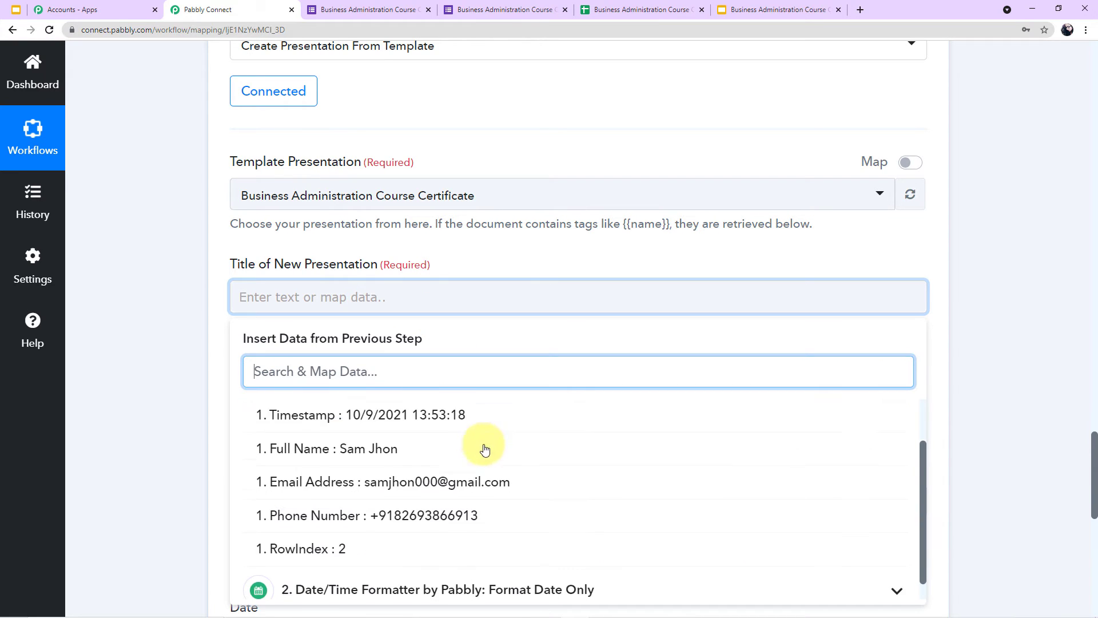
click(363, 449)
click(191, 376)
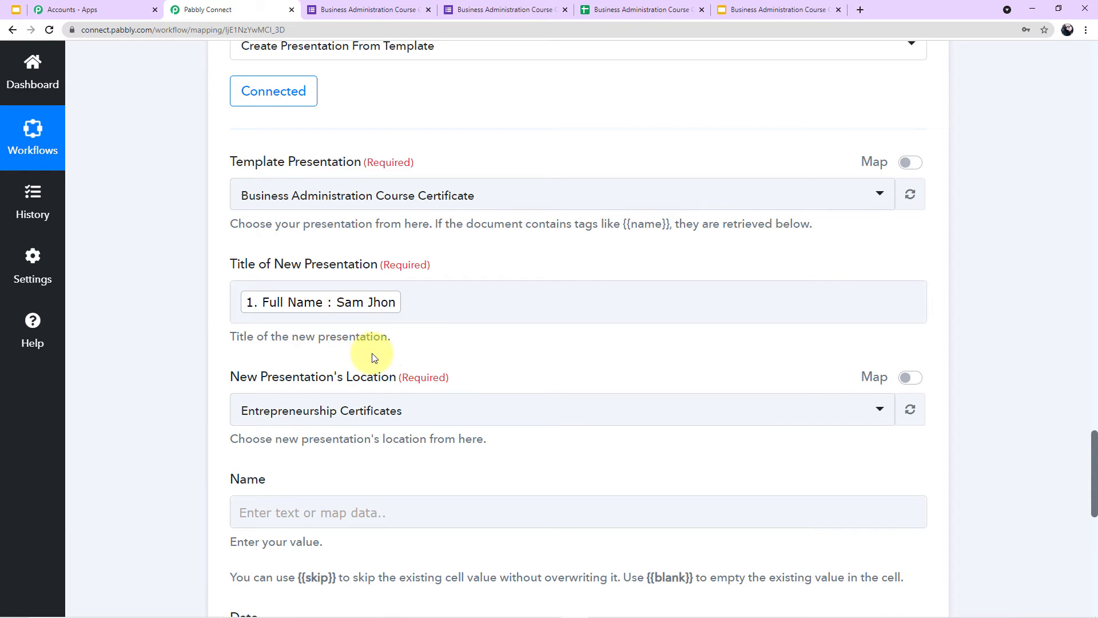
Step: Look through the folders in Google Drive and open the Certificate of Business Administration folder
scroll(352, 359, down, 1)
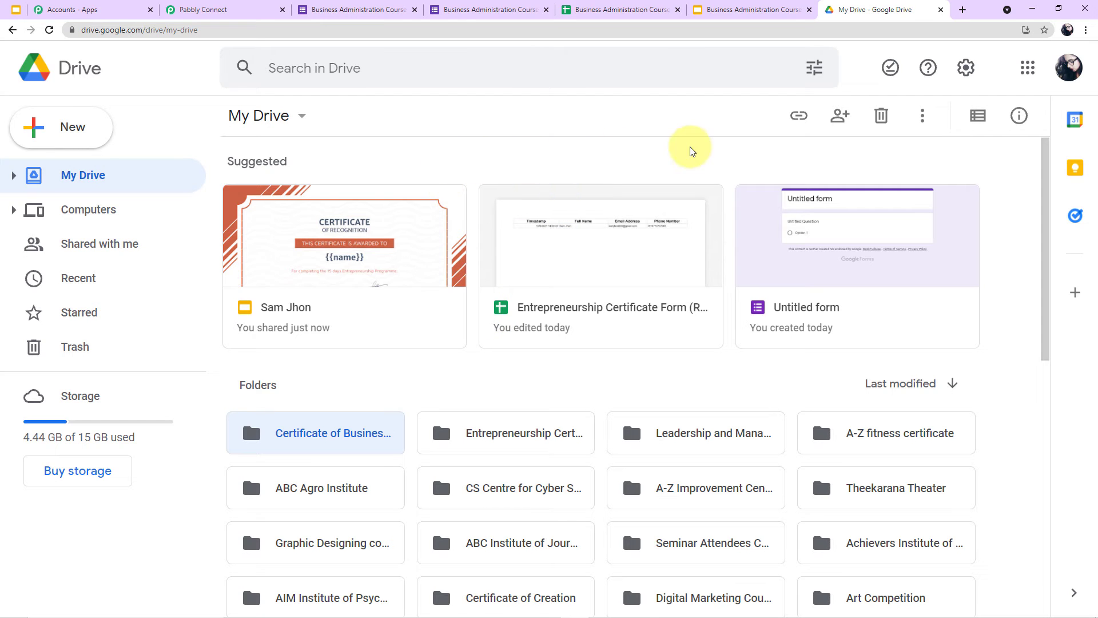
scroll(684, 252, down, 7)
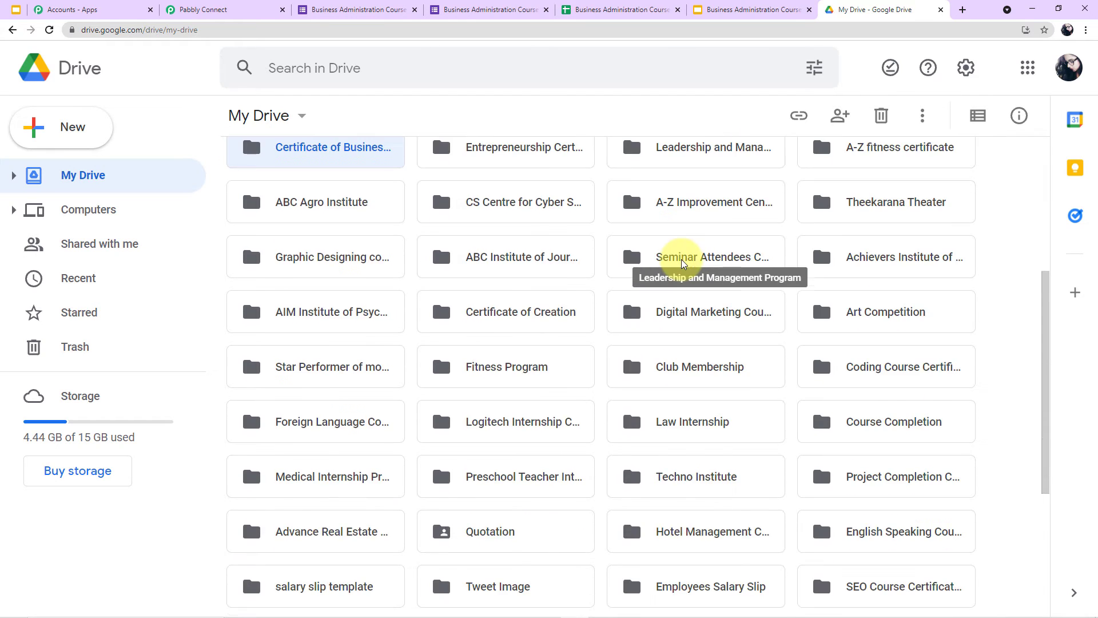
scroll(683, 264, down, 9)
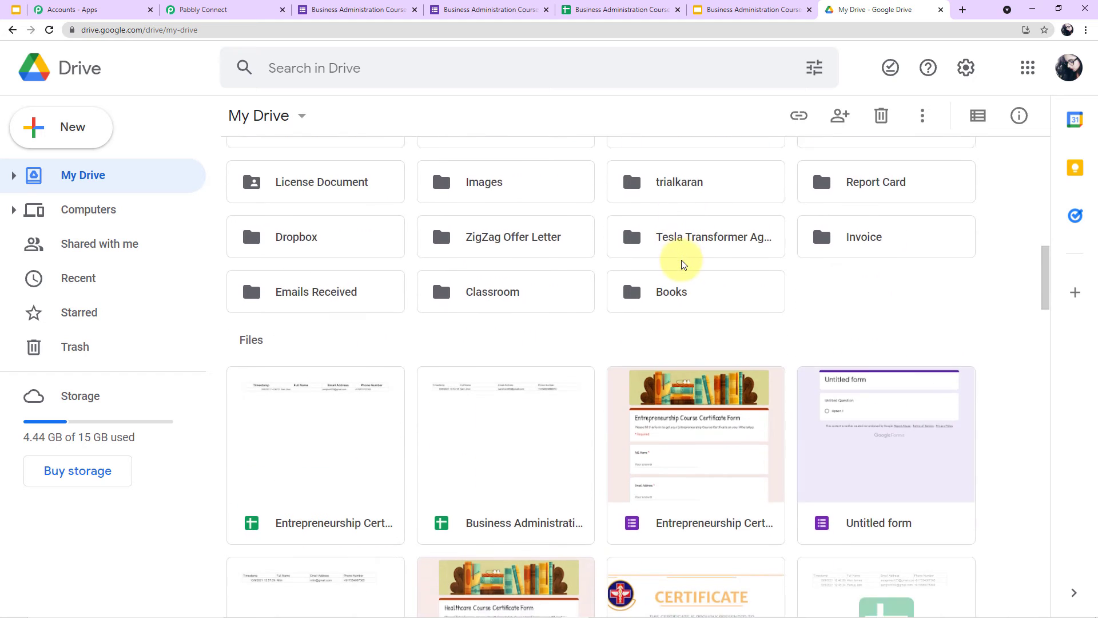
scroll(681, 263, up, 14)
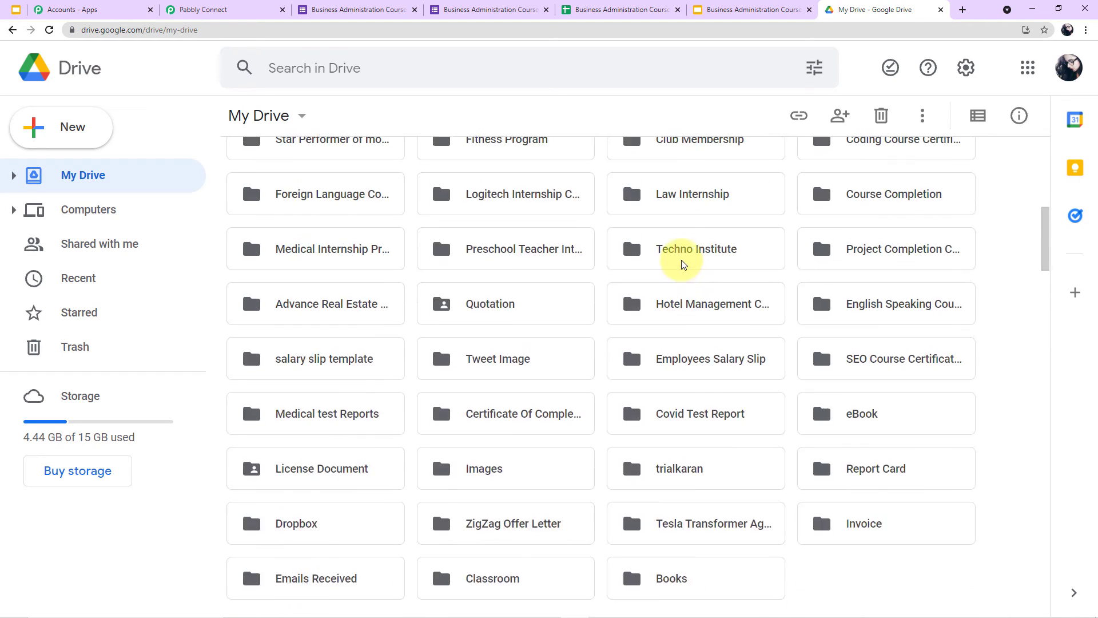
scroll(681, 263, up, 3)
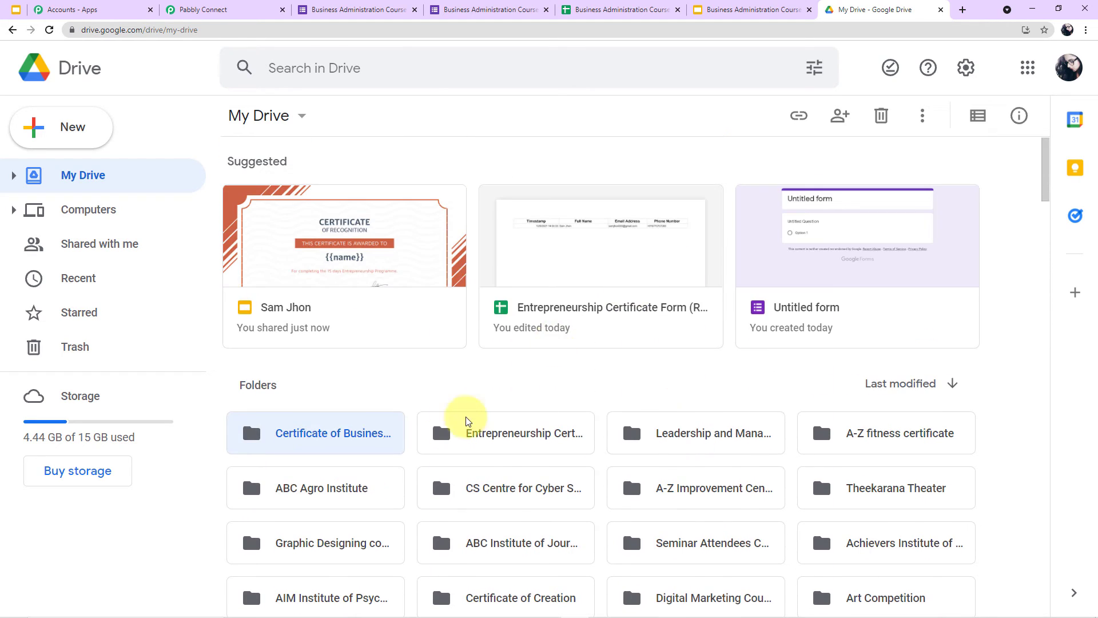
double_click(337, 436)
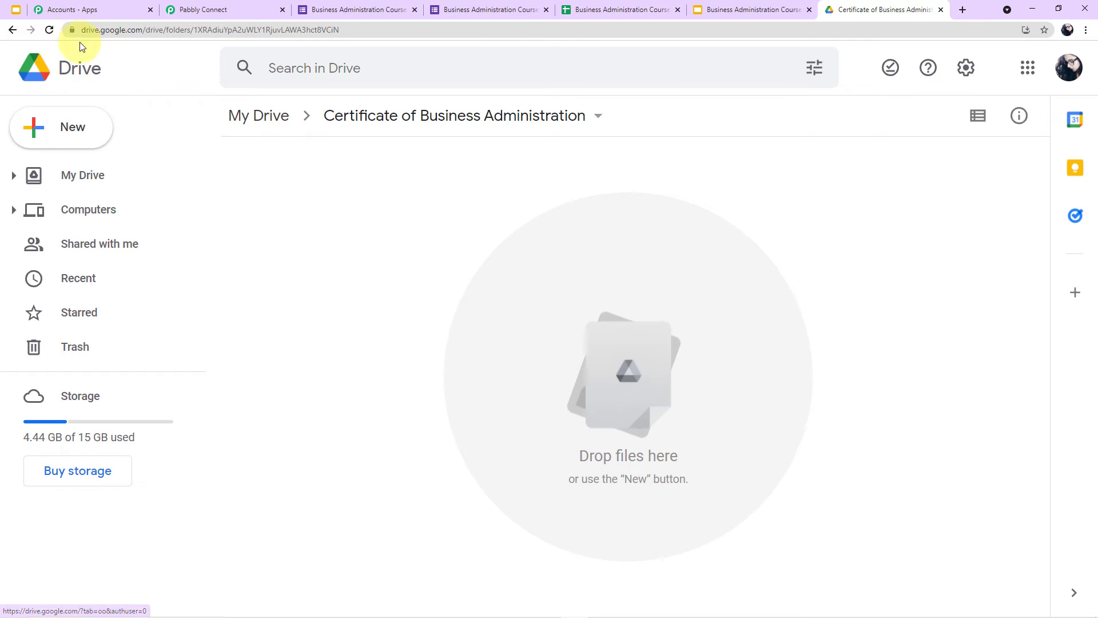
Step: Return to Pabbly Connect and set the new presentation's location to the Certificate of Business Administration folder
click(213, 11)
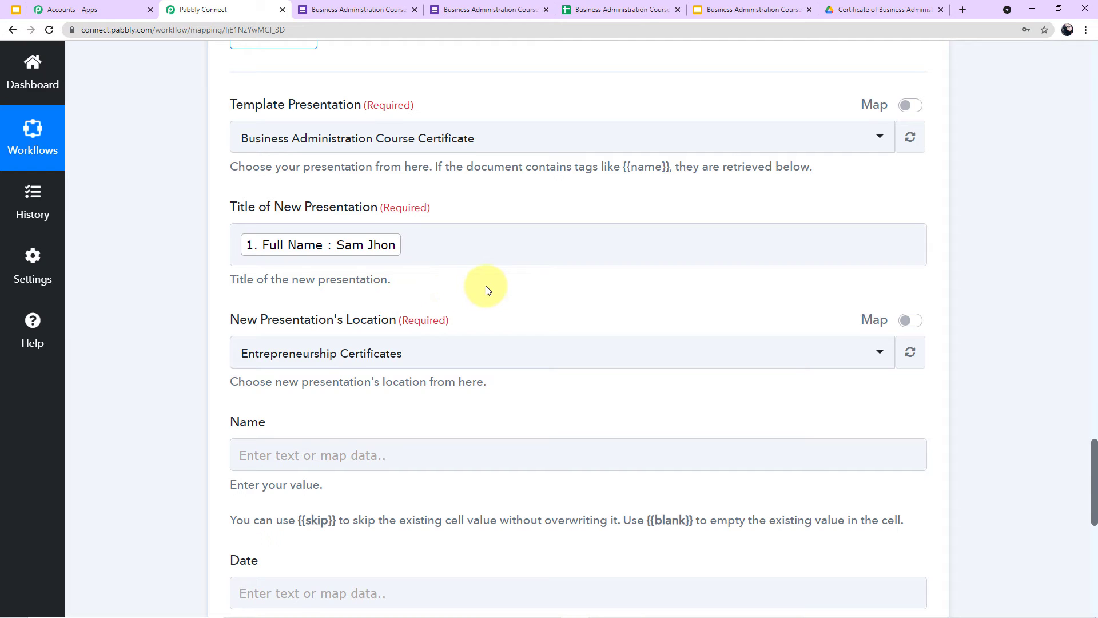
scroll(485, 286, down, 1)
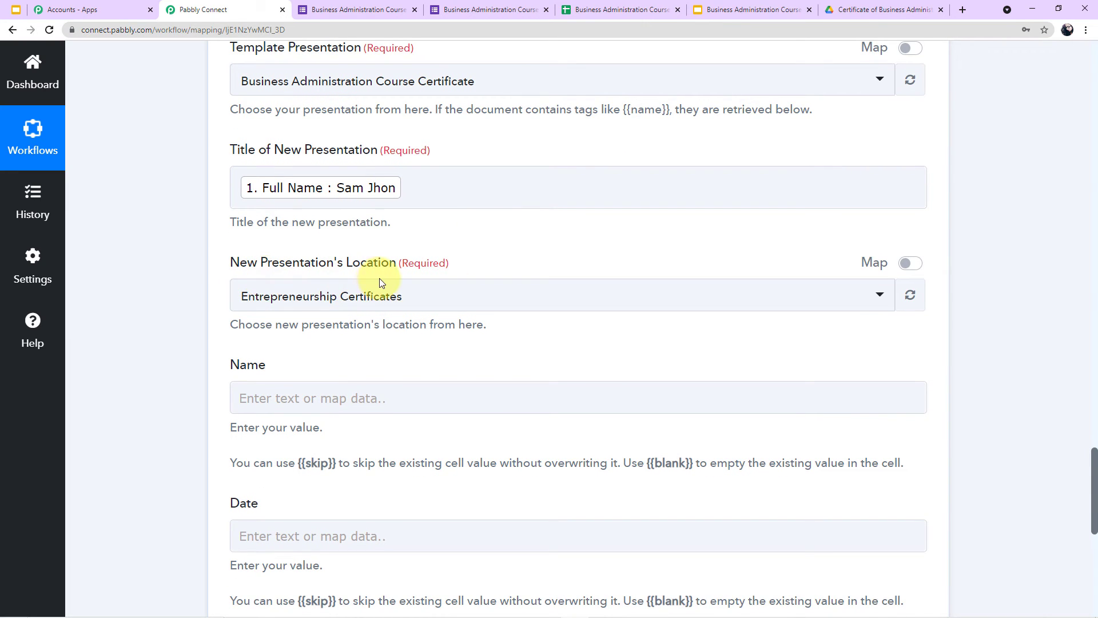
click(873, 302)
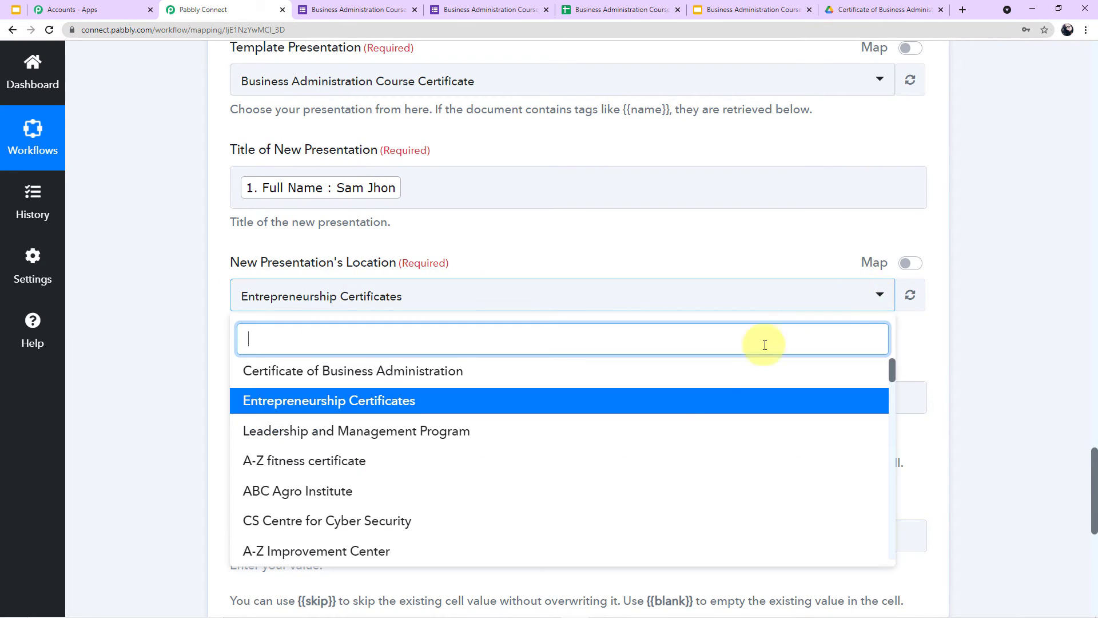
scroll(597, 445, down, 2)
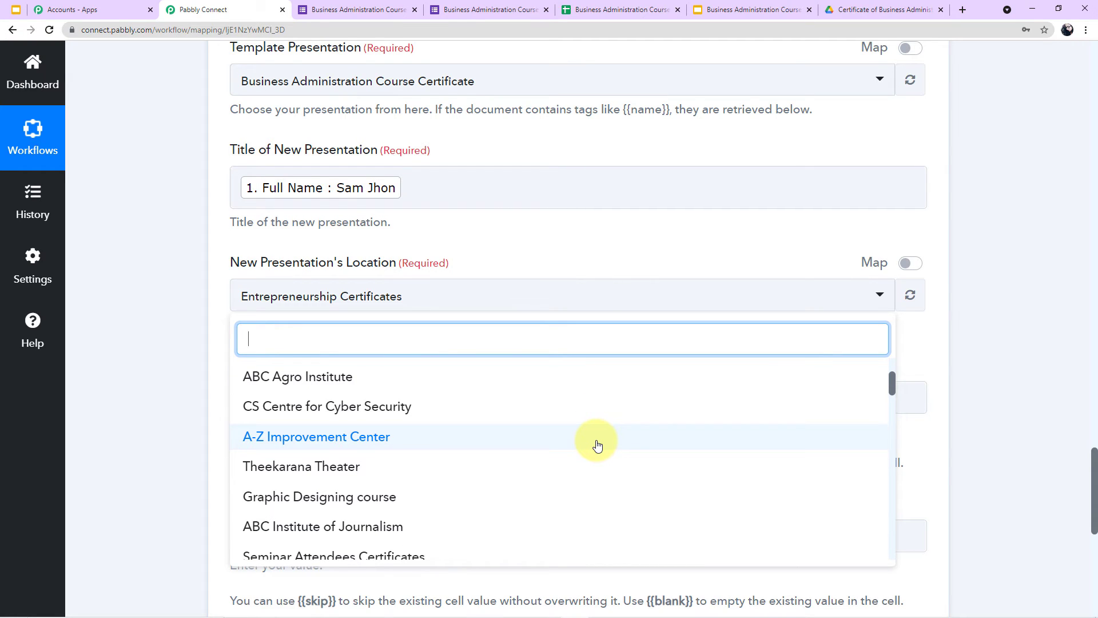
scroll(597, 445, down, 1)
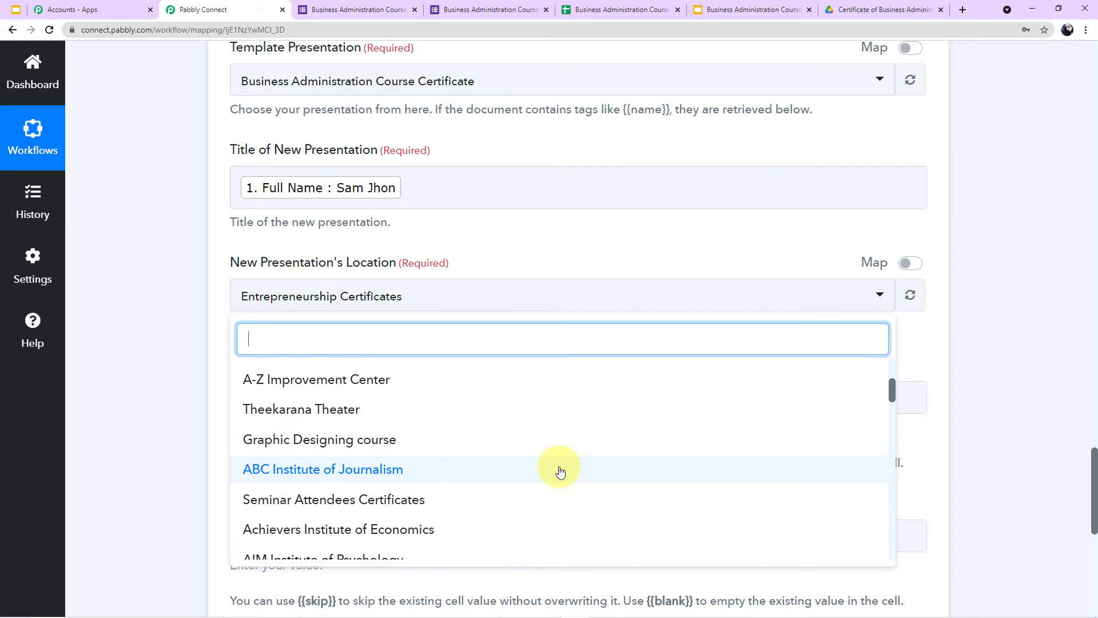
scroll(560, 471, up, 2)
scroll(560, 472, up, 1)
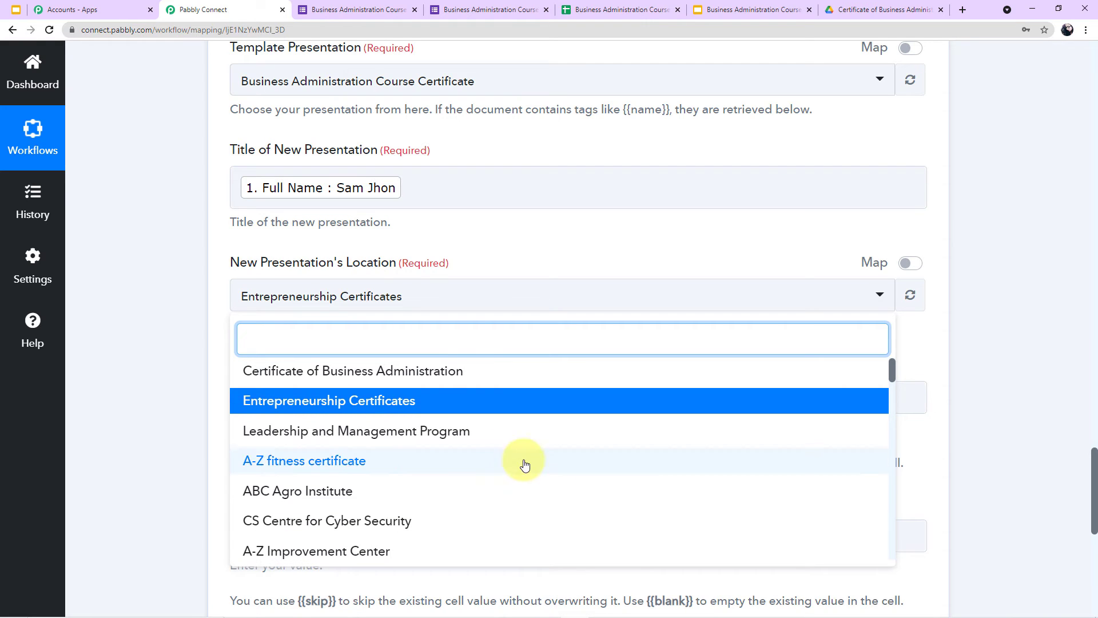
click(355, 376)
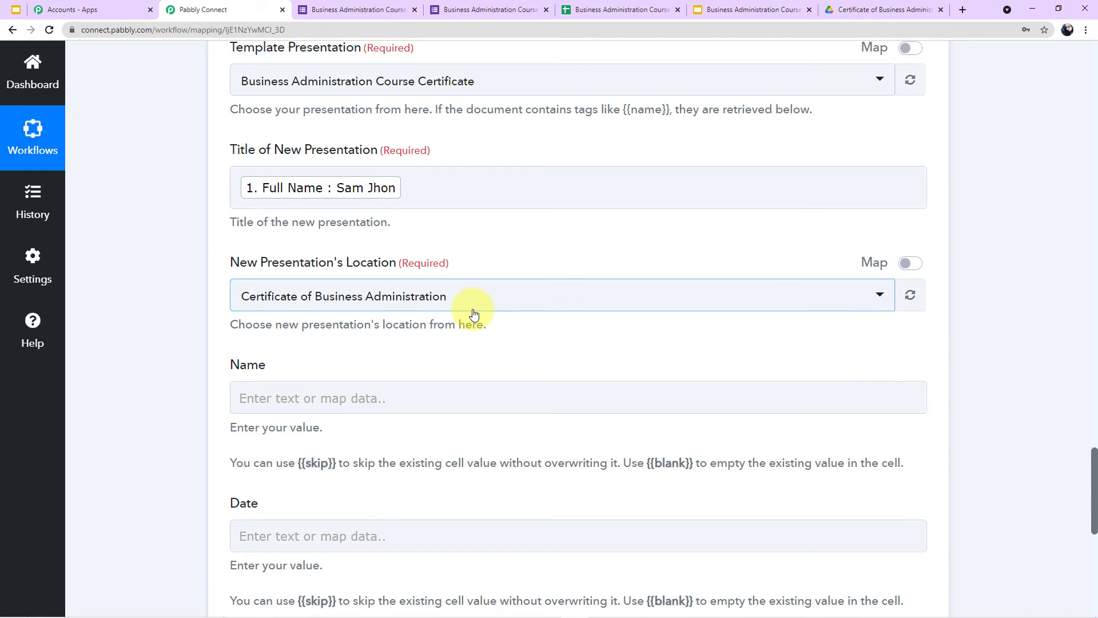
Step: Map the certificate's Name field to the Full Name from the Google Forms response
scroll(473, 311, down, 3)
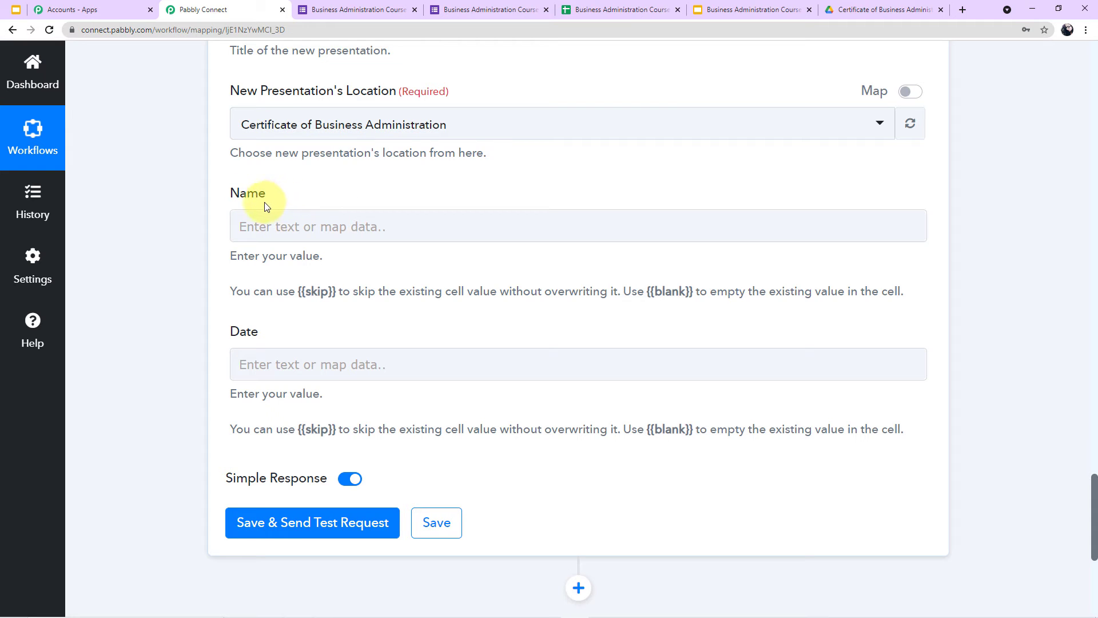
click(306, 234)
click(330, 219)
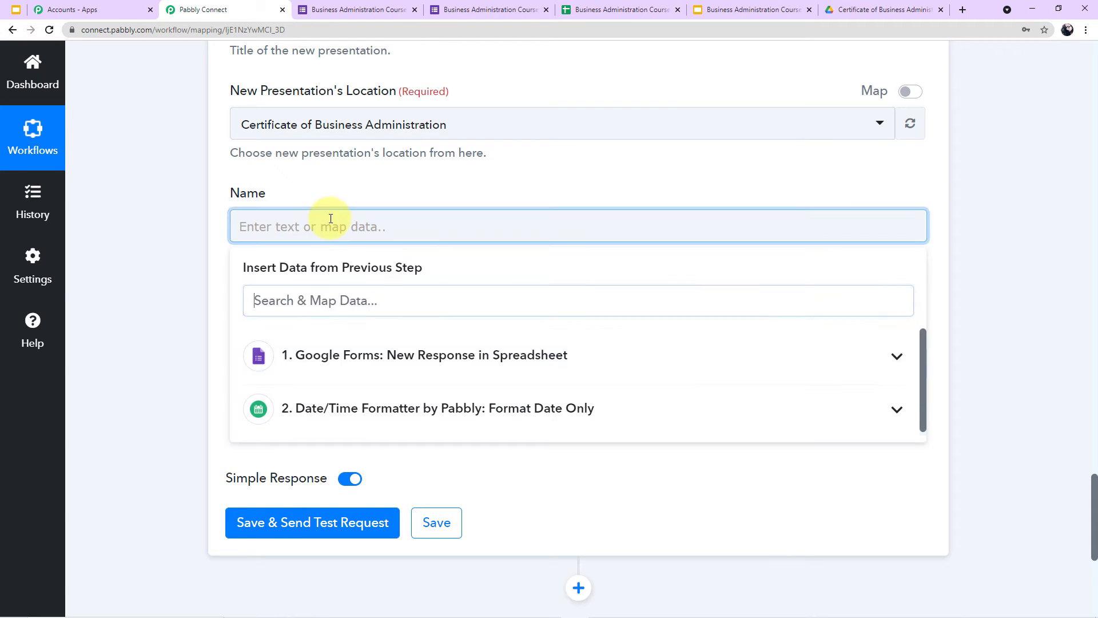
click(436, 354)
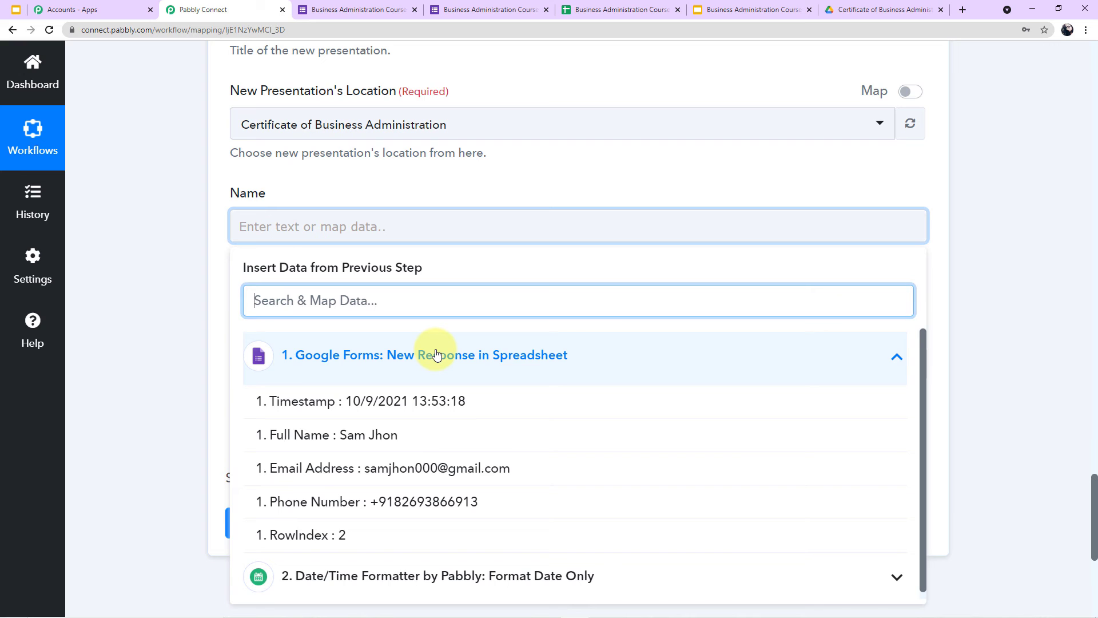
click(482, 439)
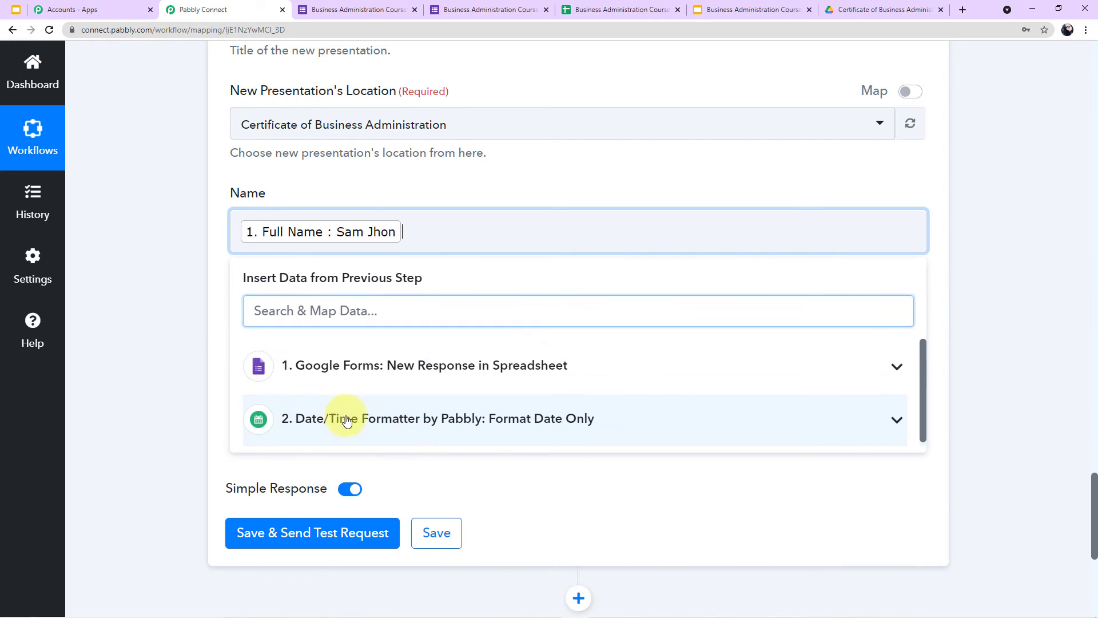
click(195, 322)
Step: Map the certificate's Date field to the Result of the Date/Time Formatter step
scroll(447, 274, down, 2)
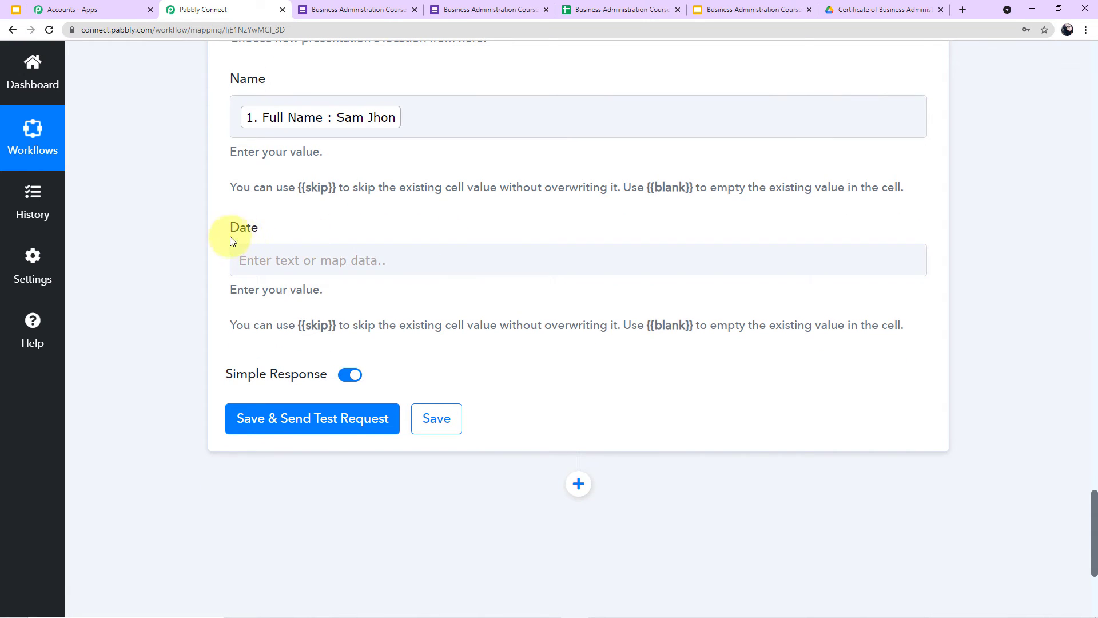
click(290, 260)
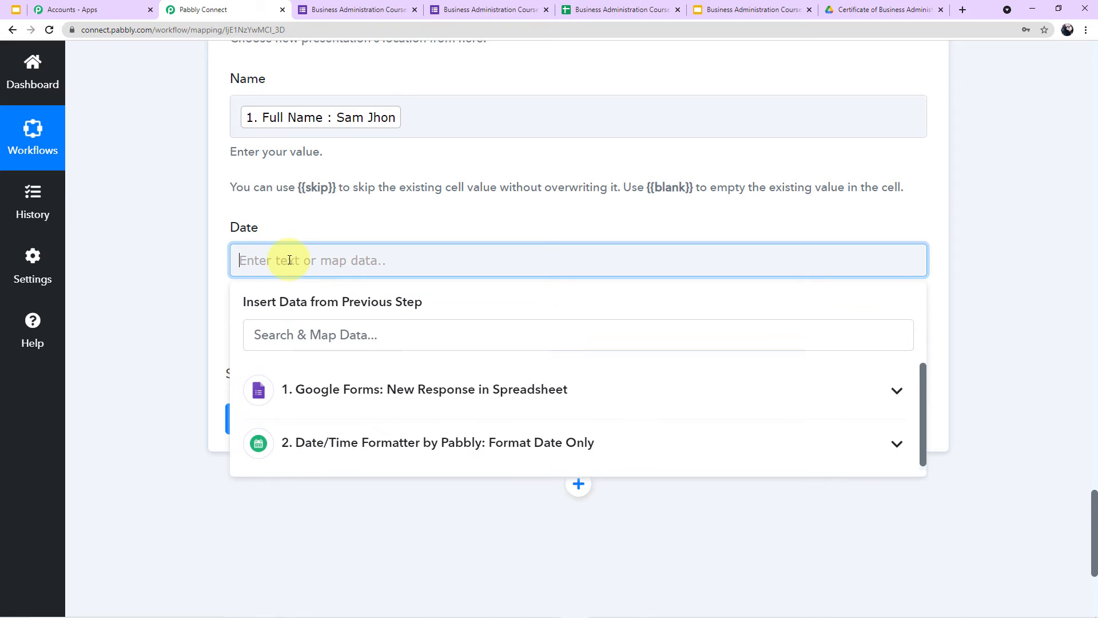
click(398, 456)
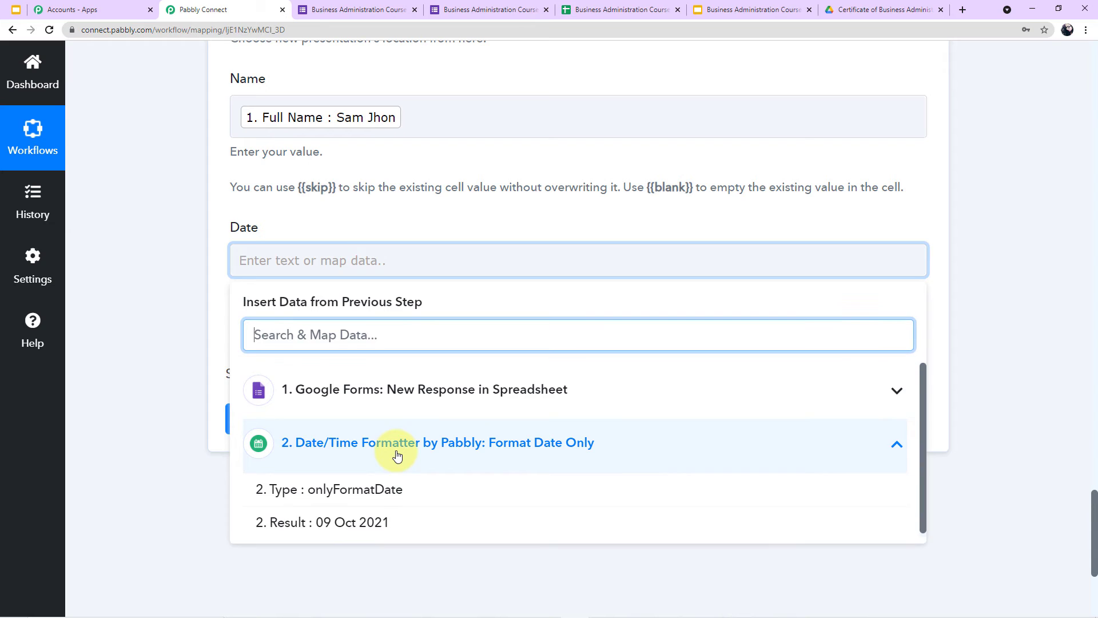
click(320, 523)
click(194, 379)
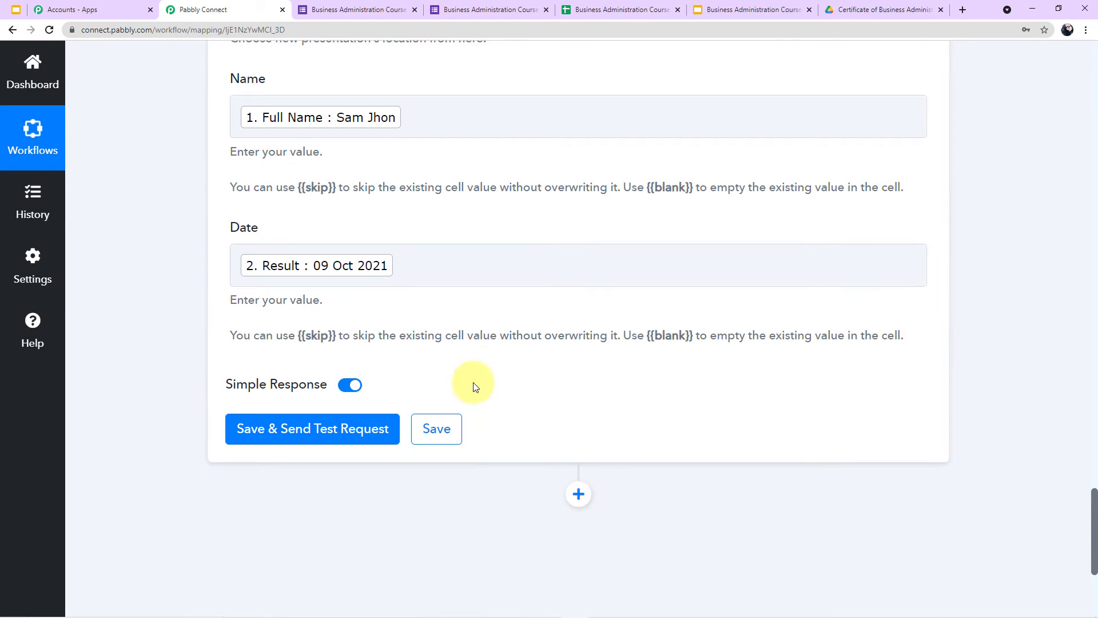
Step: Save the Google Slides certificate step and send its test request
scroll(533, 325, up, 4)
scroll(533, 325, down, 3)
scroll(532, 325, down, 1)
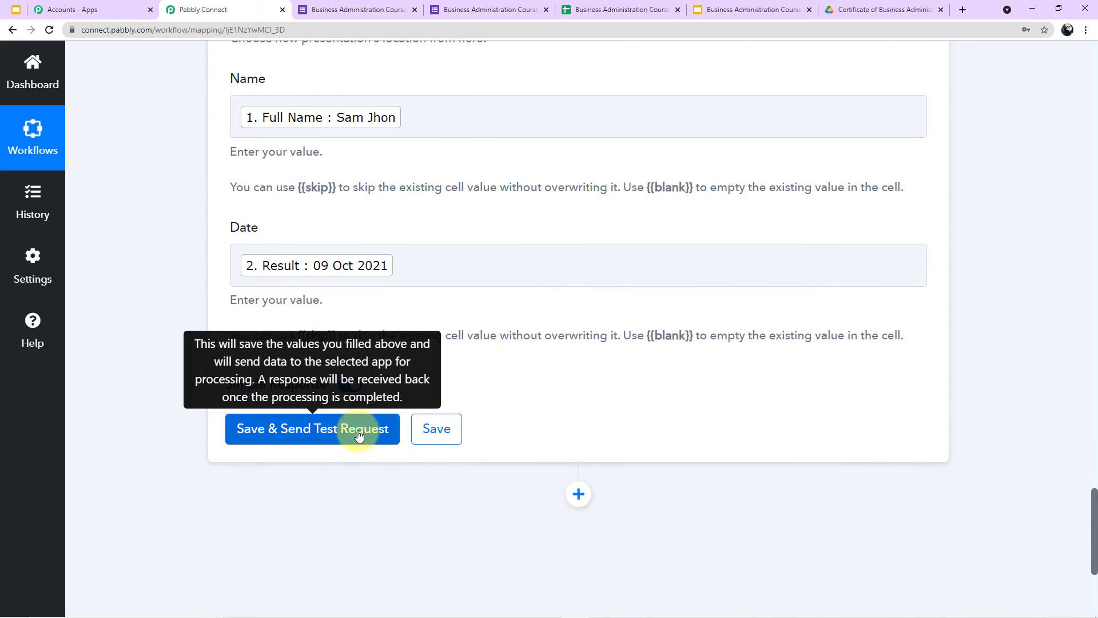
click(379, 429)
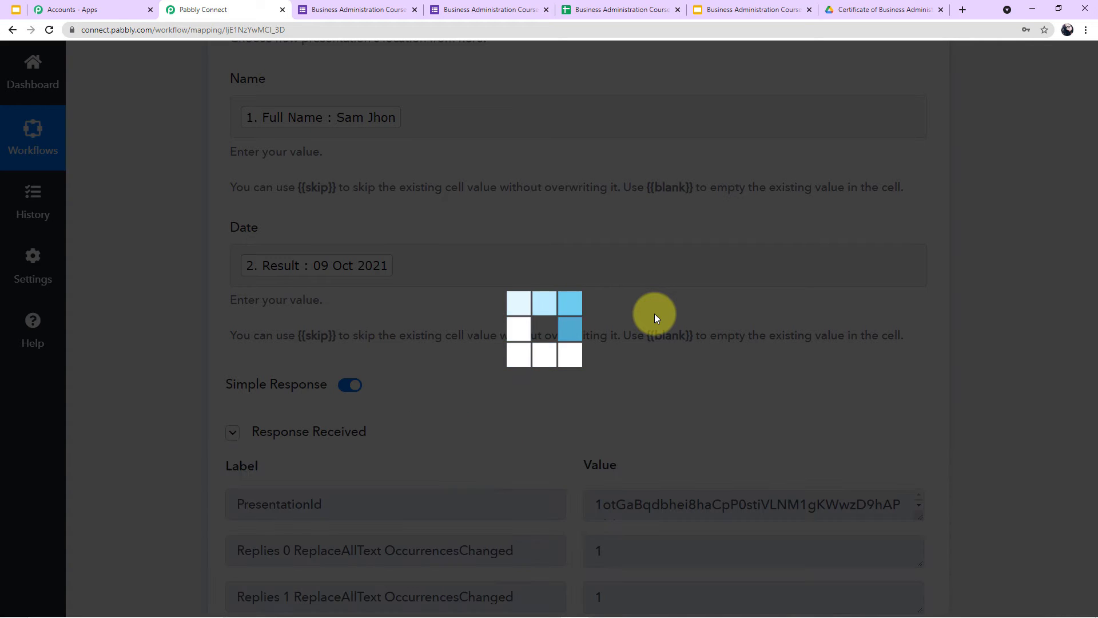
scroll(656, 318, down, 2)
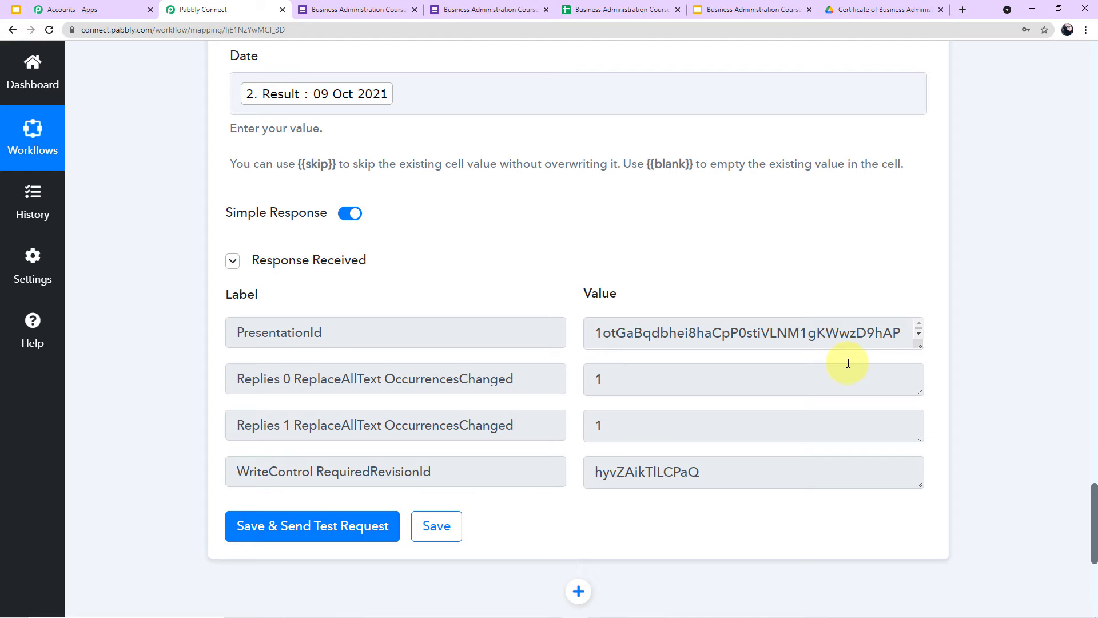
Step: Add a Google Drive action after the Google Slides step with the event Share a File With Anyone
scroll(950, 356, down, 4)
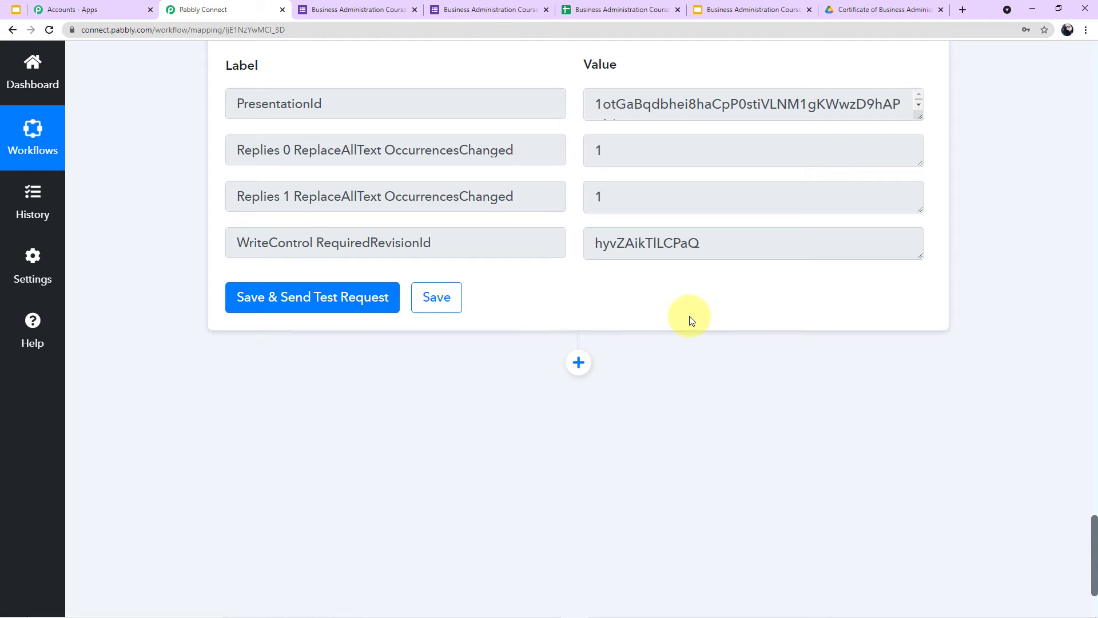
click(578, 362)
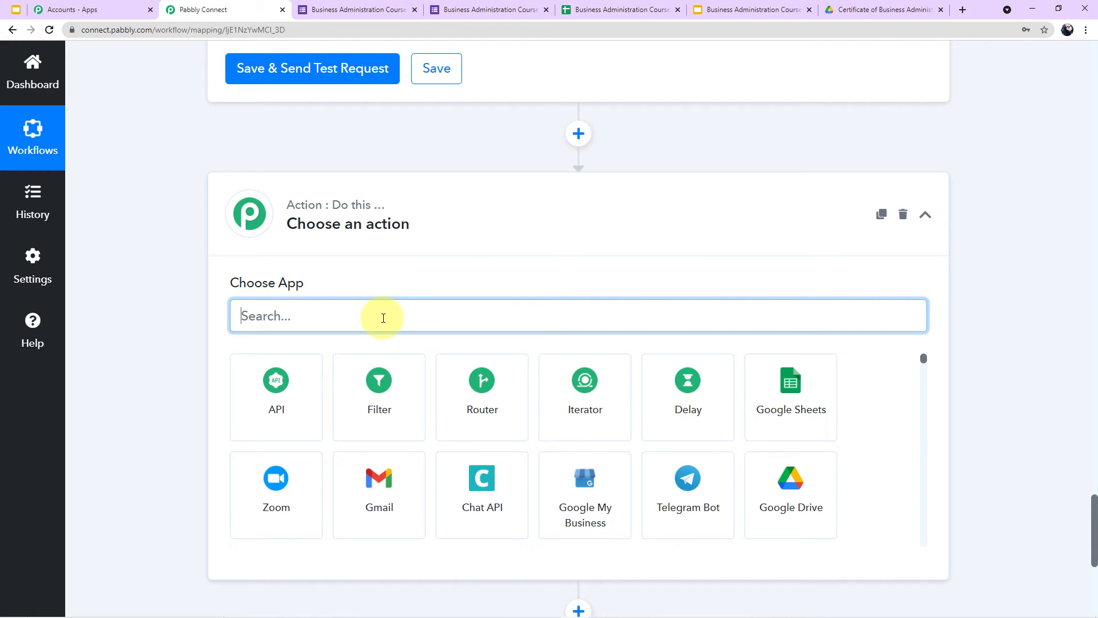
text(Google dr)
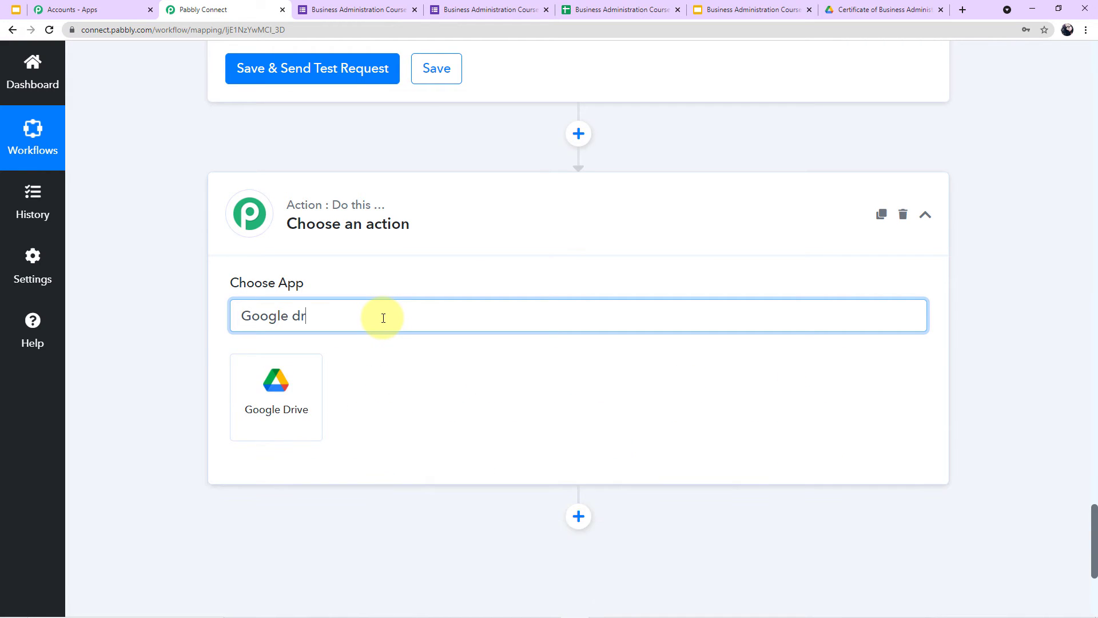
click(306, 411)
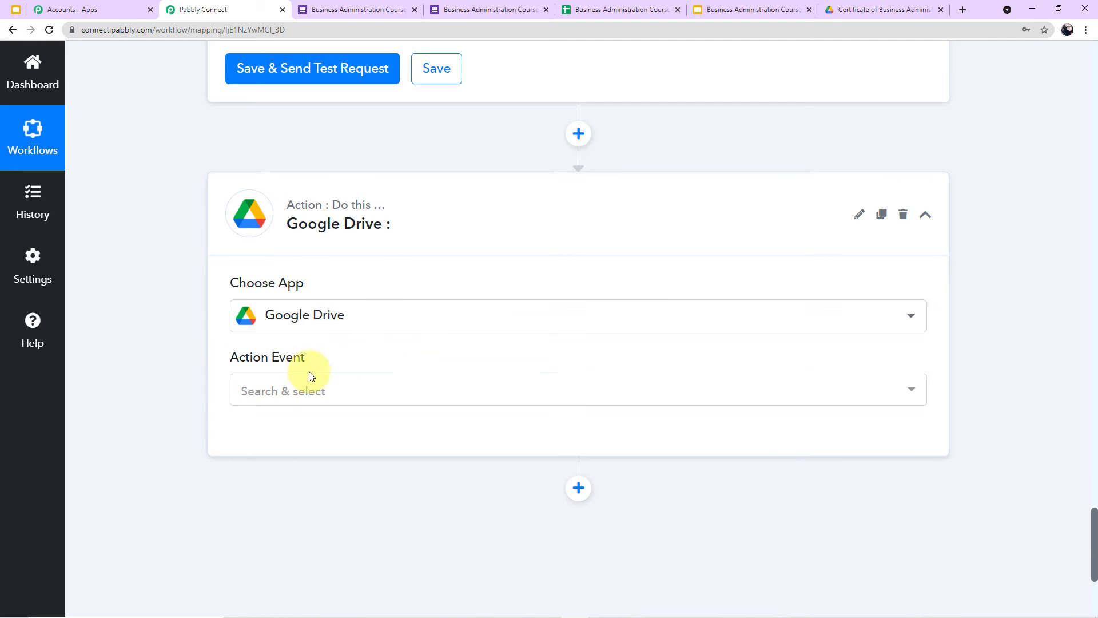
click(910, 395)
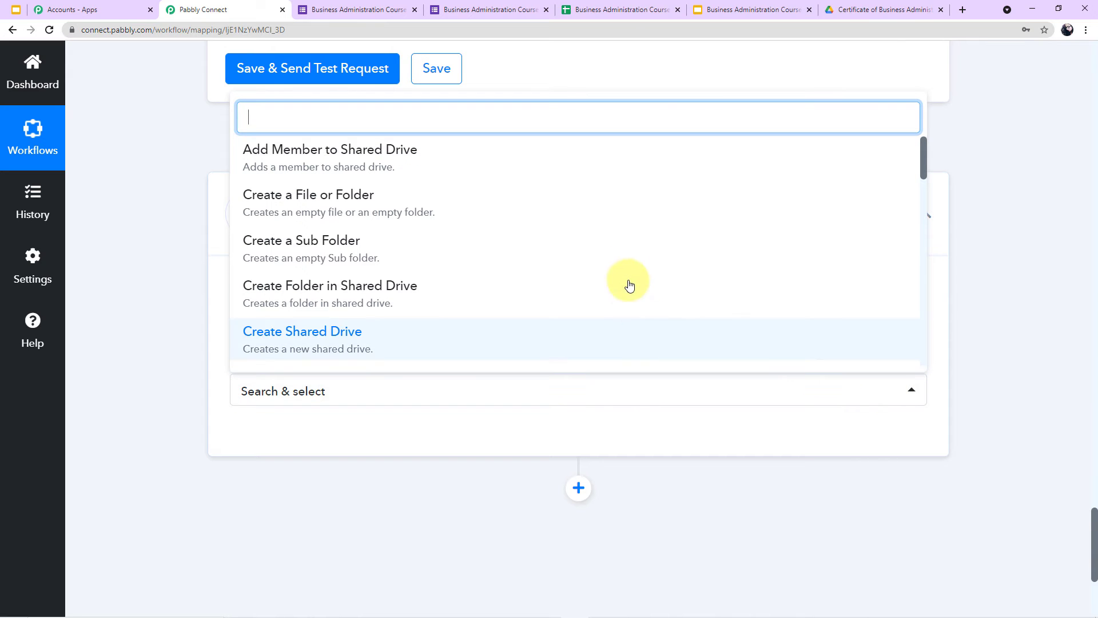
scroll(601, 216, down, 3)
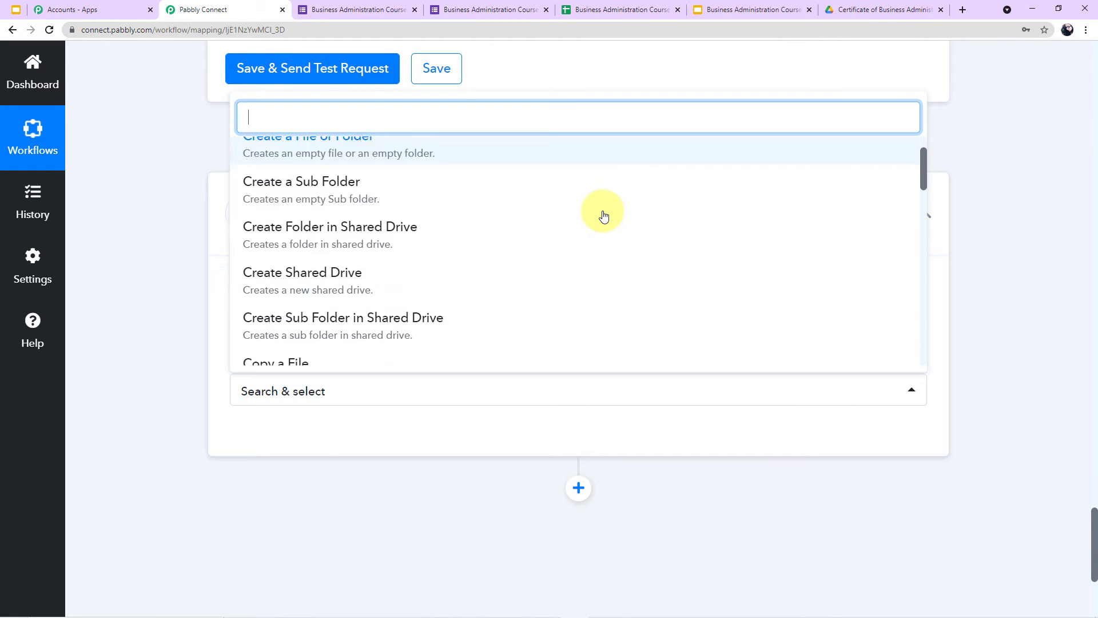
scroll(601, 215, down, 5)
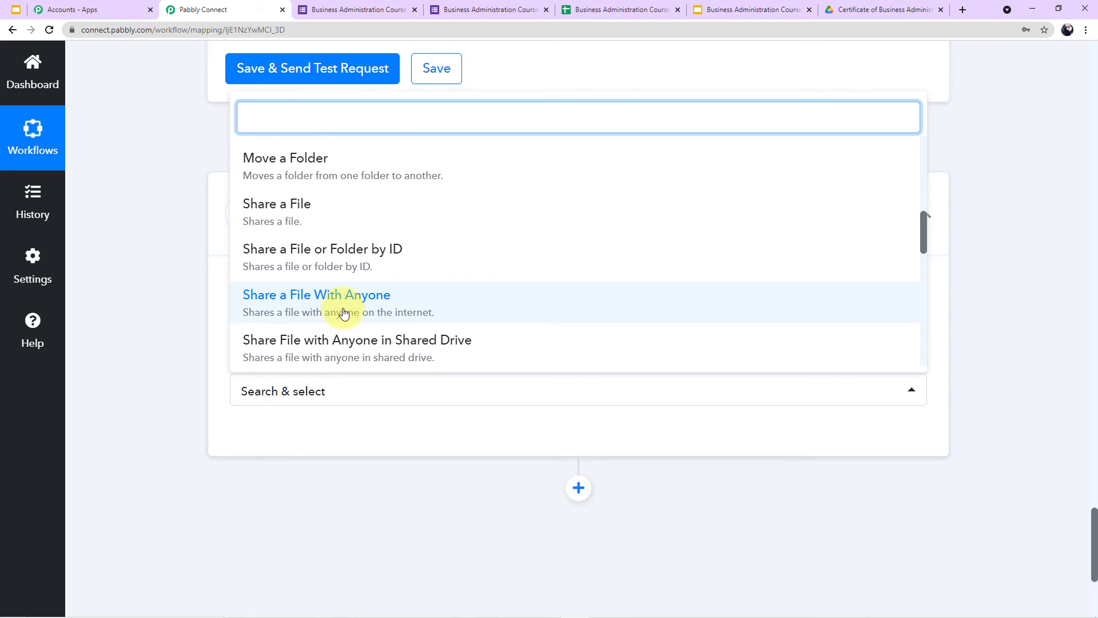
click(375, 311)
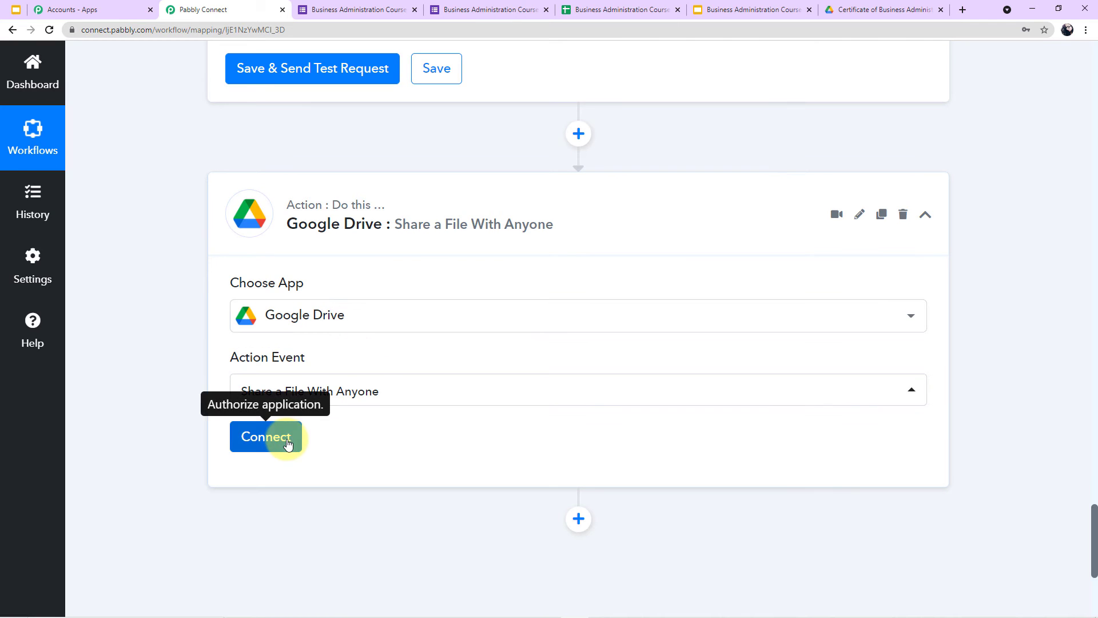
Step: Add a new Google Drive connection for the action and authorize it with the Google account
click(284, 442)
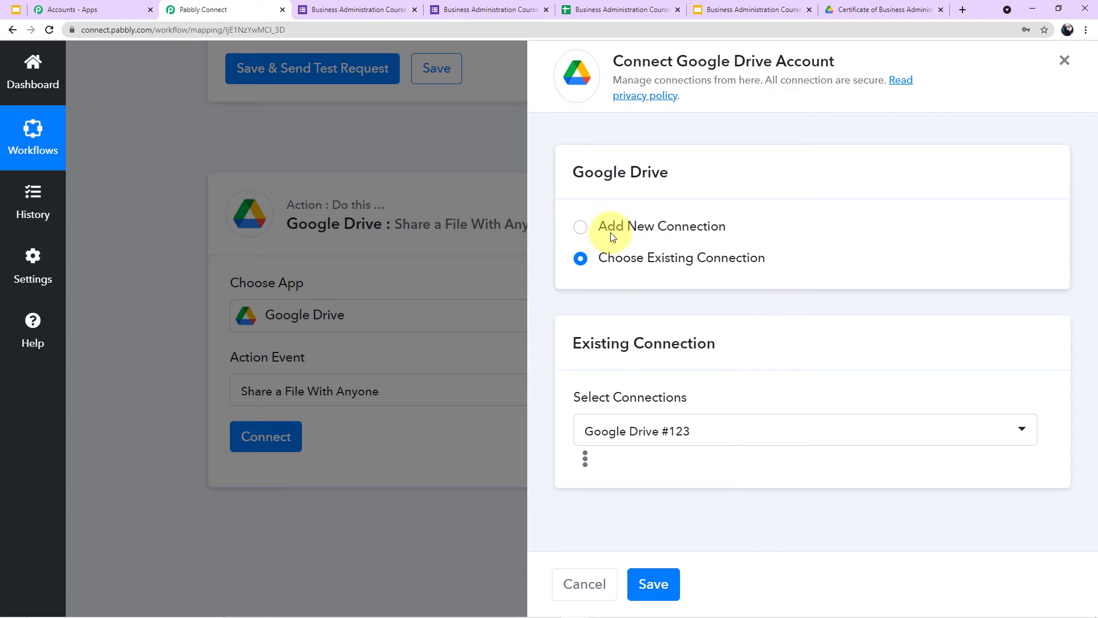
click(580, 228)
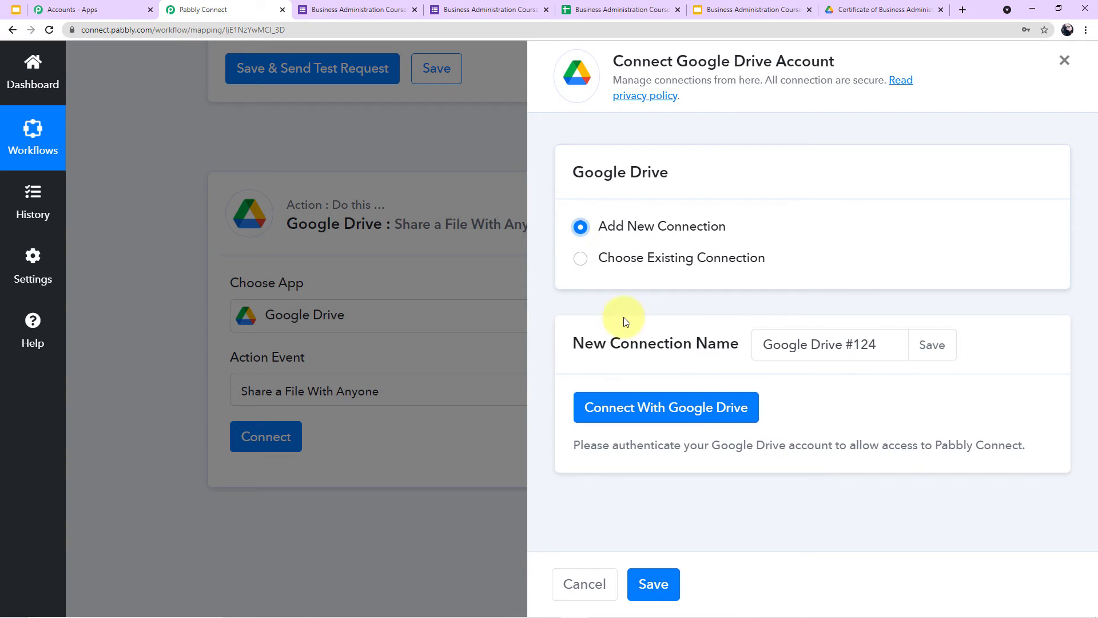
click(706, 425)
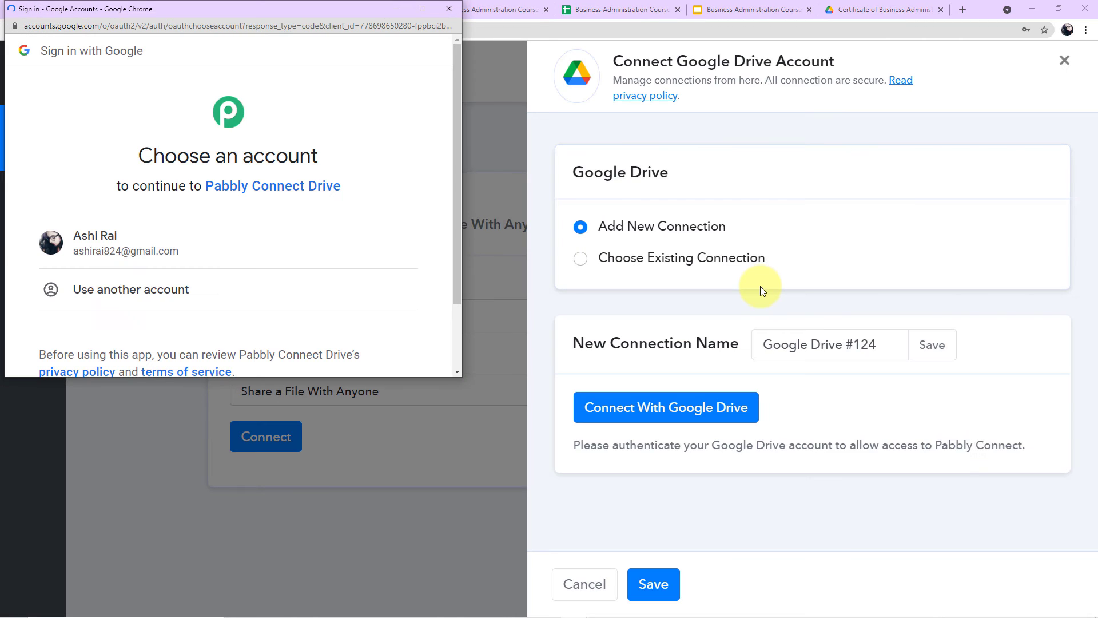
click(261, 239)
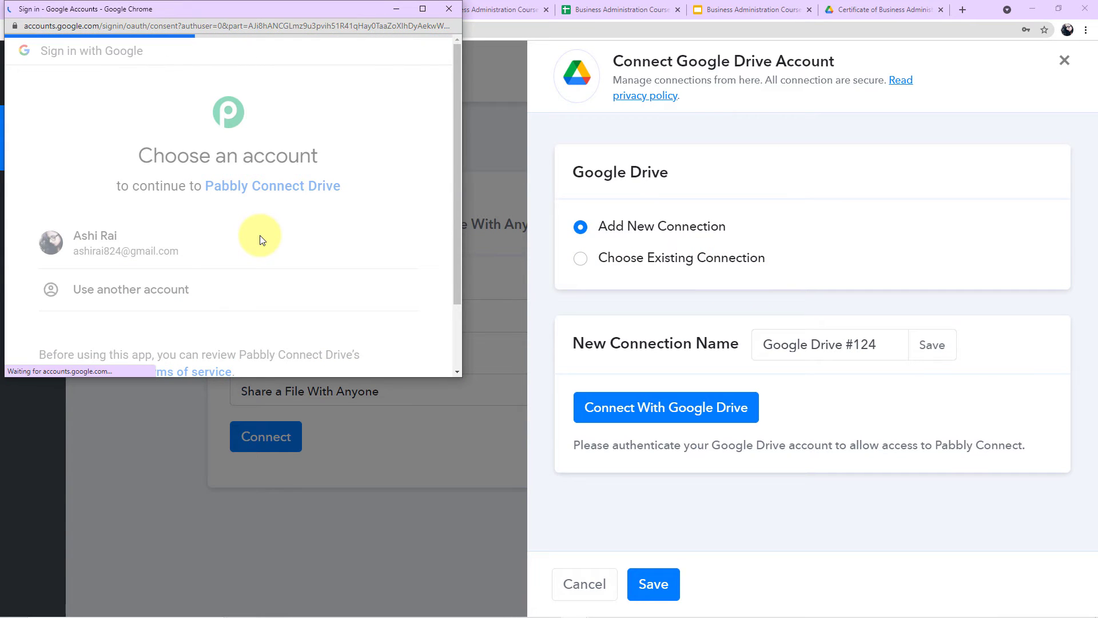
scroll(287, 207, down, 2)
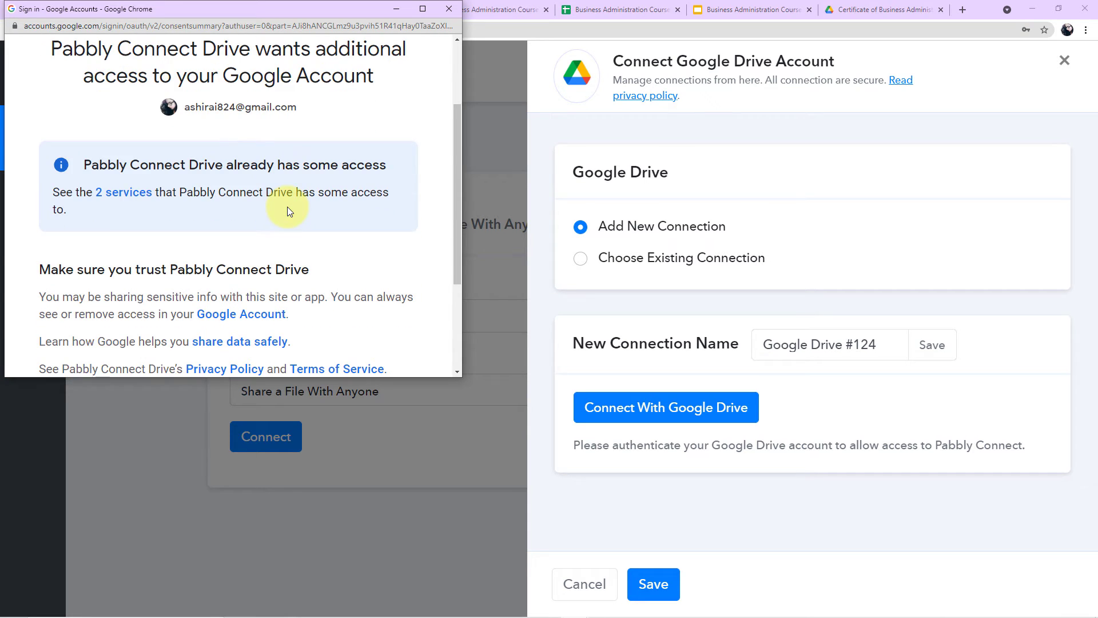
scroll(287, 210, down, 2)
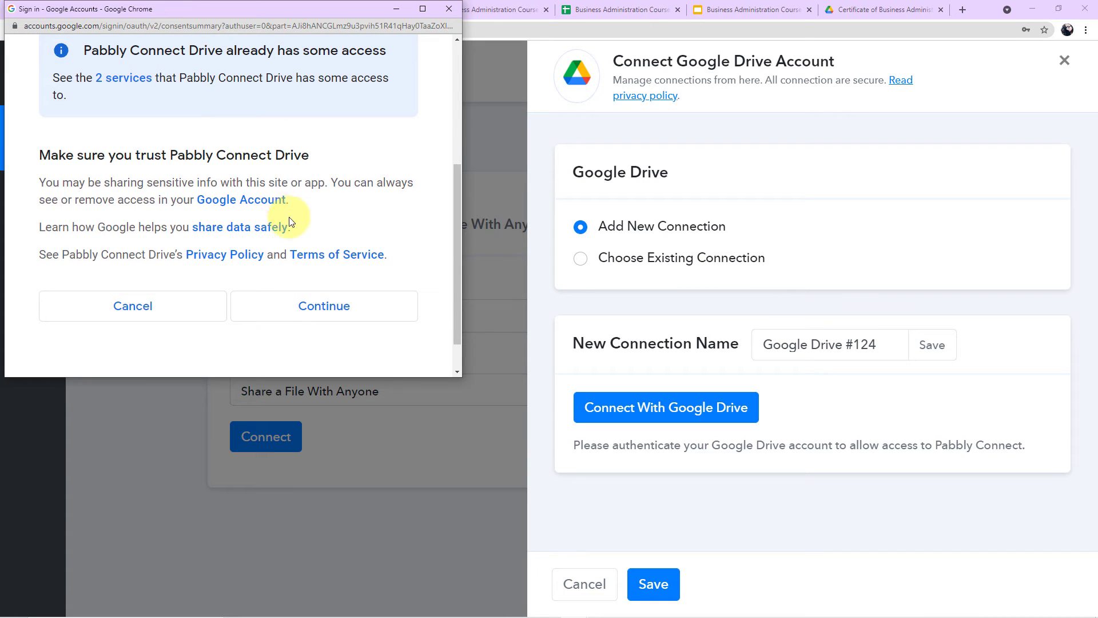
click(315, 304)
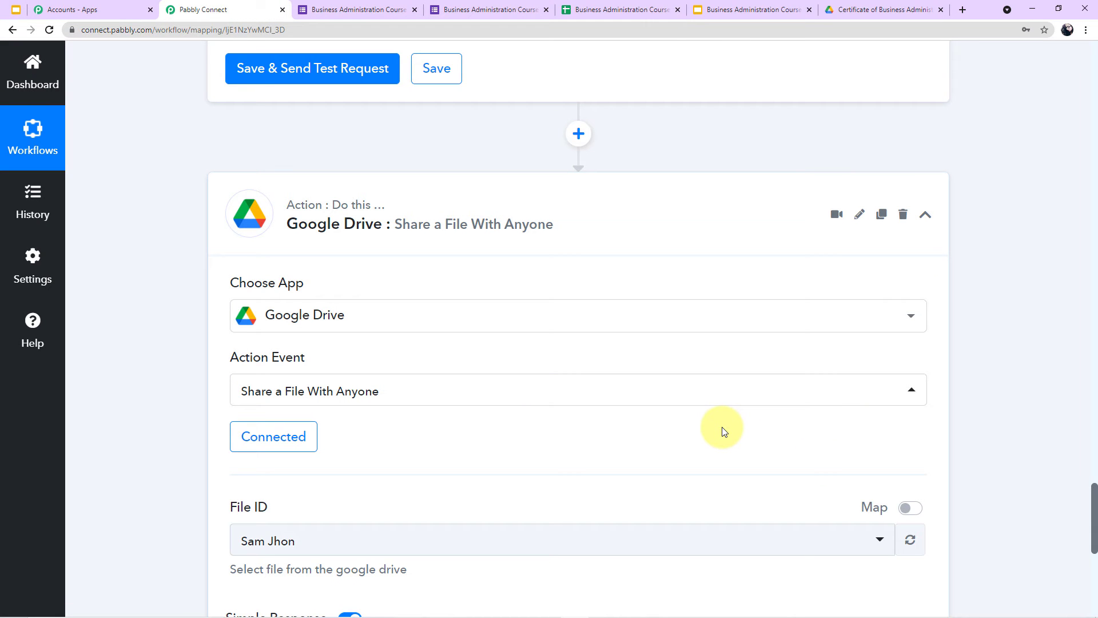
Step: Examine the full PresentationId value in the response received by the Google Slides step
scroll(563, 400, down, 2)
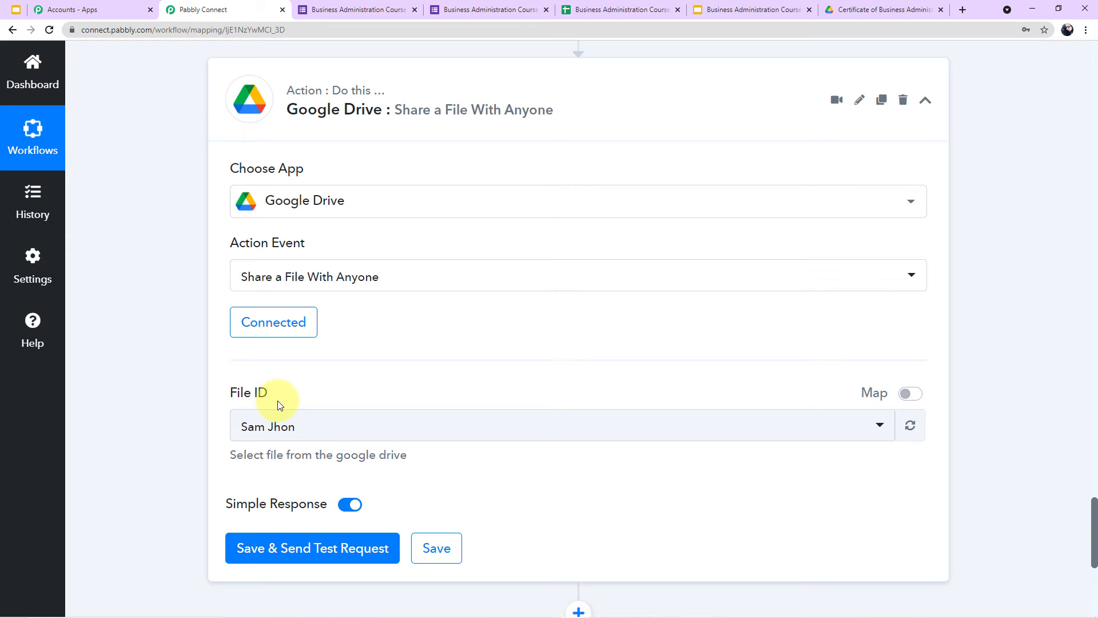
scroll(1011, 393, up, 6)
scroll(1011, 392, up, 2)
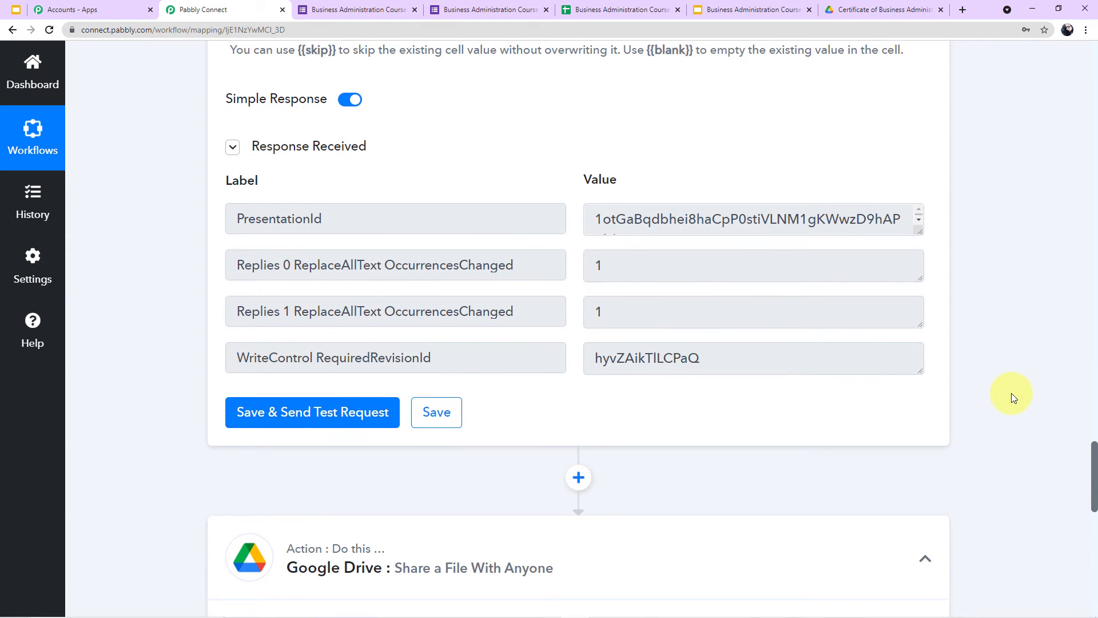
scroll(688, 341, up, 1)
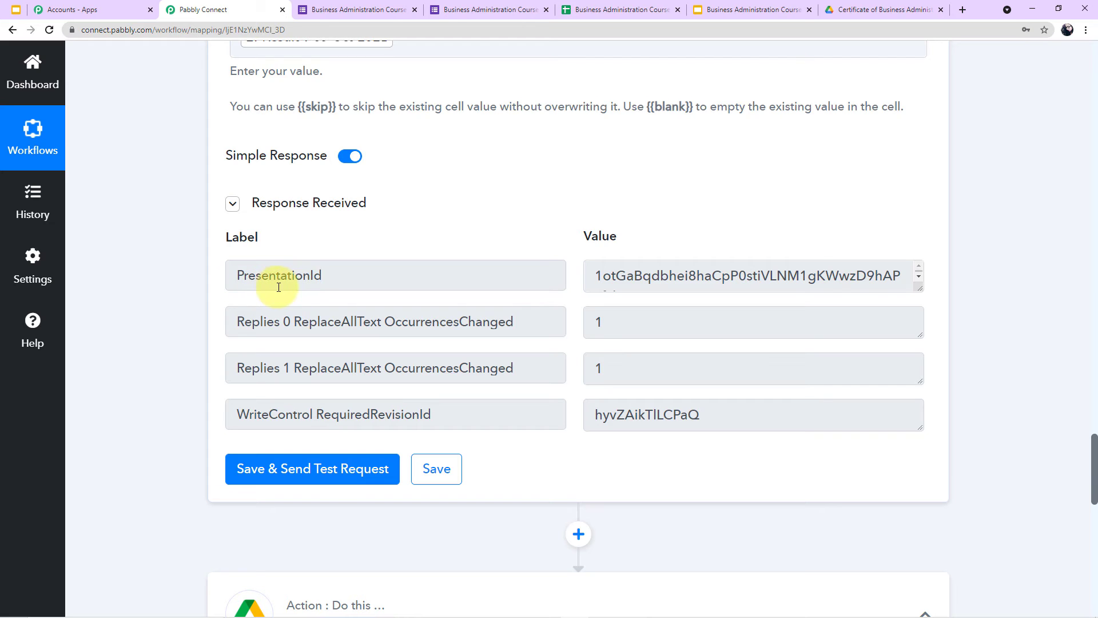
drag(919, 286, 922, 314)
drag(629, 297, 579, 257)
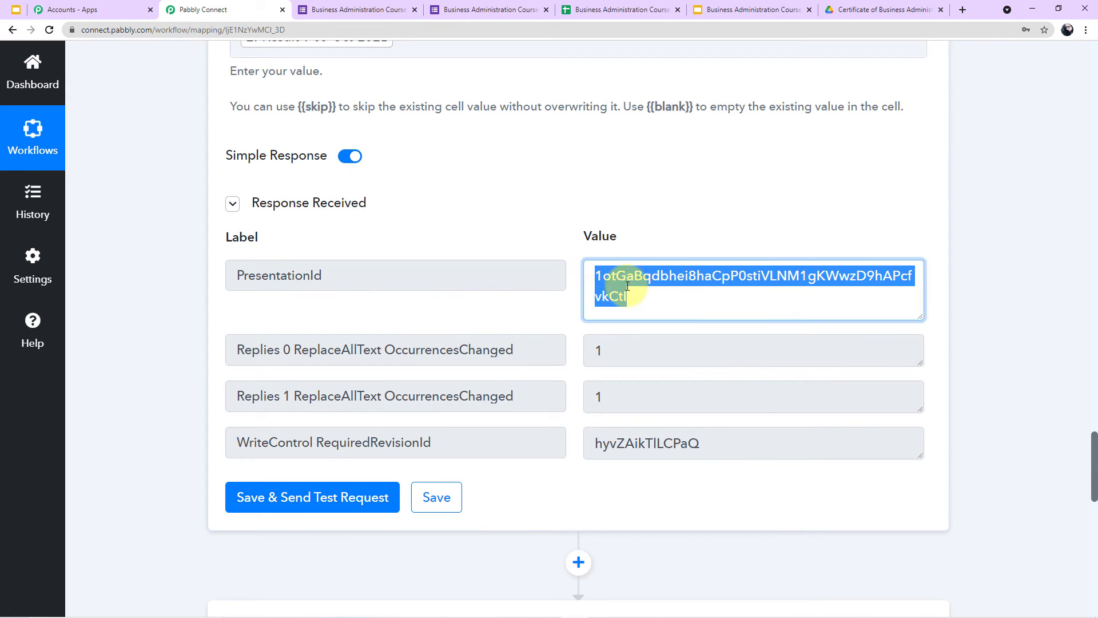
Step: Enable mapping for the Google Drive File ID and map it to the PresentationId from the Google Slides step
scroll(989, 343, down, 3)
scroll(1006, 348, down, 6)
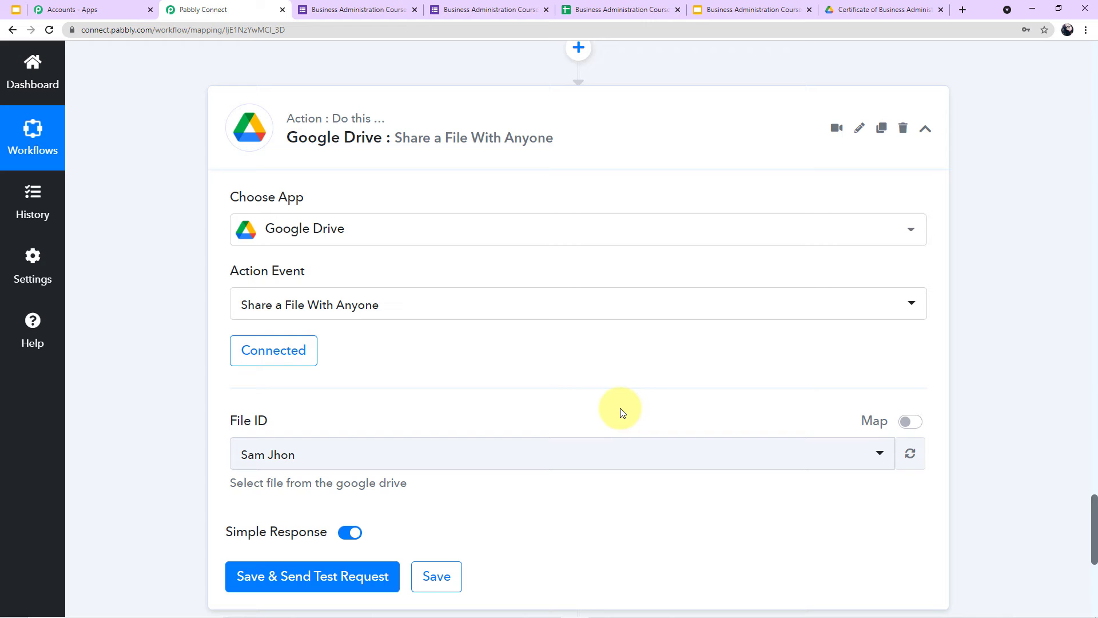
click(912, 423)
click(571, 455)
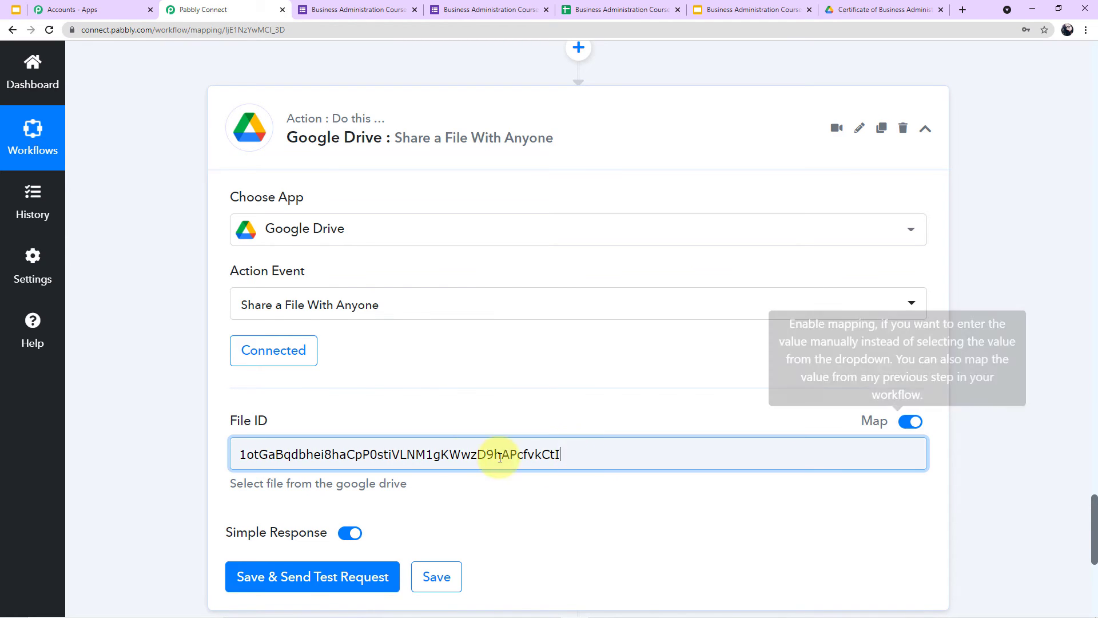
key(ctrl+a)
key(BackSpace)
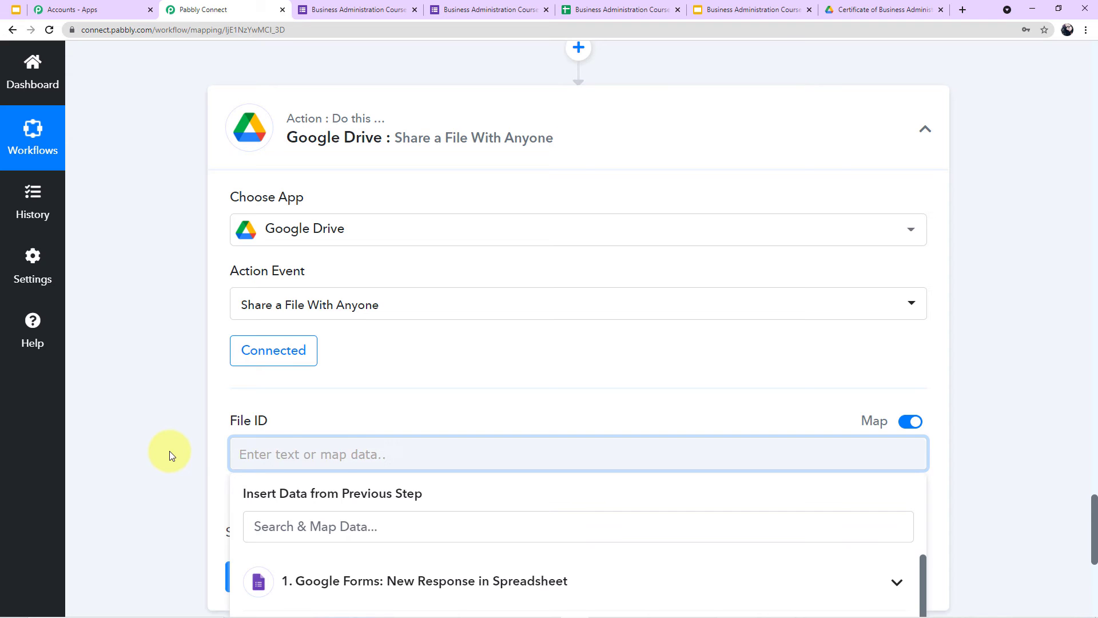
scroll(400, 458, down, 4)
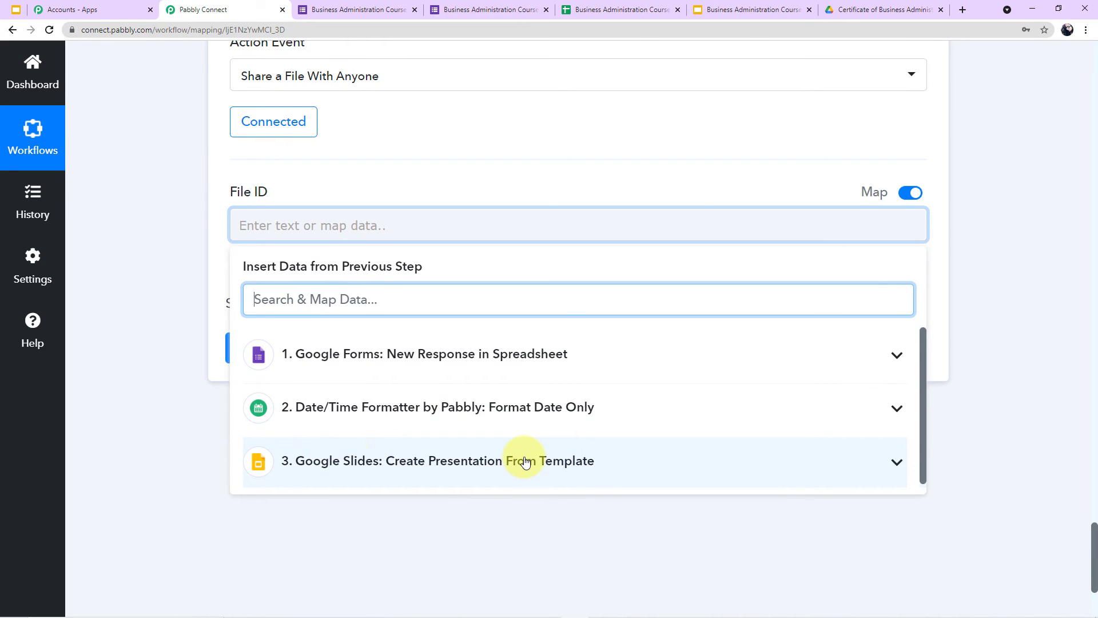
click(525, 462)
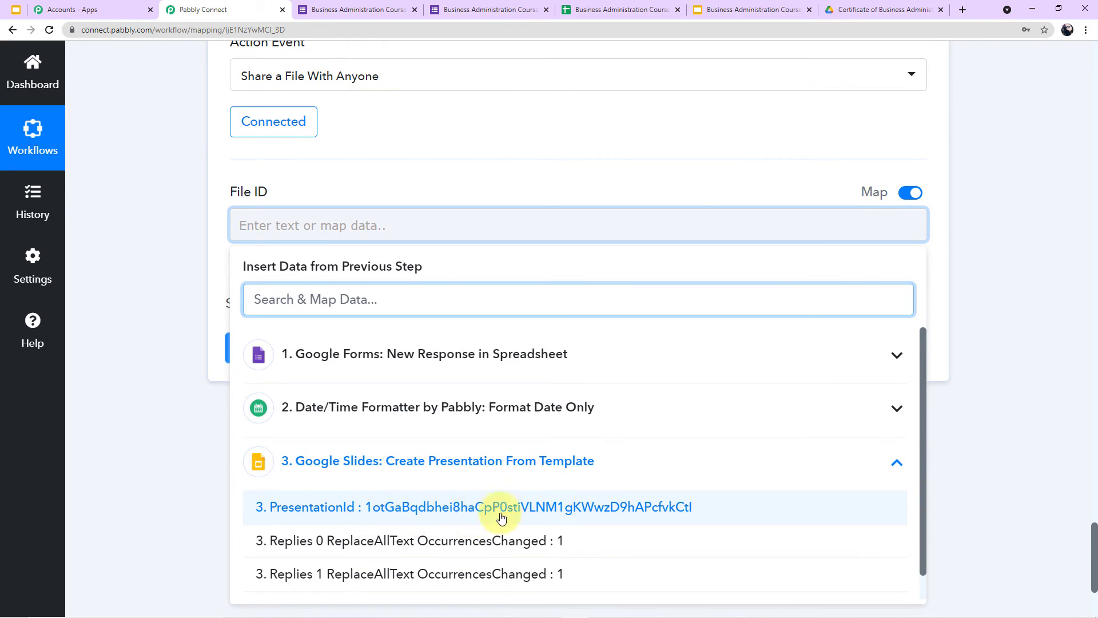
click(472, 518)
click(184, 358)
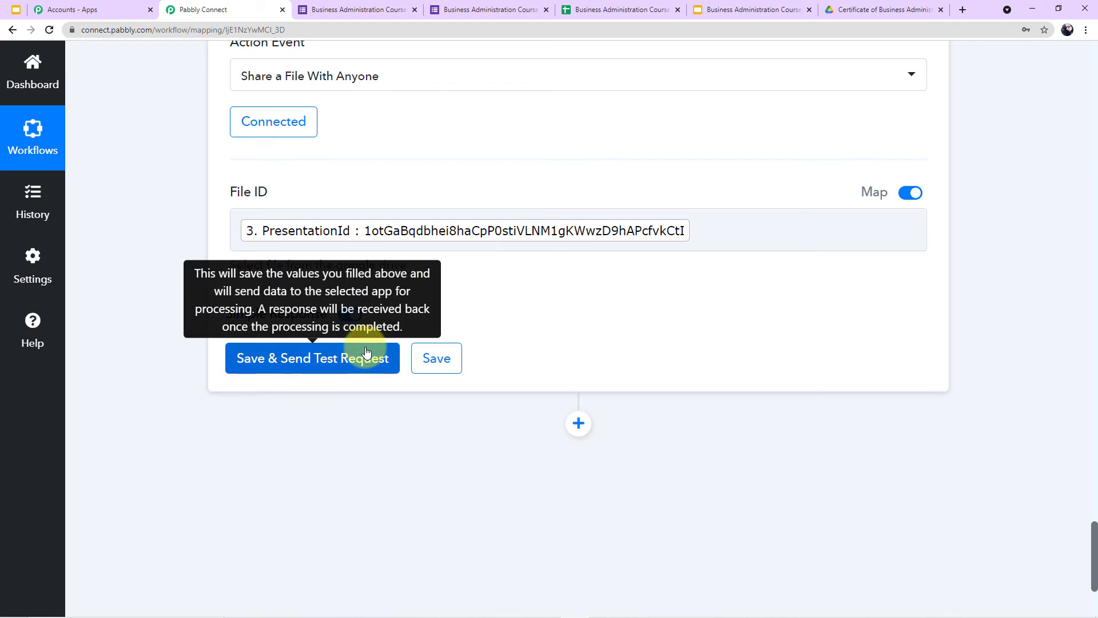
Step: Save the Google Drive sharing step, send its test request and look through the received response fields
click(367, 351)
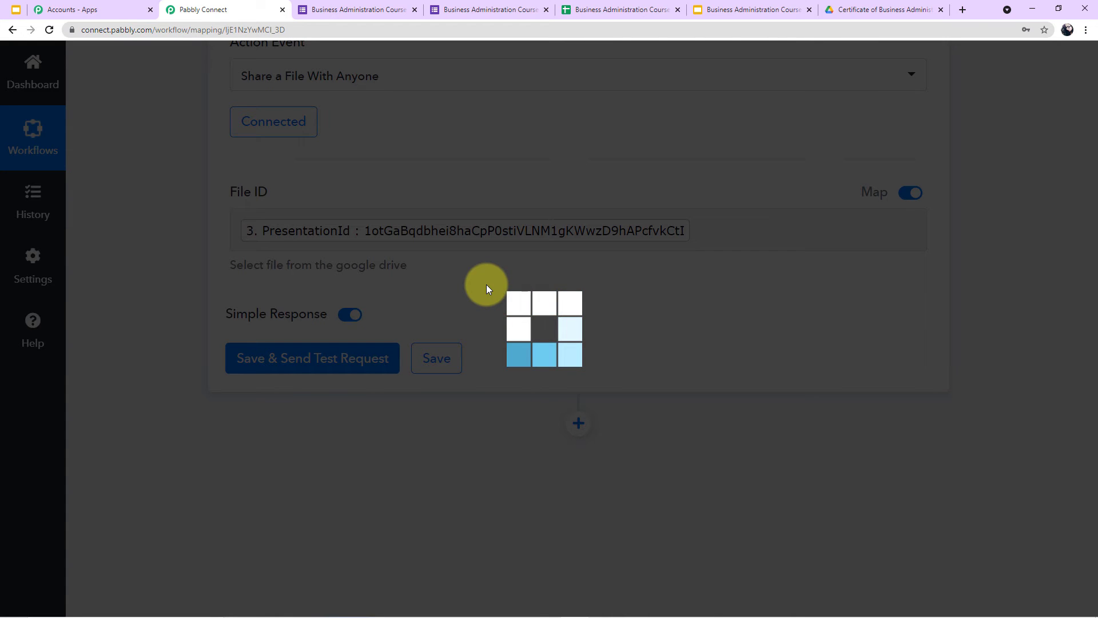
scroll(661, 394, down, 3)
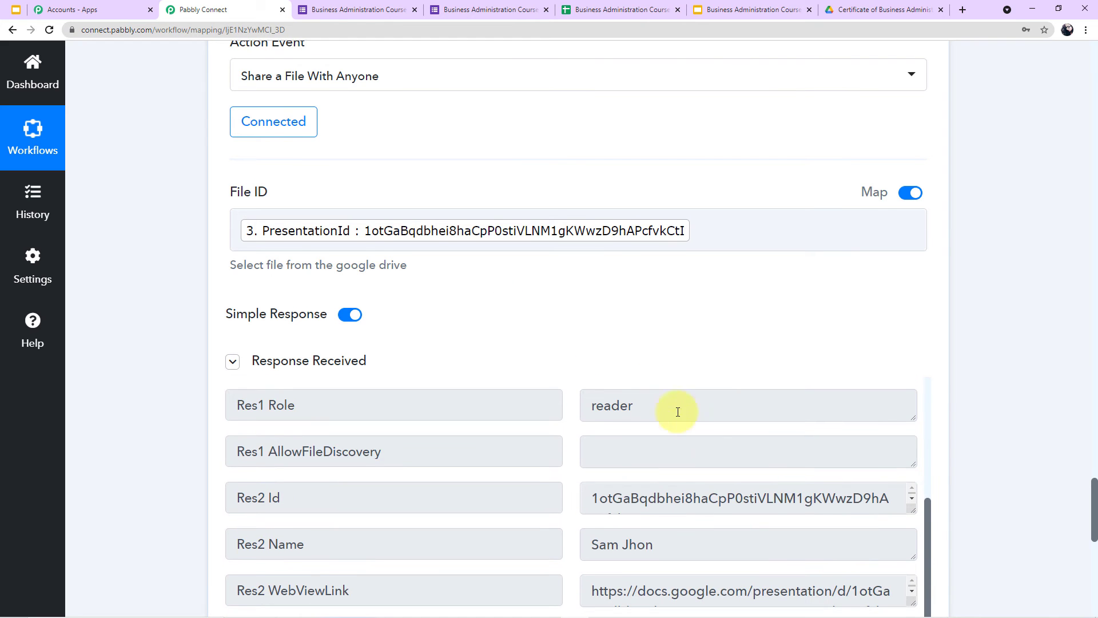
scroll(790, 545, down, 2)
scroll(850, 478, down, 2)
scroll(1040, 494, down, 1)
scroll(788, 434, down, 3)
scroll(984, 391, up, 1)
scroll(984, 390, up, 2)
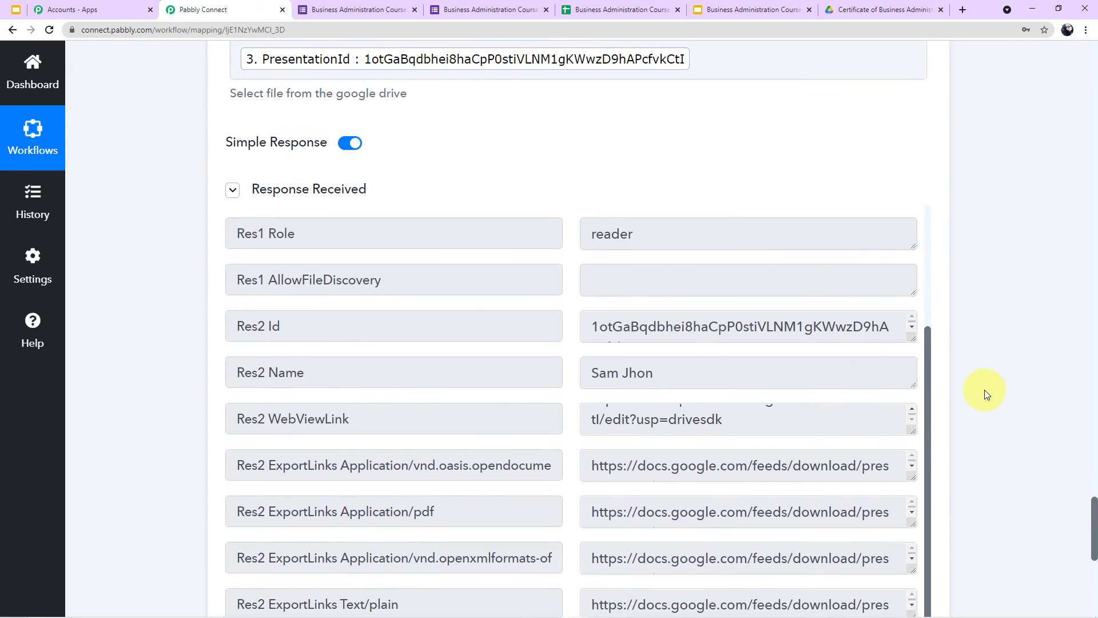
scroll(984, 393, down, 2)
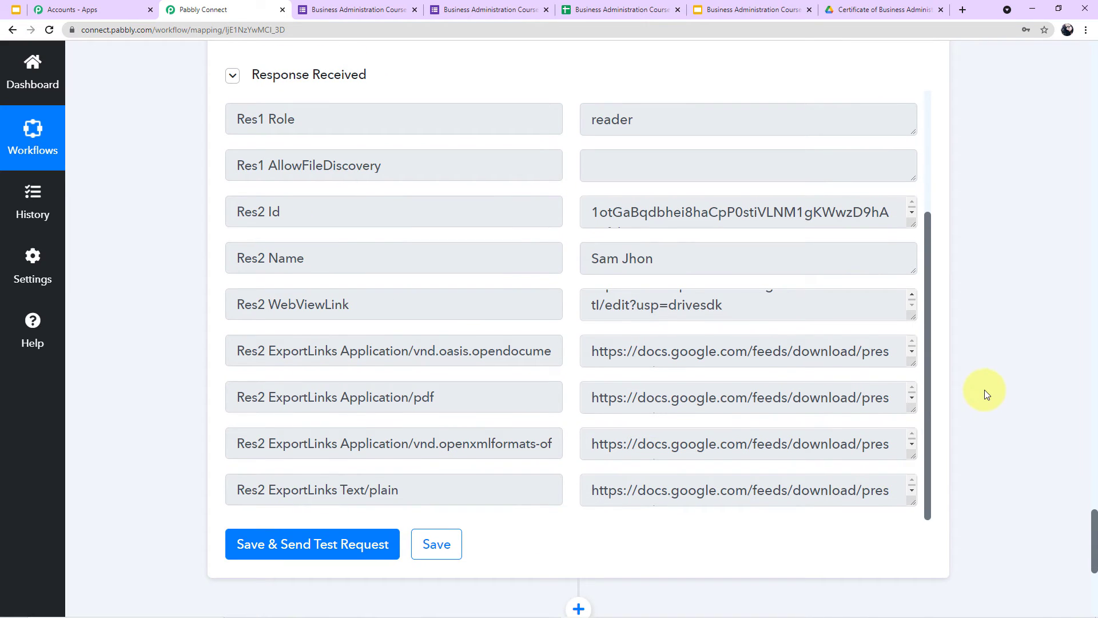
Step: Add a WhatsApp by 360Dialog action after the Google Drive step and set its action event to Send Template Message
scroll(995, 393, down, 6)
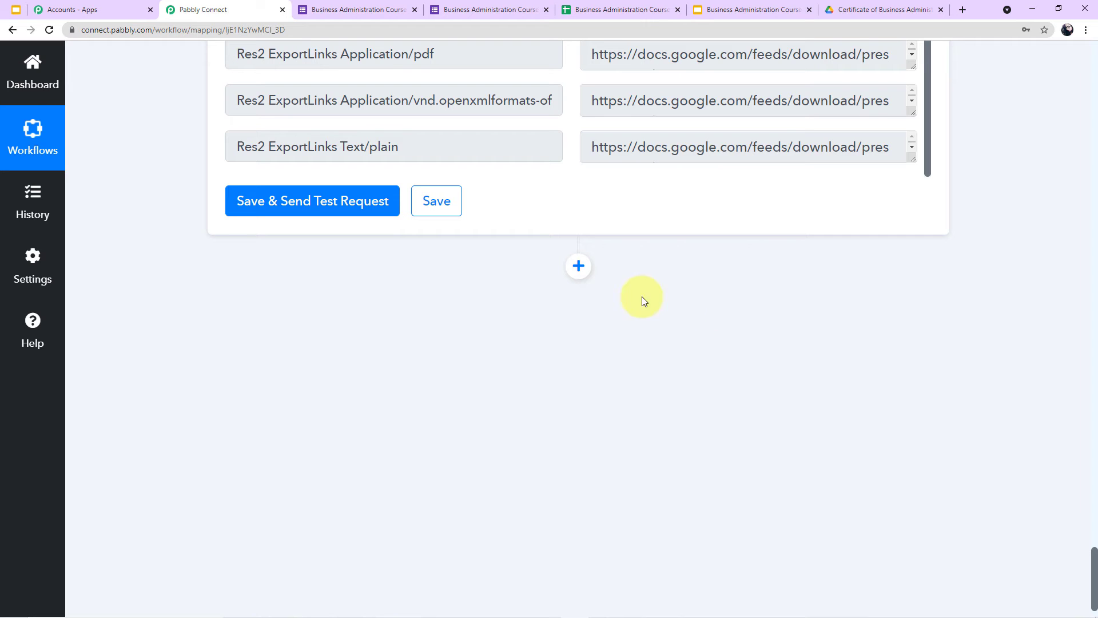
click(577, 268)
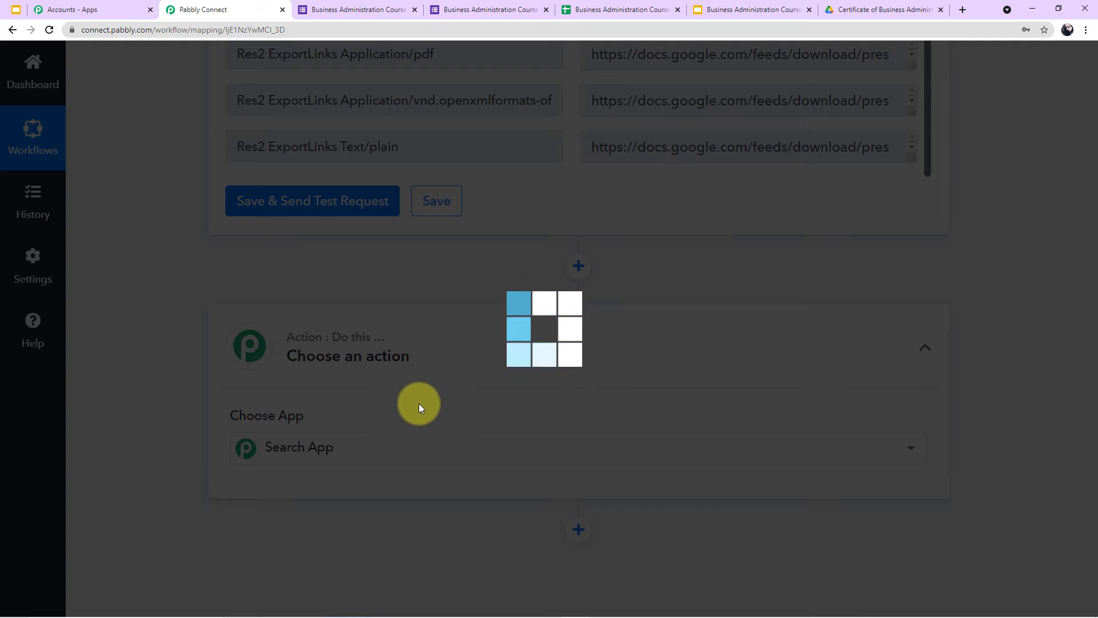
click(386, 443)
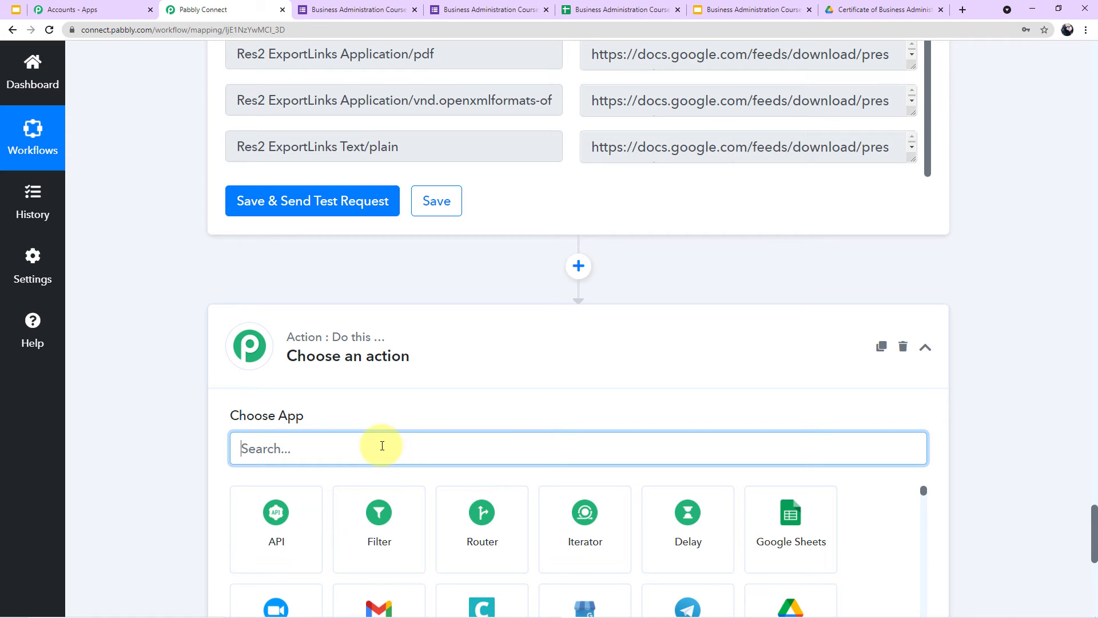
text(360)
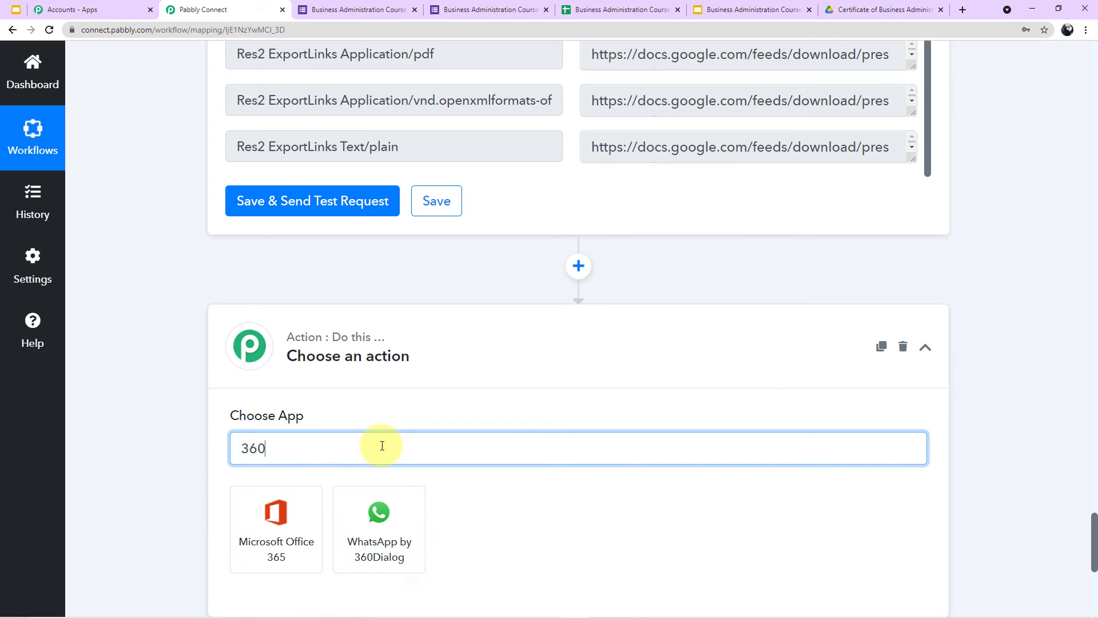
click(280, 516)
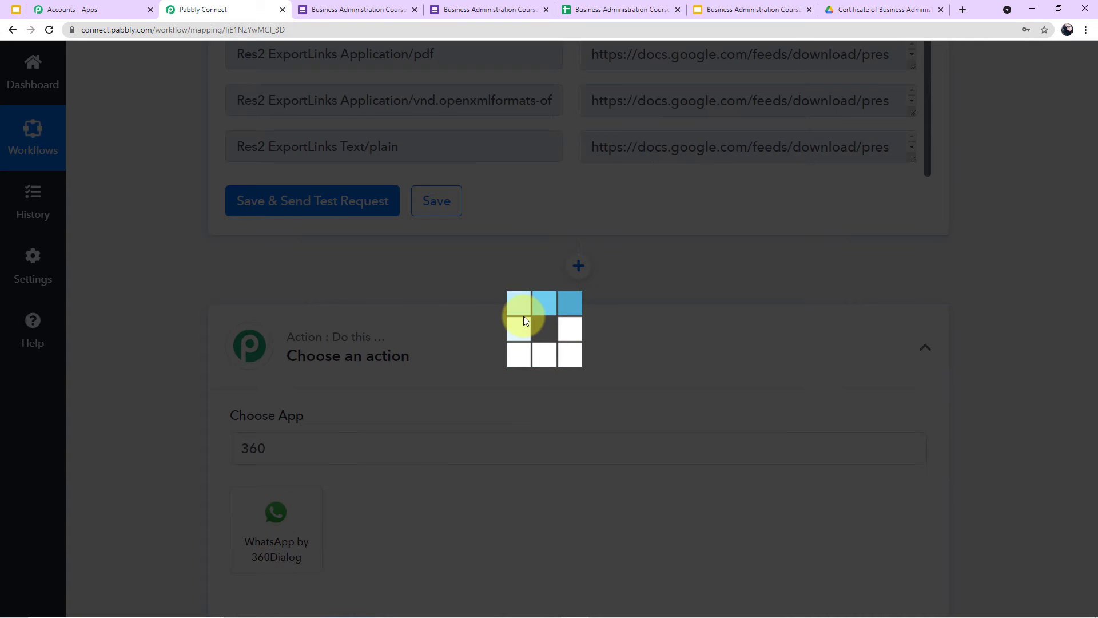
scroll(807, 297, down, 4)
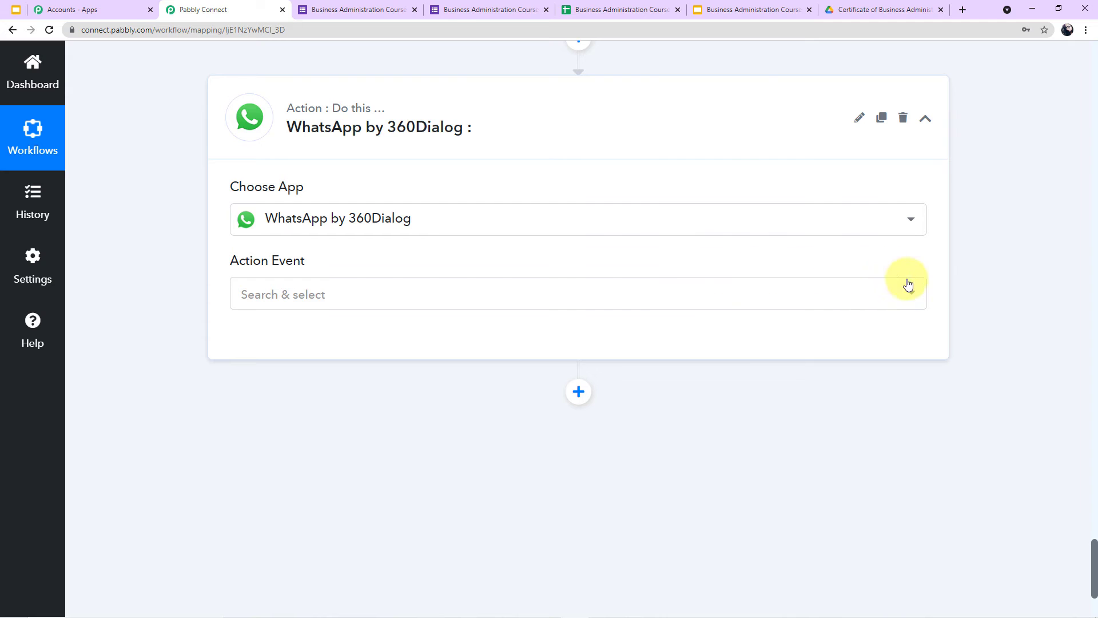
click(913, 296)
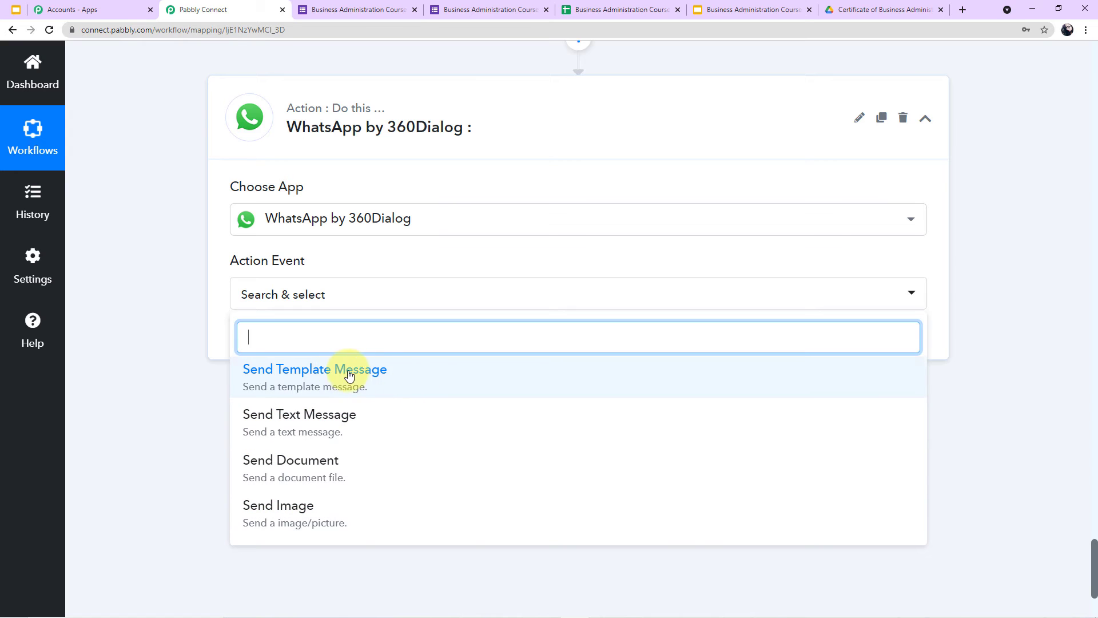
click(405, 386)
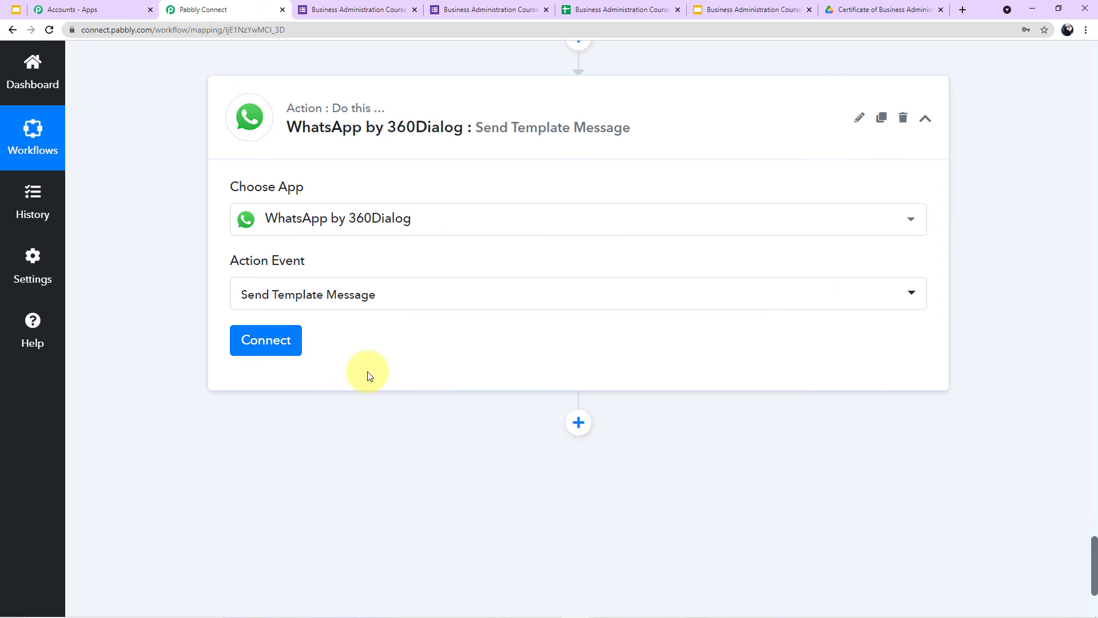
Step: Set up a new WhatsApp by 360Dialog connection for the action, consulting the WhatsApp Accounts page of the 360 Client Hub for its credentials
click(285, 356)
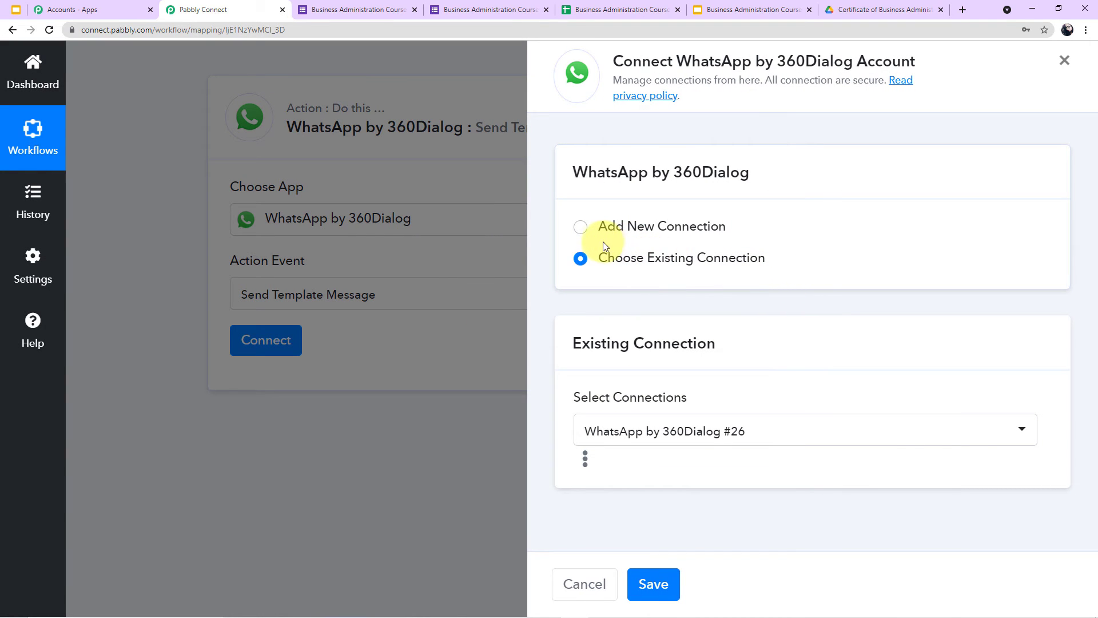
click(581, 228)
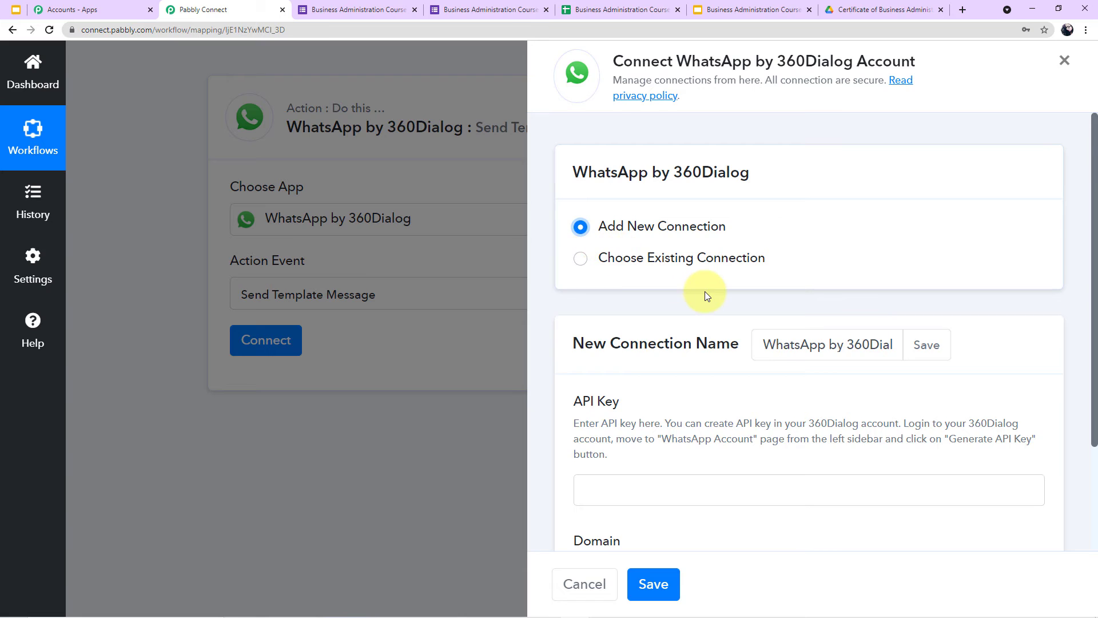
scroll(706, 294, down, 2)
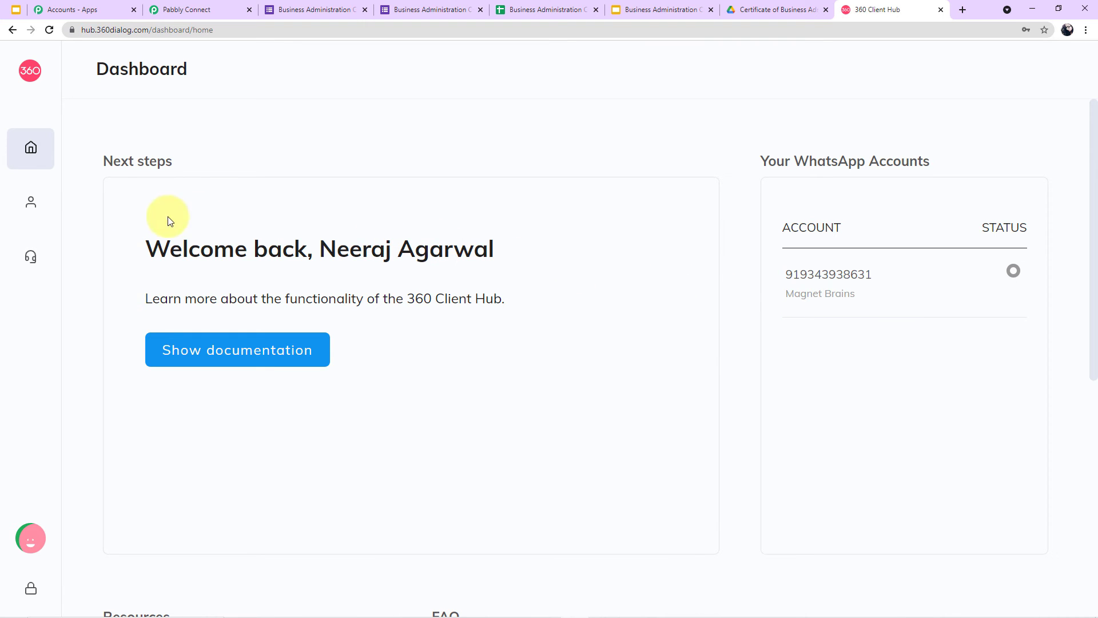
mouse_move(28, 169)
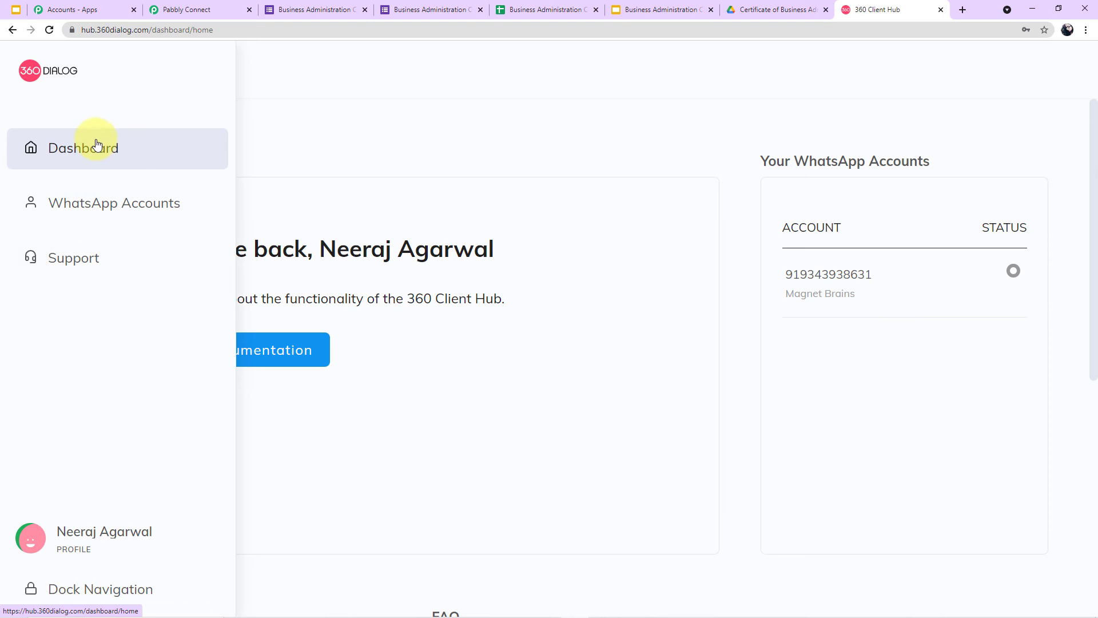
click(92, 200)
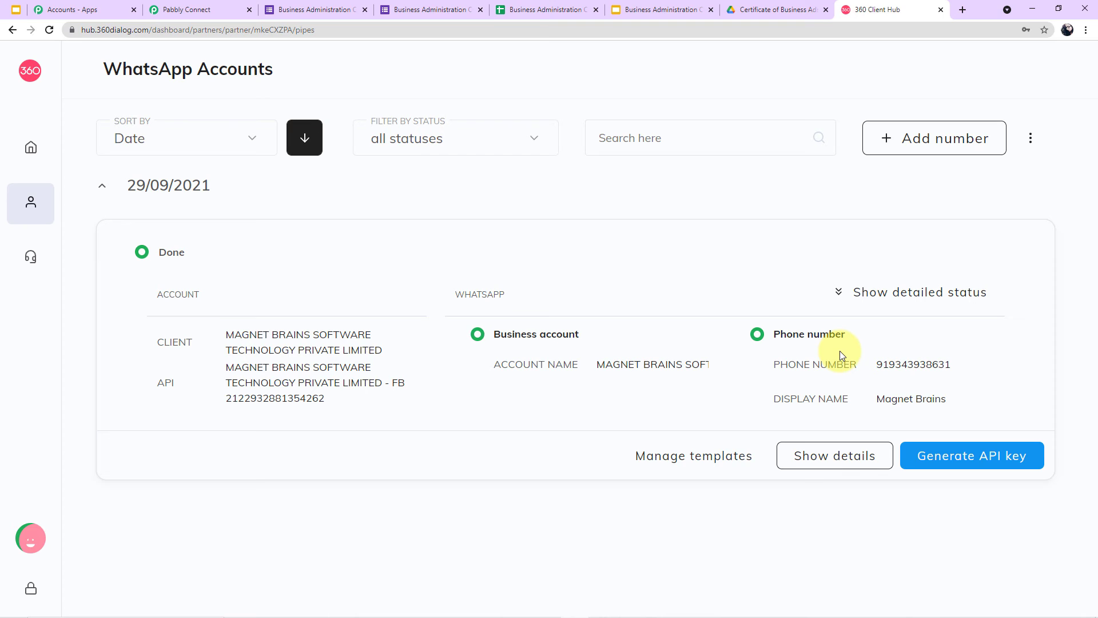
click(184, 12)
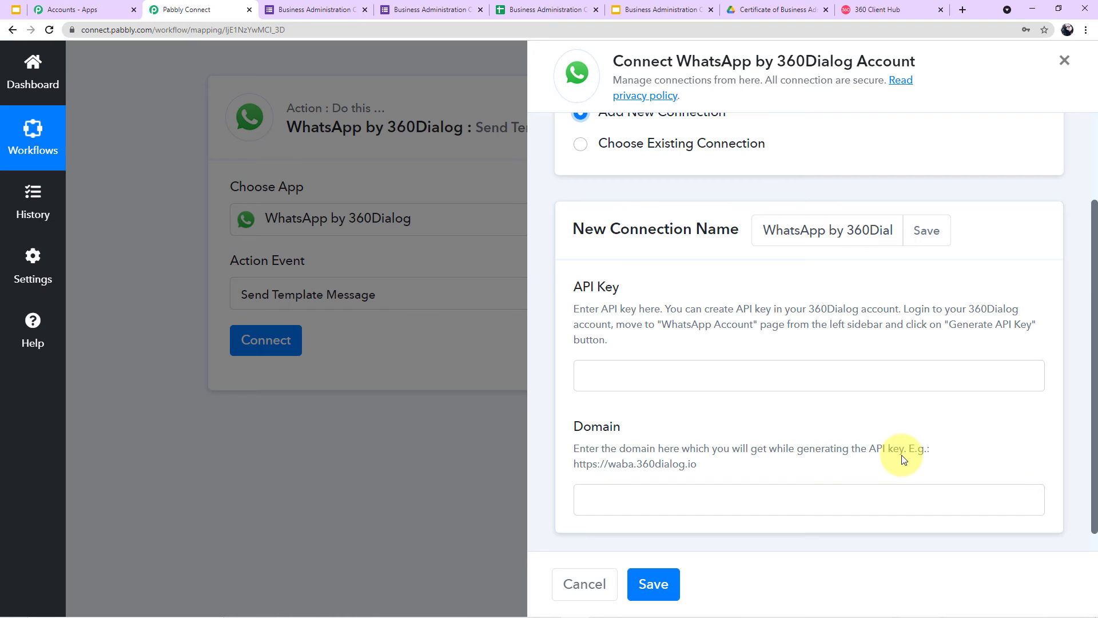
scroll(709, 276, down, 1)
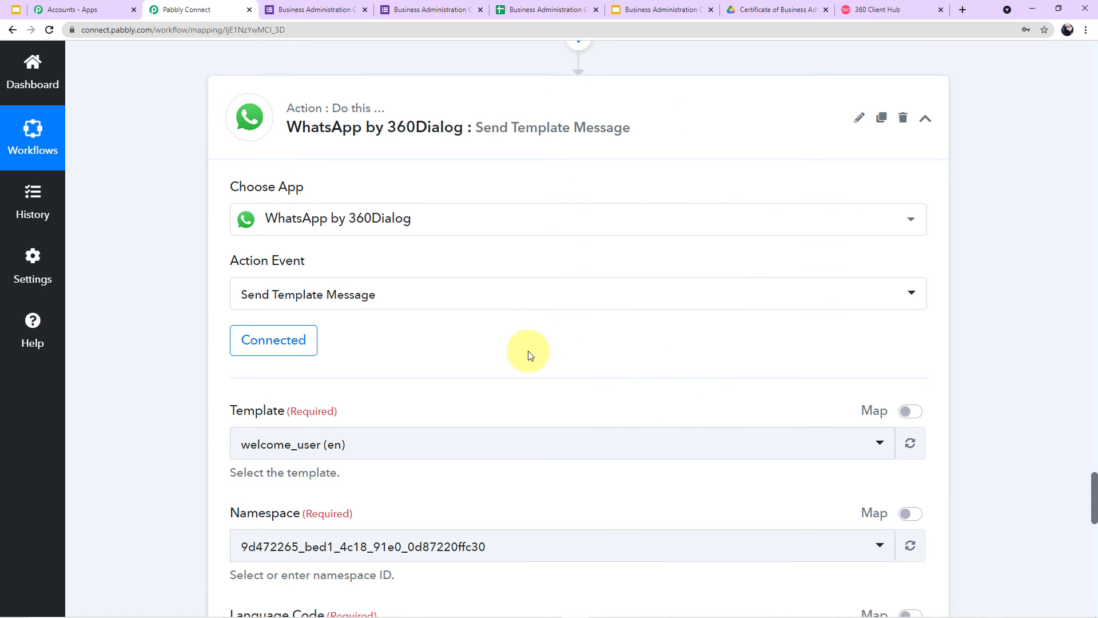
Step: Look over the action's template fields, then switch to the 360 Client Hub and browse the WhatsApp account's message templates
scroll(528, 354, down, 1)
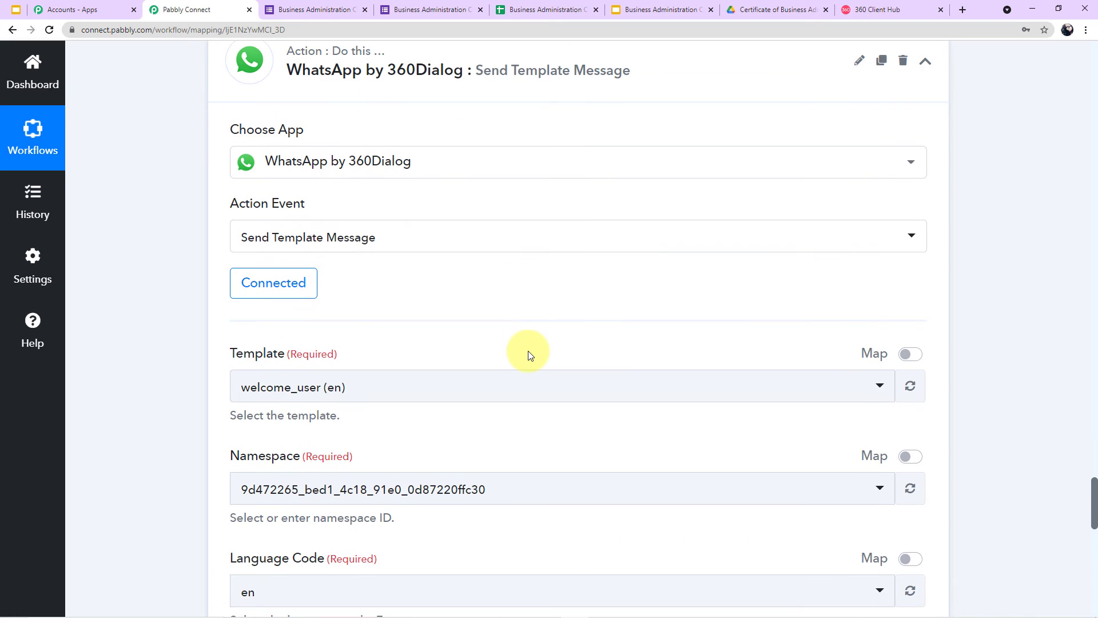
scroll(527, 354, down, 1)
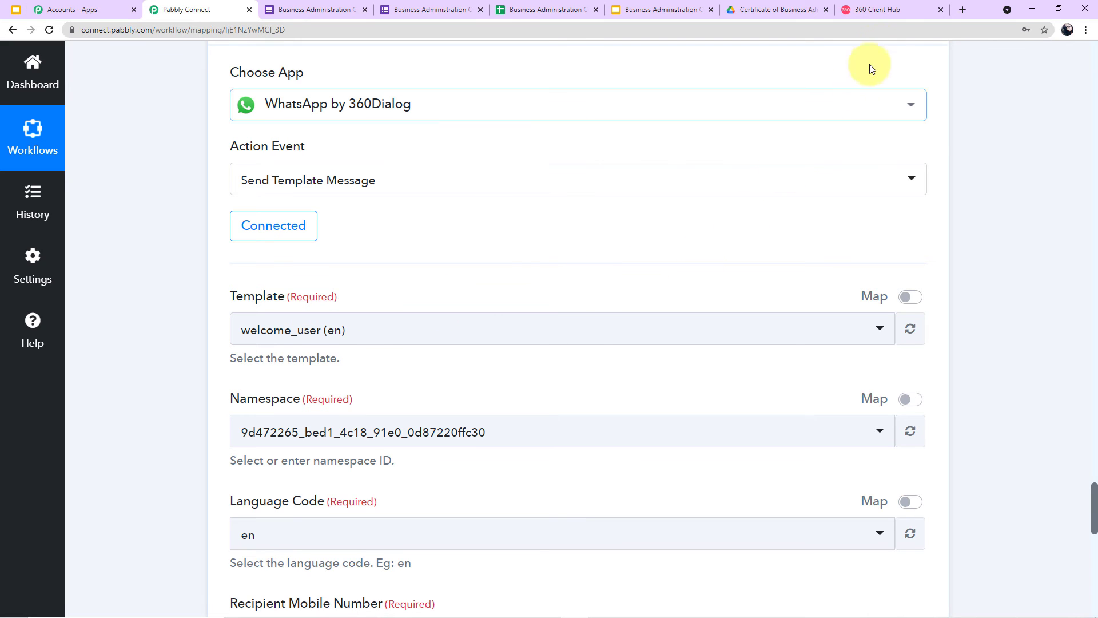
click(895, 8)
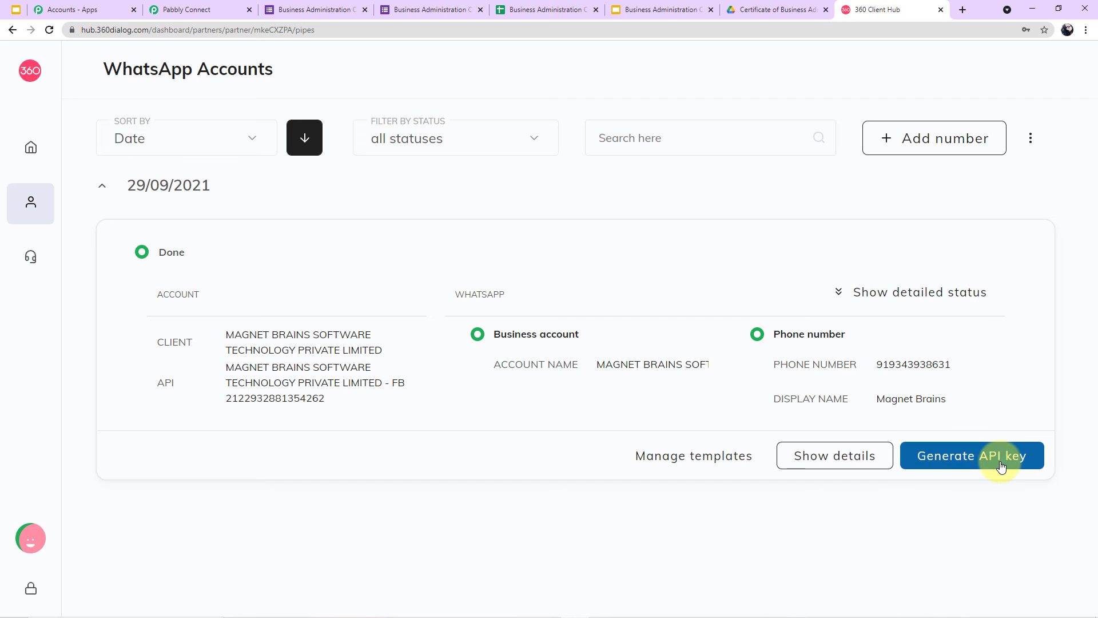
click(849, 460)
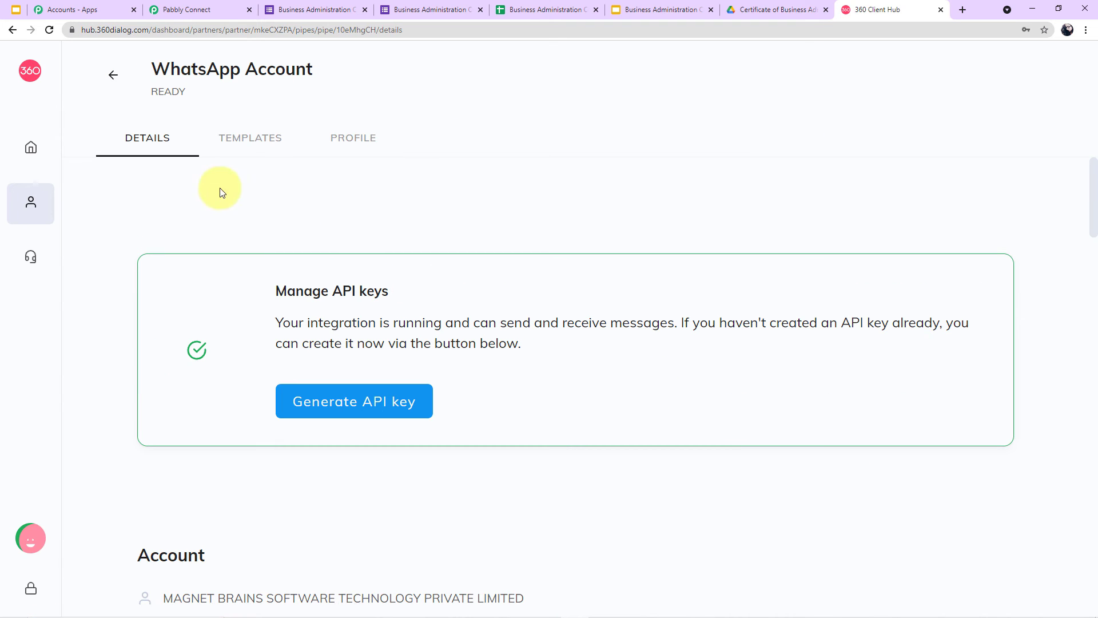
click(250, 149)
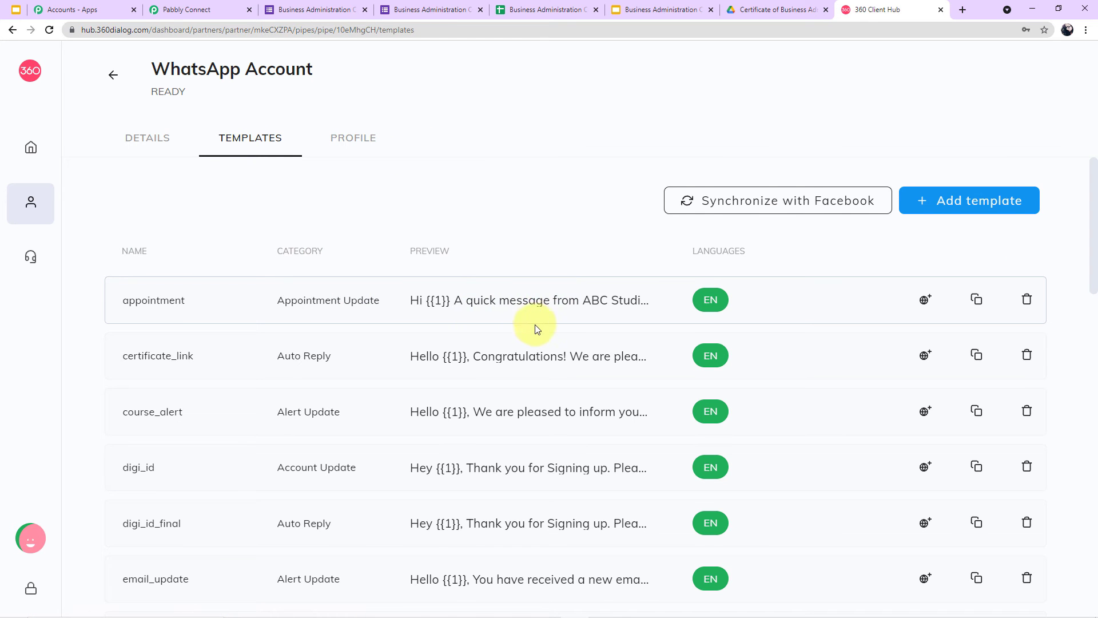
scroll(534, 325, down, 8)
scroll(509, 435, up, 8)
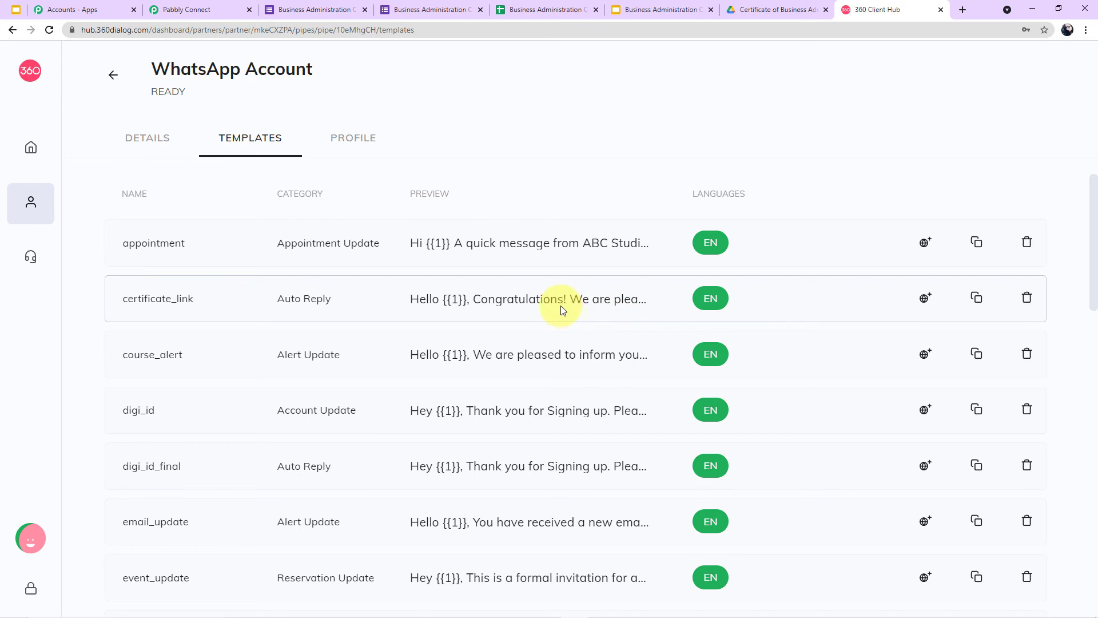
Step: Open the preview of the certificate_link template and read through its message text and placeholders
click(494, 300)
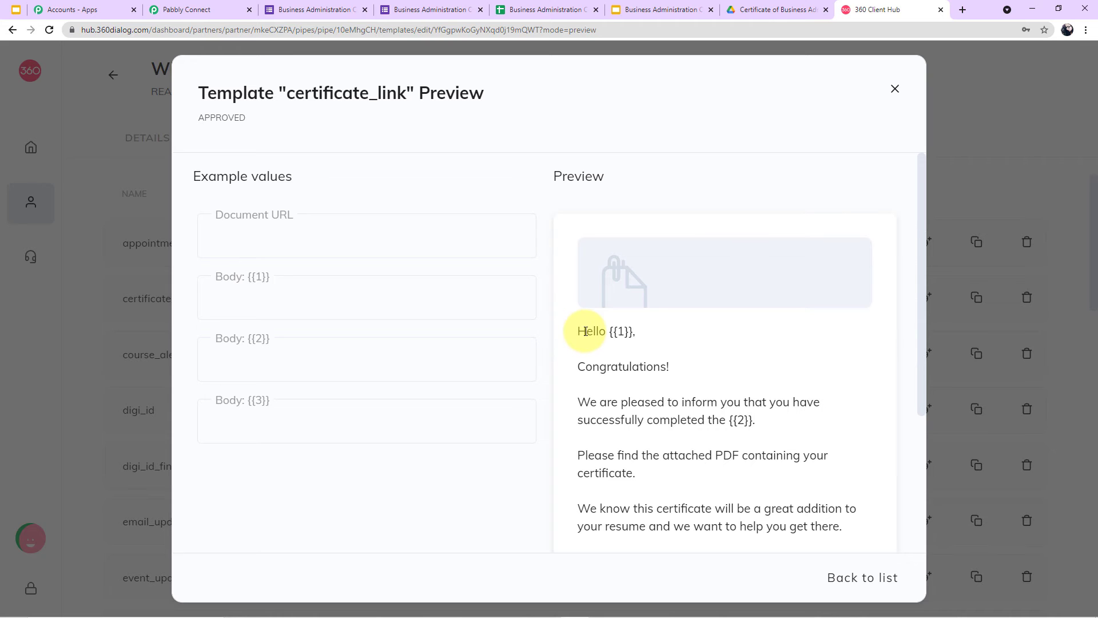
drag(579, 331, 783, 449)
click(784, 449)
scroll(784, 449, up, 2)
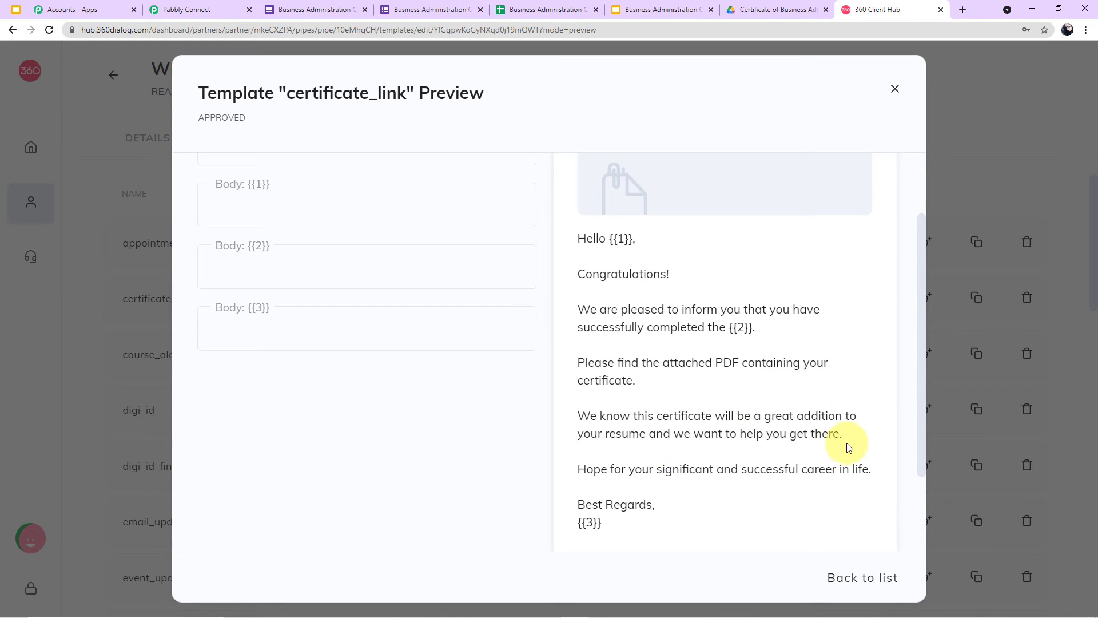
scroll(848, 445, down, 1)
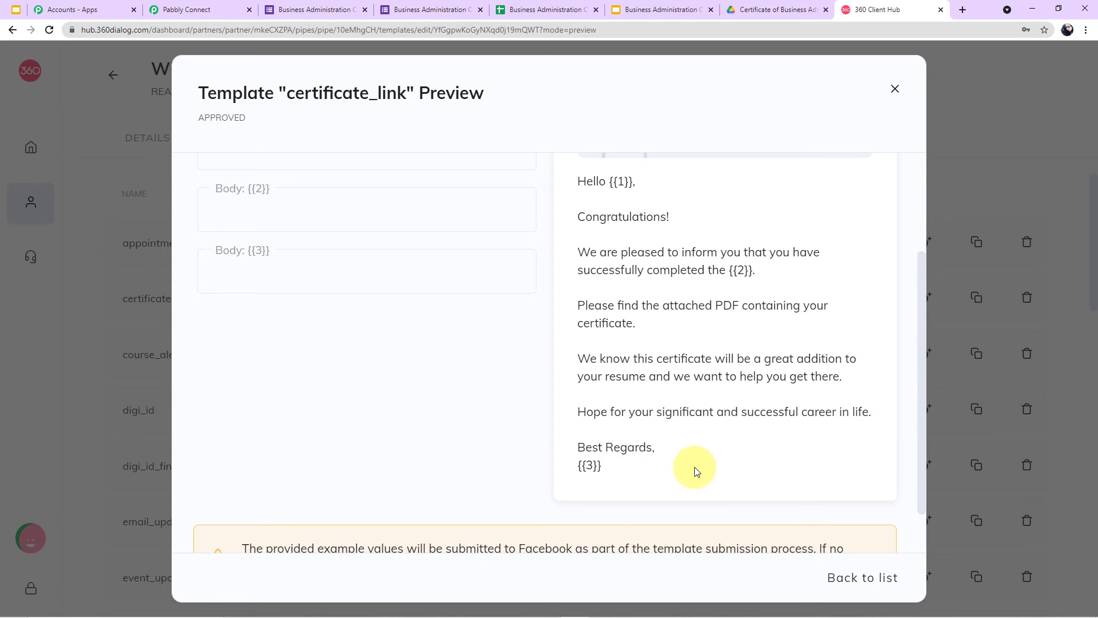
scroll(696, 466, up, 2)
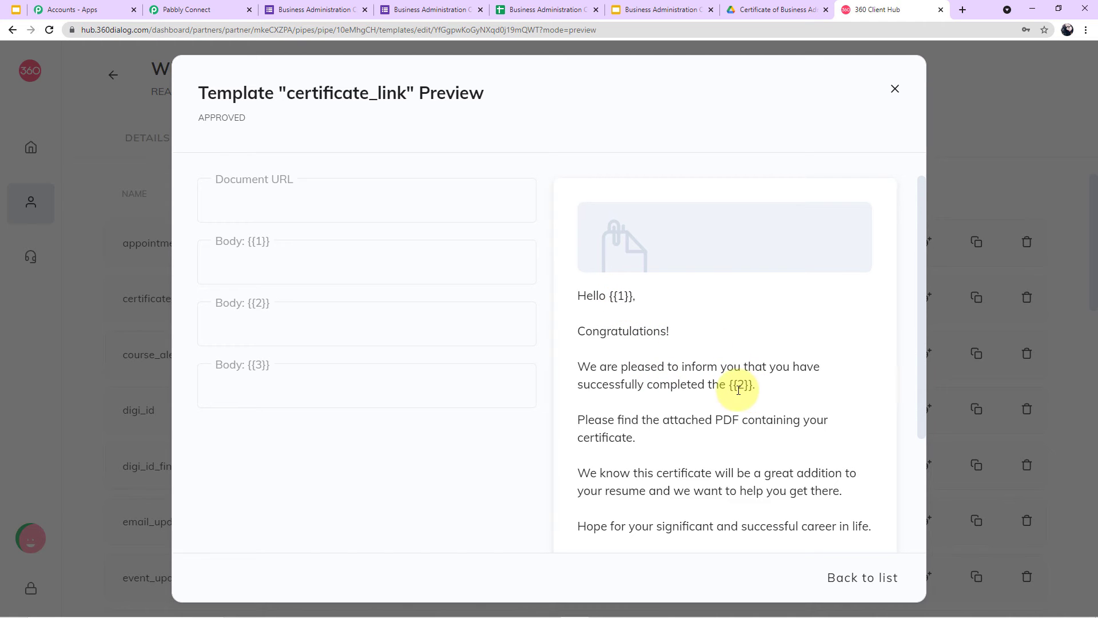
scroll(680, 457, down, 2)
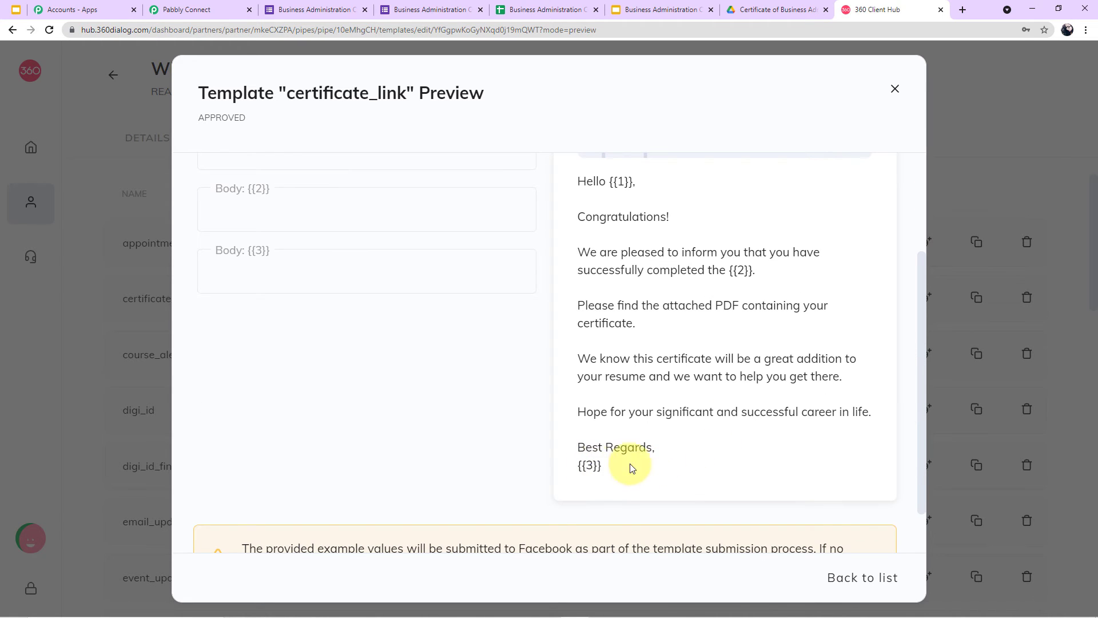
scroll(664, 461, up, 2)
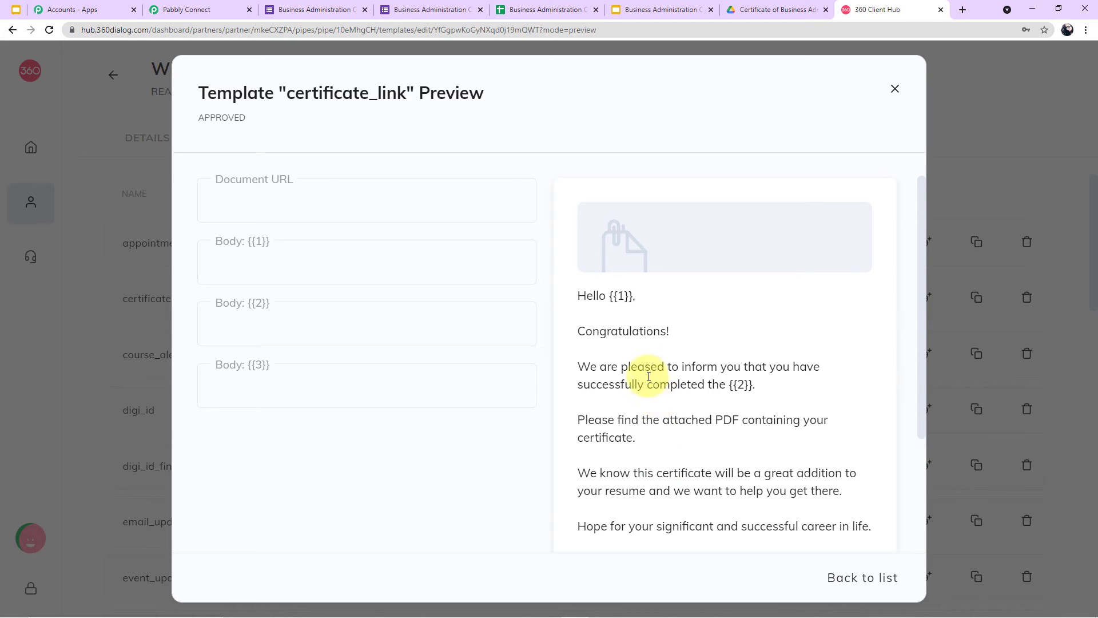
double_click(622, 296)
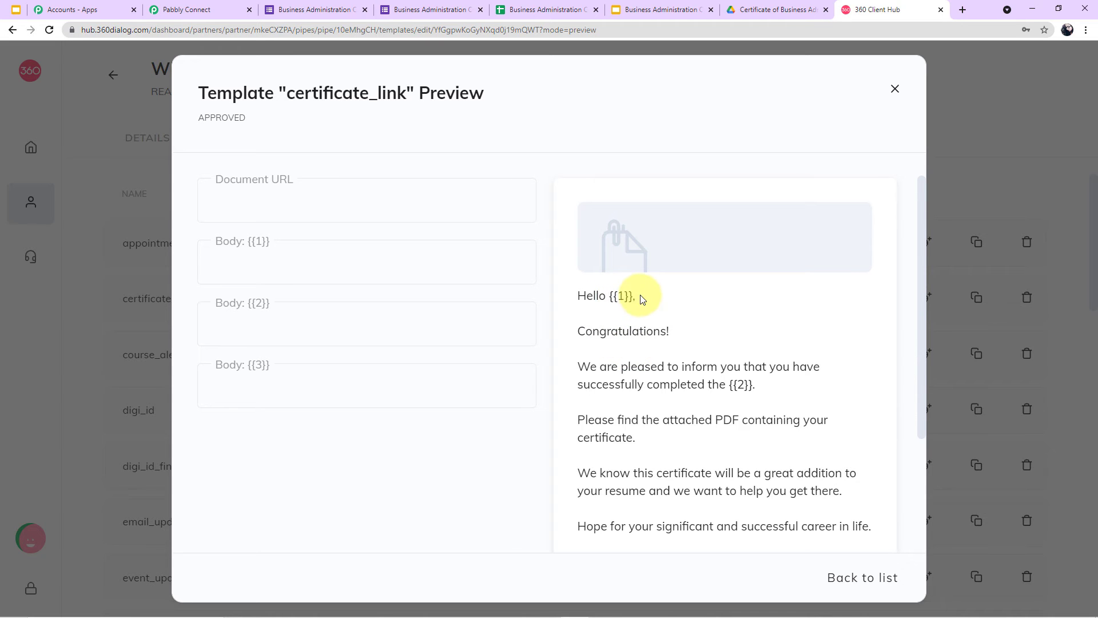
Step: Try the preview with a student's name for body {{1}} and "Business administration" for body {{2}}, clear both values and close the preview
click(379, 269)
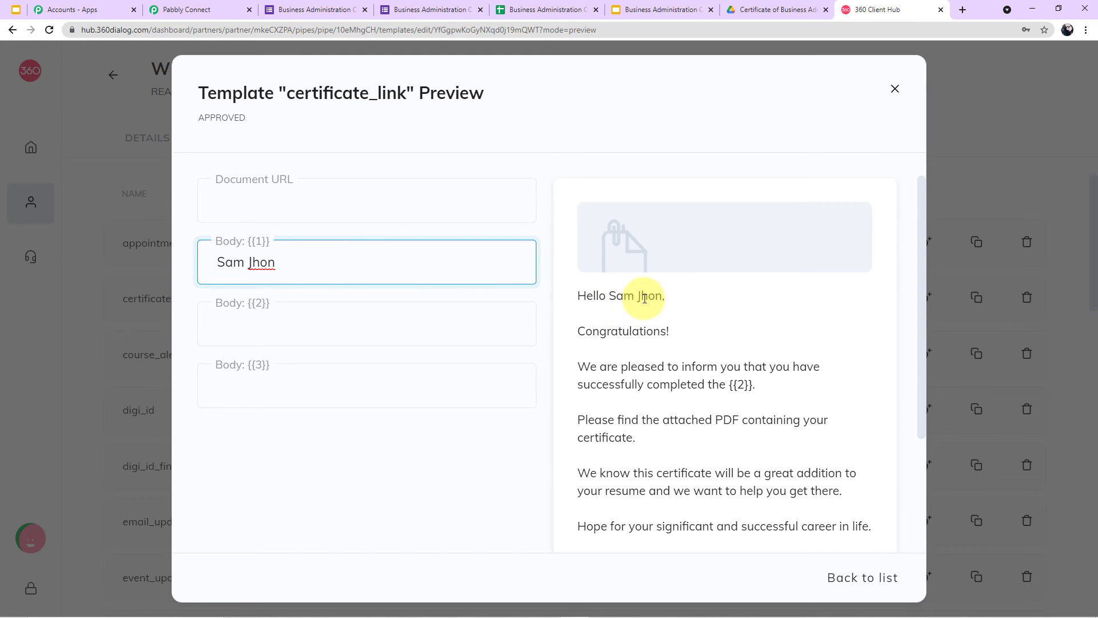
click(350, 321)
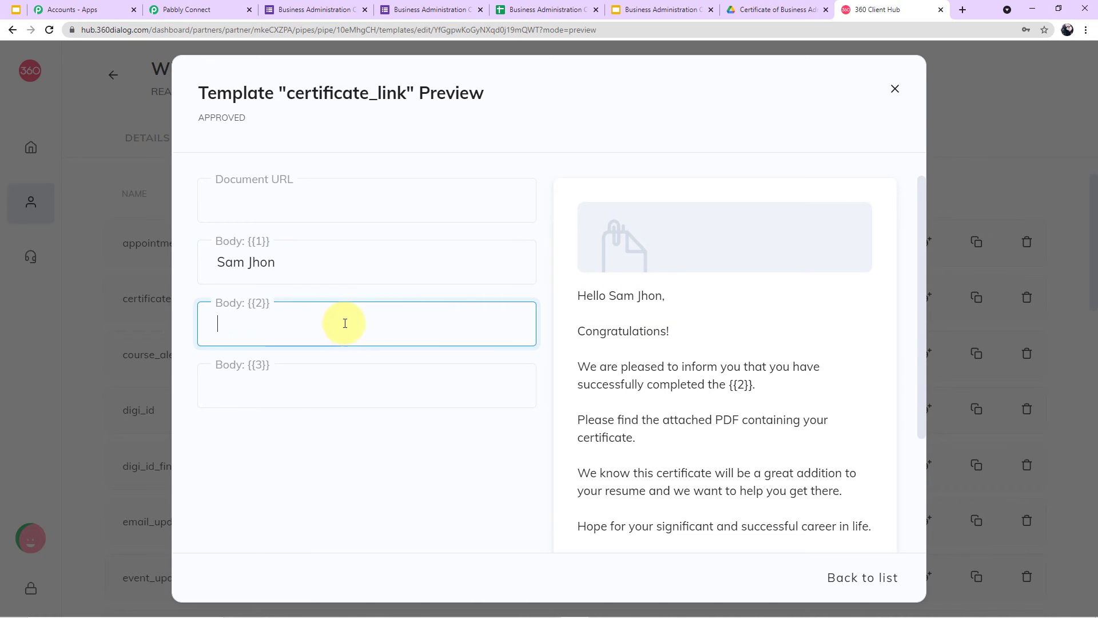
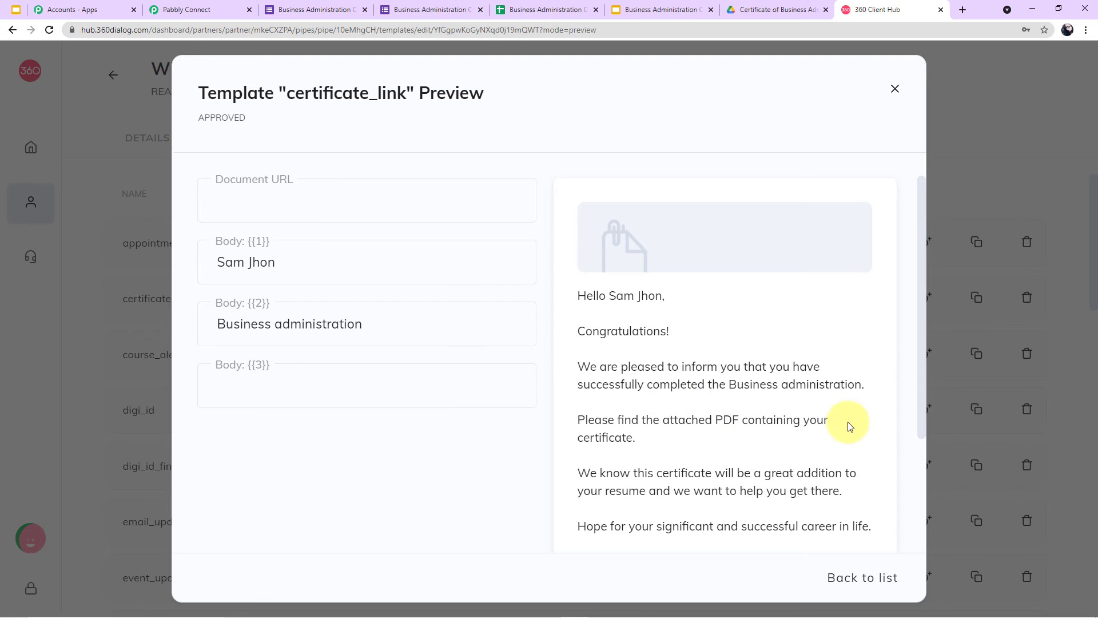
drag(383, 323, 179, 320)
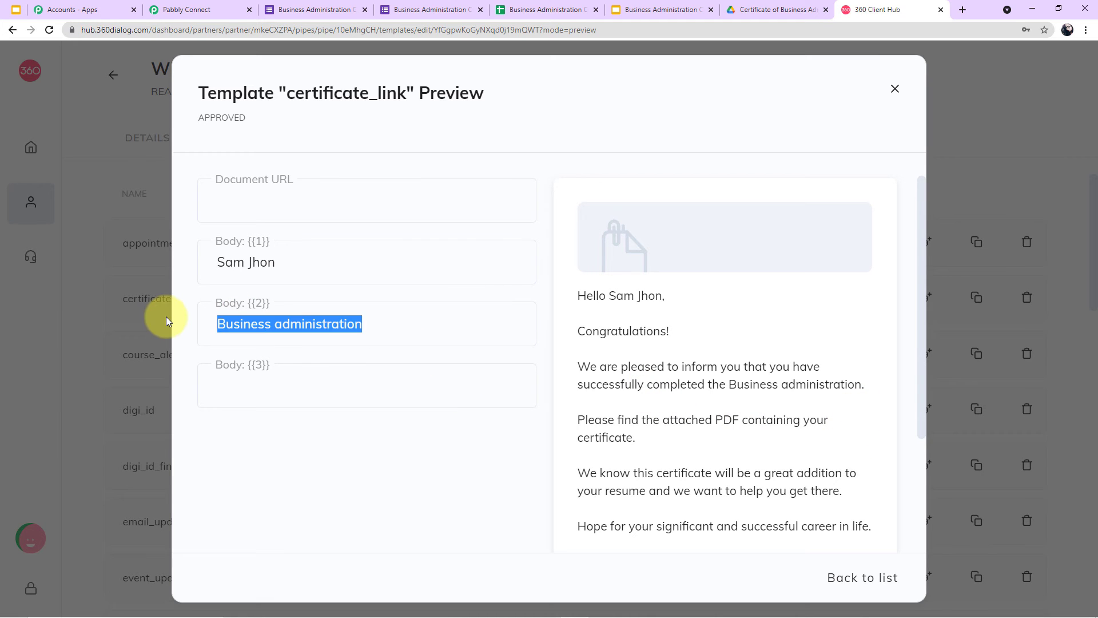
key(BackSpace)
drag(289, 261, 152, 262)
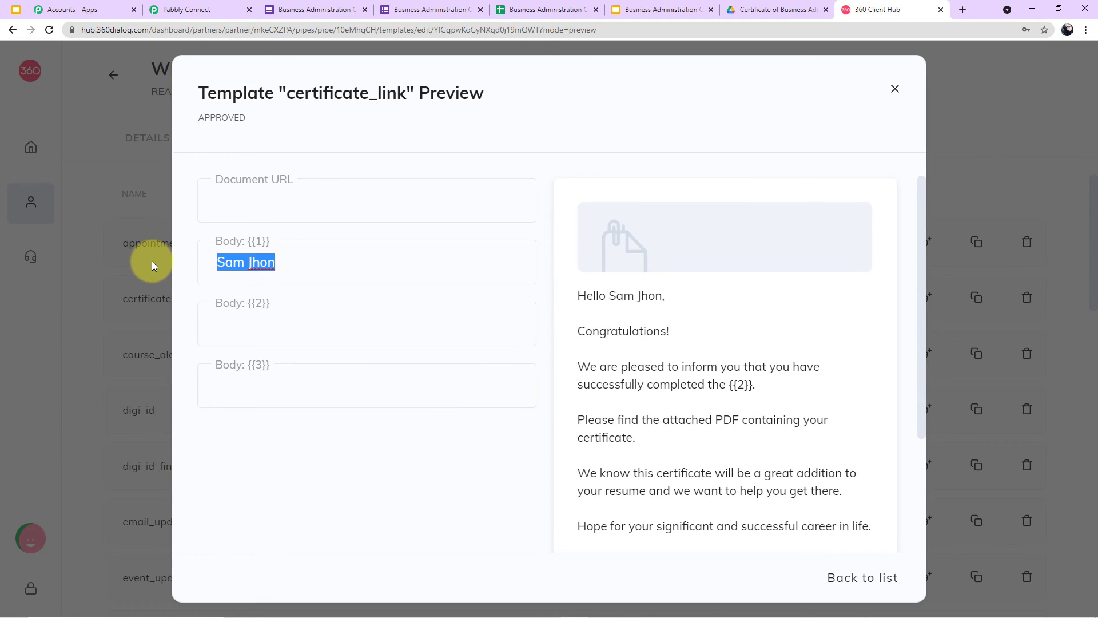
key(BackSpace)
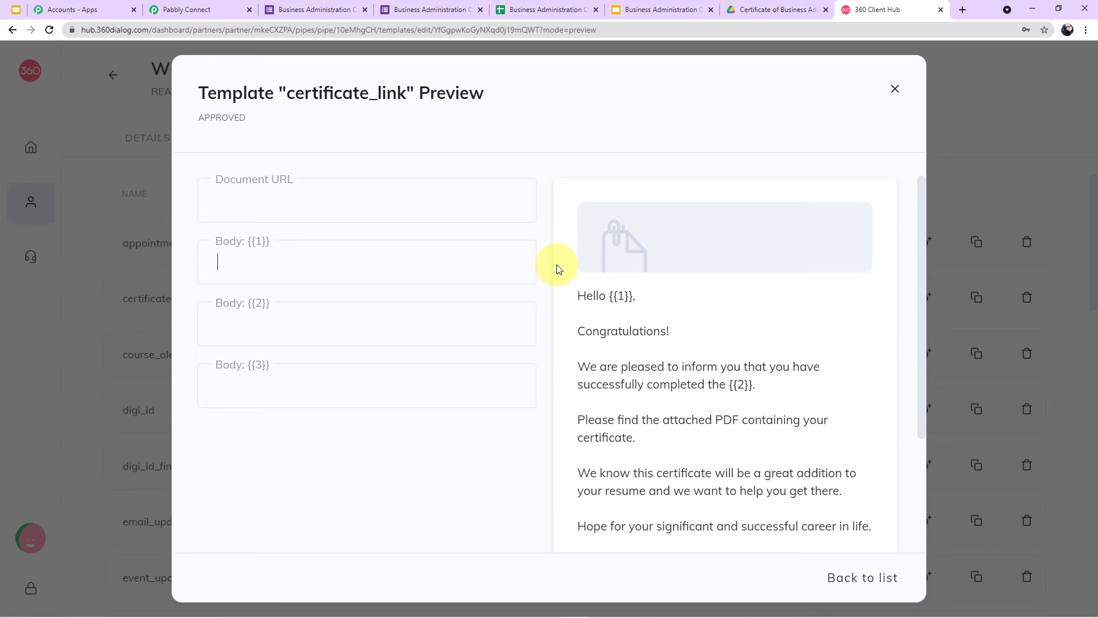
click(894, 90)
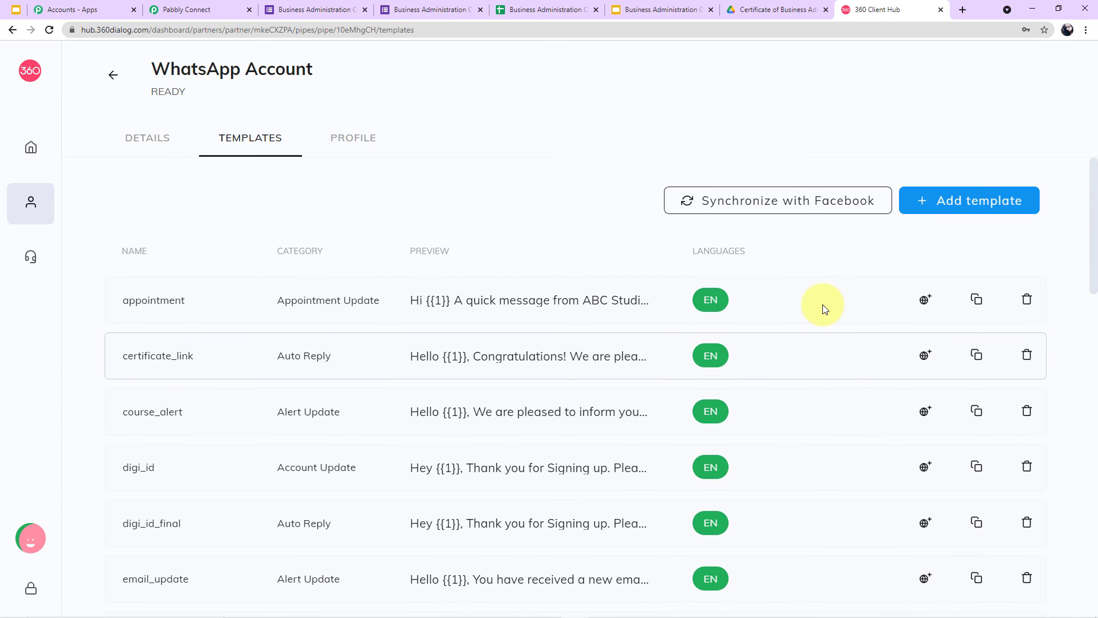
Step: Look over the new template form and its language options, close it unsaved, and check the certificate_link template's approval status
click(963, 213)
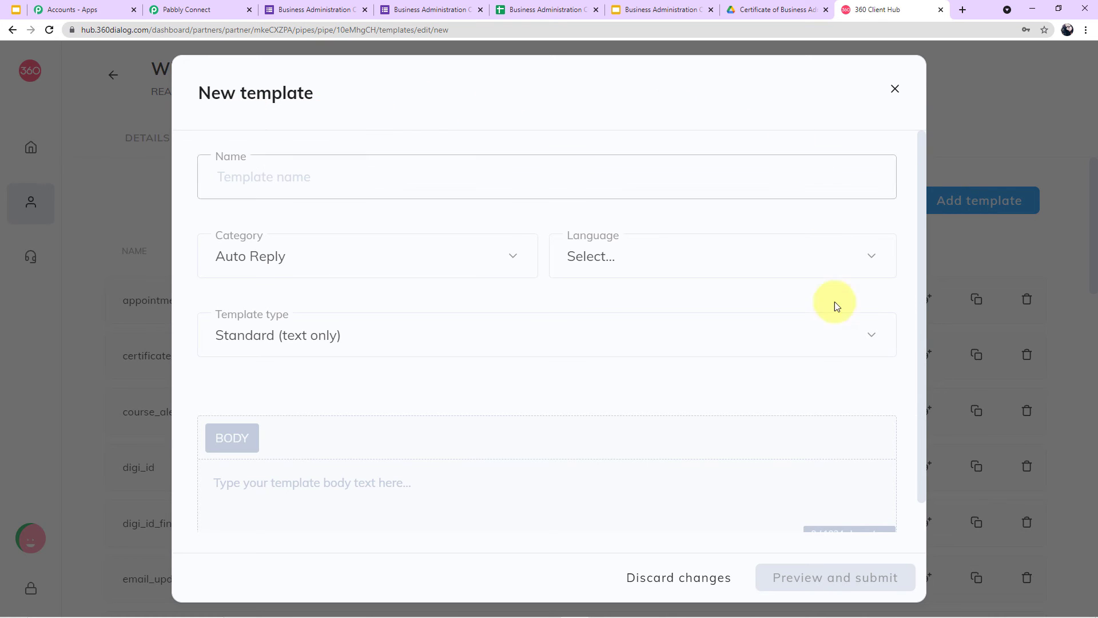
click(252, 179)
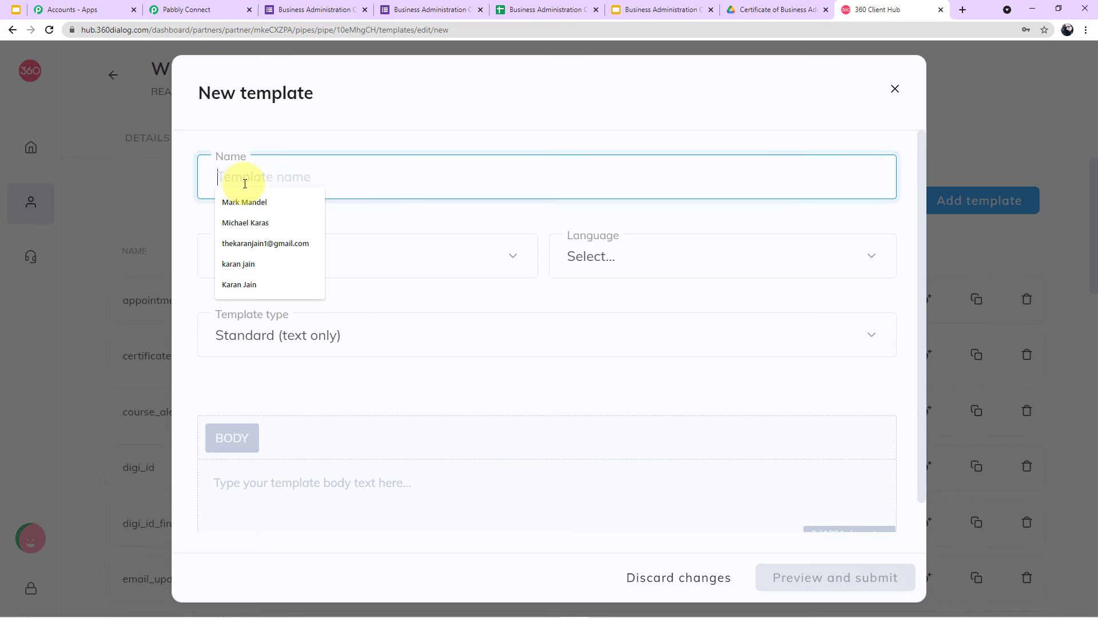
click(848, 263)
scroll(683, 404, down, 2)
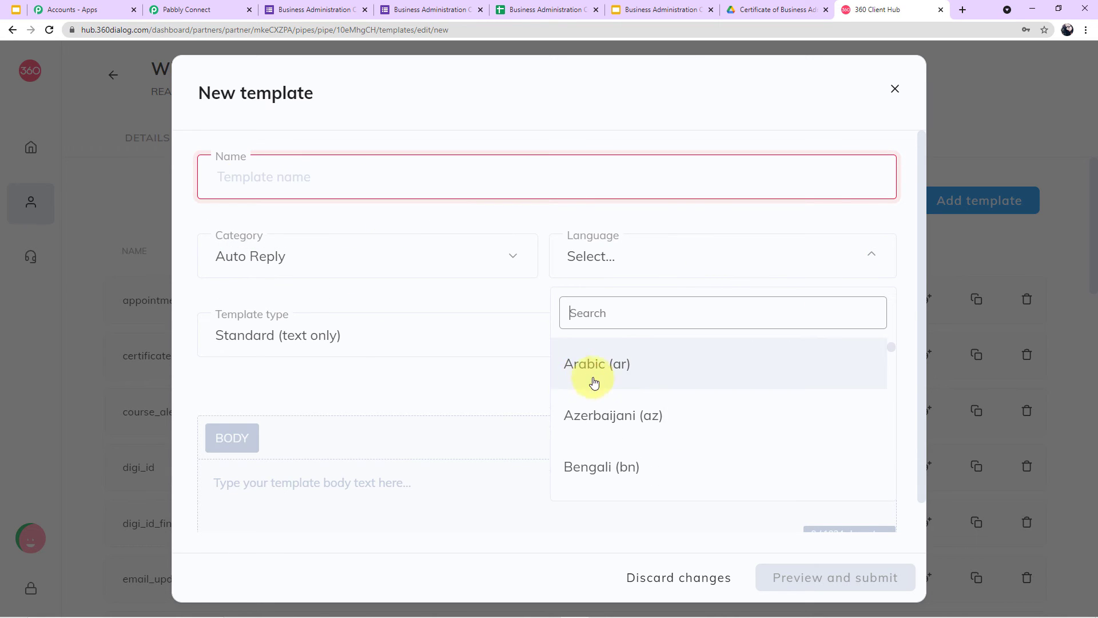
click(520, 299)
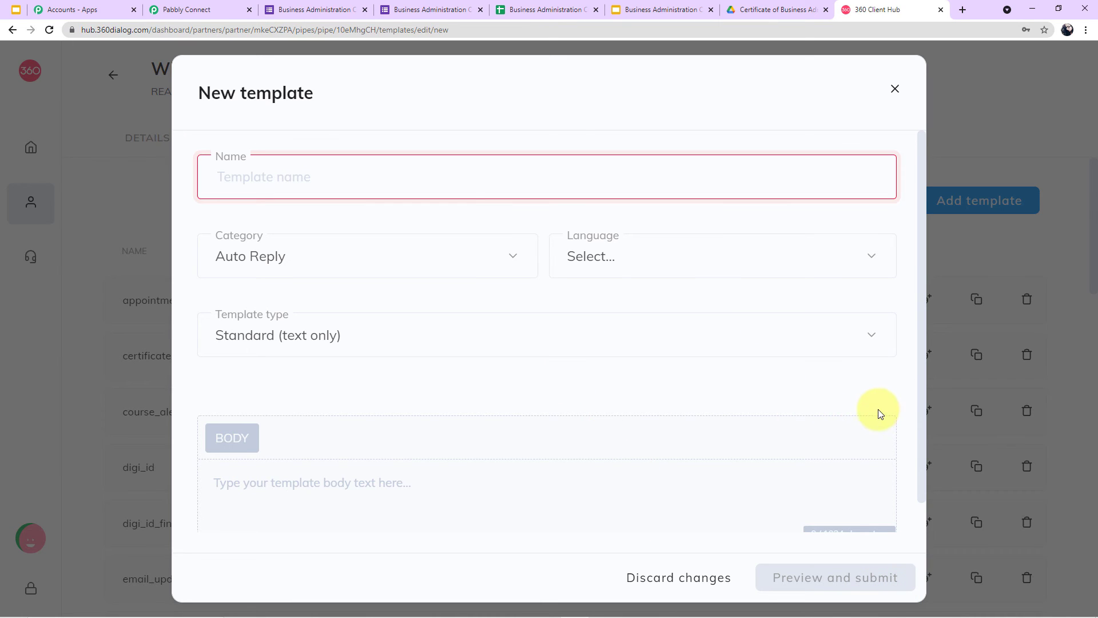
click(895, 89)
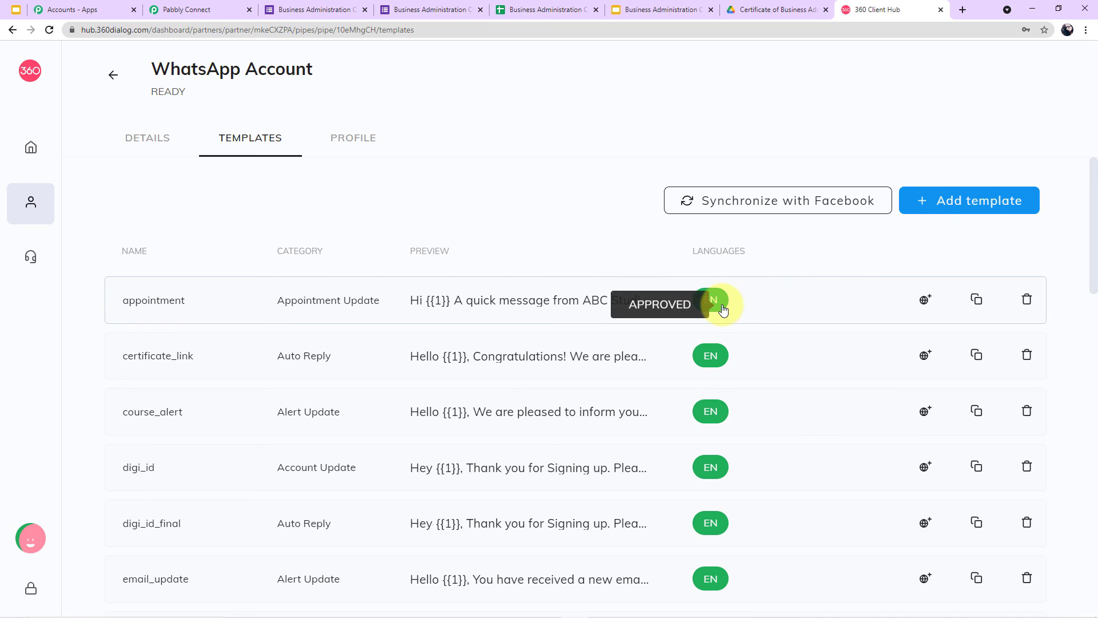
mouse_move(716, 366)
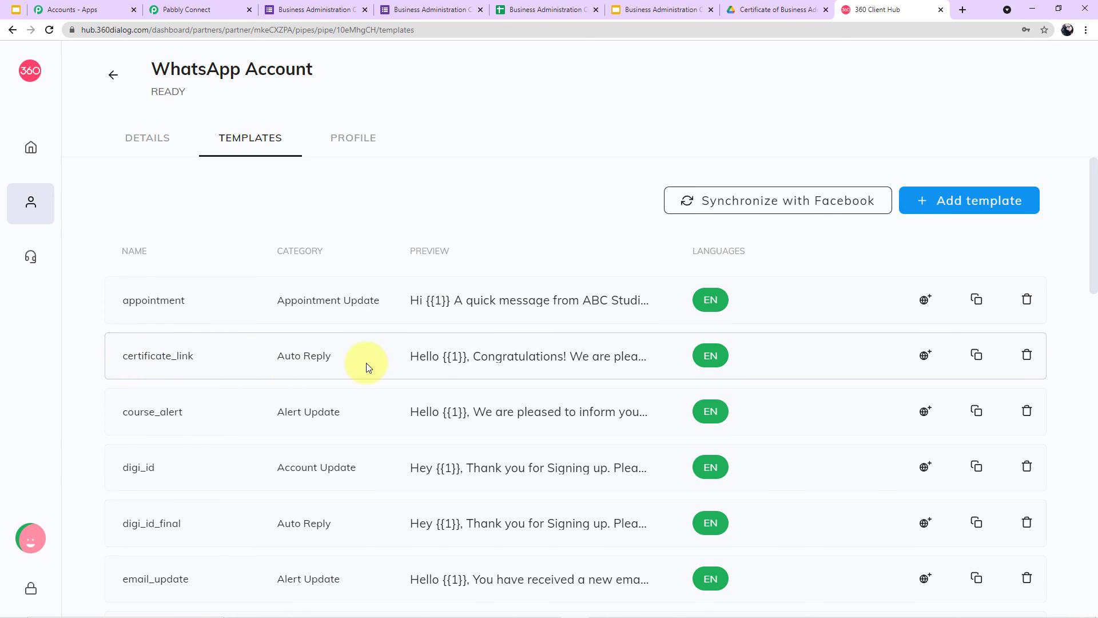
Step: Switch to Pabbly Connect and select certificate_link (en) as the template for the Send Template Message action
click(204, 11)
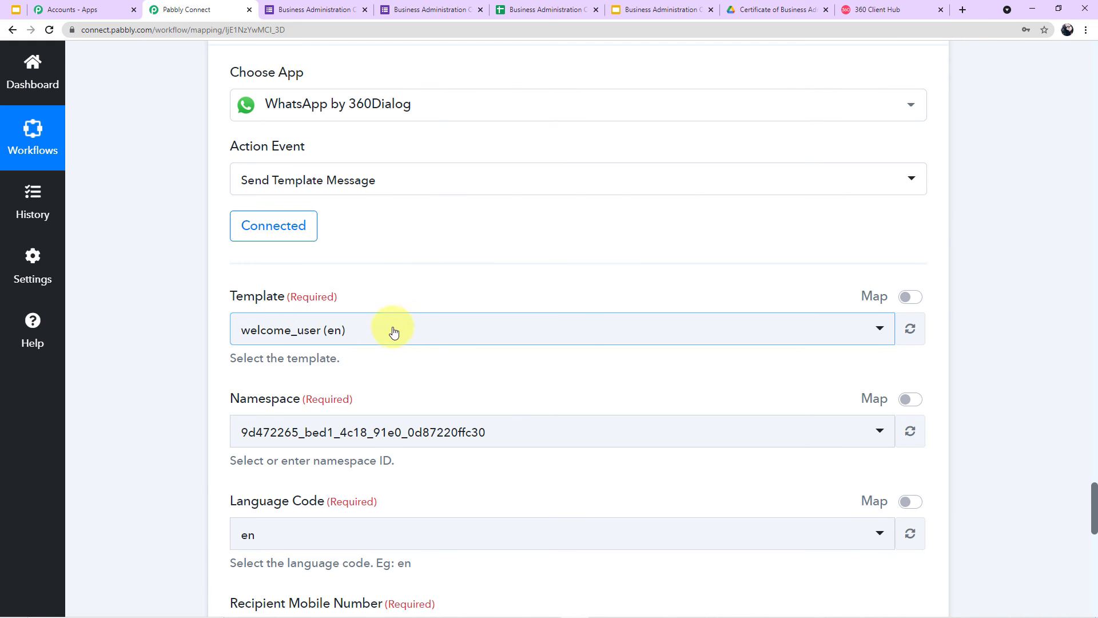
click(879, 331)
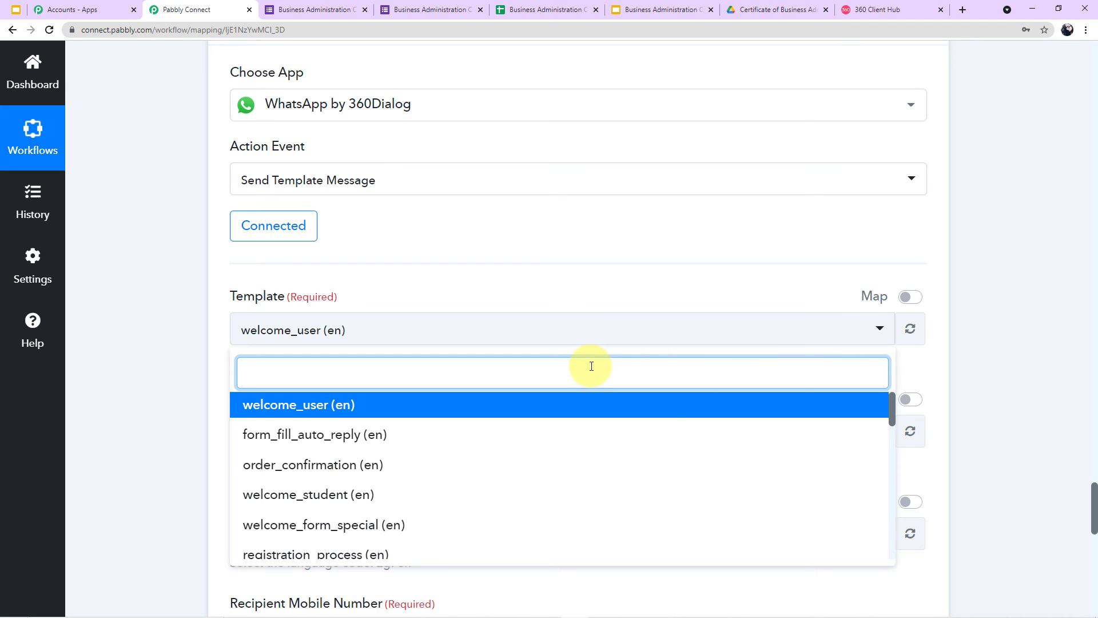
text(cert)
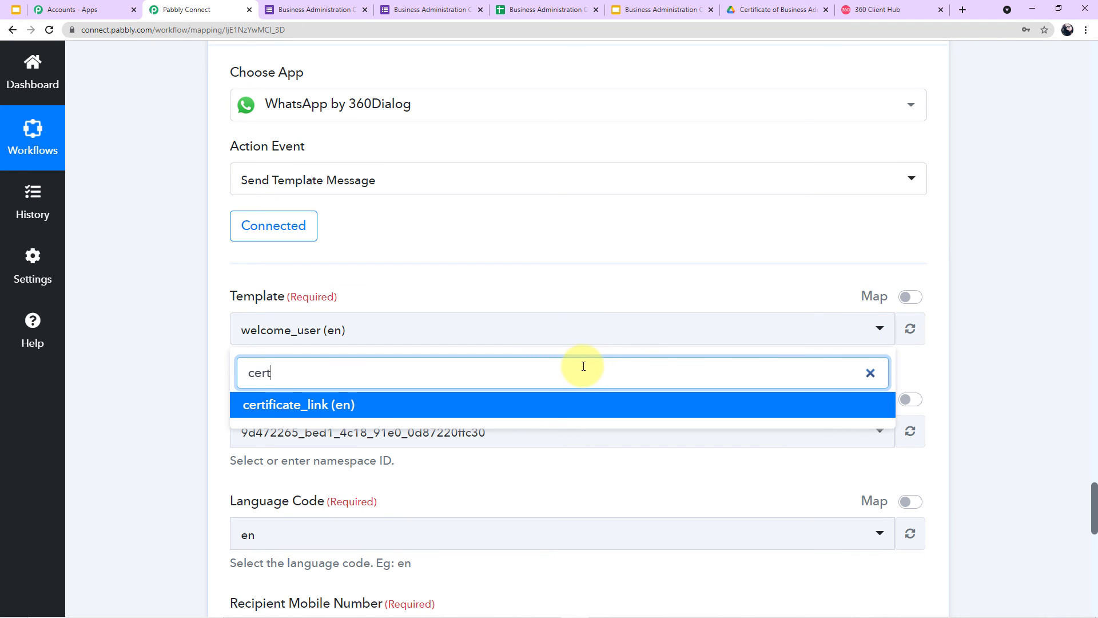
click(449, 410)
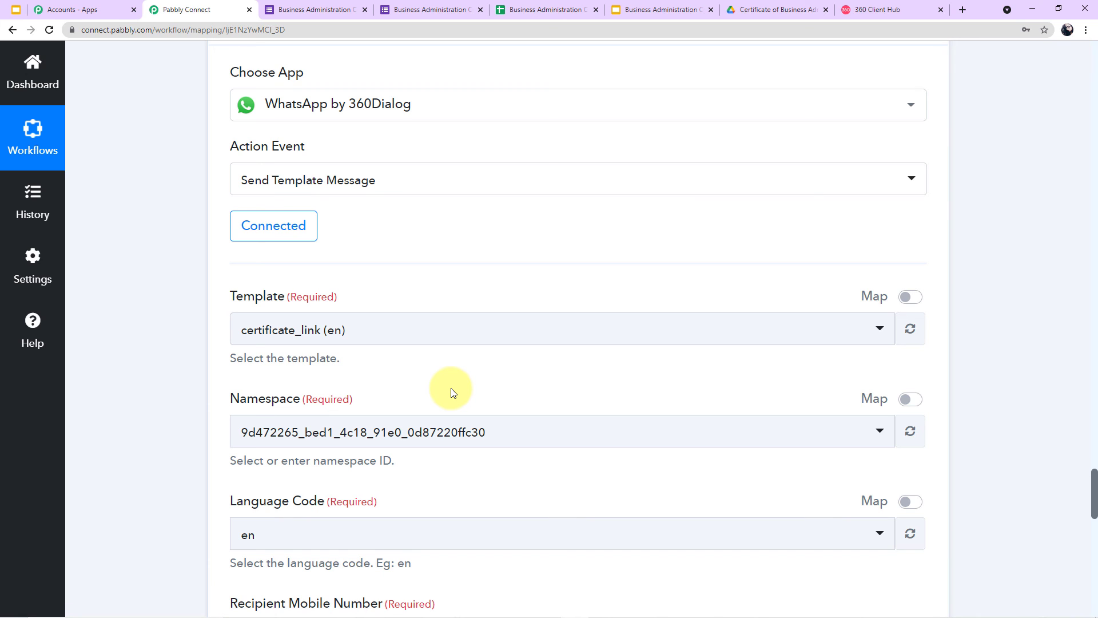
Step: Review the action's namespace and language code, checking the language against the template list in the 360 Client Hub
scroll(450, 387, down, 1)
click(450, 385)
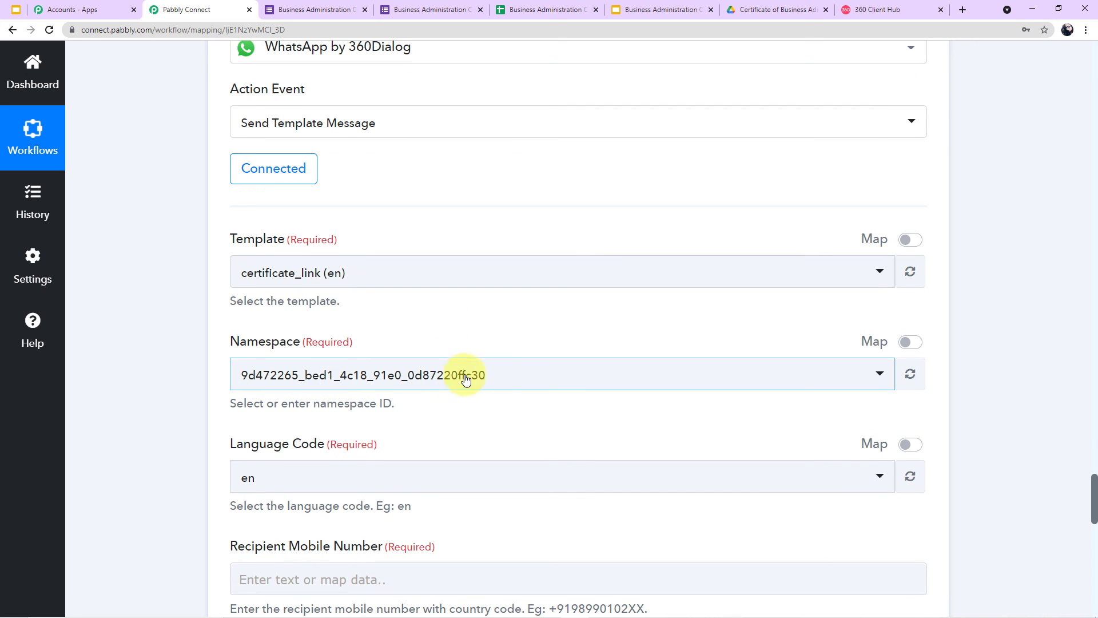
scroll(391, 372, down, 2)
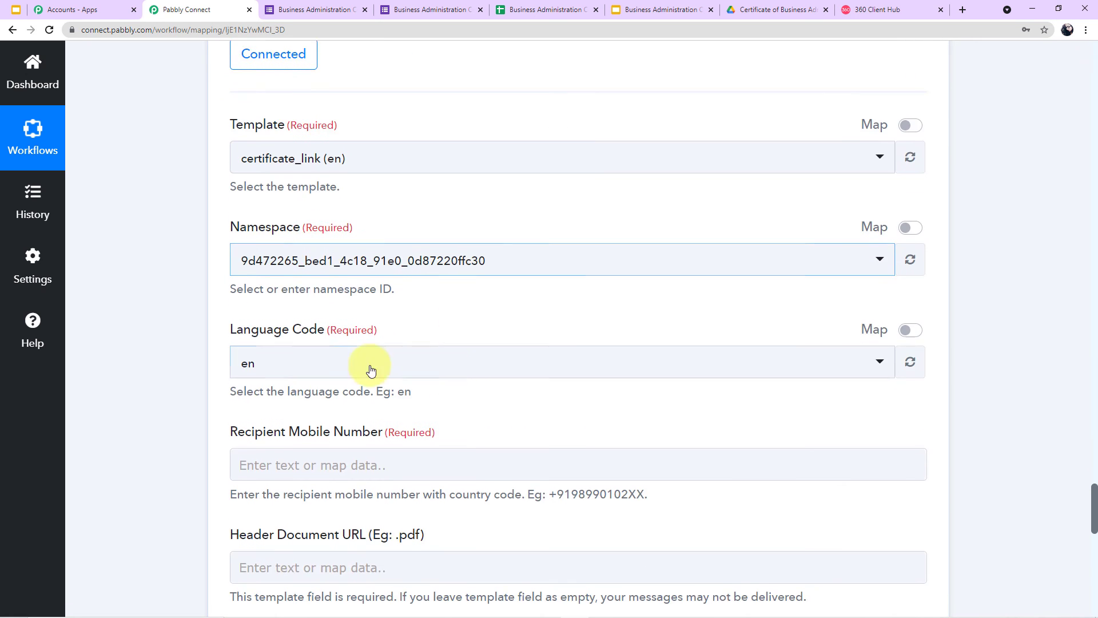
click(286, 371)
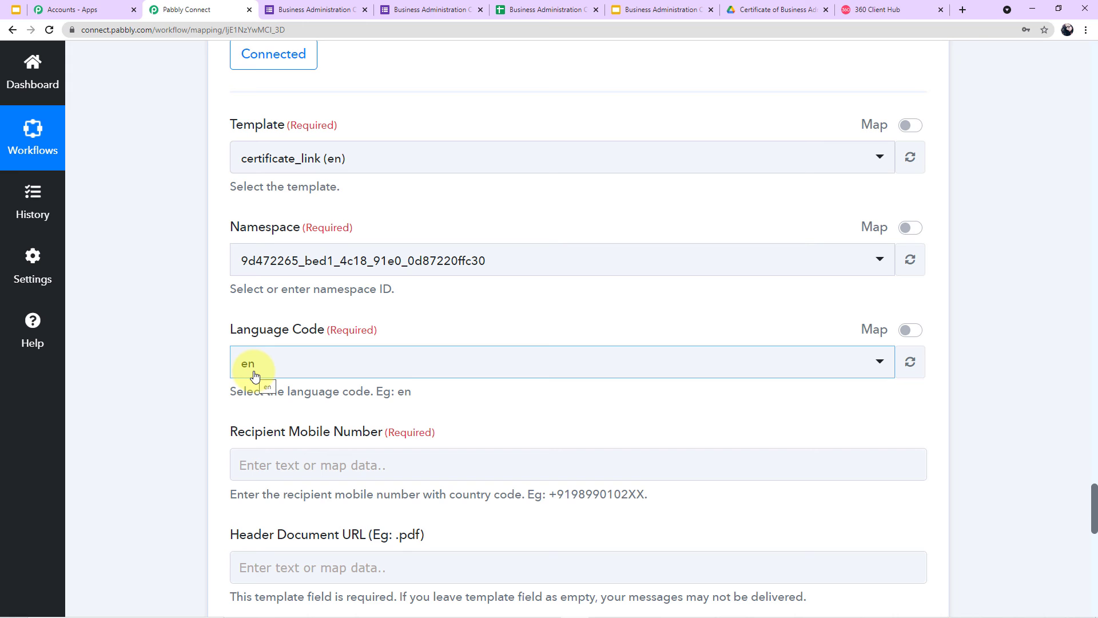
click(876, 7)
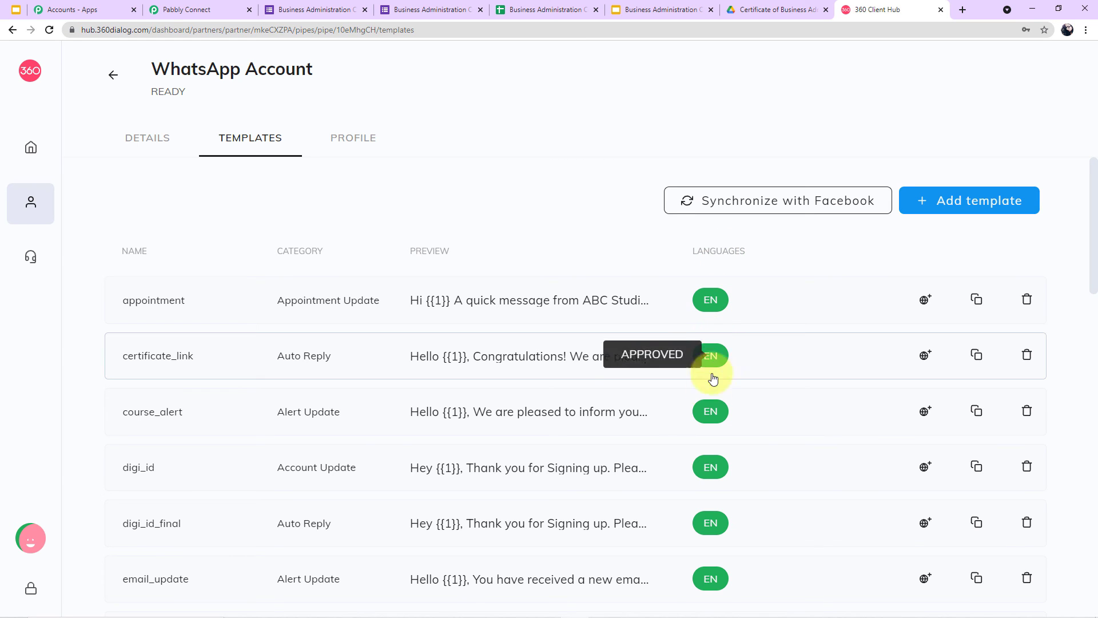
mouse_move(708, 418)
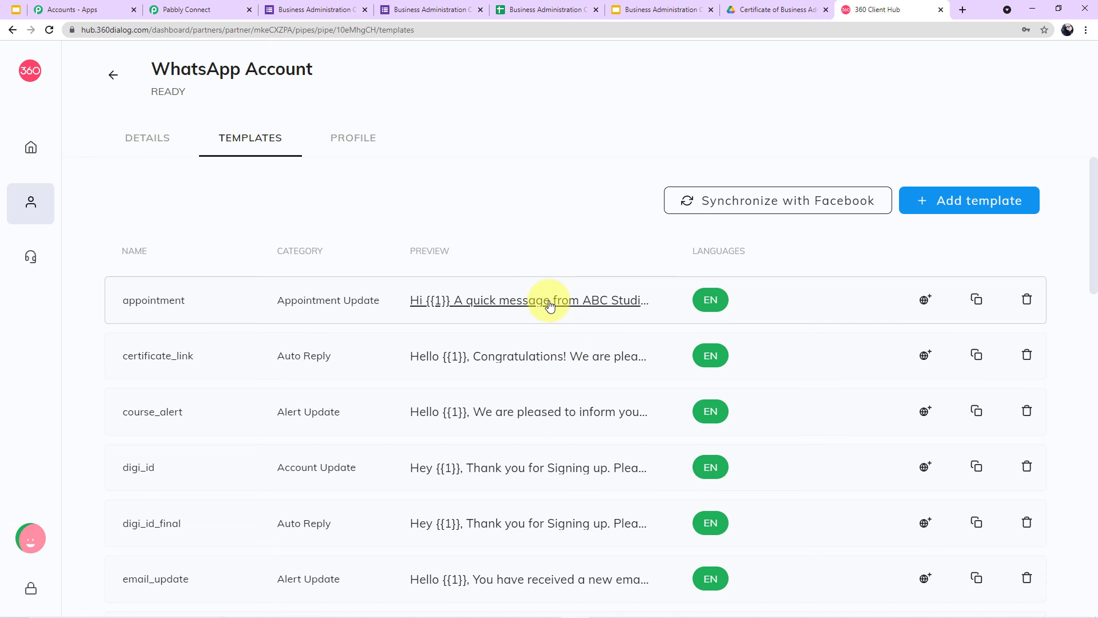
Step: Return to Pabbly Connect and map the Recipient Mobile Number to Phone Number from the Google Forms response
click(182, 9)
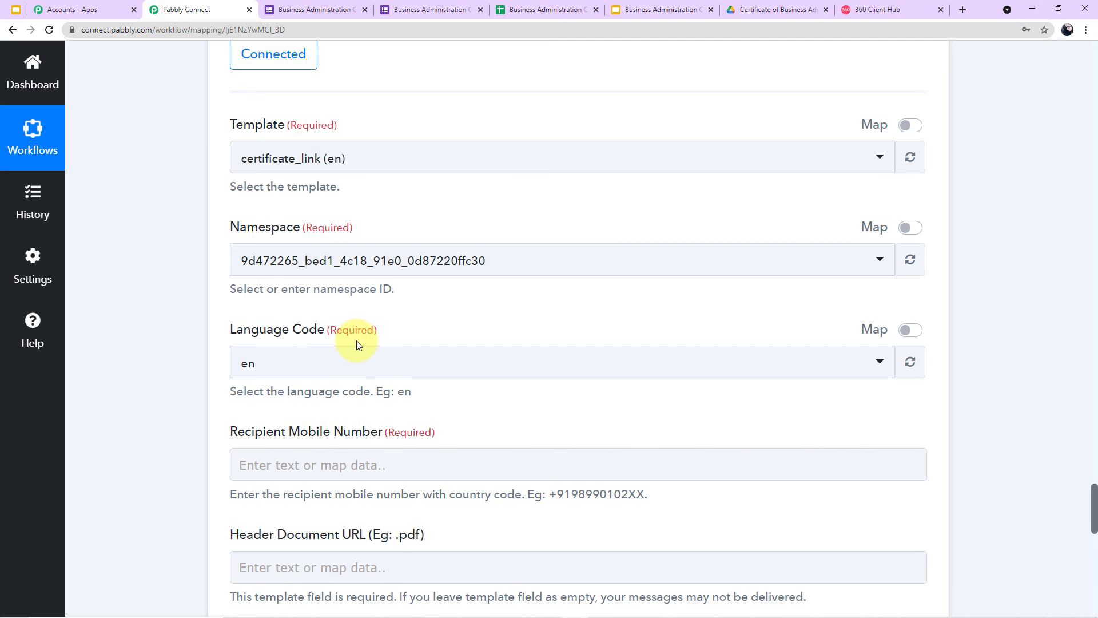
scroll(356, 341, down, 3)
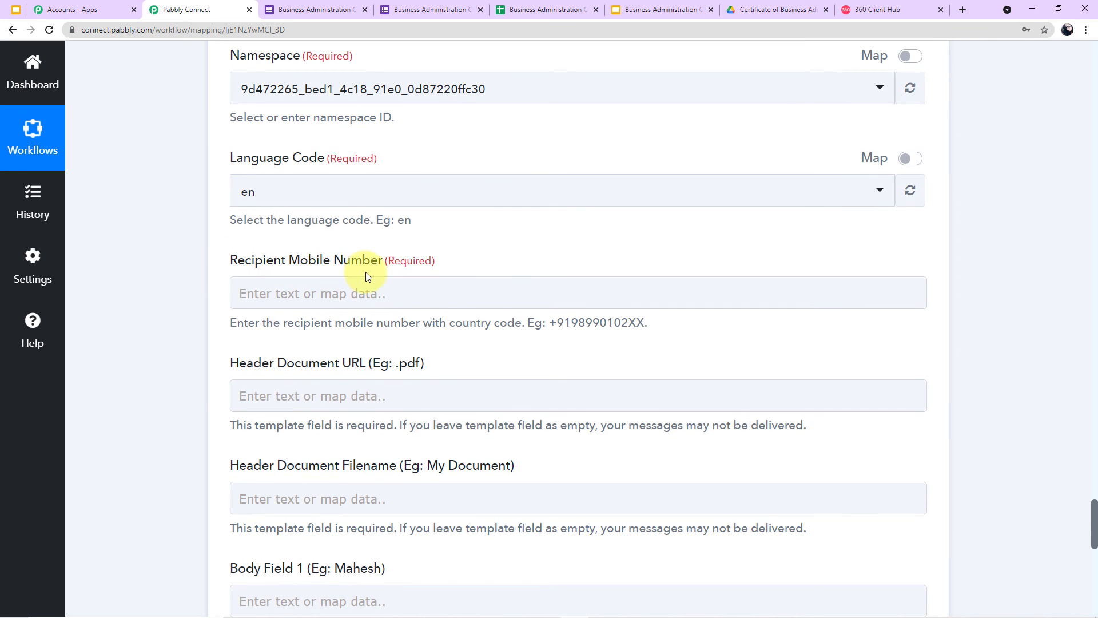
click(359, 290)
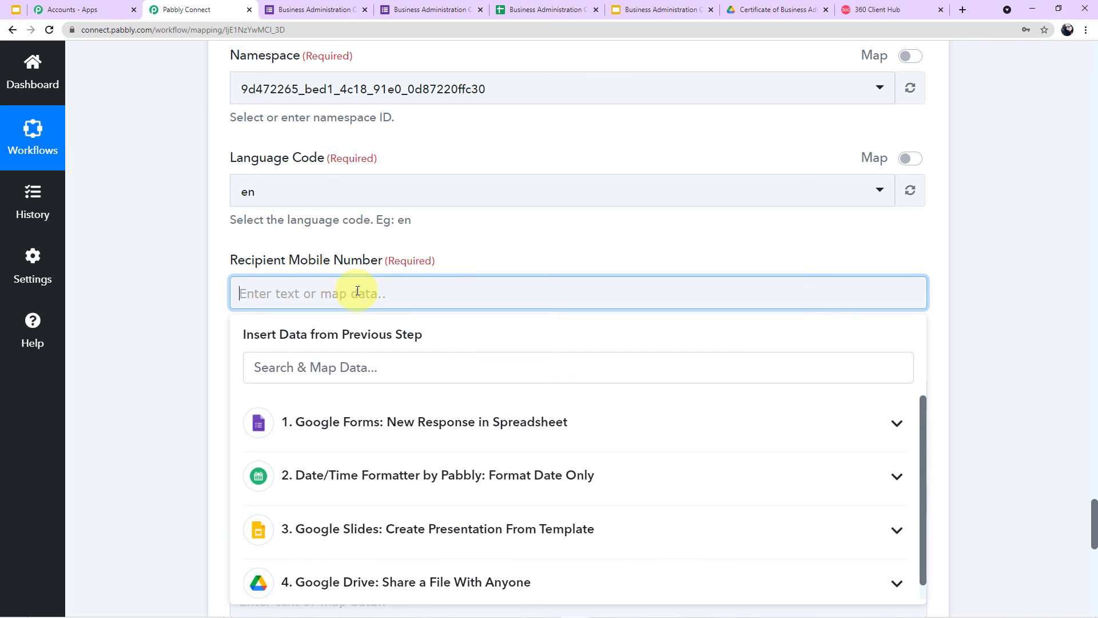
click(515, 437)
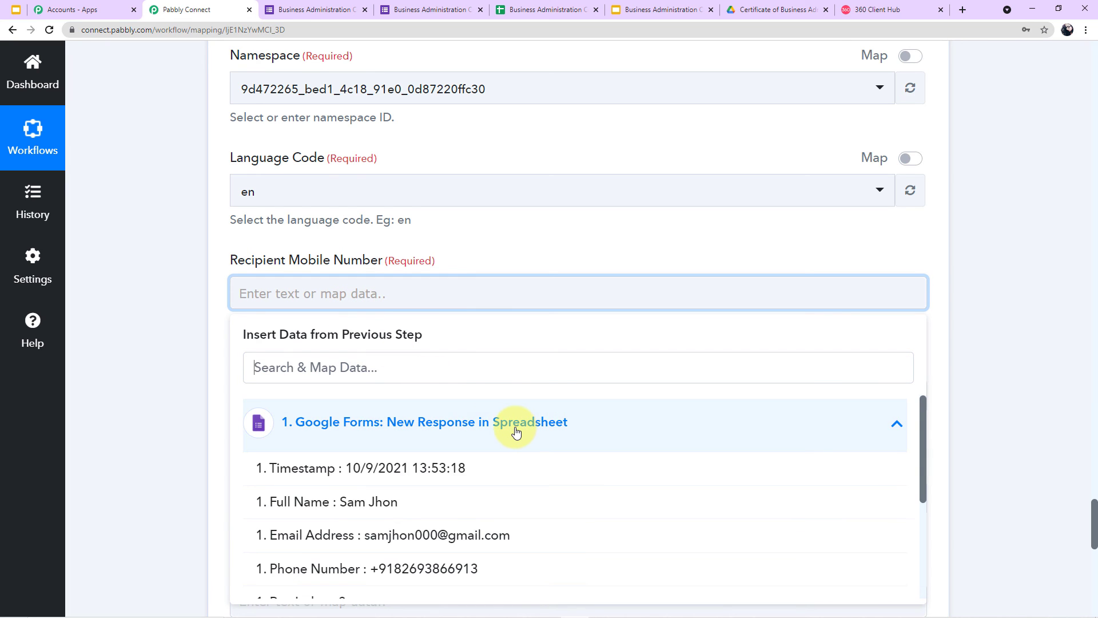
scroll(452, 481, down, 2)
click(473, 457)
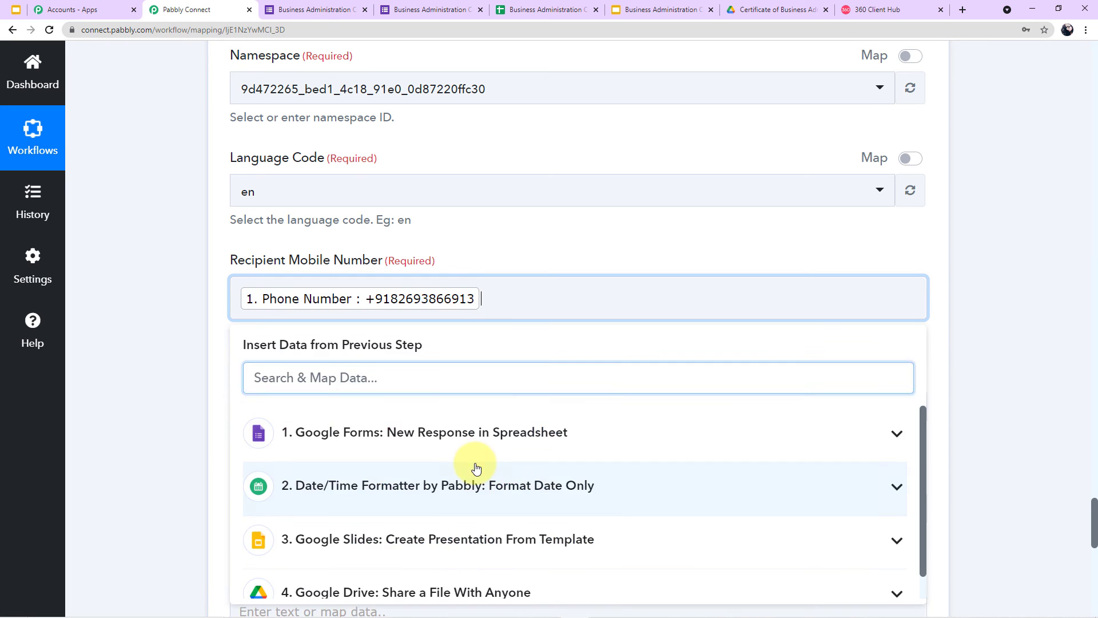
click(187, 342)
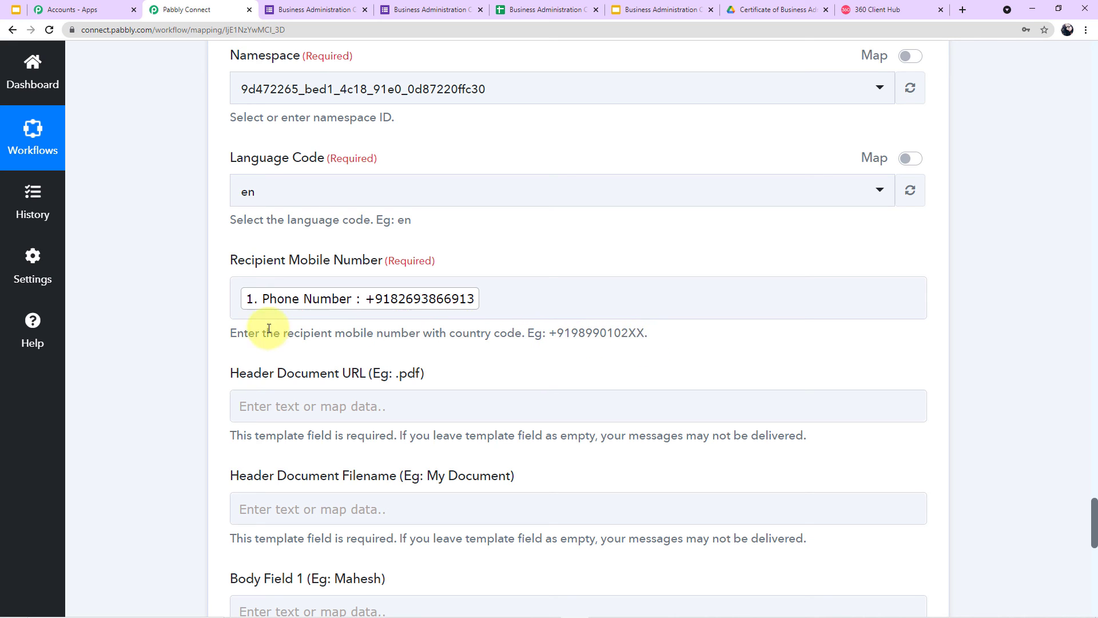
click(380, 314)
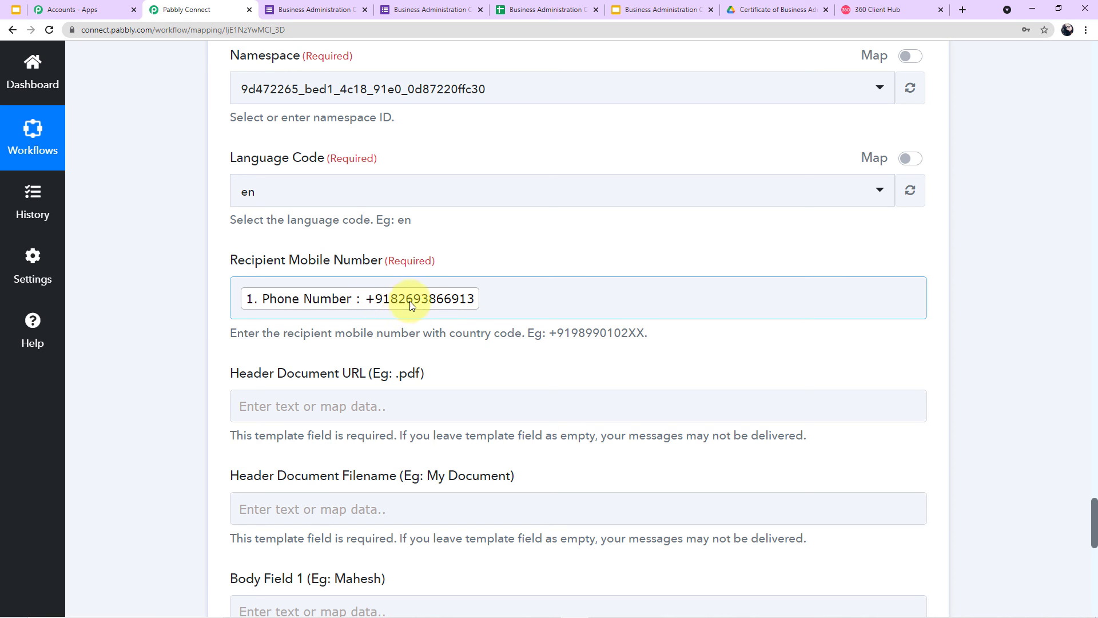
Step: Map the Header Document URL to Res2 ExportLinks Application/pdf from the Google Drive Share a File With Anyone step
scroll(423, 304, down, 1)
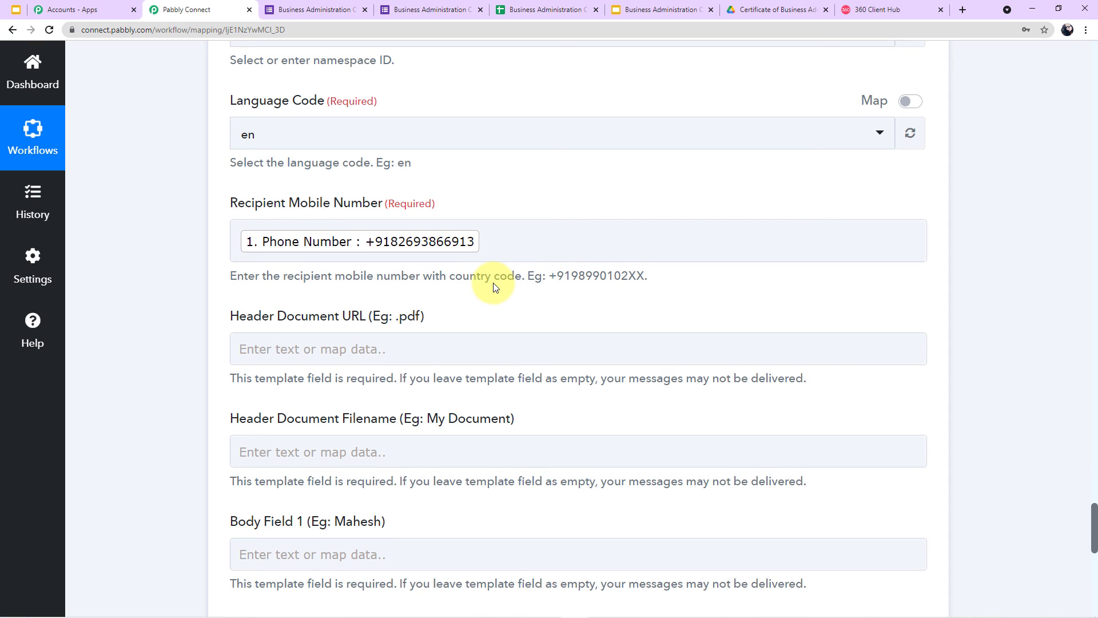
scroll(491, 292, down, 1)
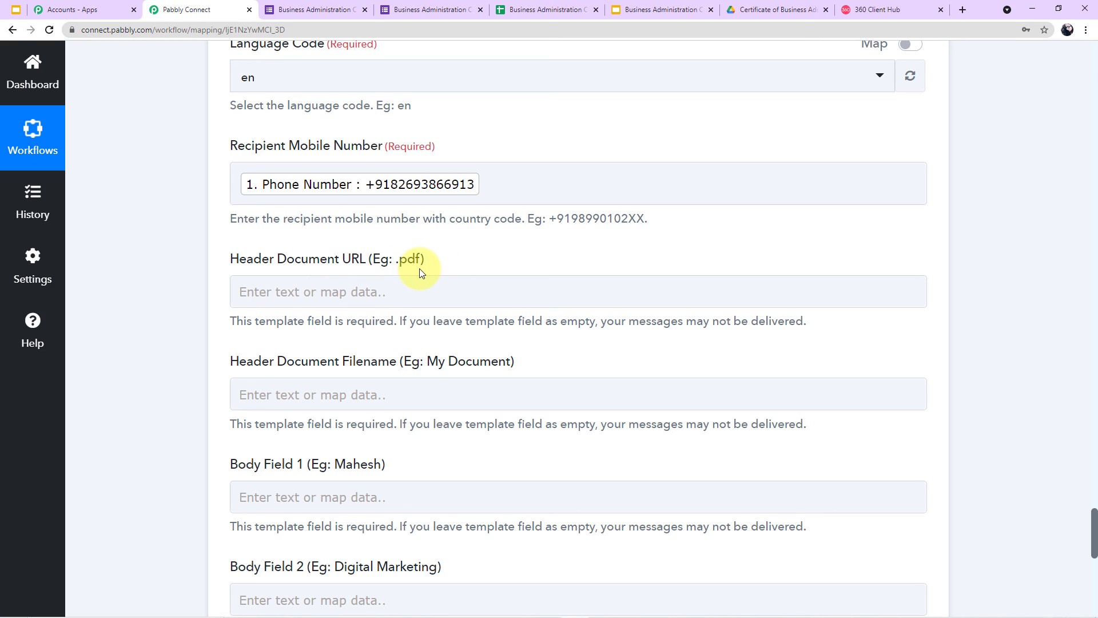
click(389, 286)
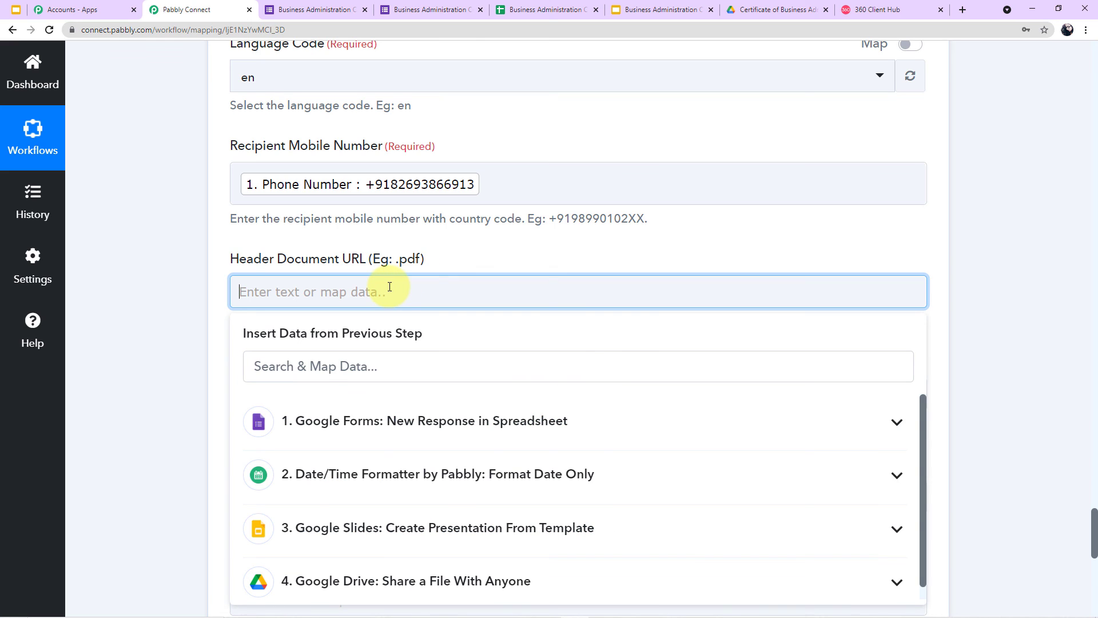
scroll(389, 286, down, 2)
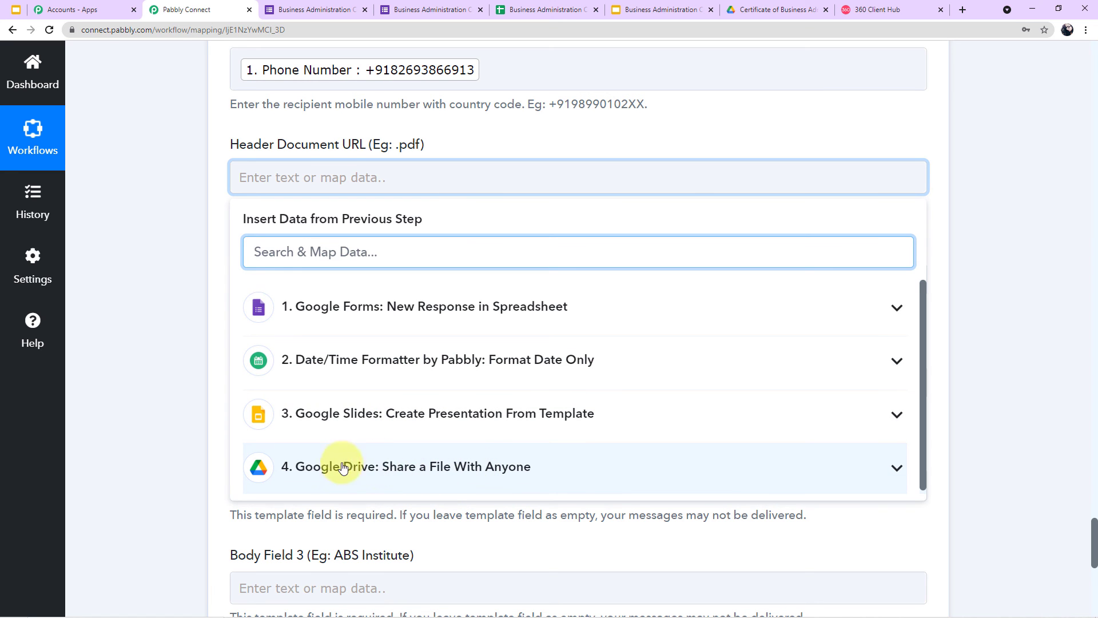
click(387, 478)
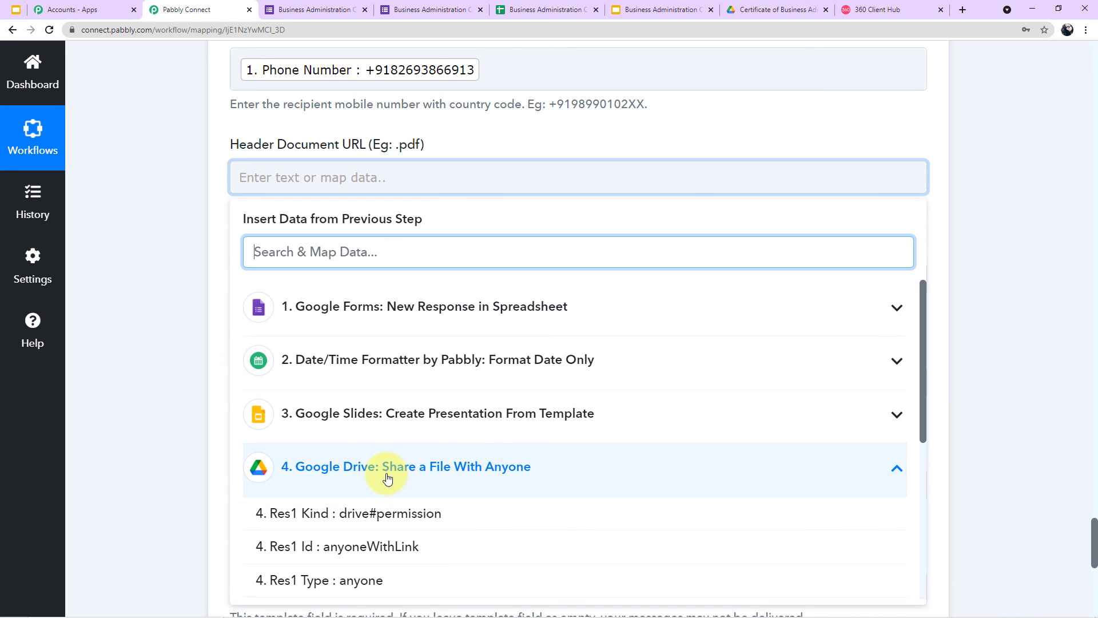
scroll(387, 478, down, 5)
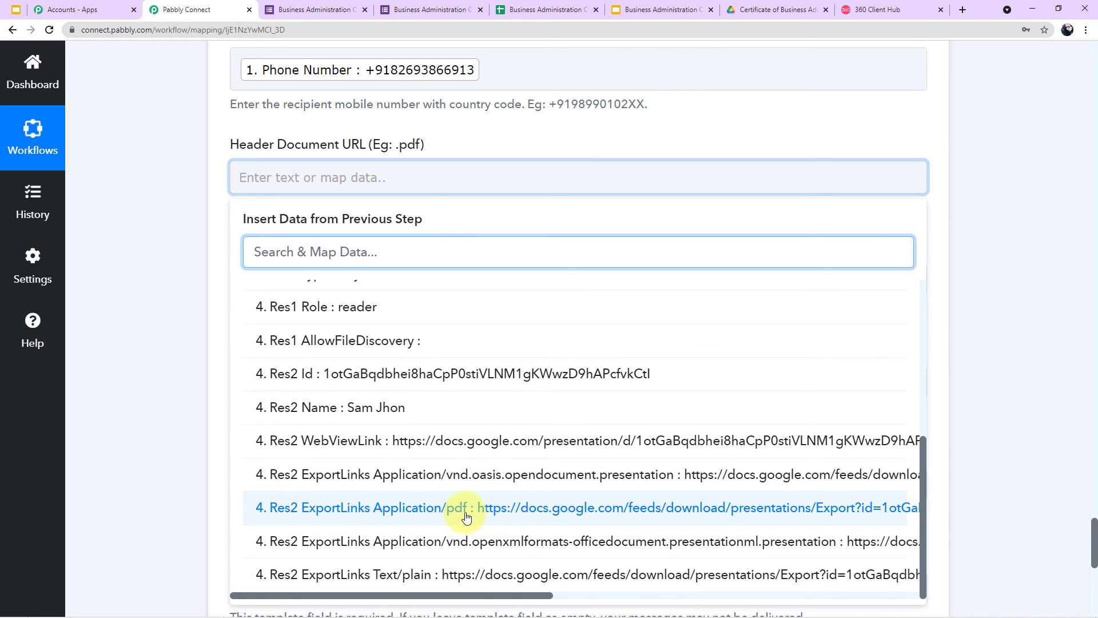
click(543, 514)
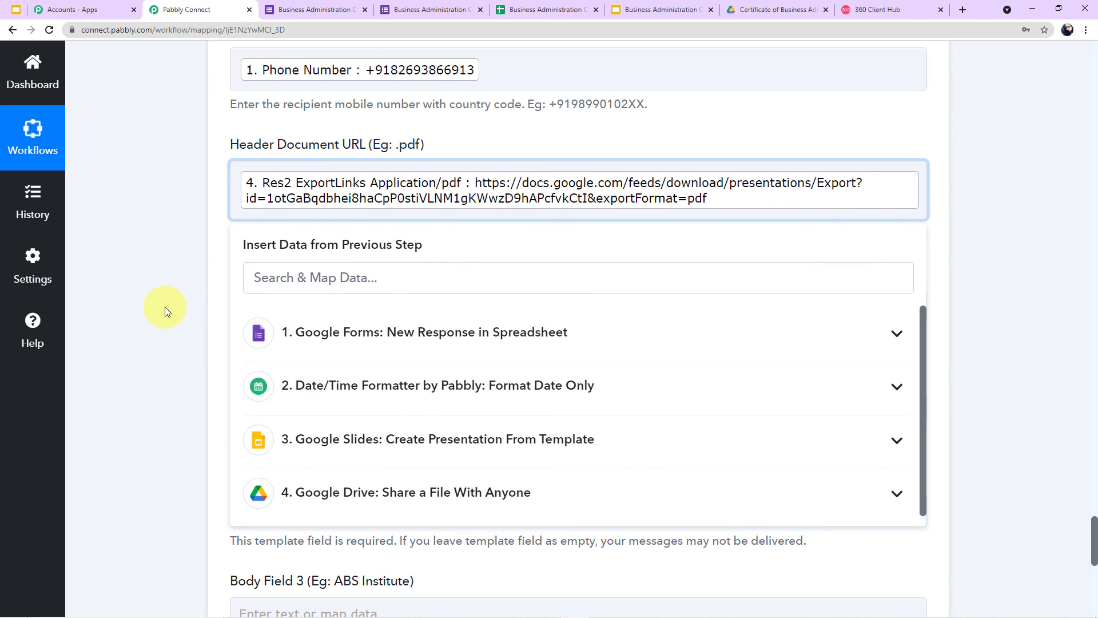
click(165, 307)
Step: Map the Header Document Filename to Full Name from the Google Forms response
scroll(165, 307, down, 1)
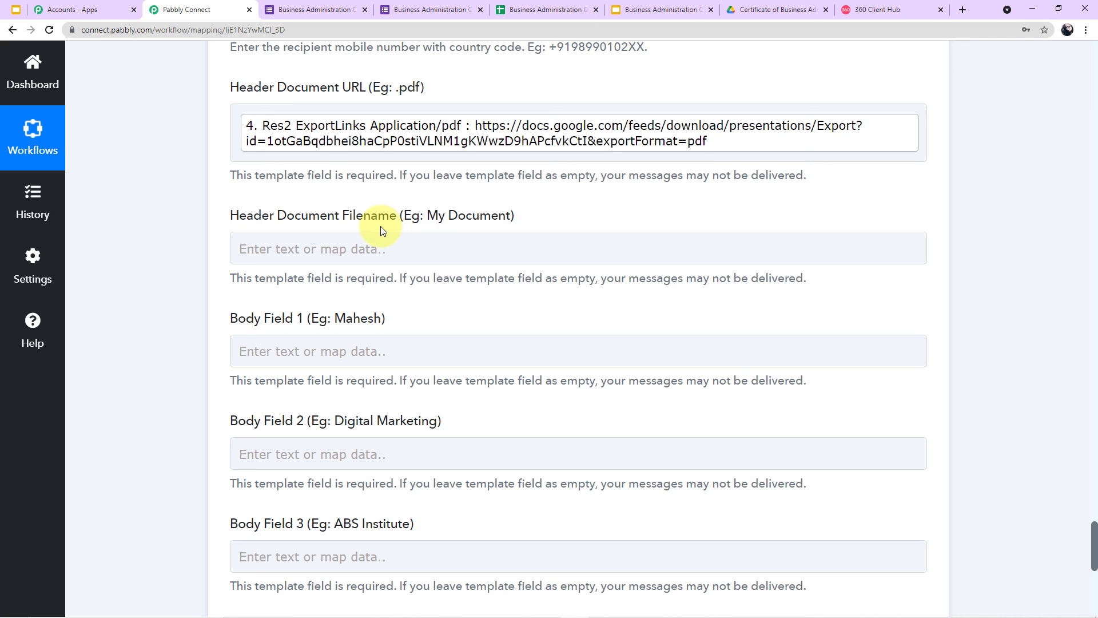
click(372, 249)
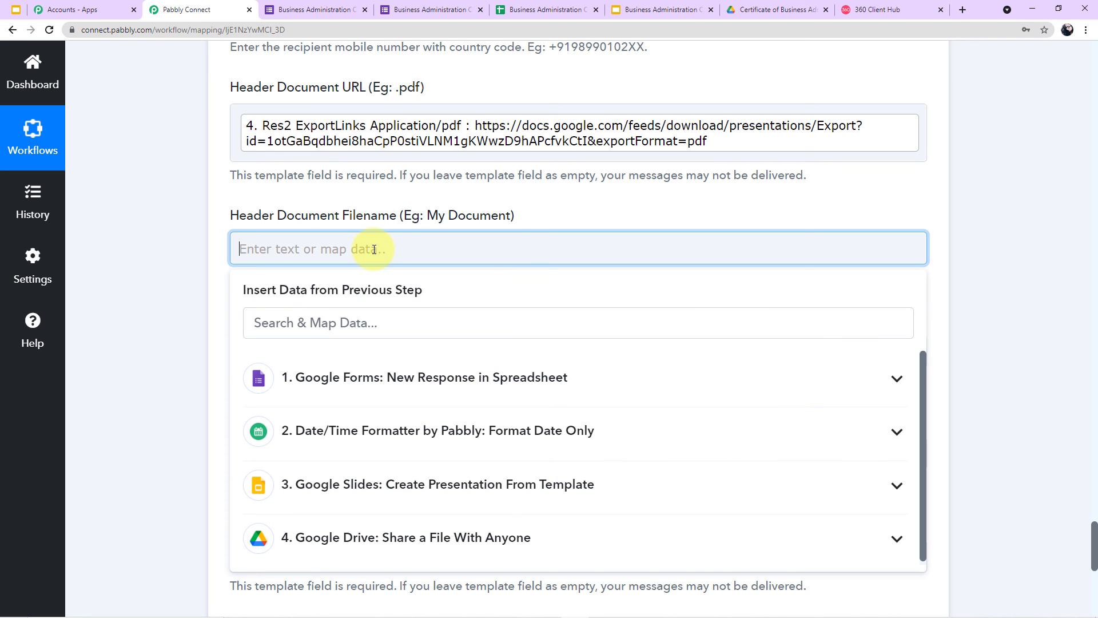
click(424, 377)
click(422, 461)
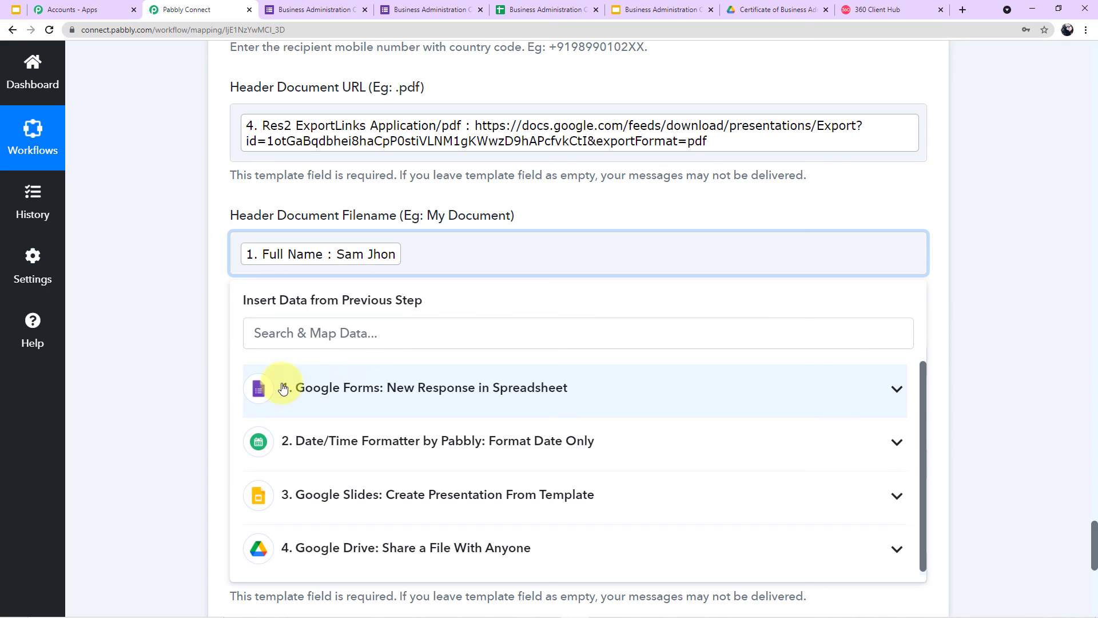
click(161, 368)
Step: Map Body Field 1 to Full Name from the Google Forms response
scroll(204, 362, down, 1)
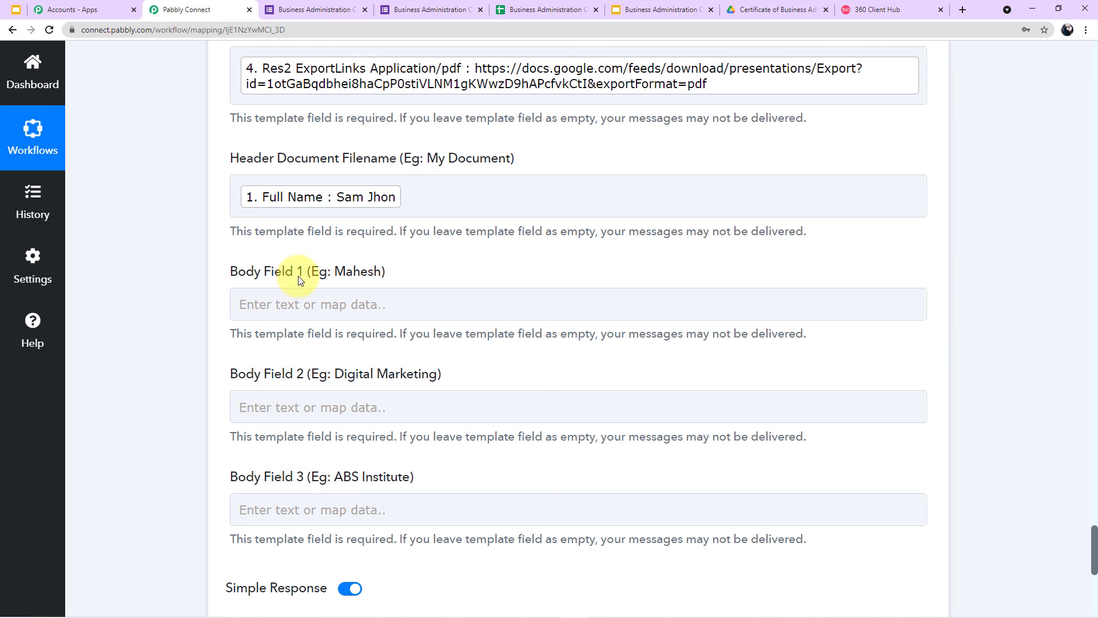
click(318, 495)
scroll(302, 321, down, 2)
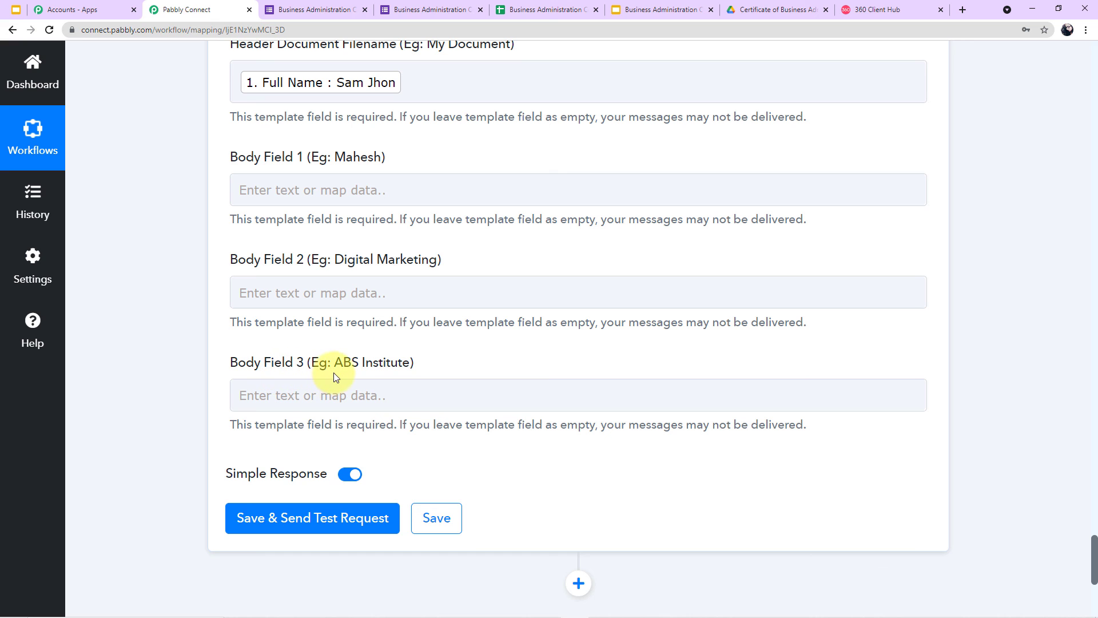
scroll(373, 375, up, 2)
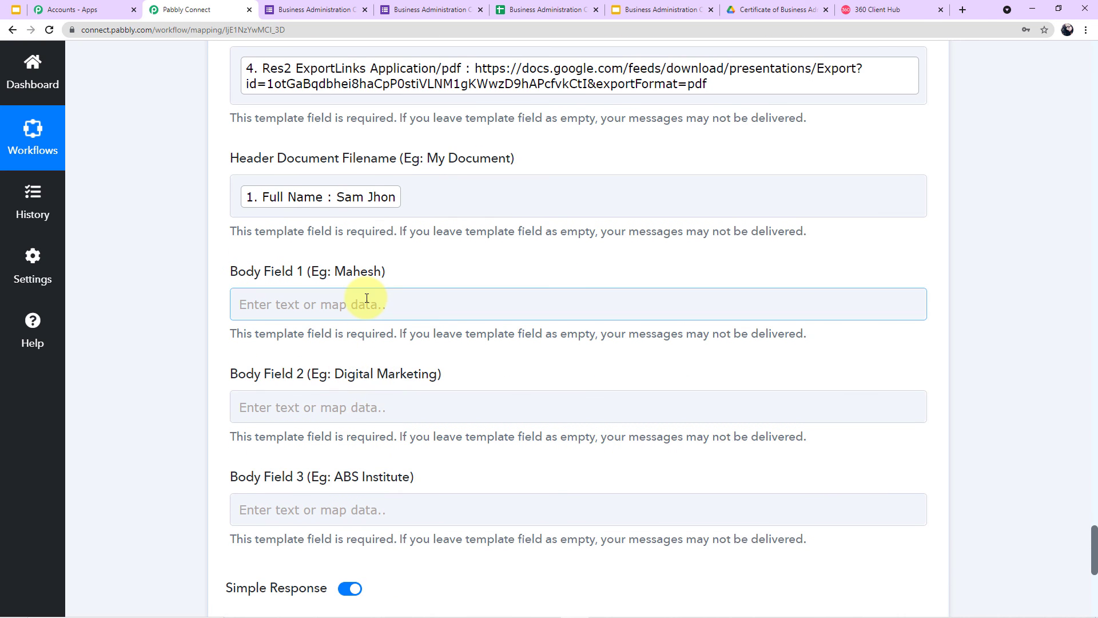
click(367, 298)
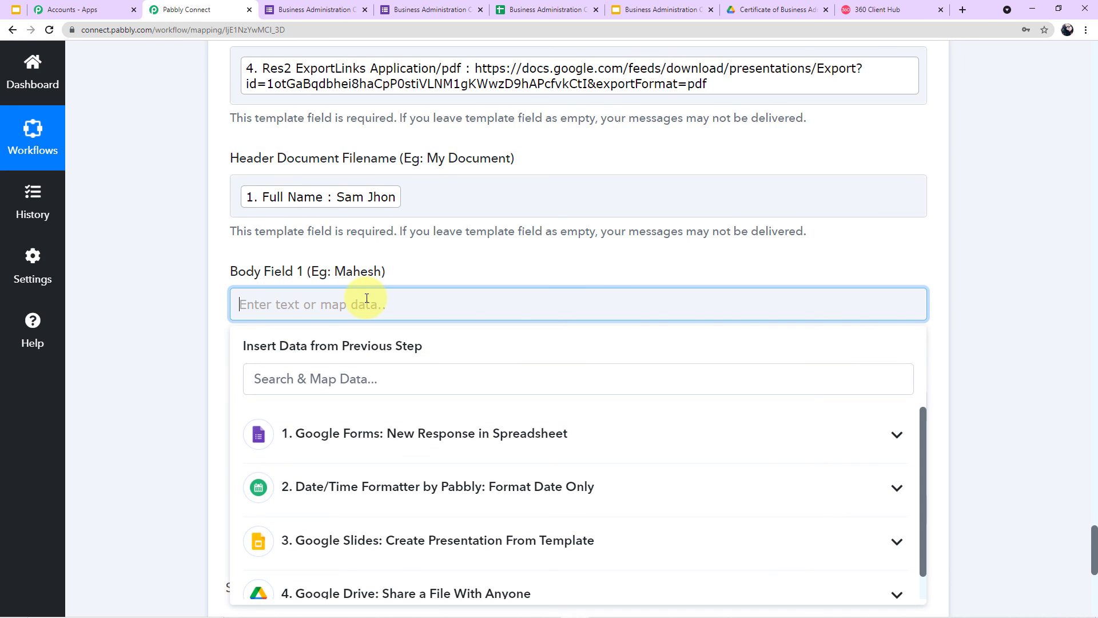
click(428, 433)
scroll(421, 456, down, 1)
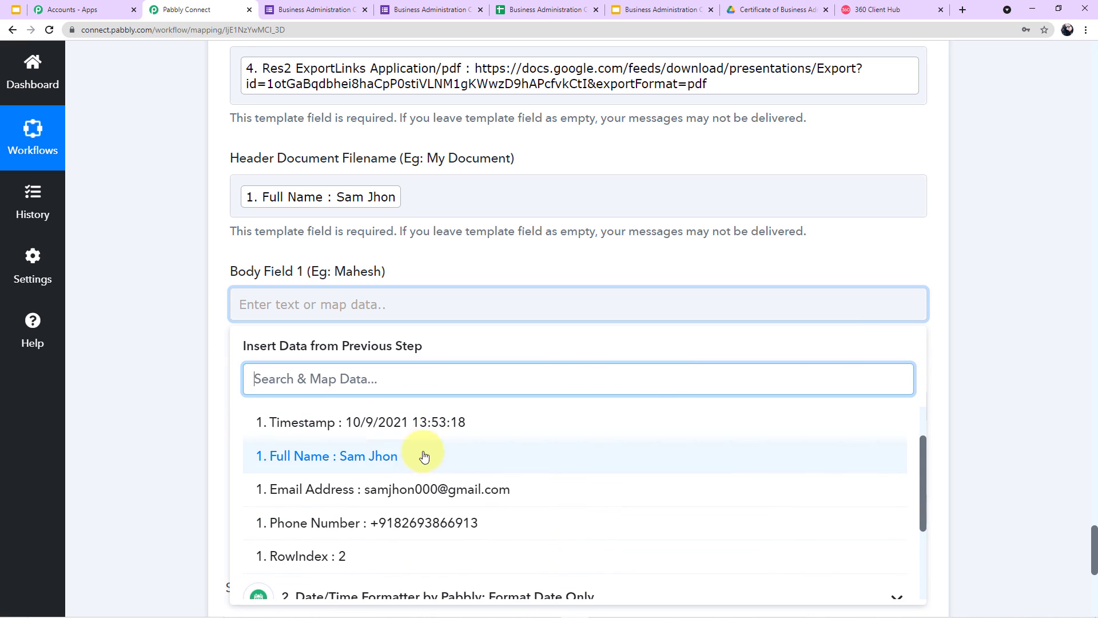
click(392, 461)
click(188, 403)
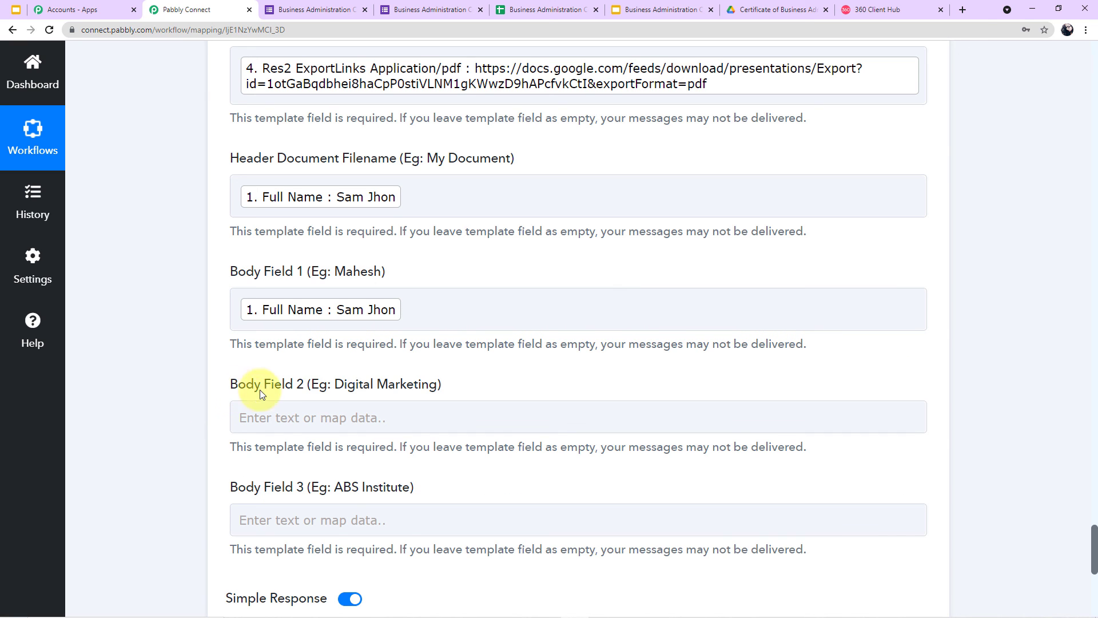
Step: Set Body Field 2 to "Business Administration Programme" and Body Field 3 to "AI Institute"
scroll(292, 372, down, 1)
click(270, 351)
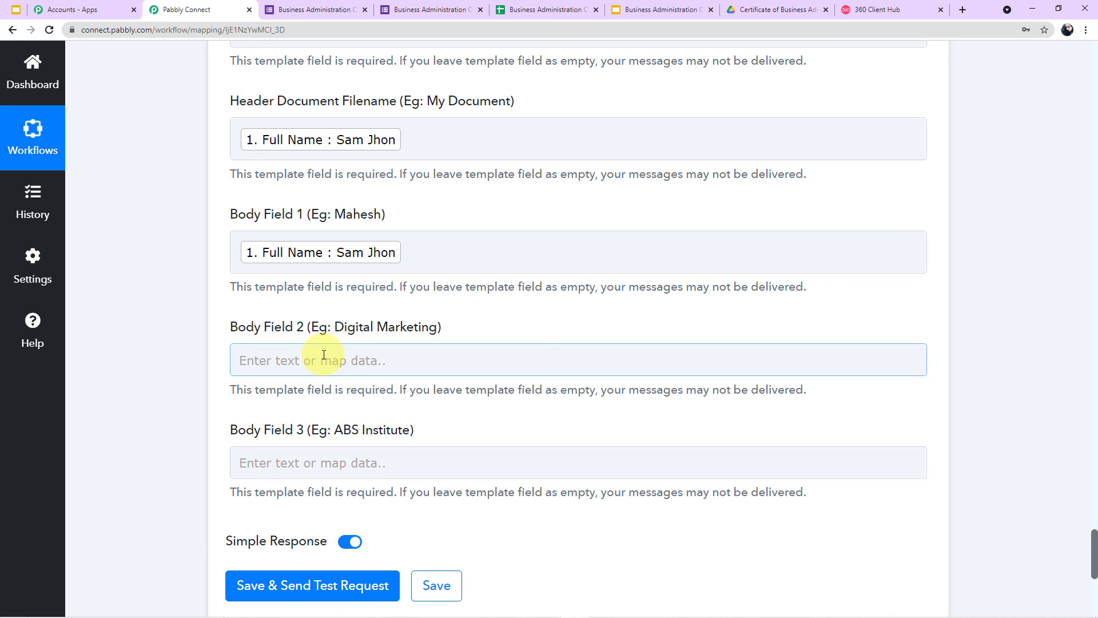
text(Business Administration Programme)
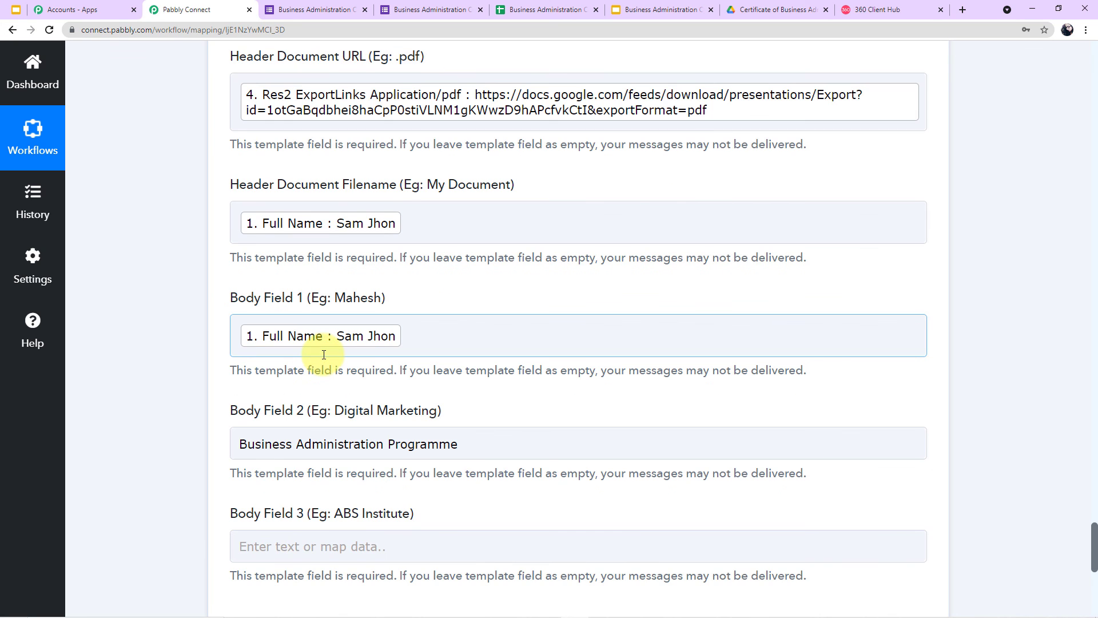
scroll(348, 418, down, 1)
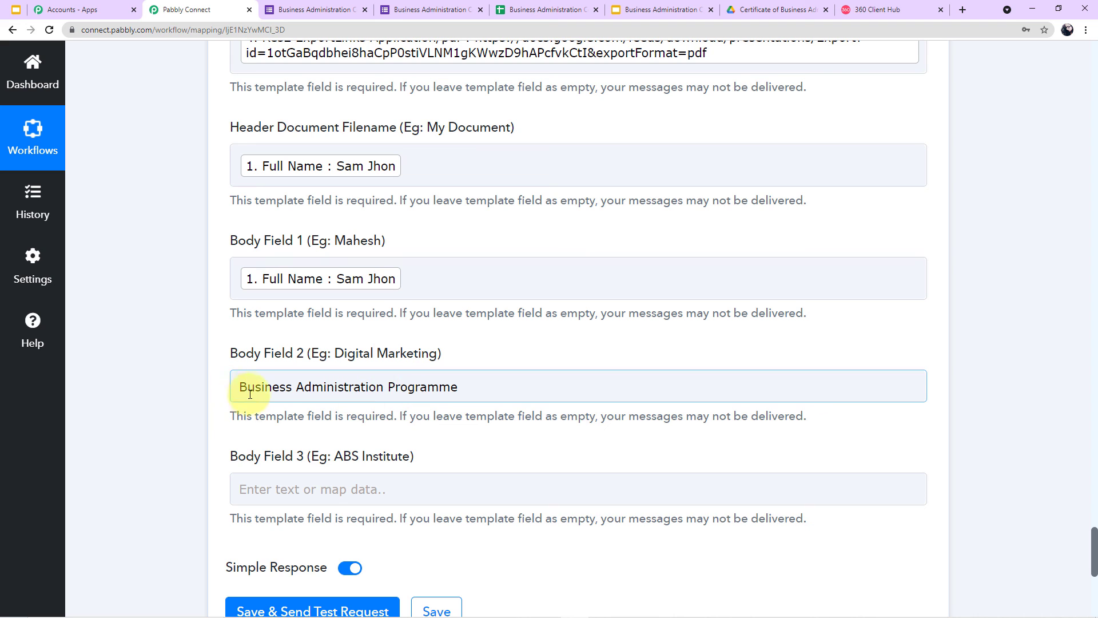
scroll(496, 394, down, 2)
click(305, 377)
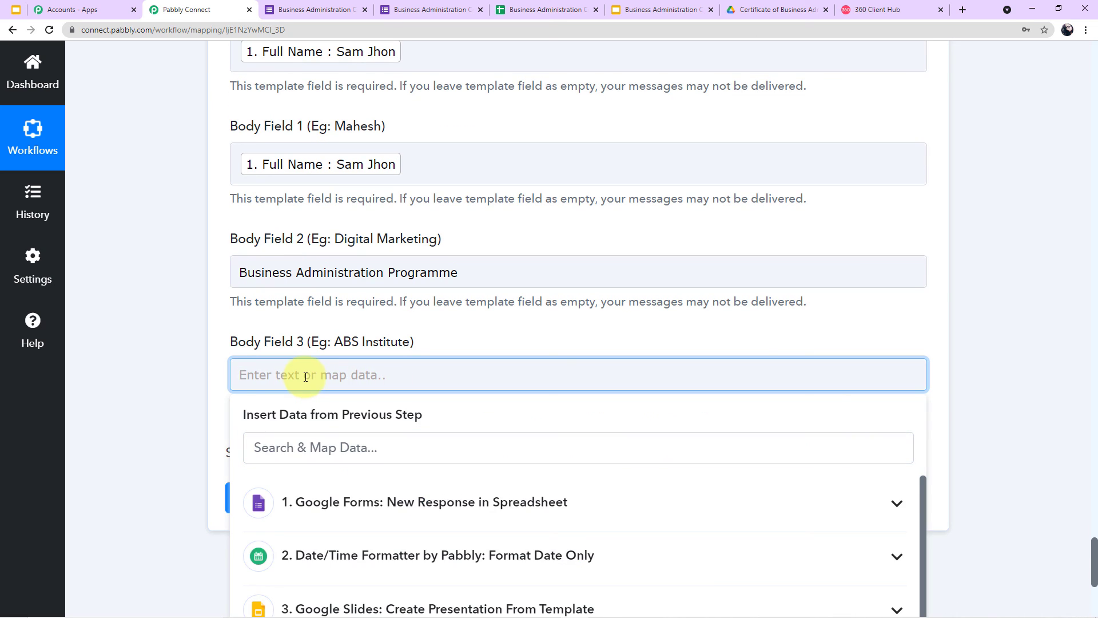
text(AI Institute)
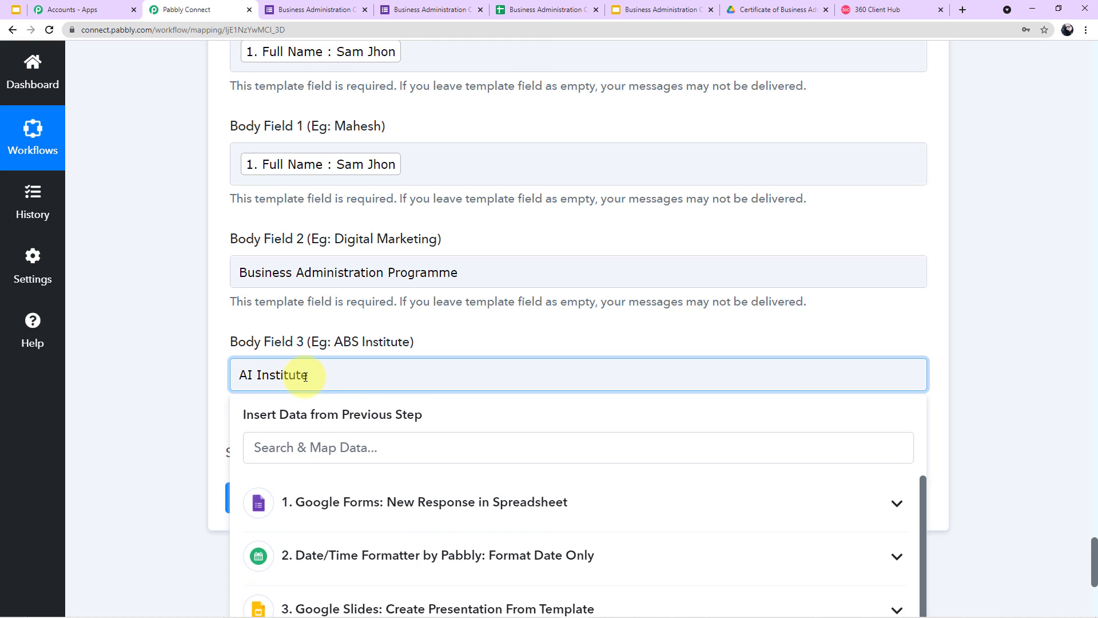
click(200, 365)
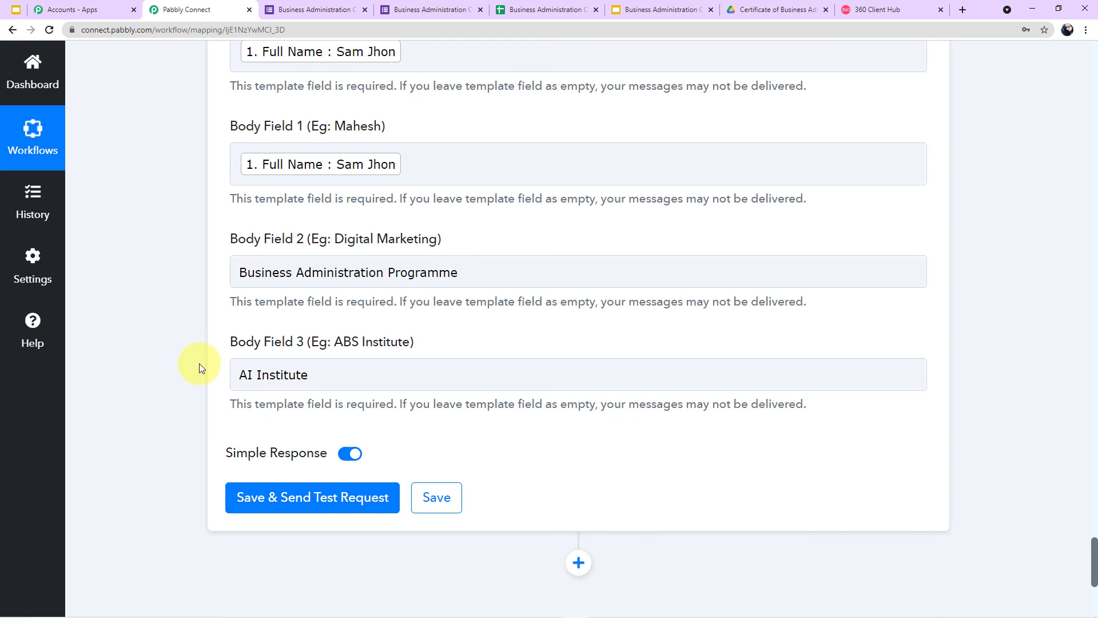
Step: Save the WhatsApp by 360Dialog action with a test request and review the response received
scroll(419, 365, up, 1)
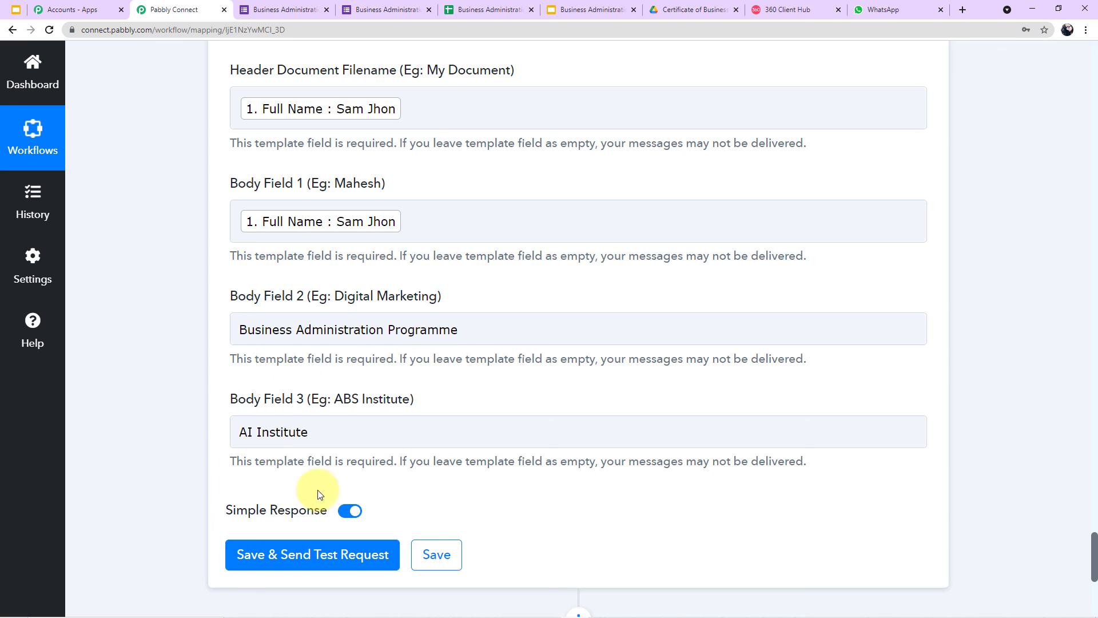
click(301, 565)
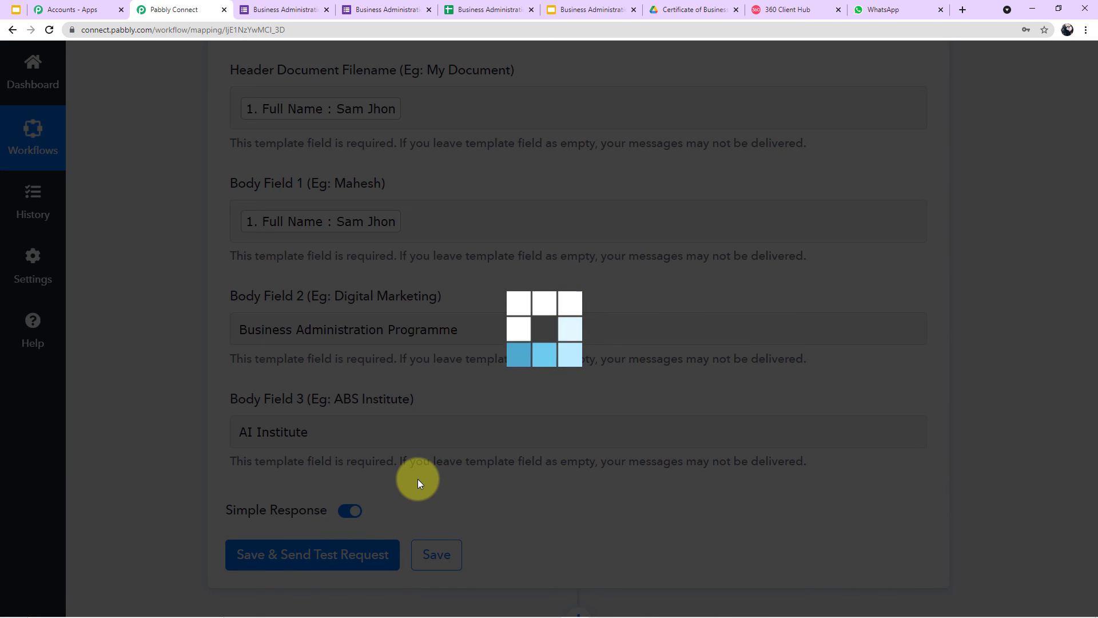
scroll(596, 428, down, 2)
scroll(601, 430, down, 2)
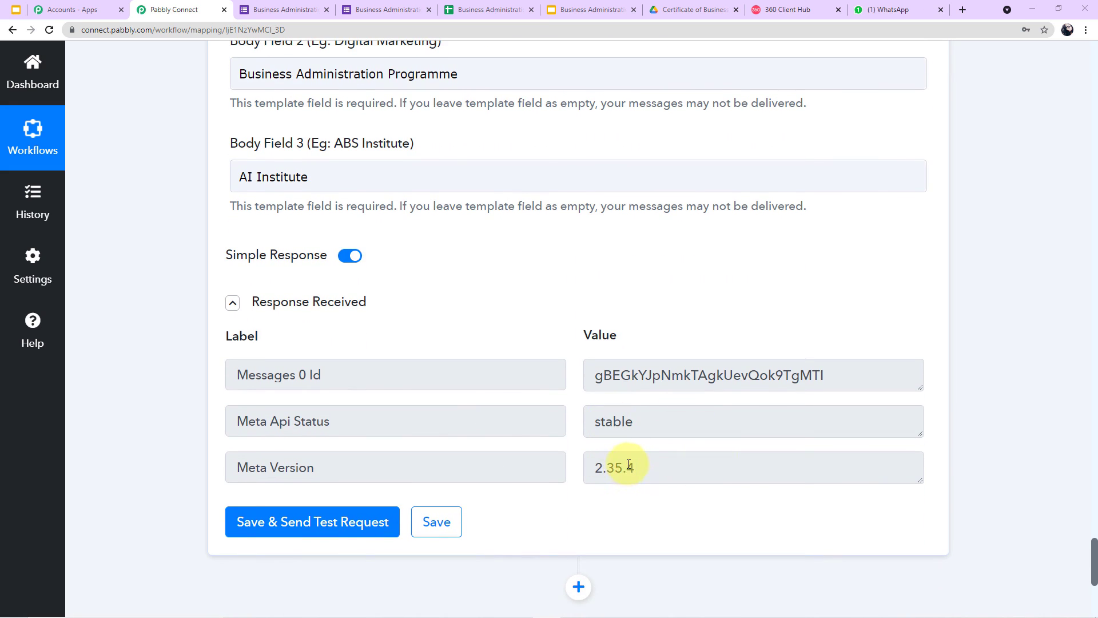
scroll(629, 464, up, 2)
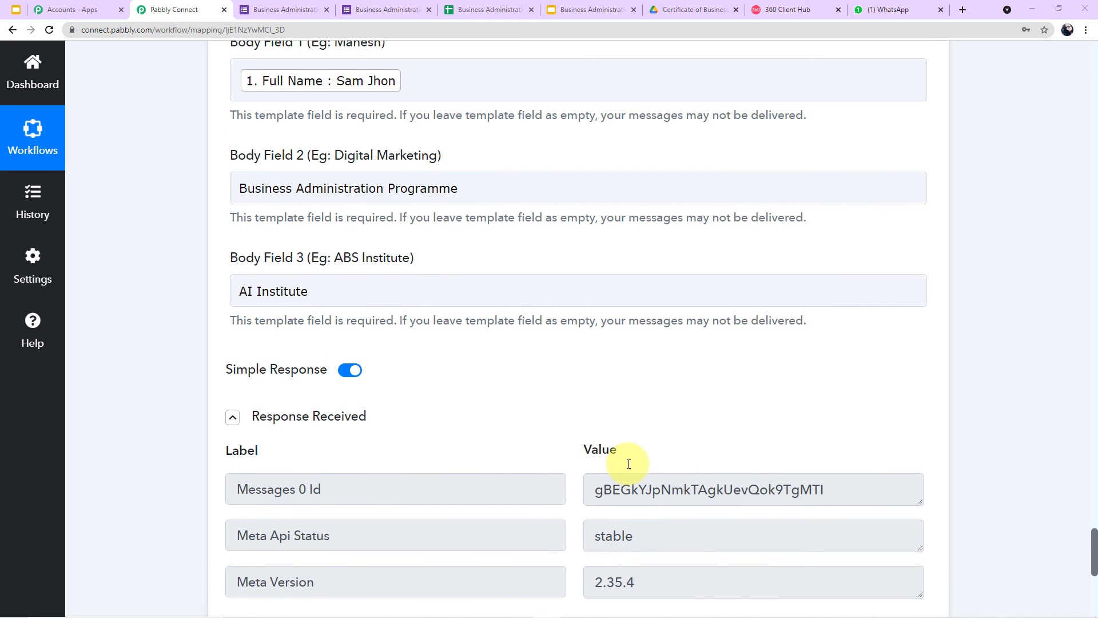
scroll(629, 464, up, 2)
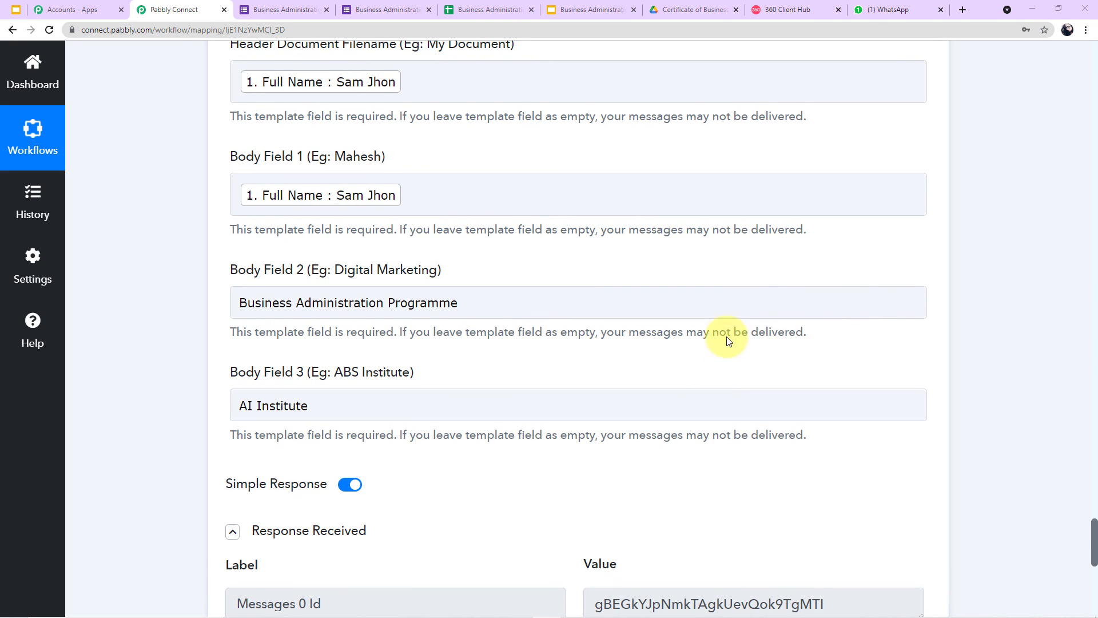
Step: Switch to WhatsApp Web, open the unread certificate message and download its attached PDF
click(880, 11)
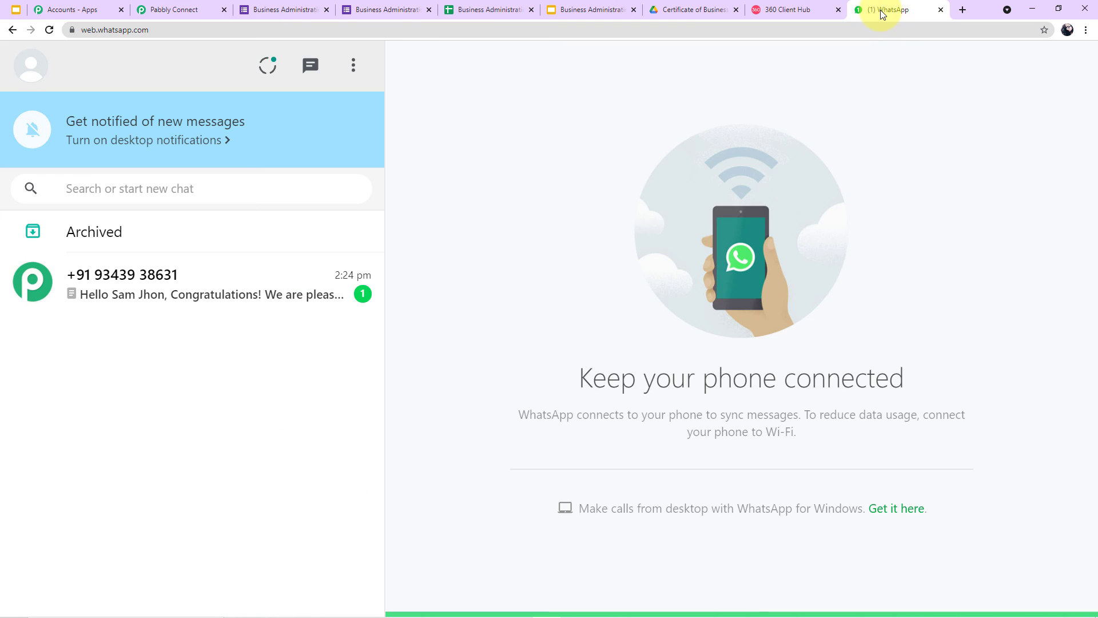
click(208, 293)
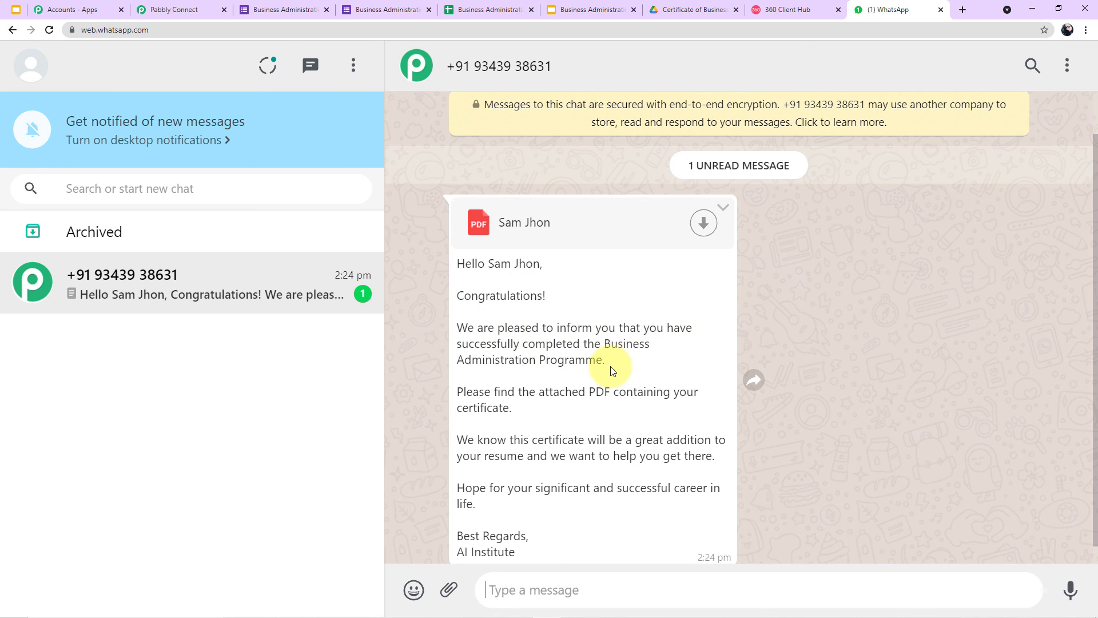
scroll(611, 370, down, 1)
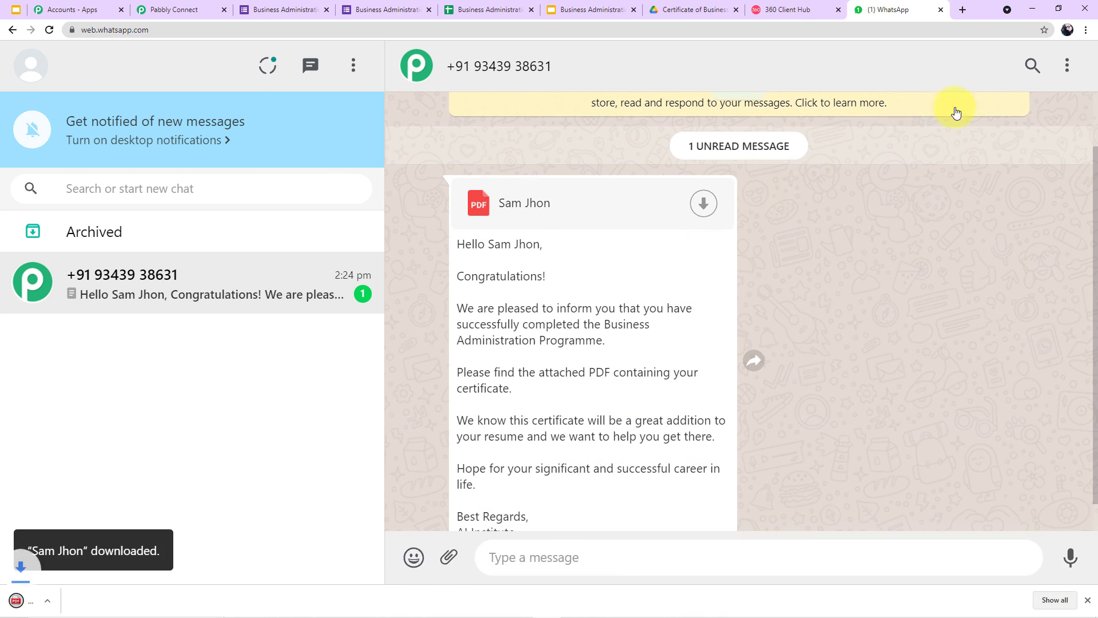
click(1090, 56)
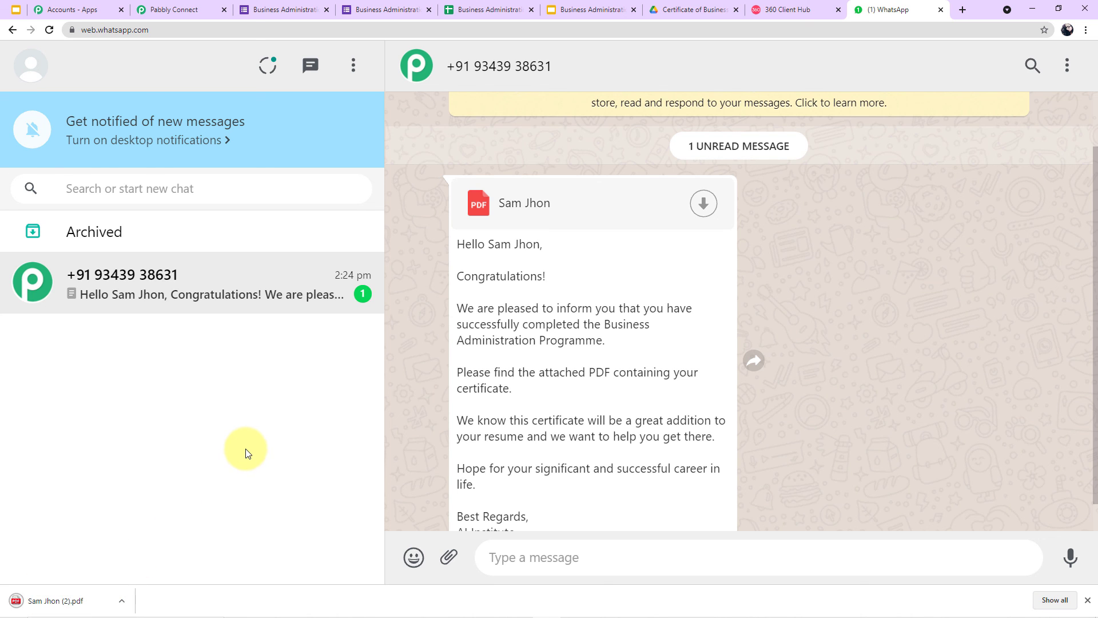
Step: Open the downloaded certificate PDF and check the recipient's name and the date on it
click(60, 600)
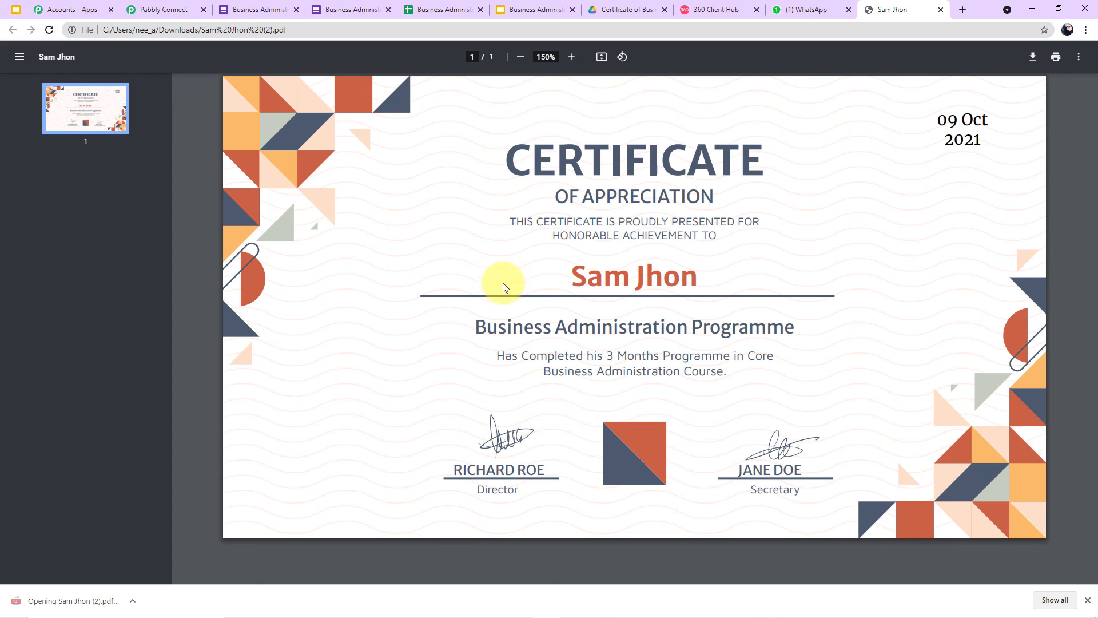
drag(563, 275, 697, 281)
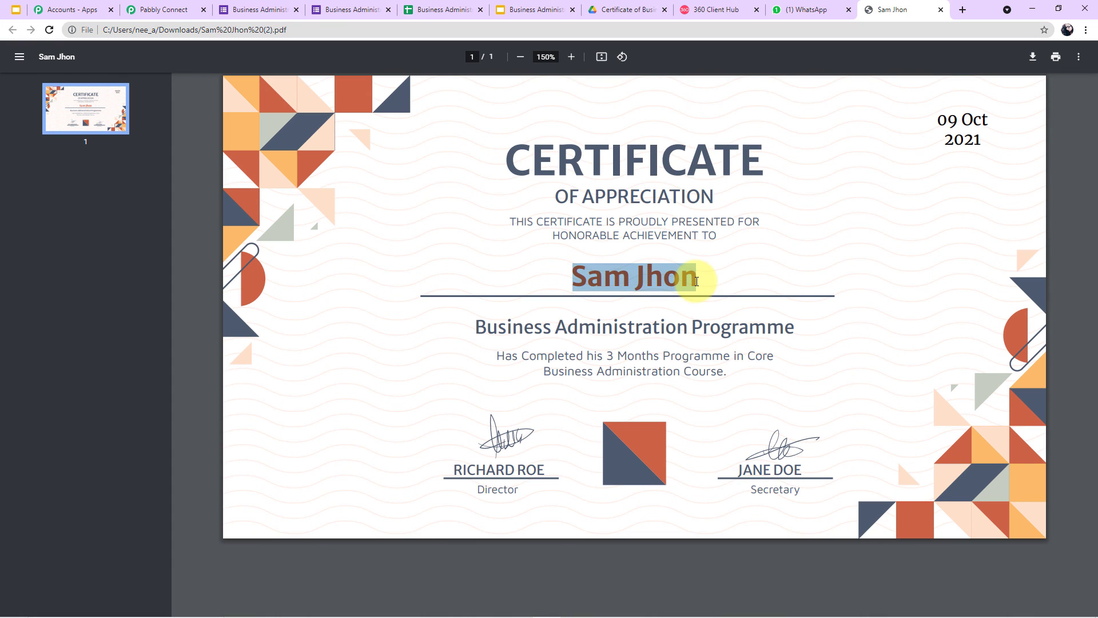
click(717, 279)
drag(941, 120, 989, 122)
click(797, 232)
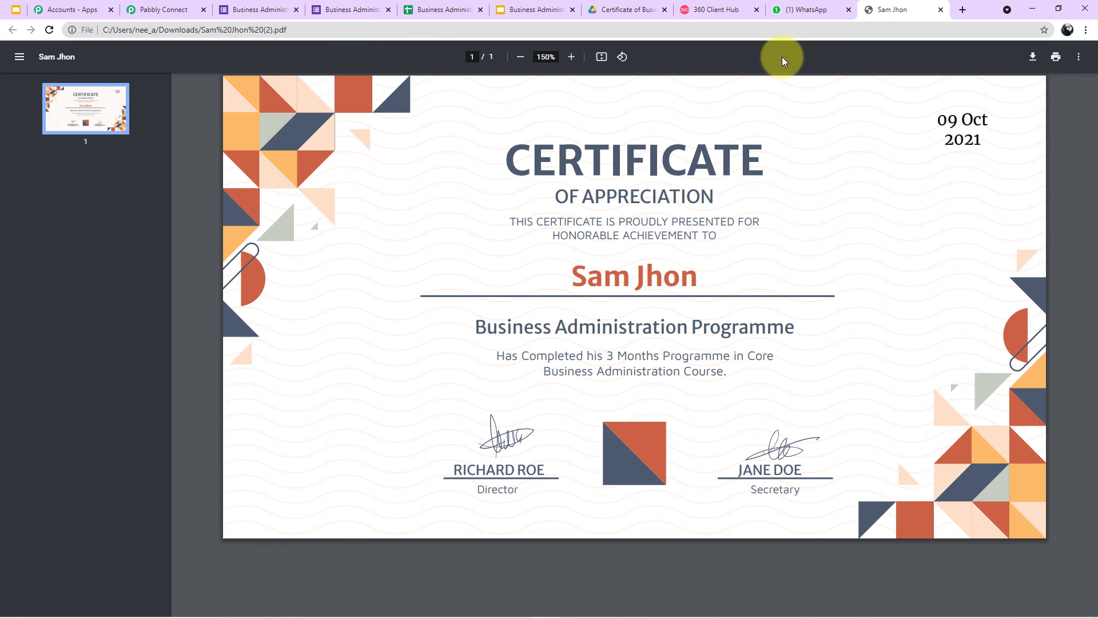
Step: Return to WhatsApp Web and delete the received test certificate message from the chat
click(803, 10)
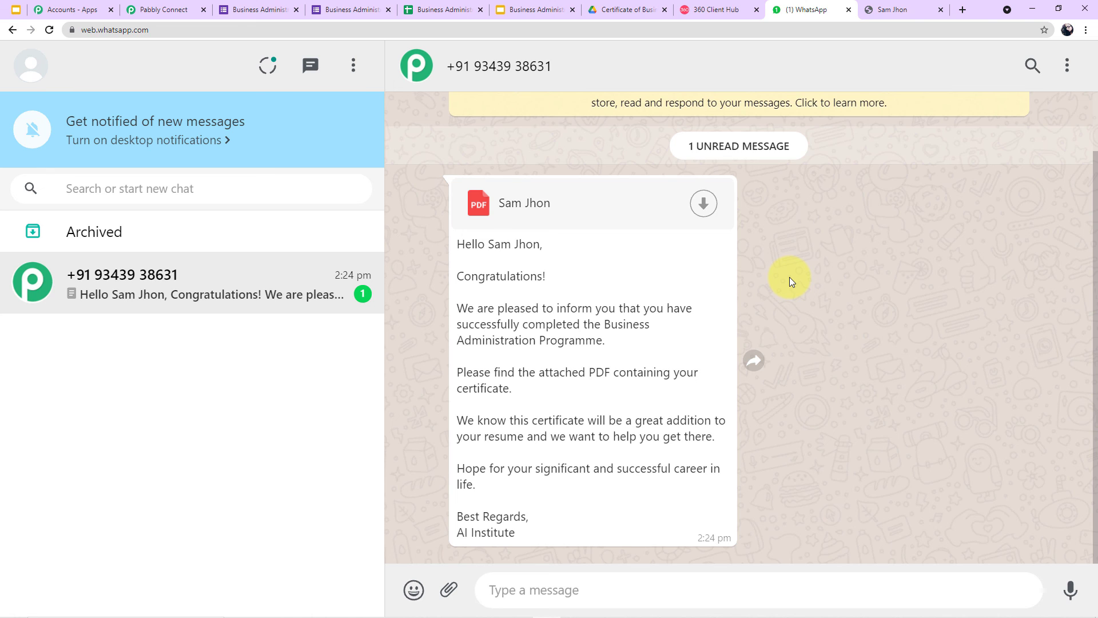
mouse_move(642, 303)
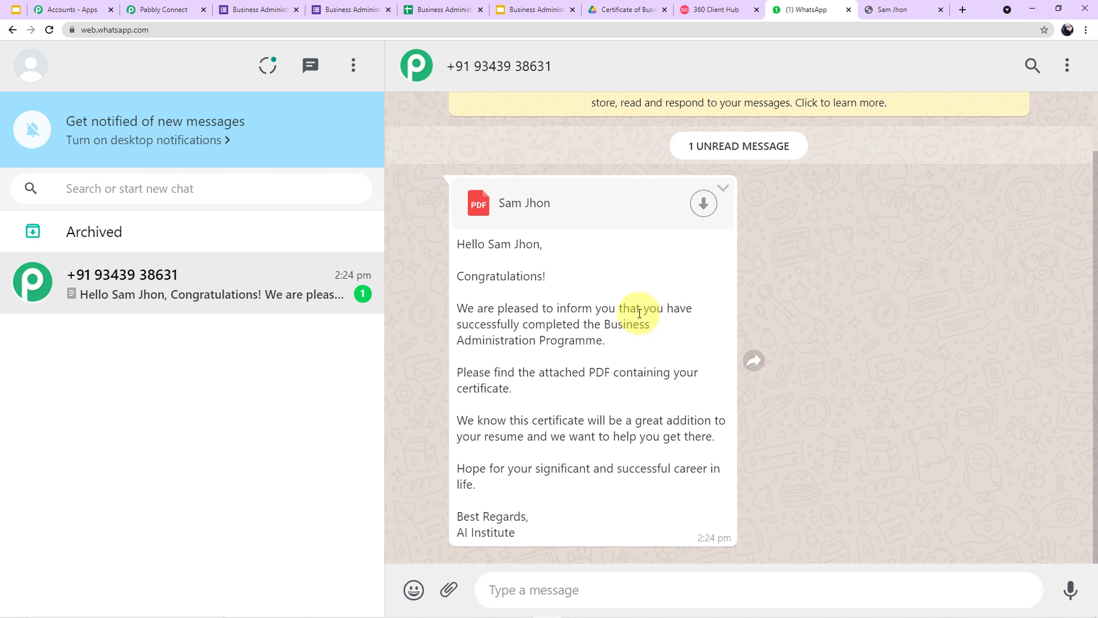
click(724, 191)
click(746, 358)
click(639, 384)
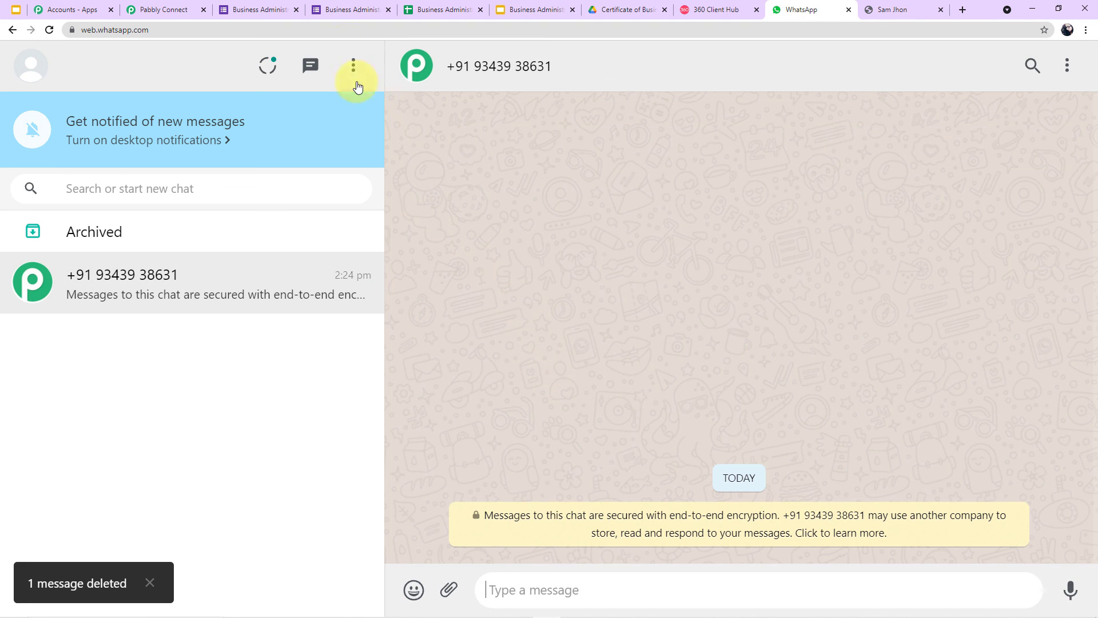
Step: Reload the Business Administration Course Certificate Form and submit a new response with the full name, e-mail address and phone number
click(339, 10)
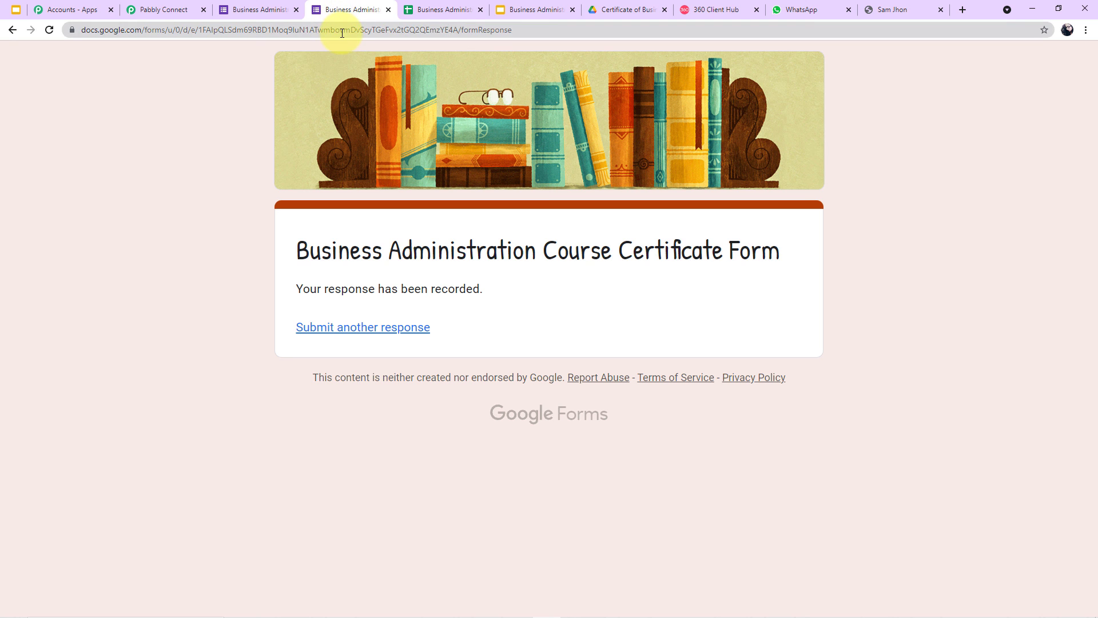
click(342, 33)
key(Return)
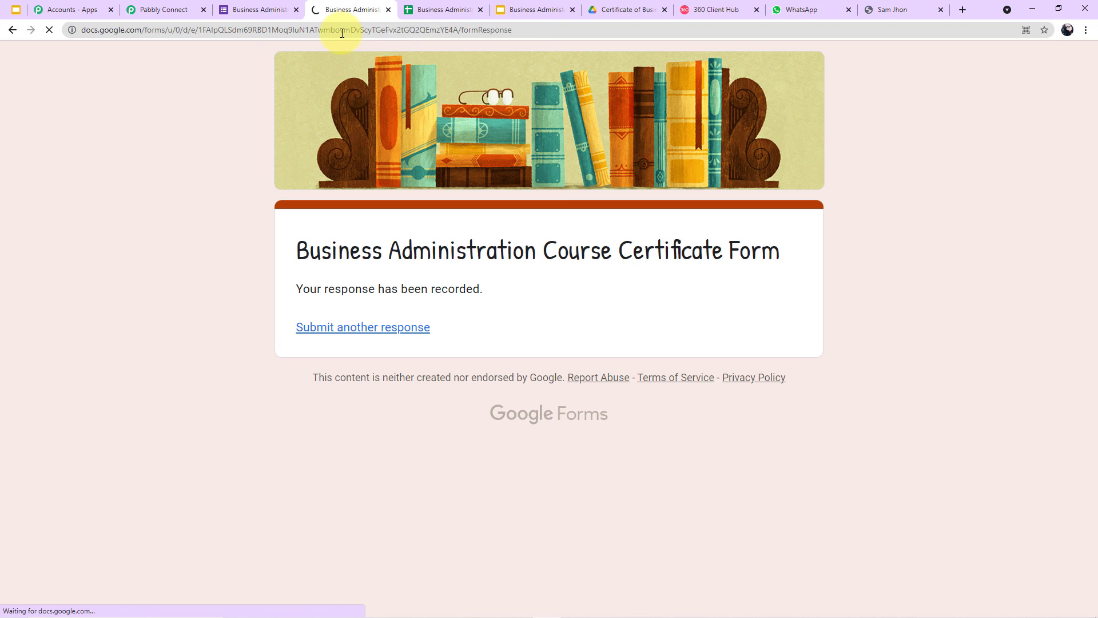
scroll(382, 133, down, 4)
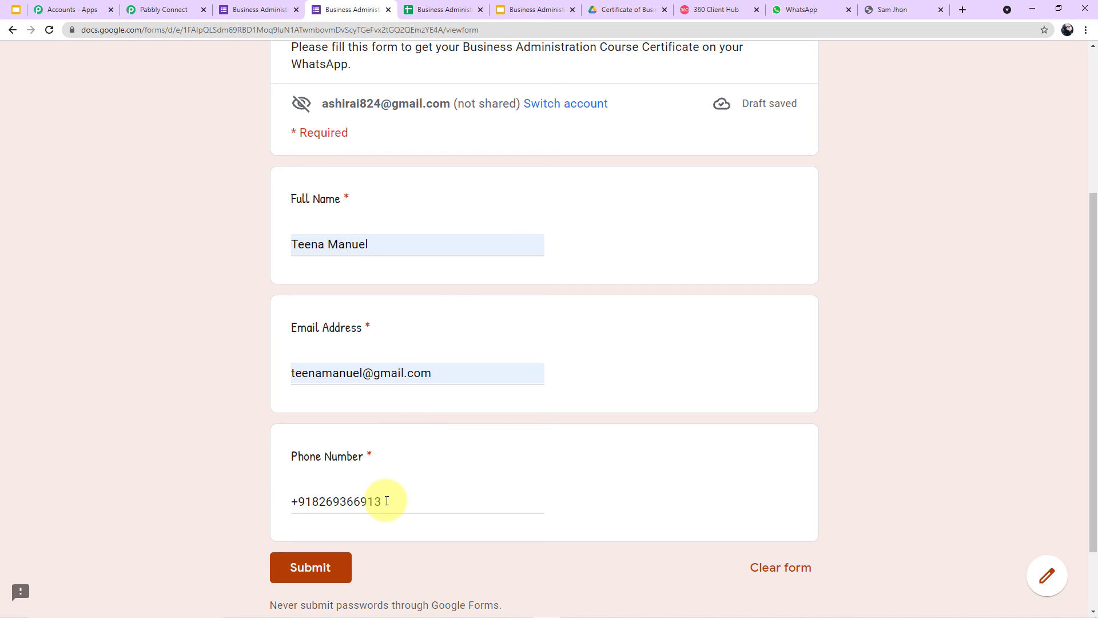
click(327, 566)
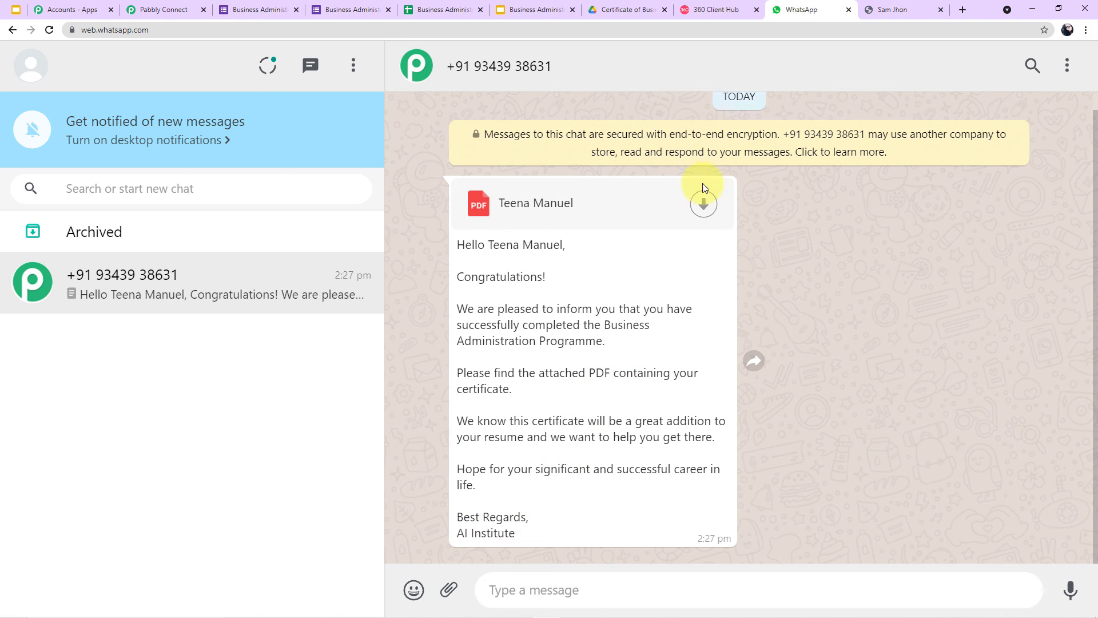
Step: Download the PDF from the new WhatsApp message, open it and check the recipient's name on the certificate
click(703, 207)
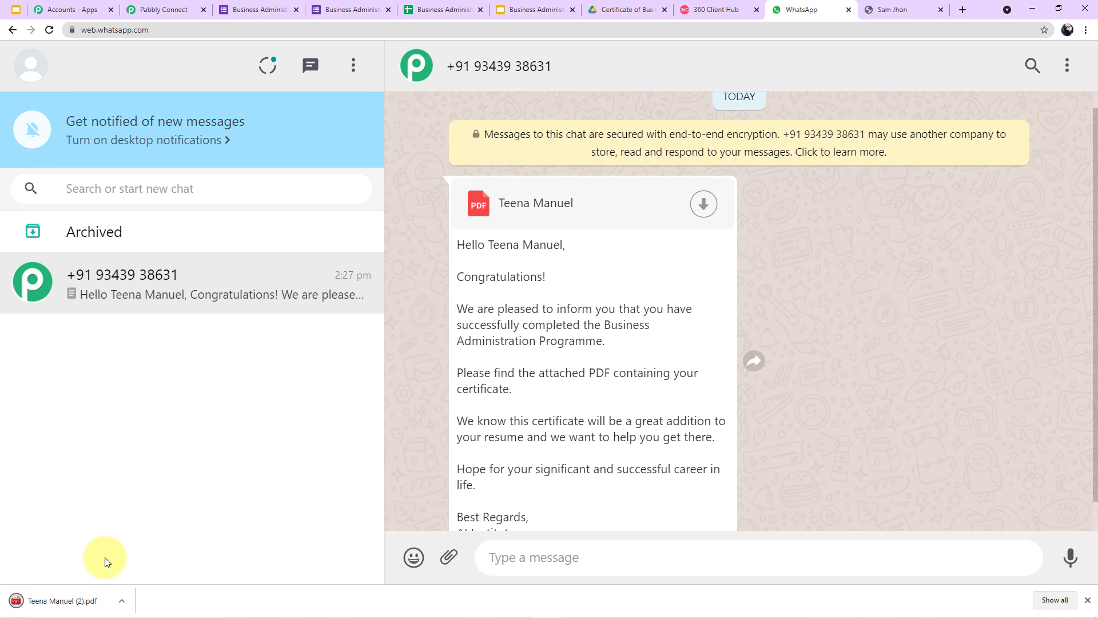
click(63, 601)
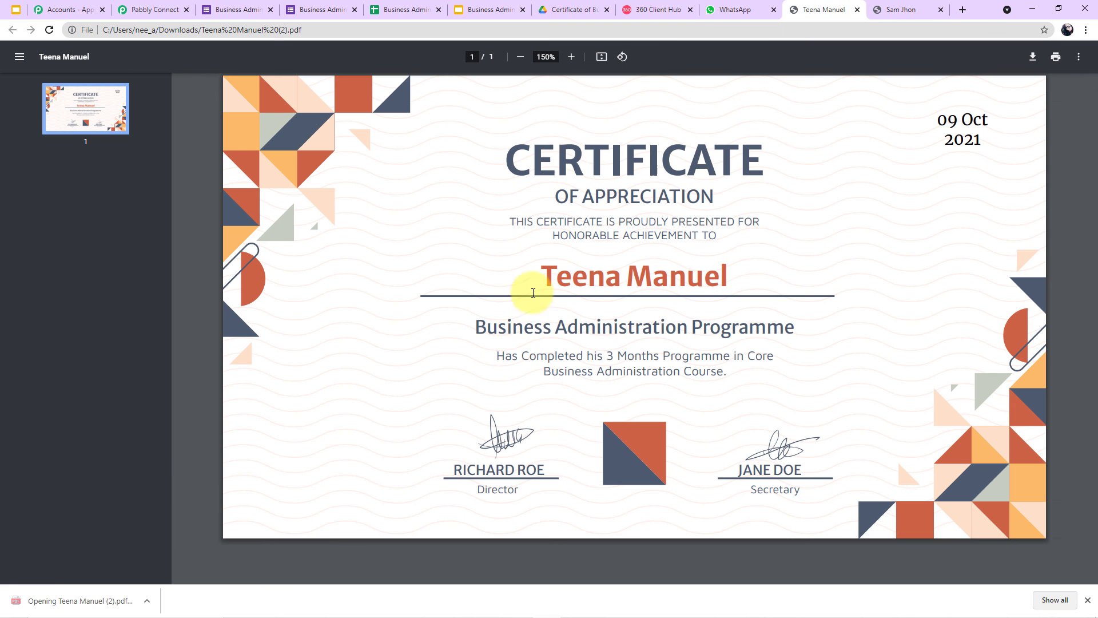
drag(544, 280, 735, 280)
click(749, 273)
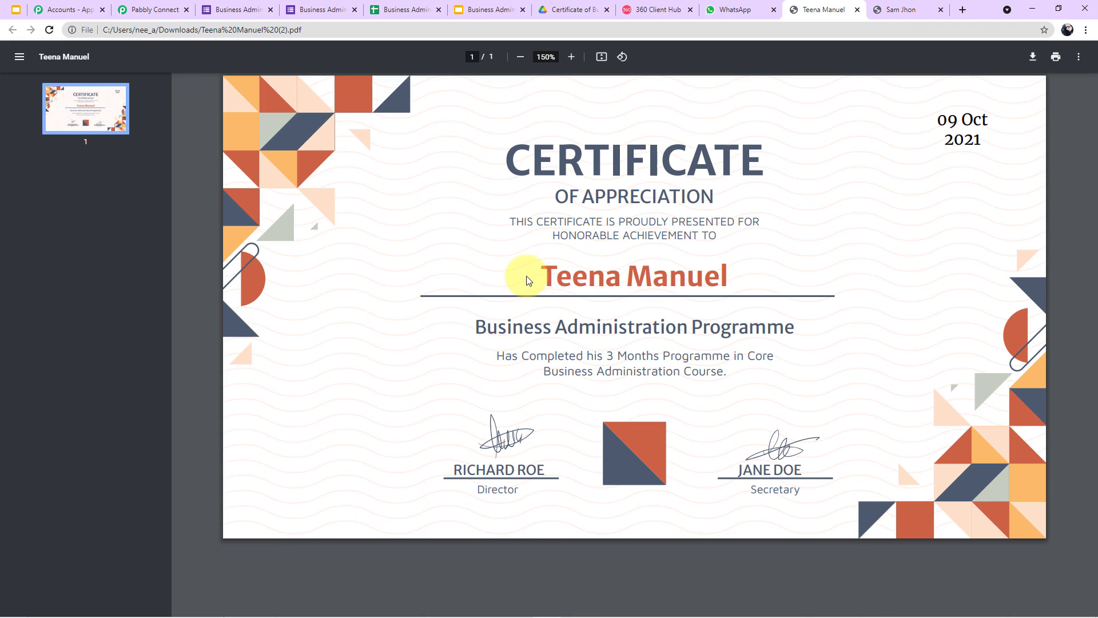
drag(540, 278, 735, 278)
click(735, 278)
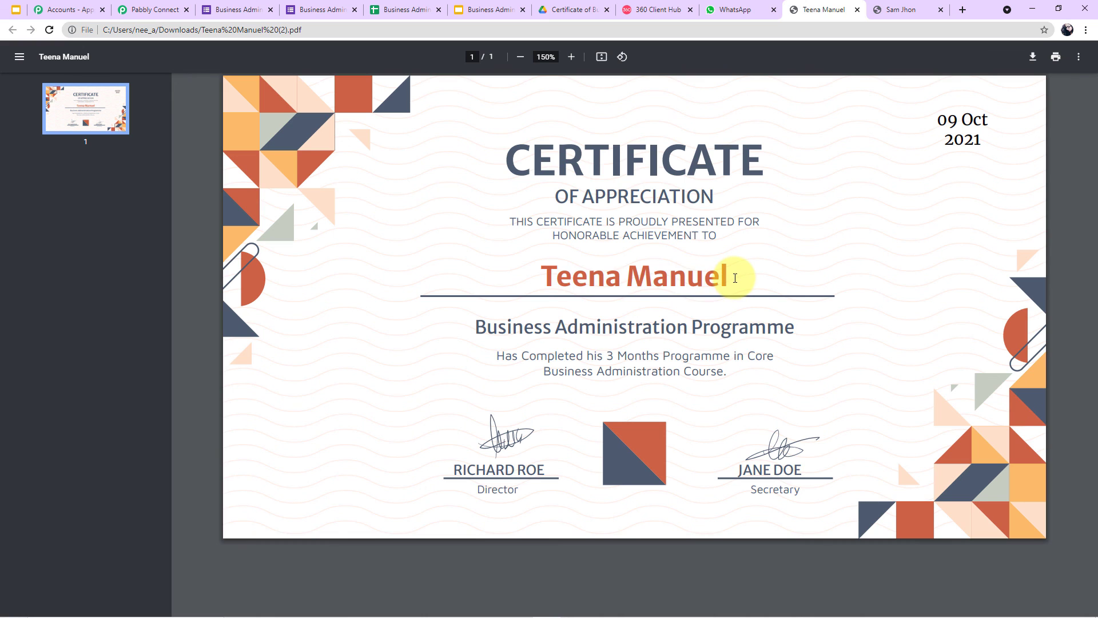
drag(526, 276, 733, 278)
click(750, 278)
drag(742, 282, 558, 277)
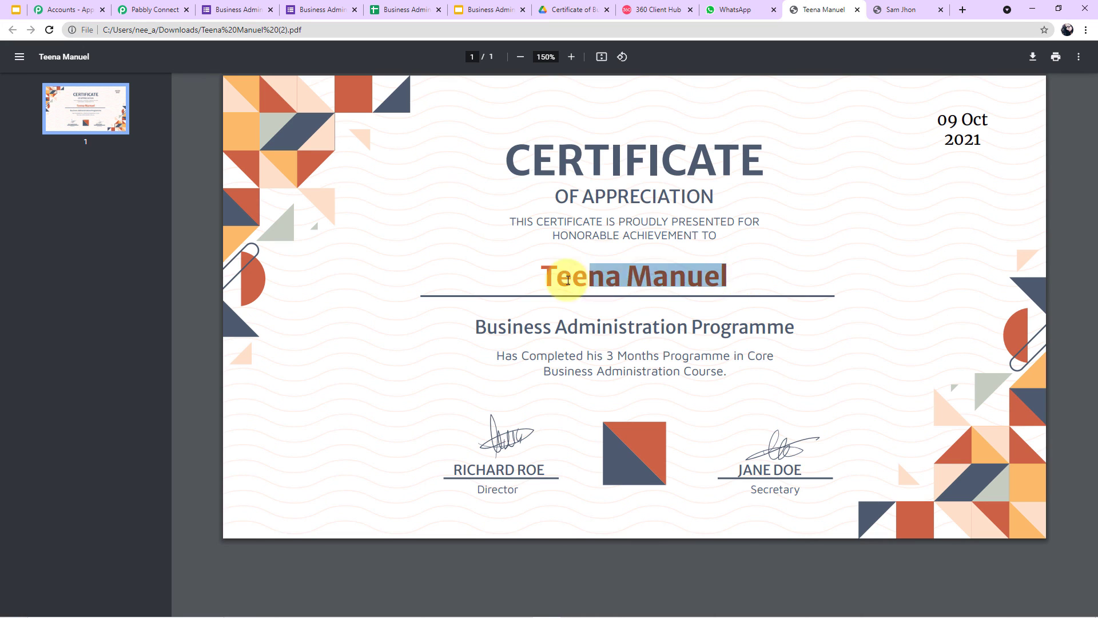
click(762, 282)
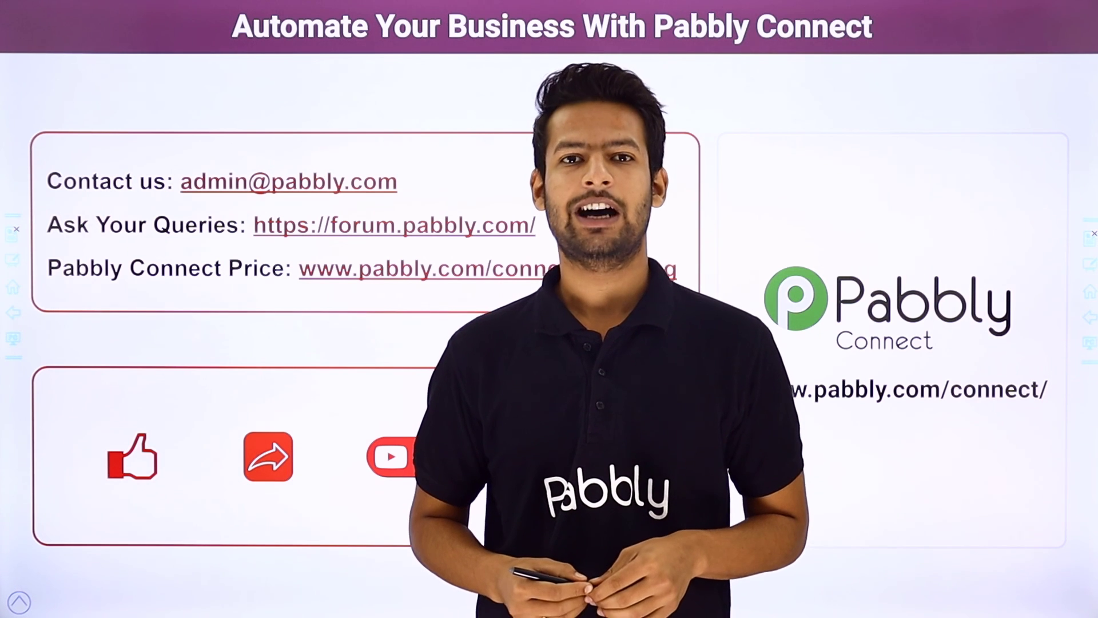